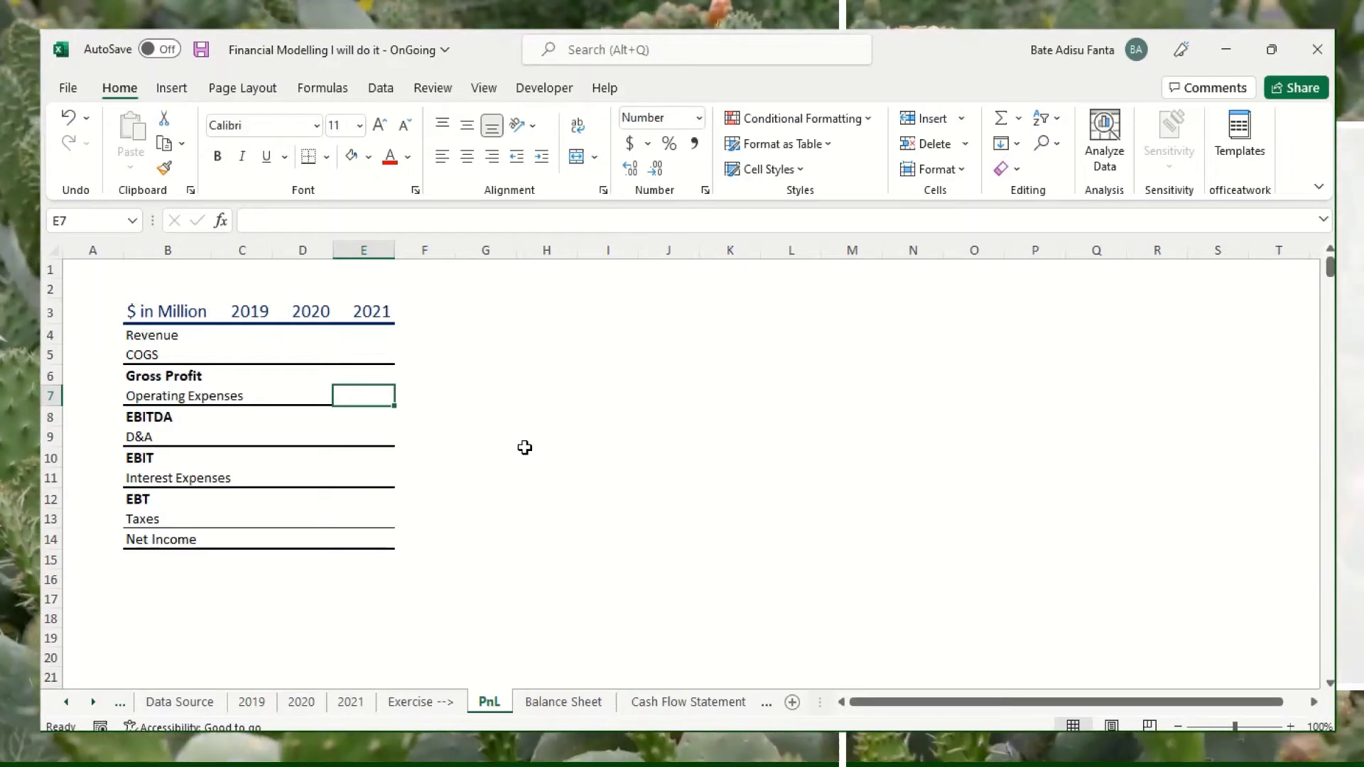
click(528, 437)
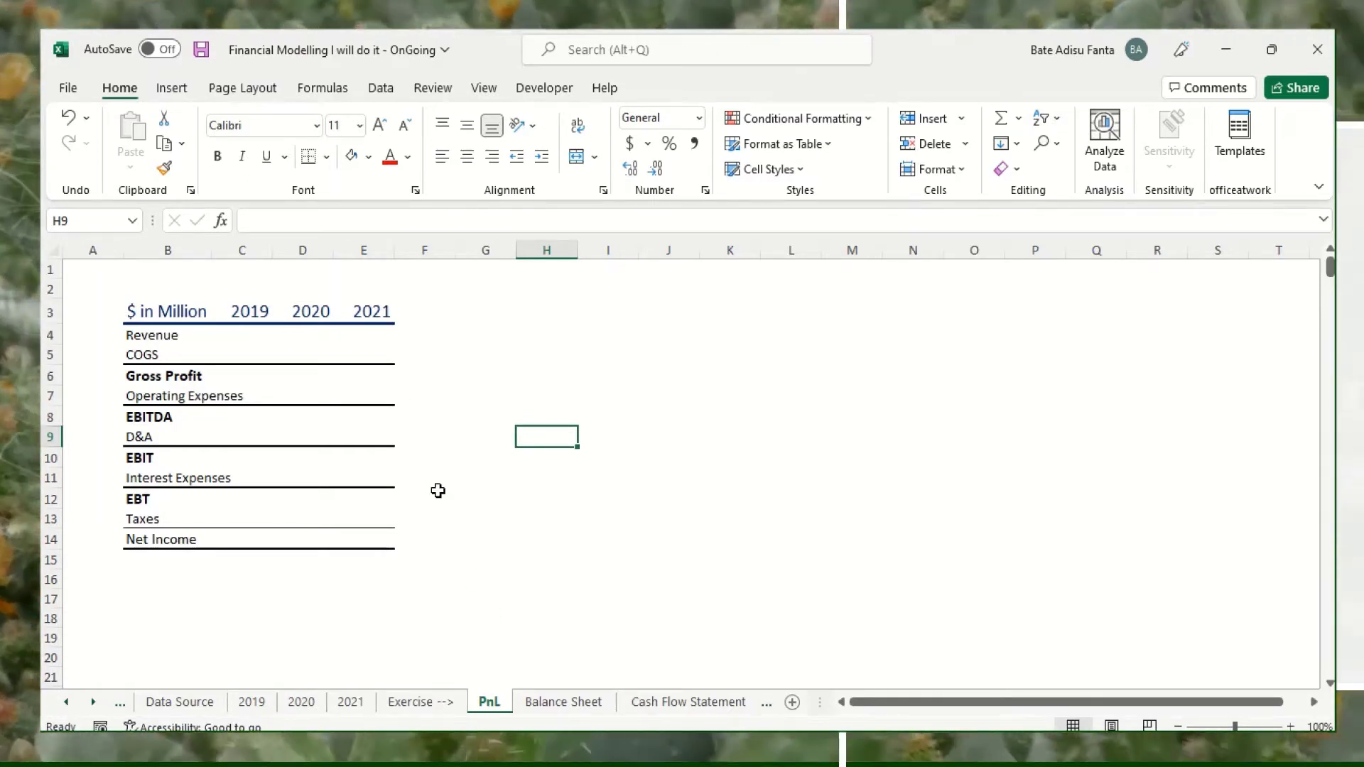
drag(391, 276, 156, 559)
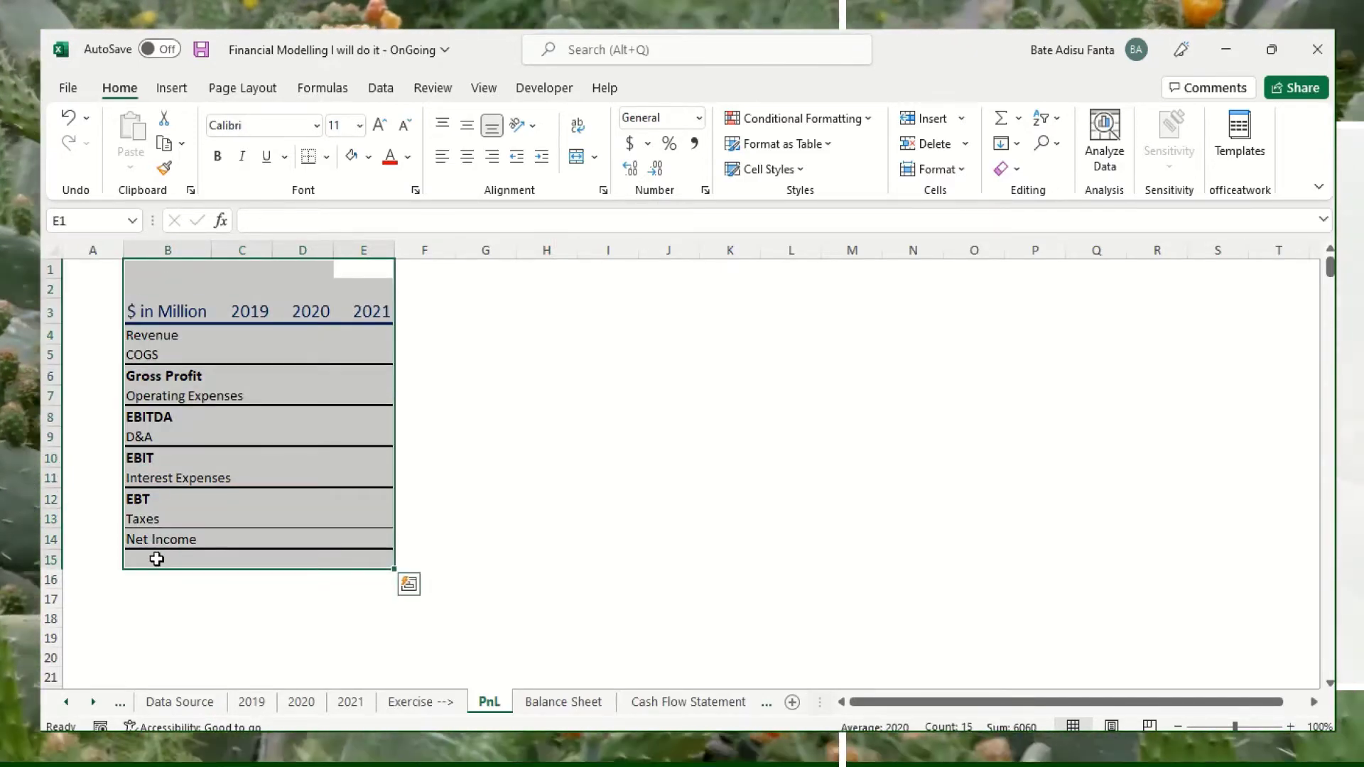
click(303, 396)
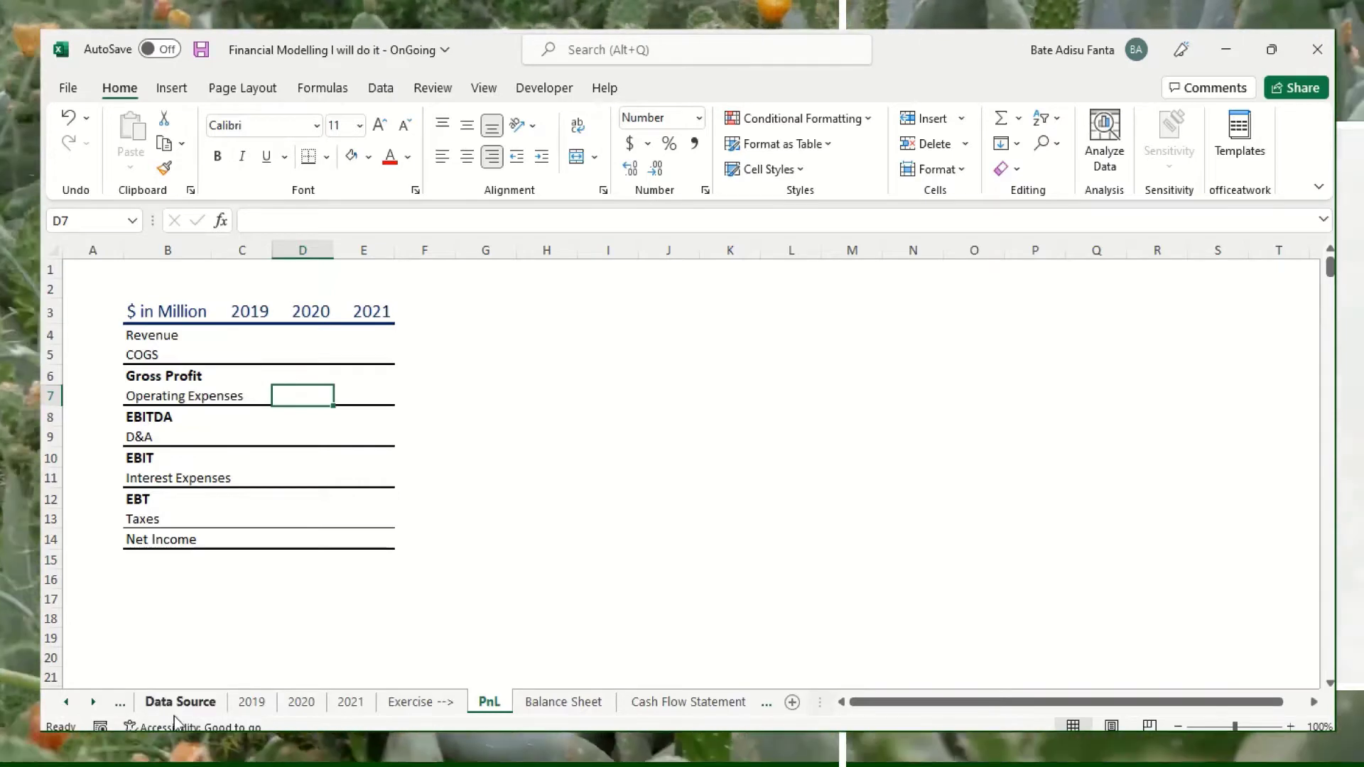
Widen the Amount column E on the Data Source sheet
click(180, 703)
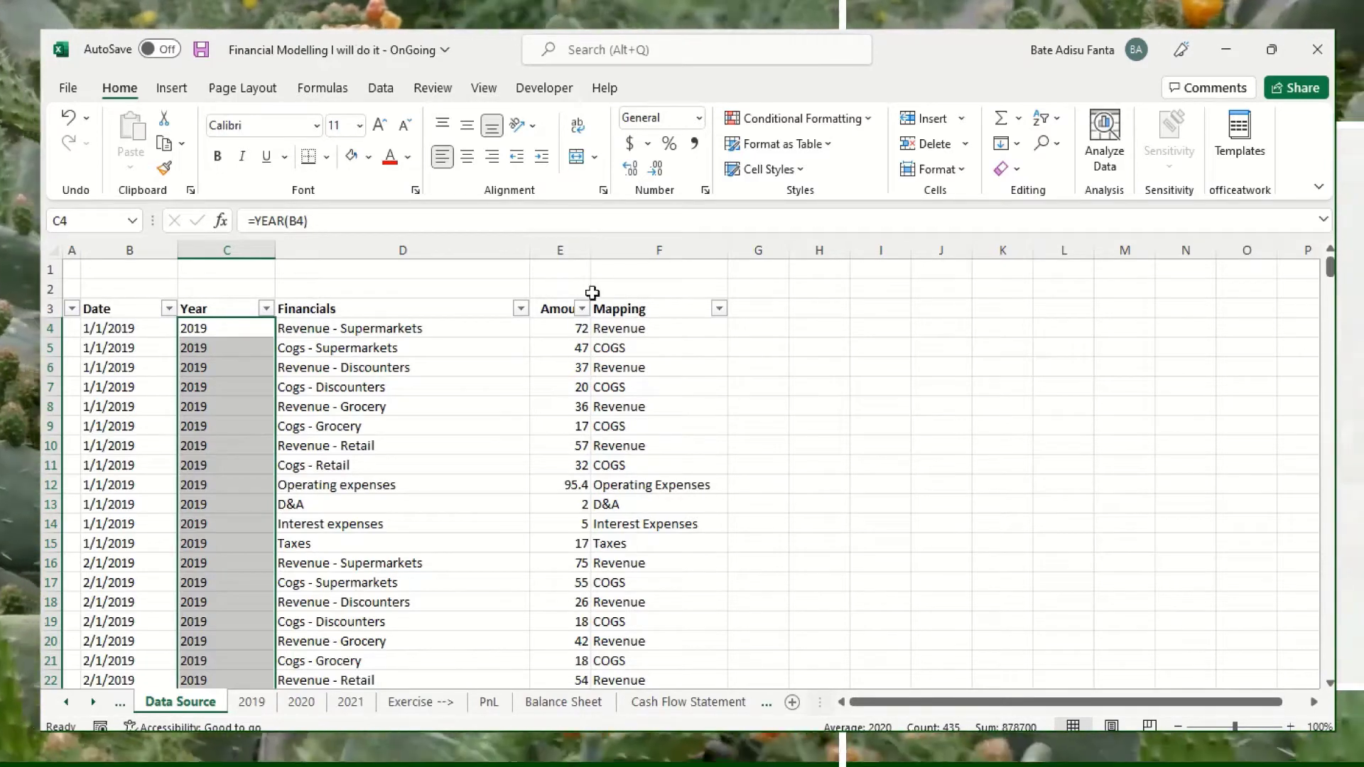
drag(589, 250, 631, 250)
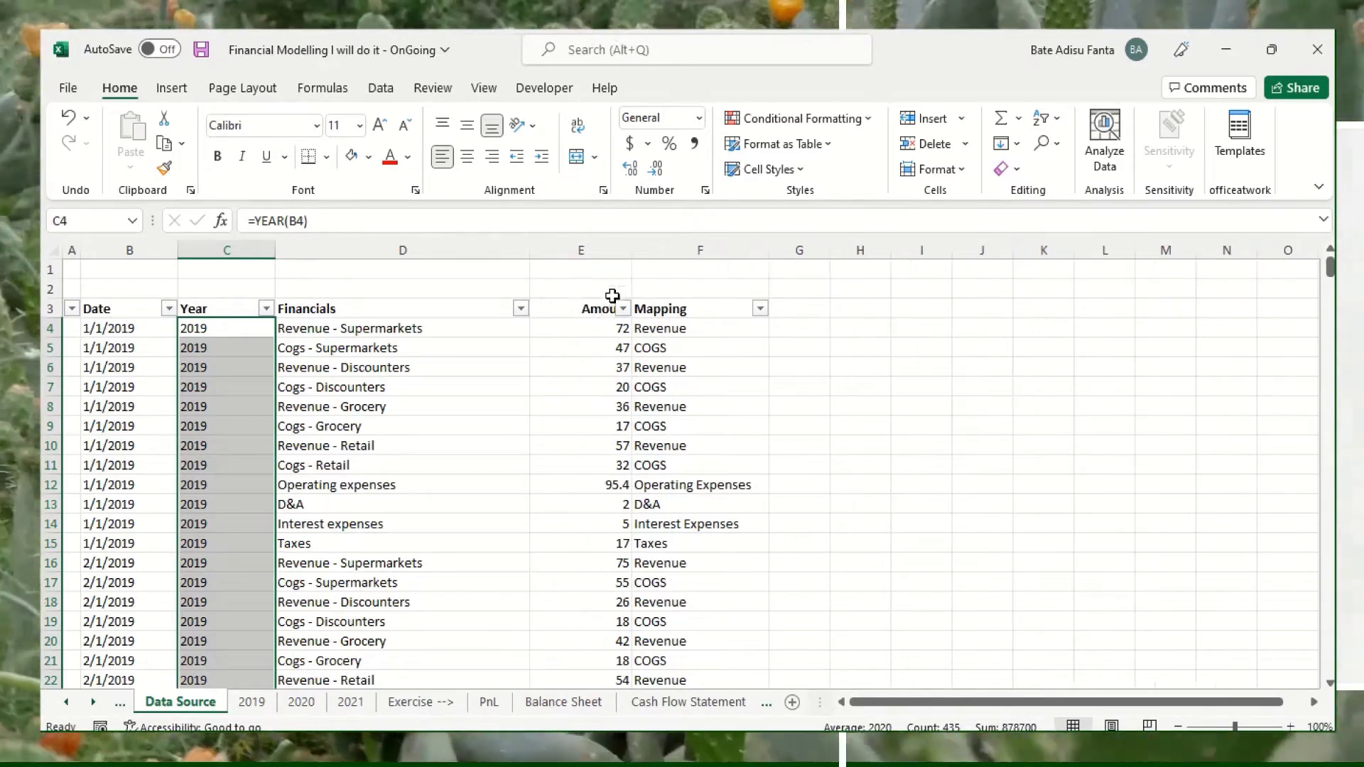
click(597, 412)
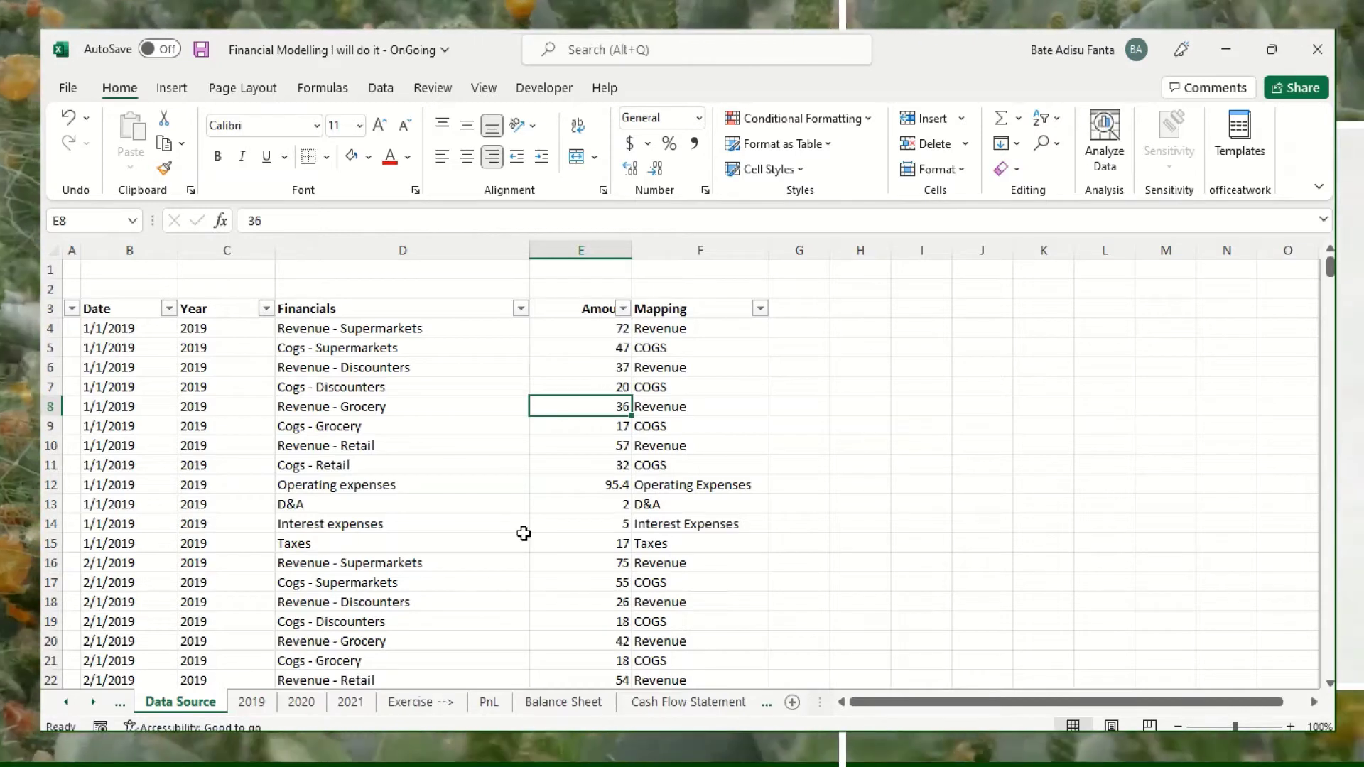
Start a SUMIFS formula in cell C4 of the PnL sheet for the 2019 Revenue
click(490, 704)
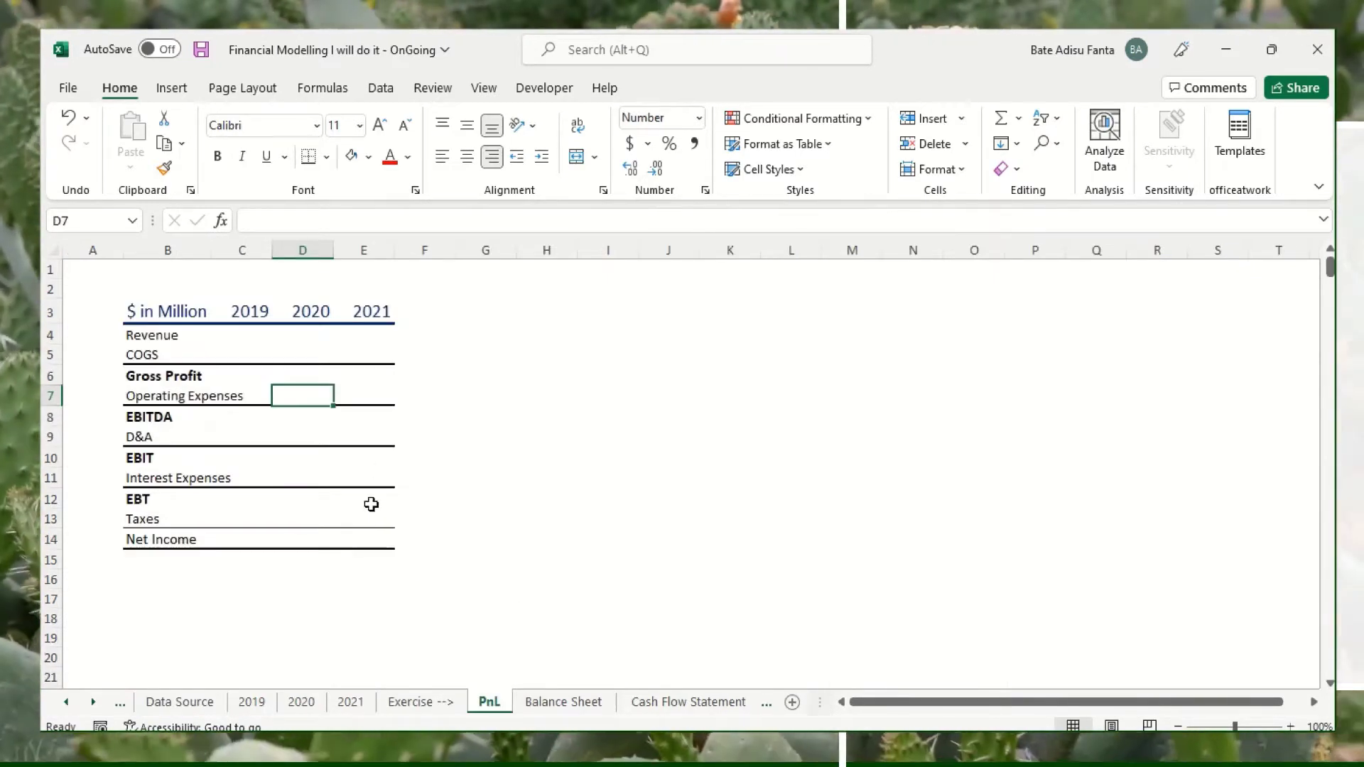
click(239, 332)
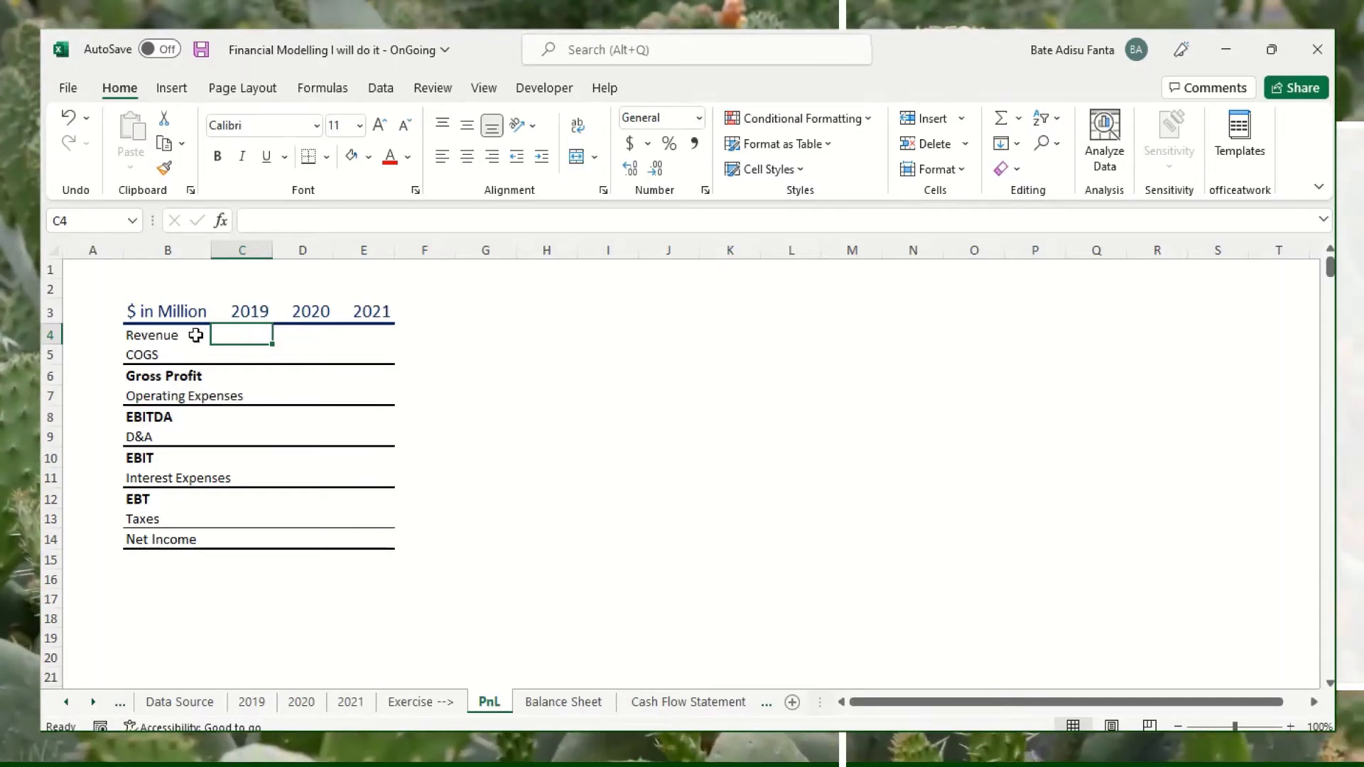
text(=)
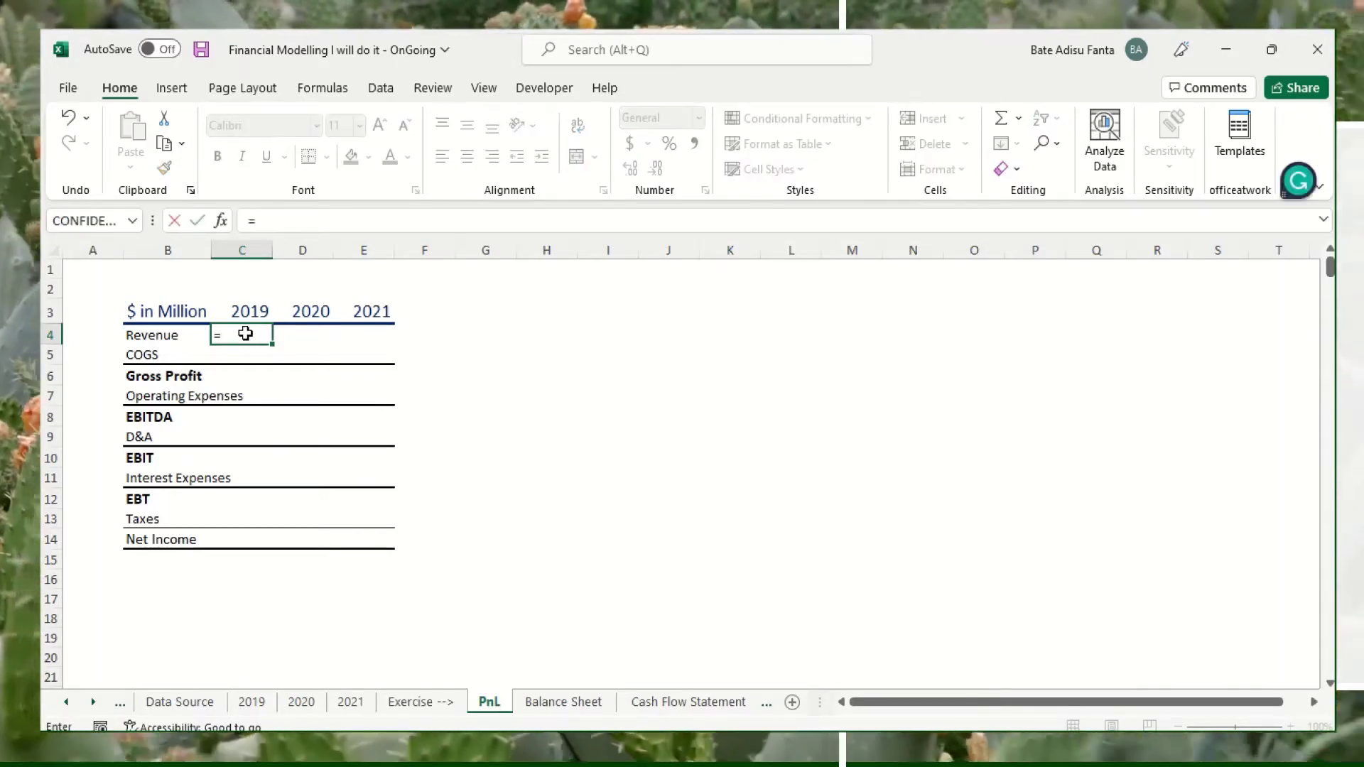
text(SUMIFS)
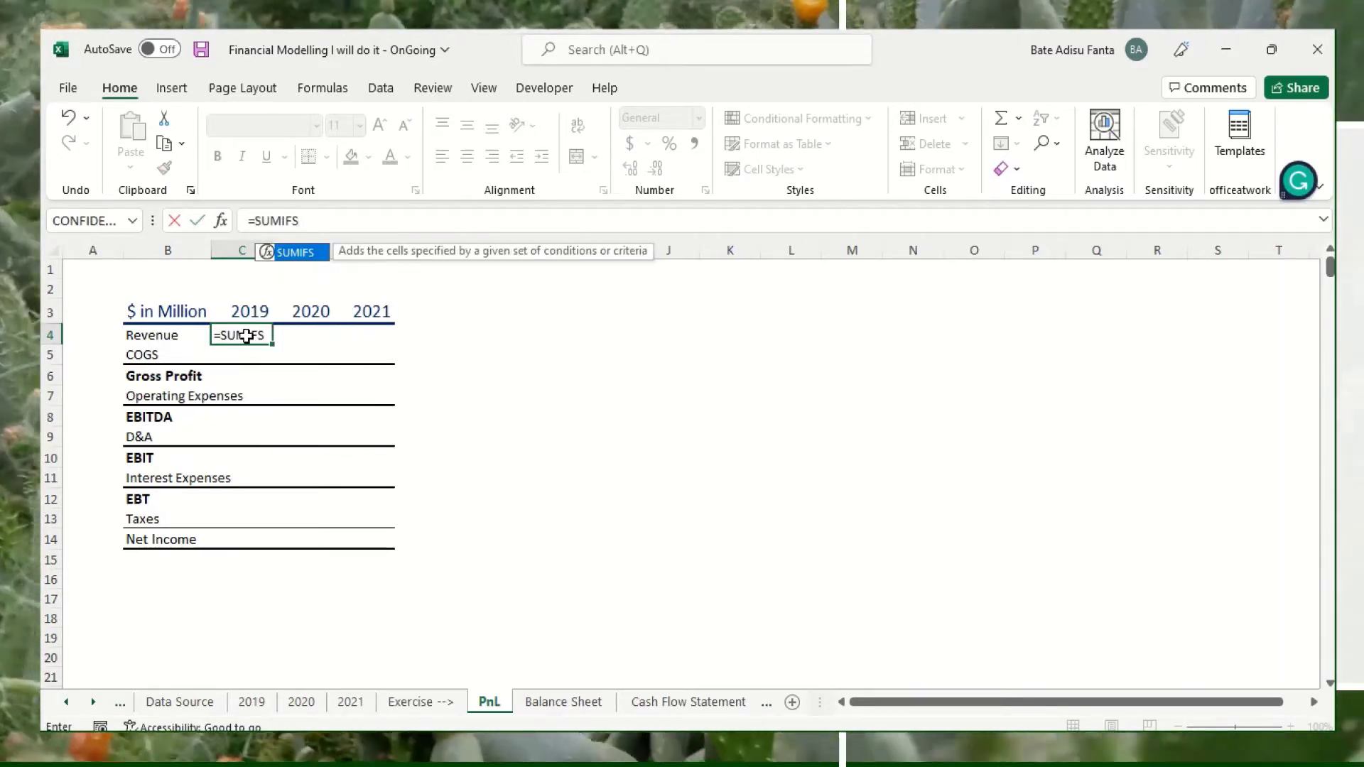
double_click(308, 254)
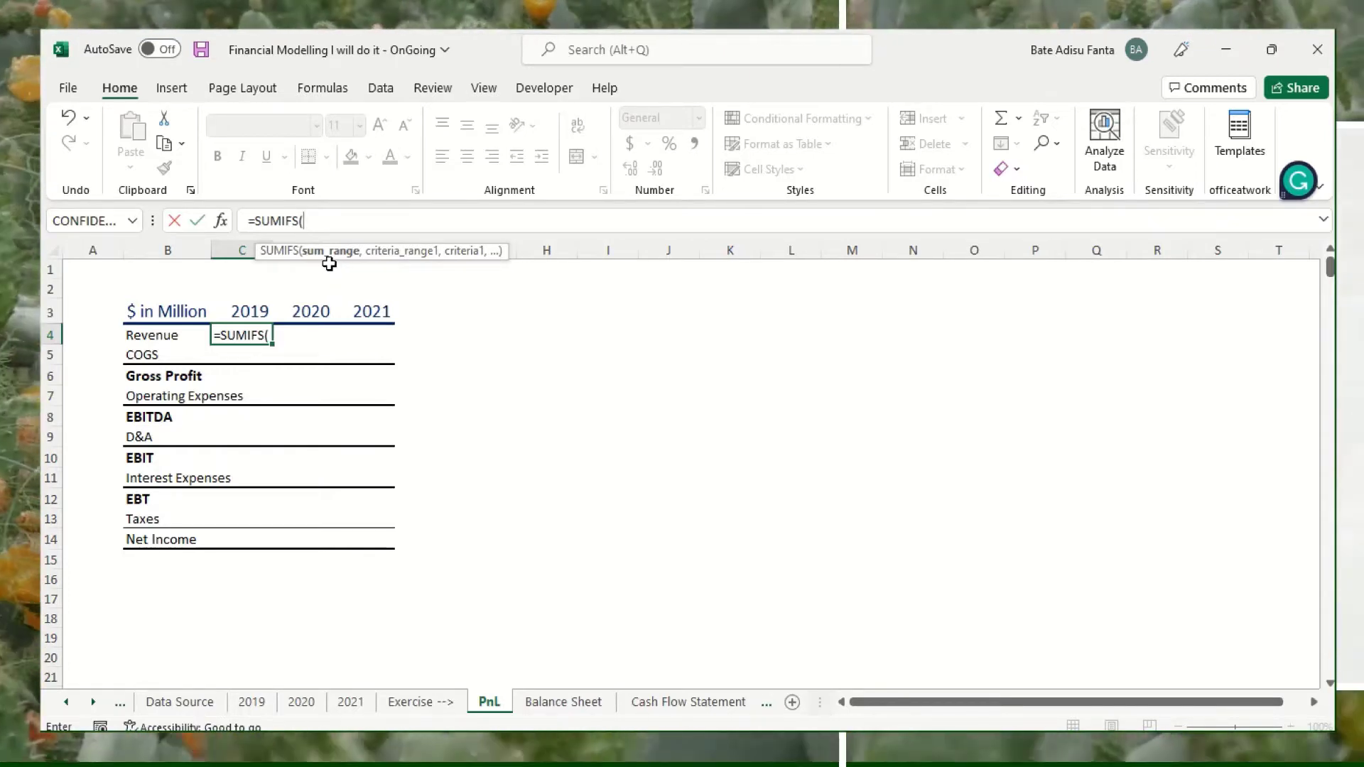
Set the formula's sum range to the Data Source Amount column as the absolute reference $E:$E
click(192, 707)
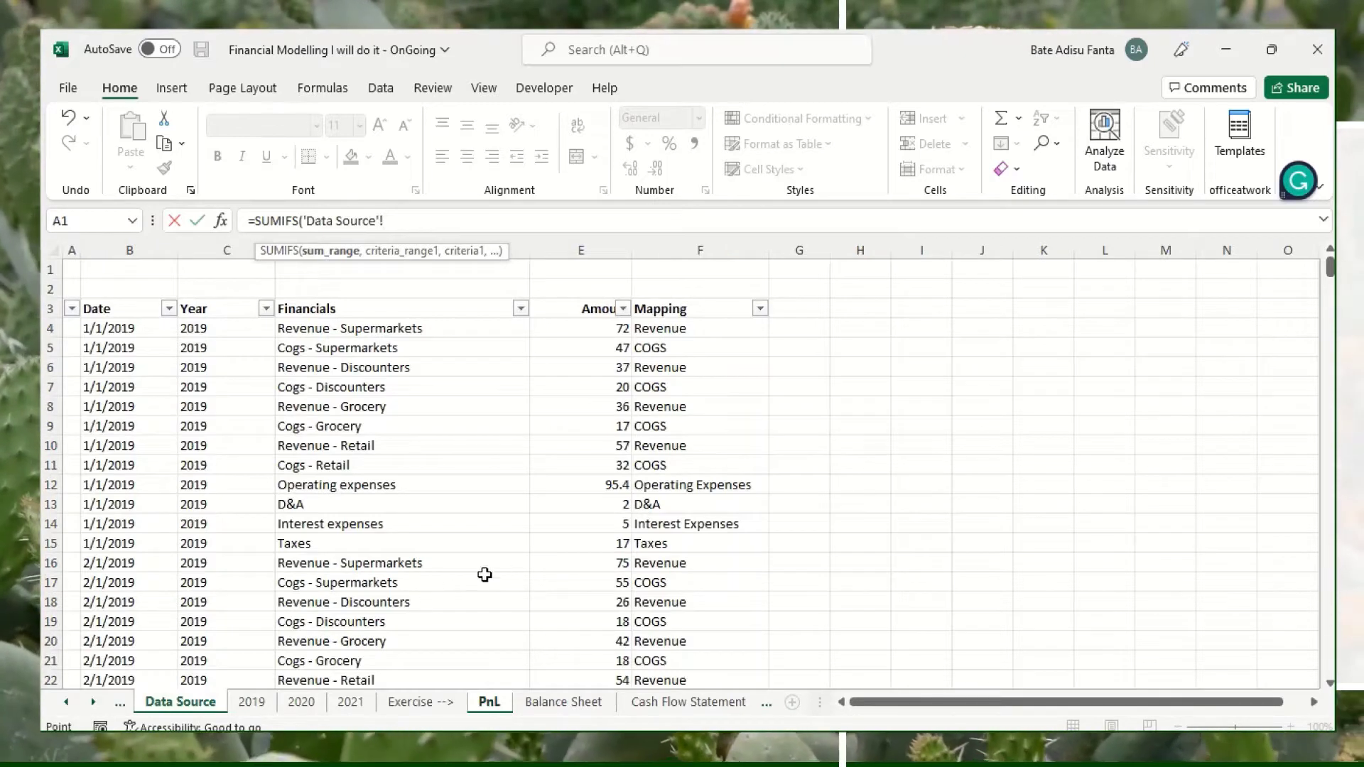
click(603, 246)
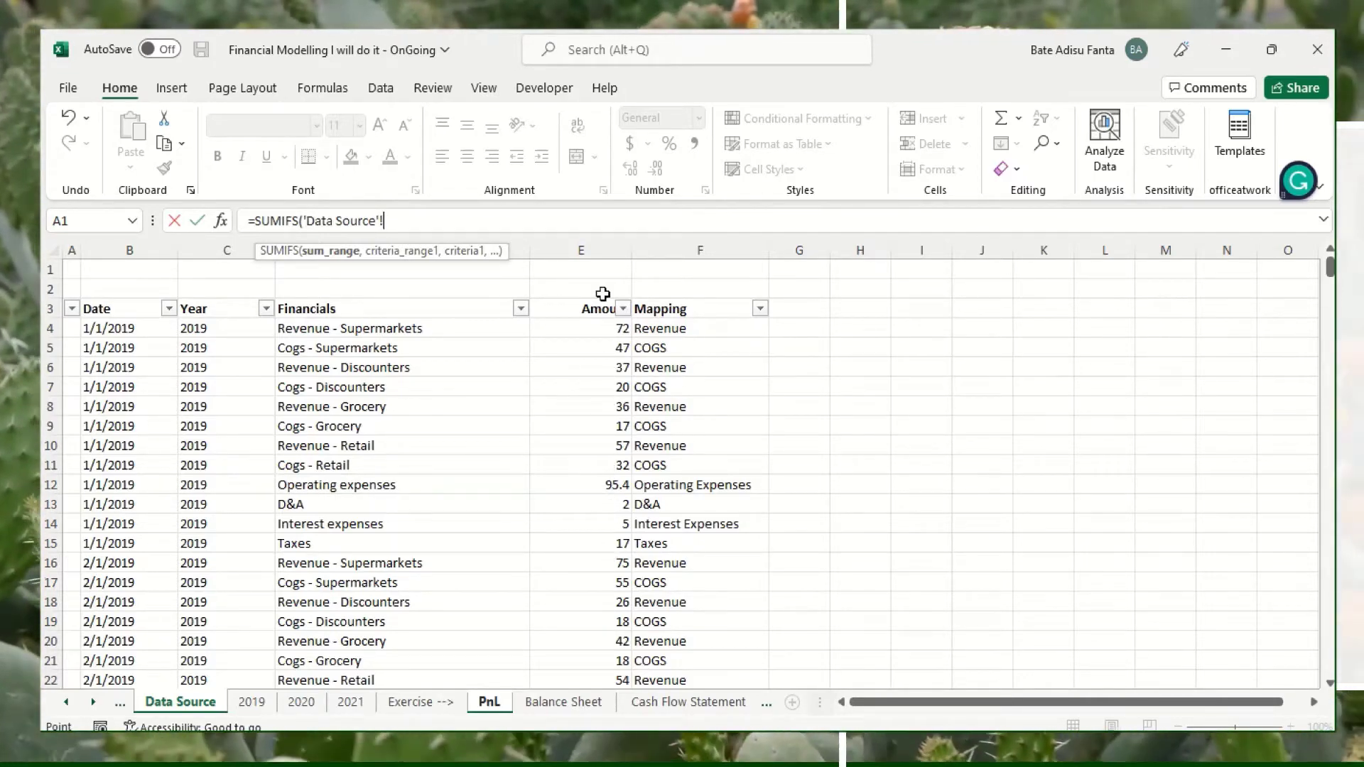
click(608, 245)
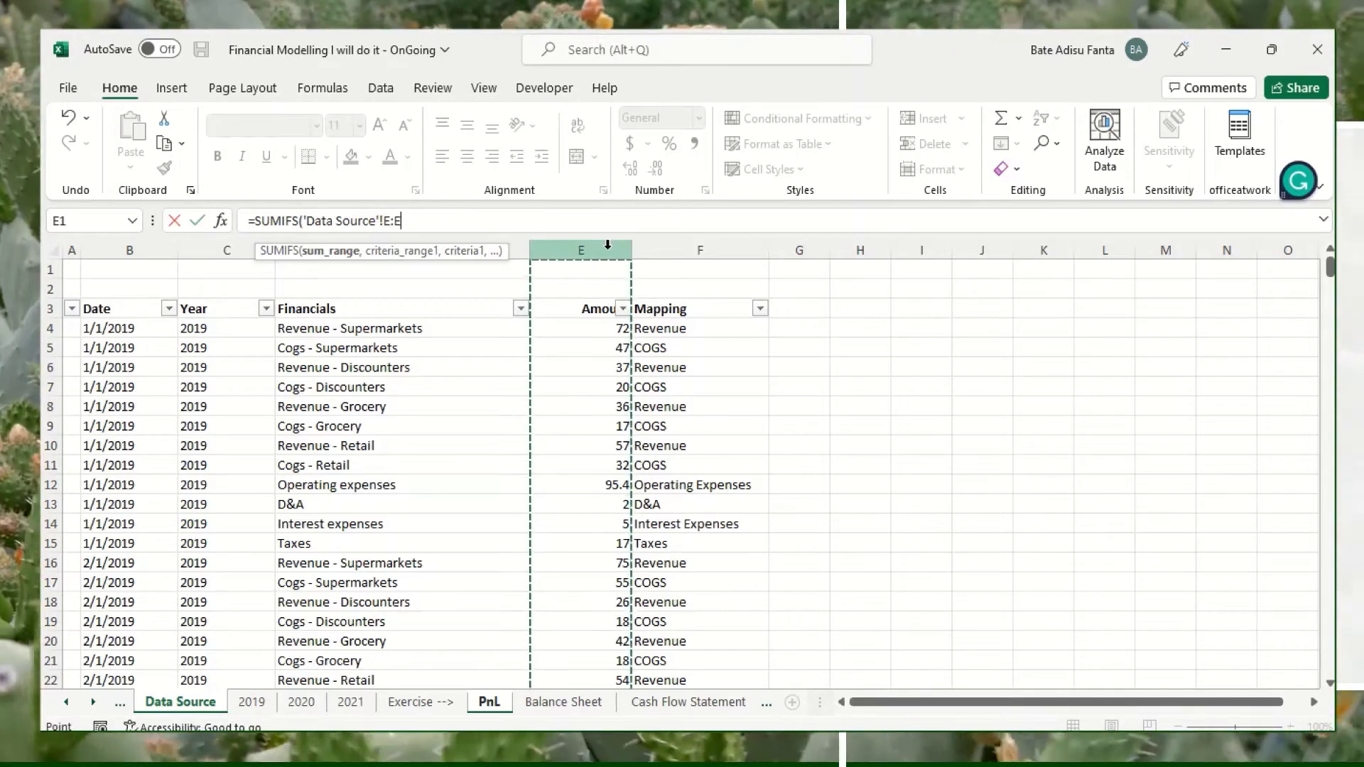
click(398, 220)
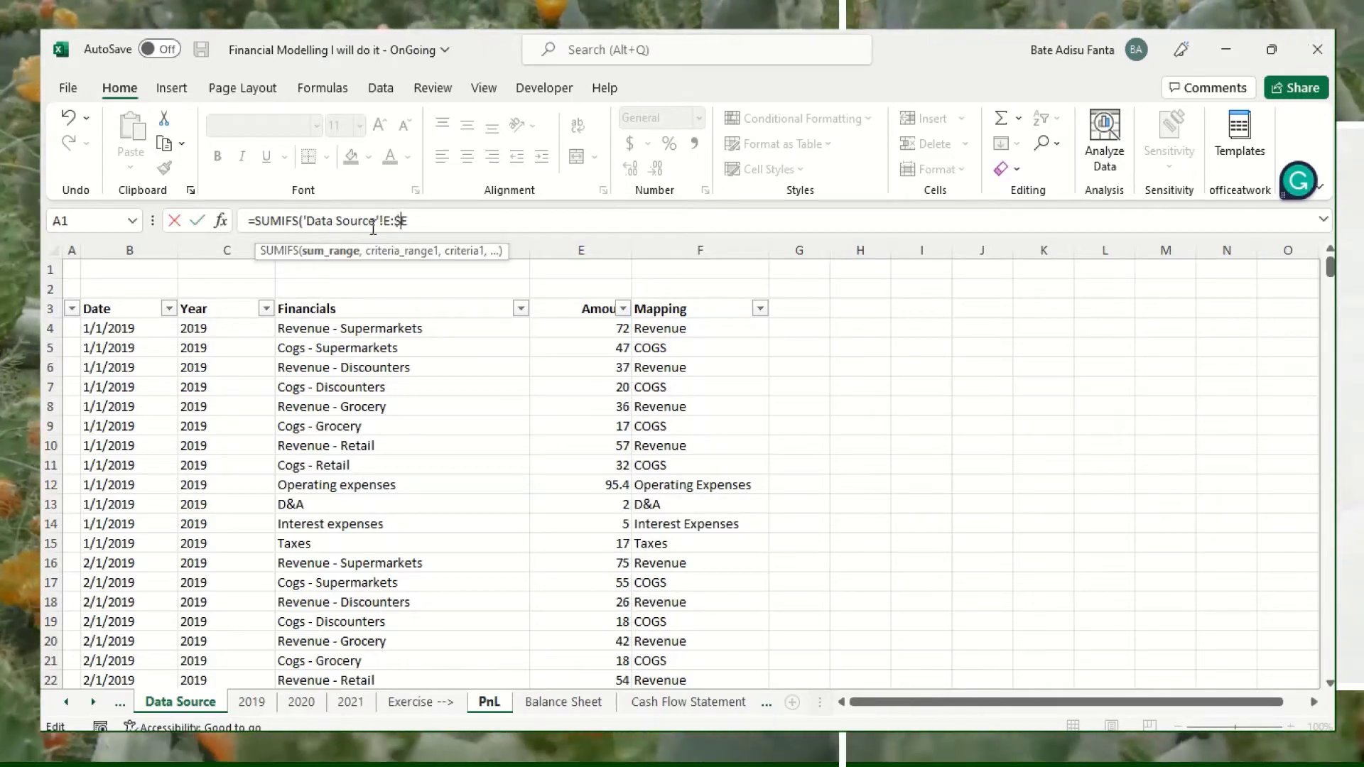
click(387, 215)
text($E:)
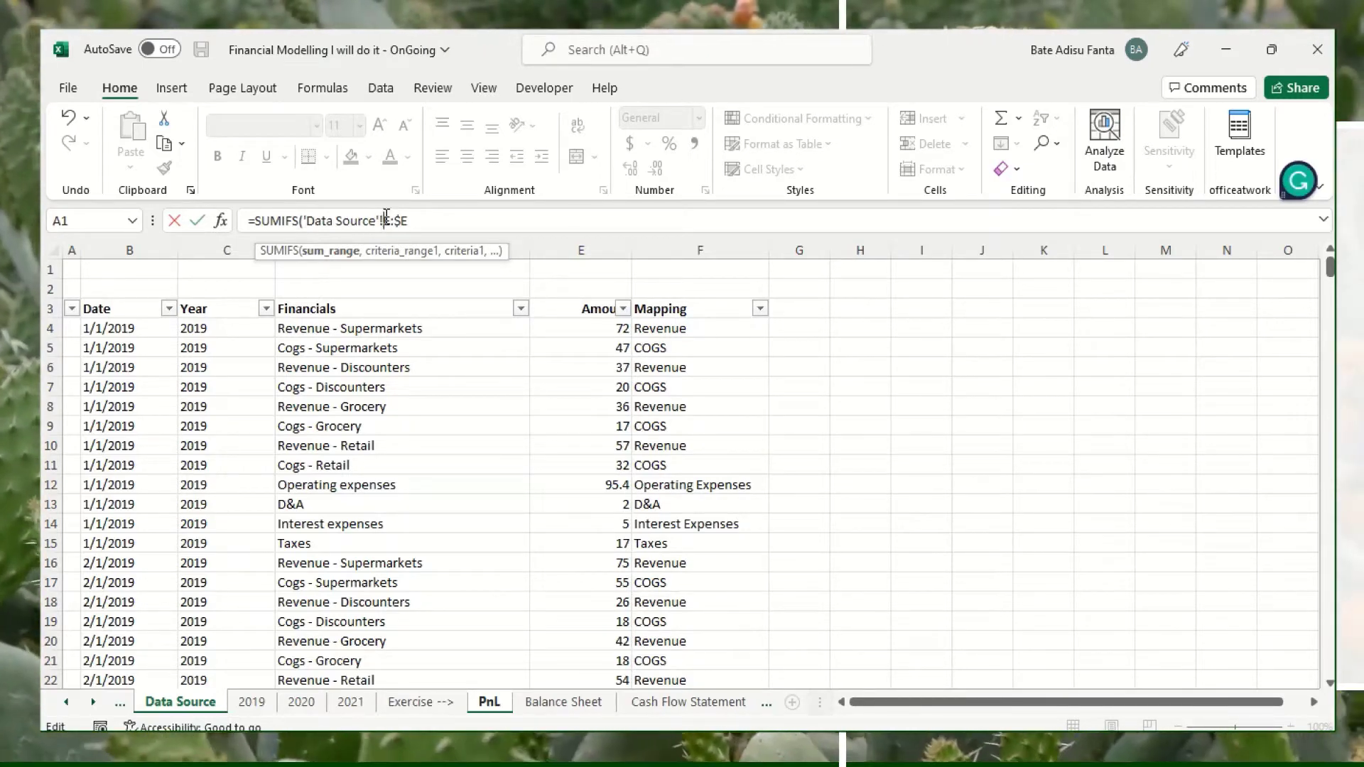
text($E)
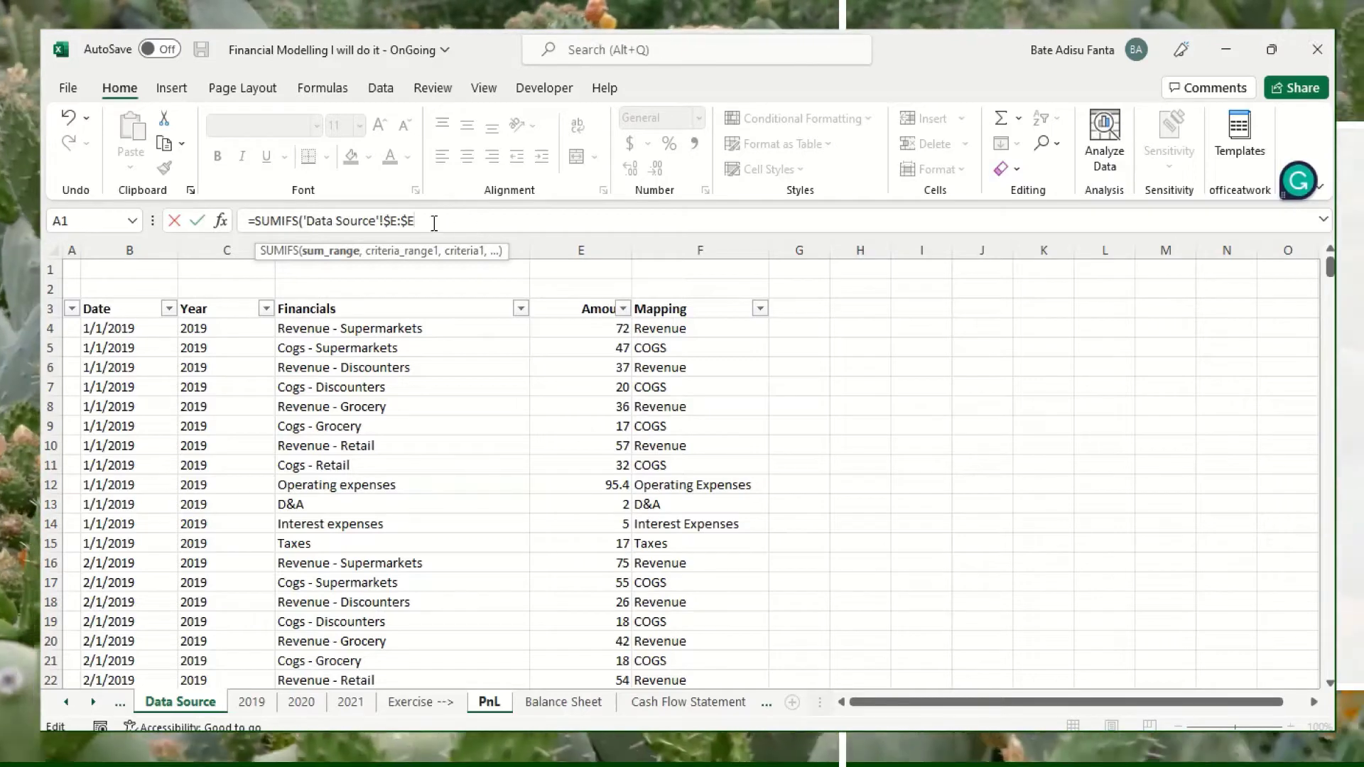
Add the Data Source Mapping column as the first criteria range with the absolute reference $F:$F
text(,)
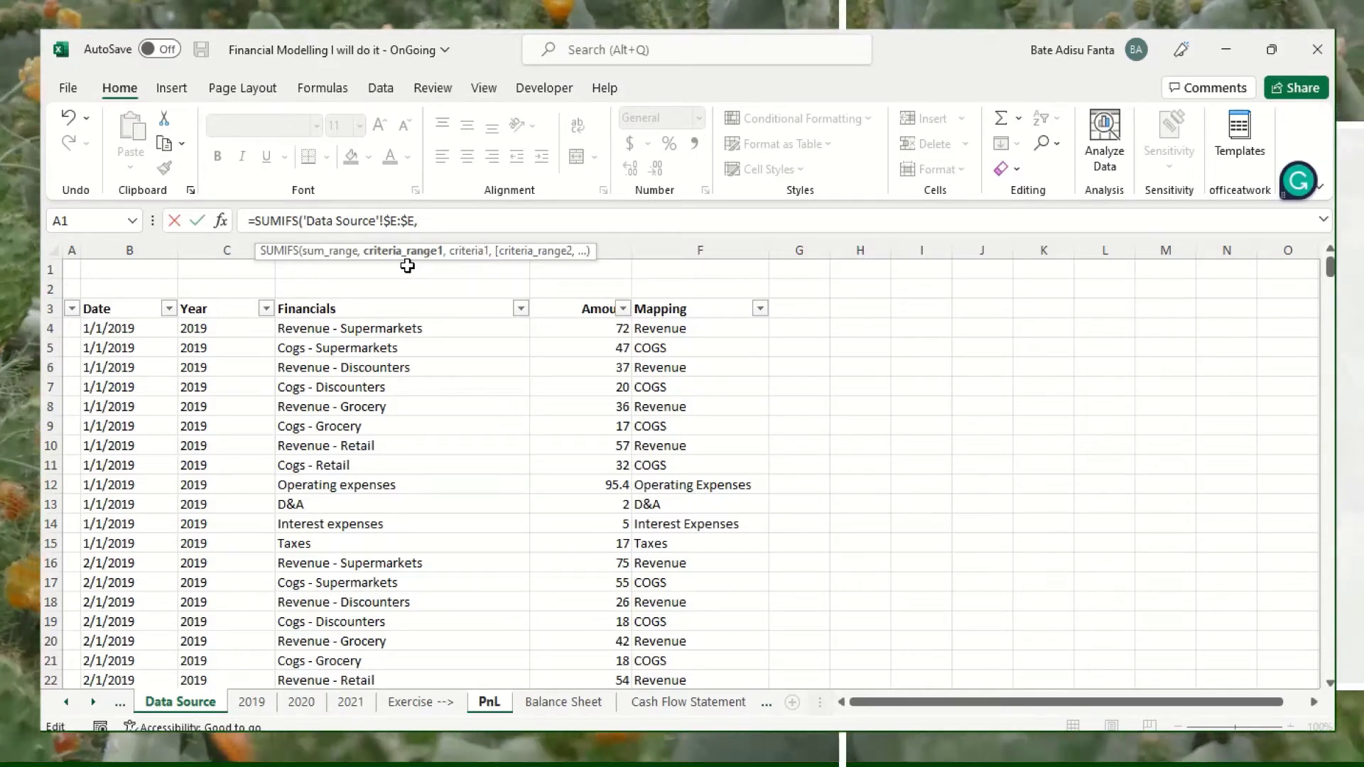
click(703, 248)
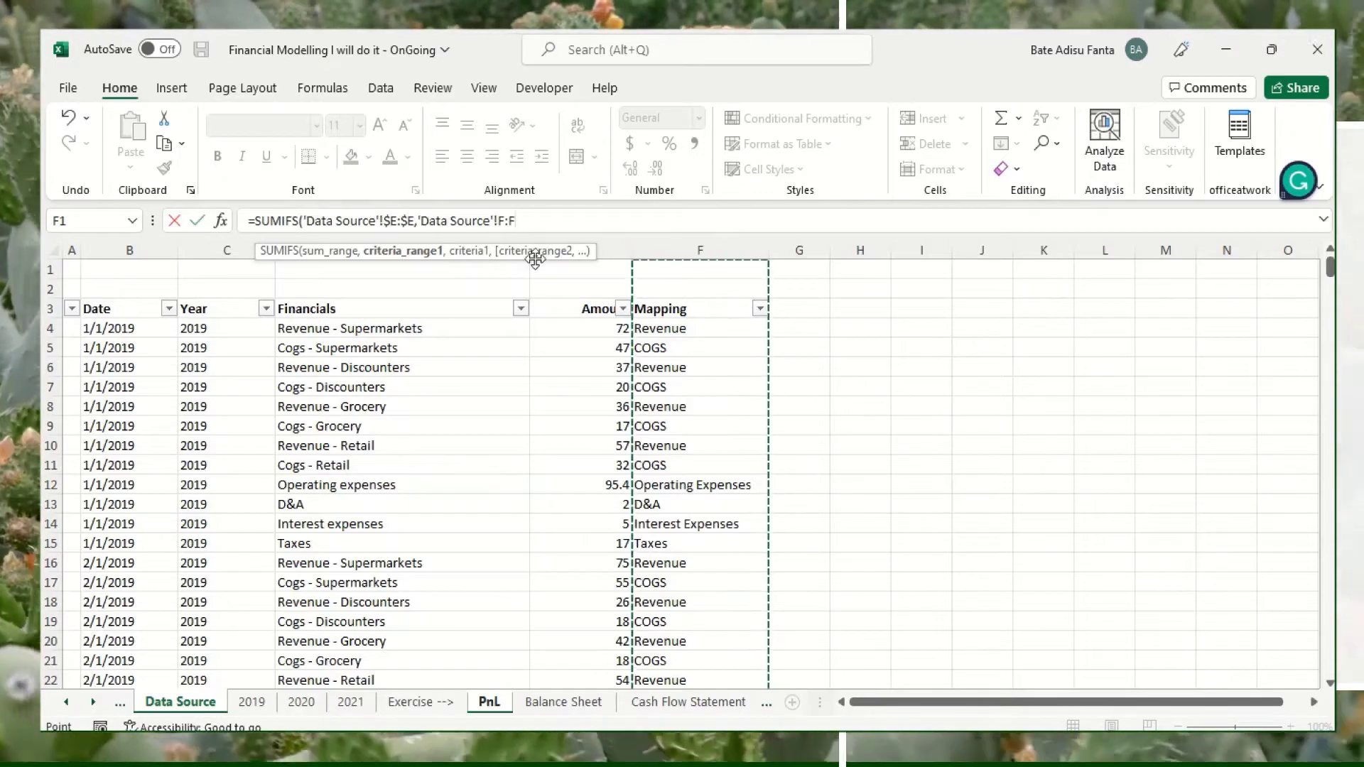
click(512, 221)
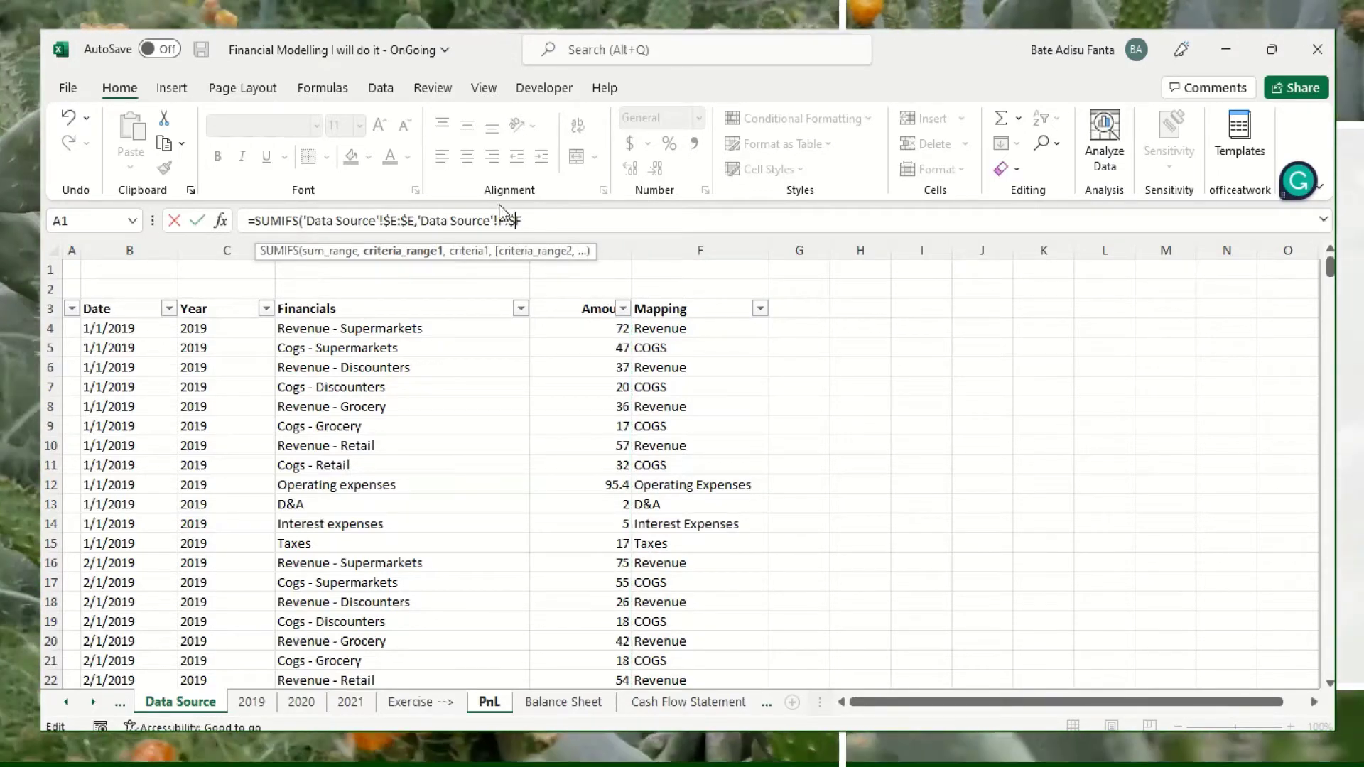
text($E)
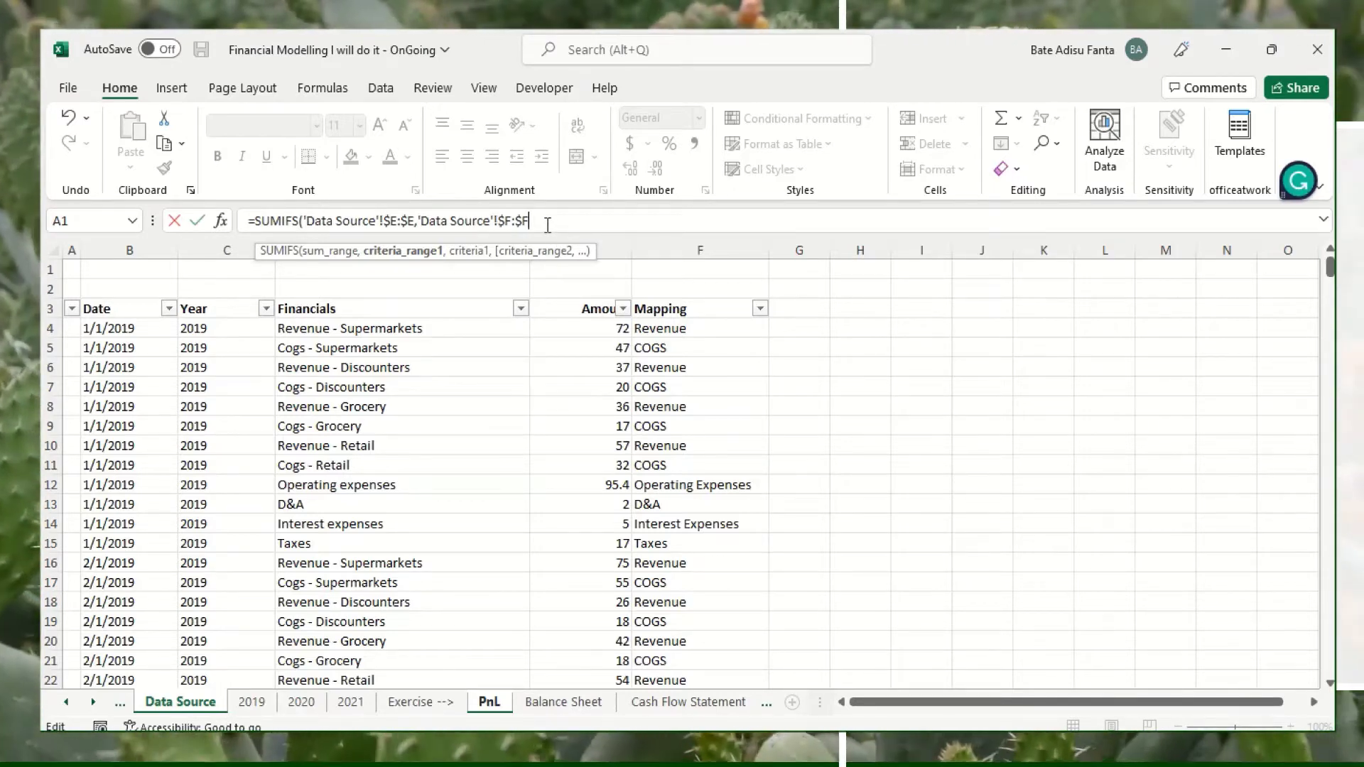
Use the Revenue label on the PnL sheet as the first criterion, locking its column as PnL!$B4
text(,)
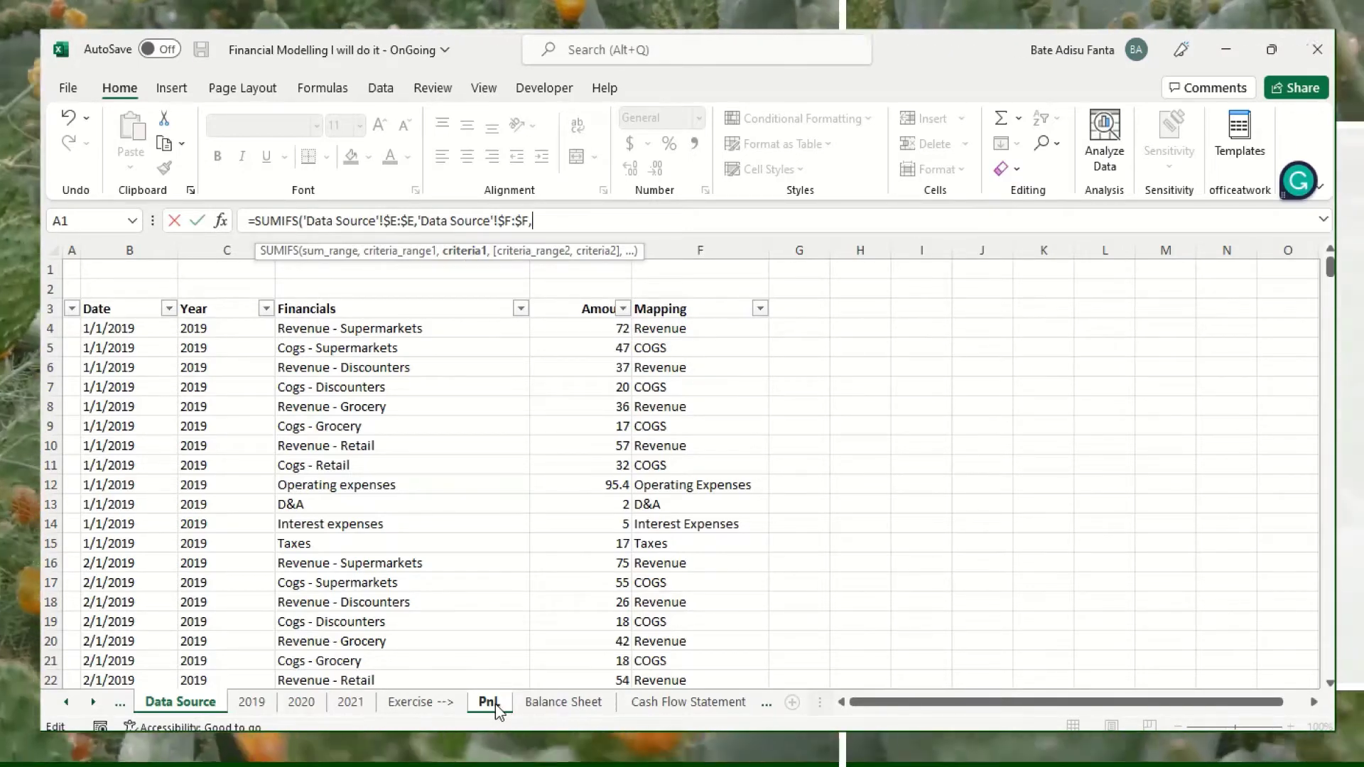
click(496, 705)
click(172, 341)
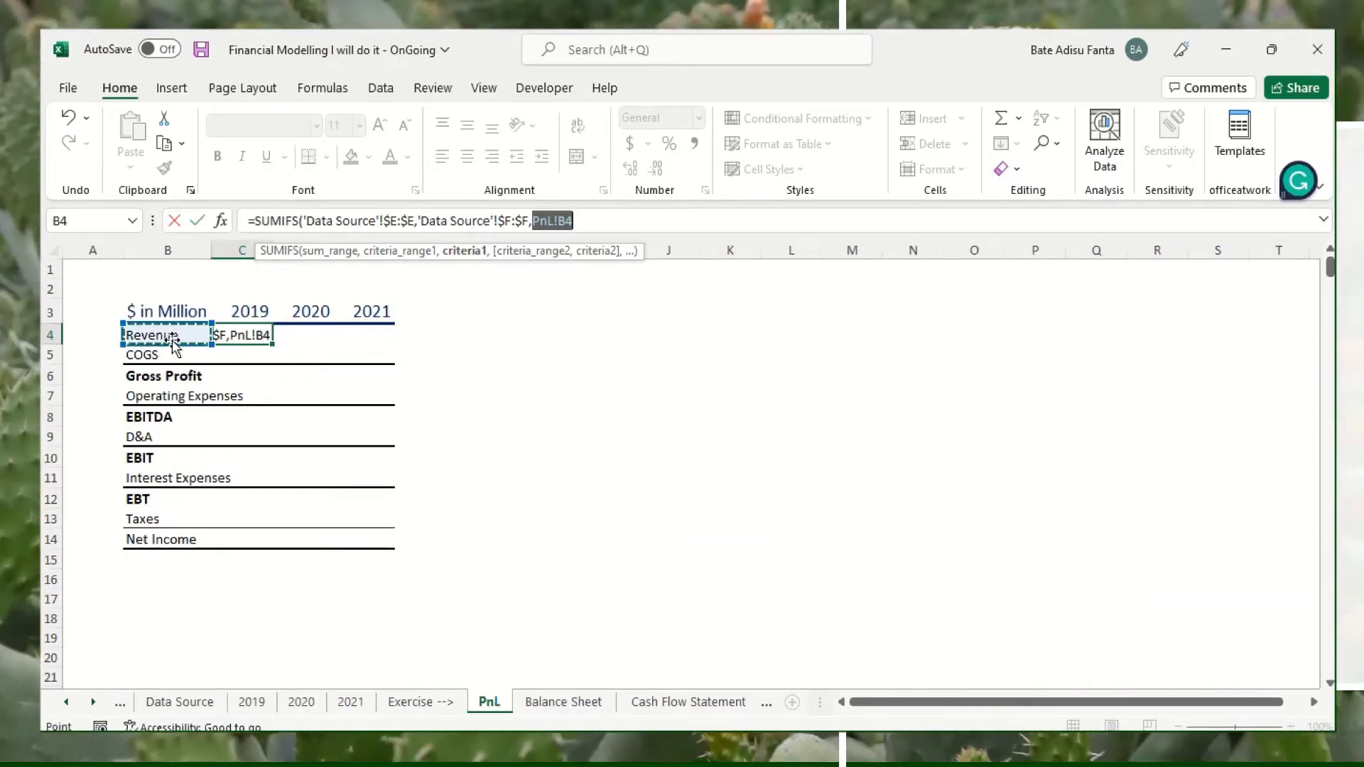
click(559, 218)
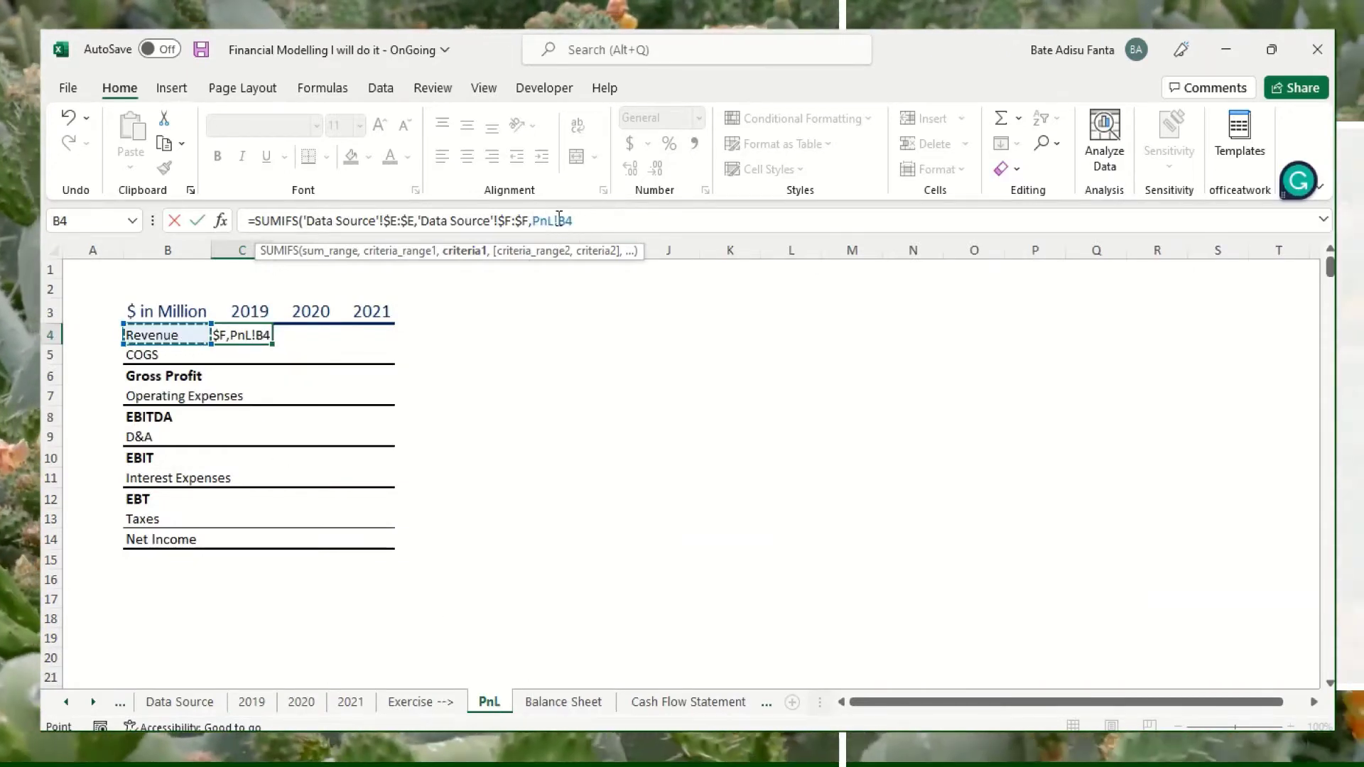
click(559, 220)
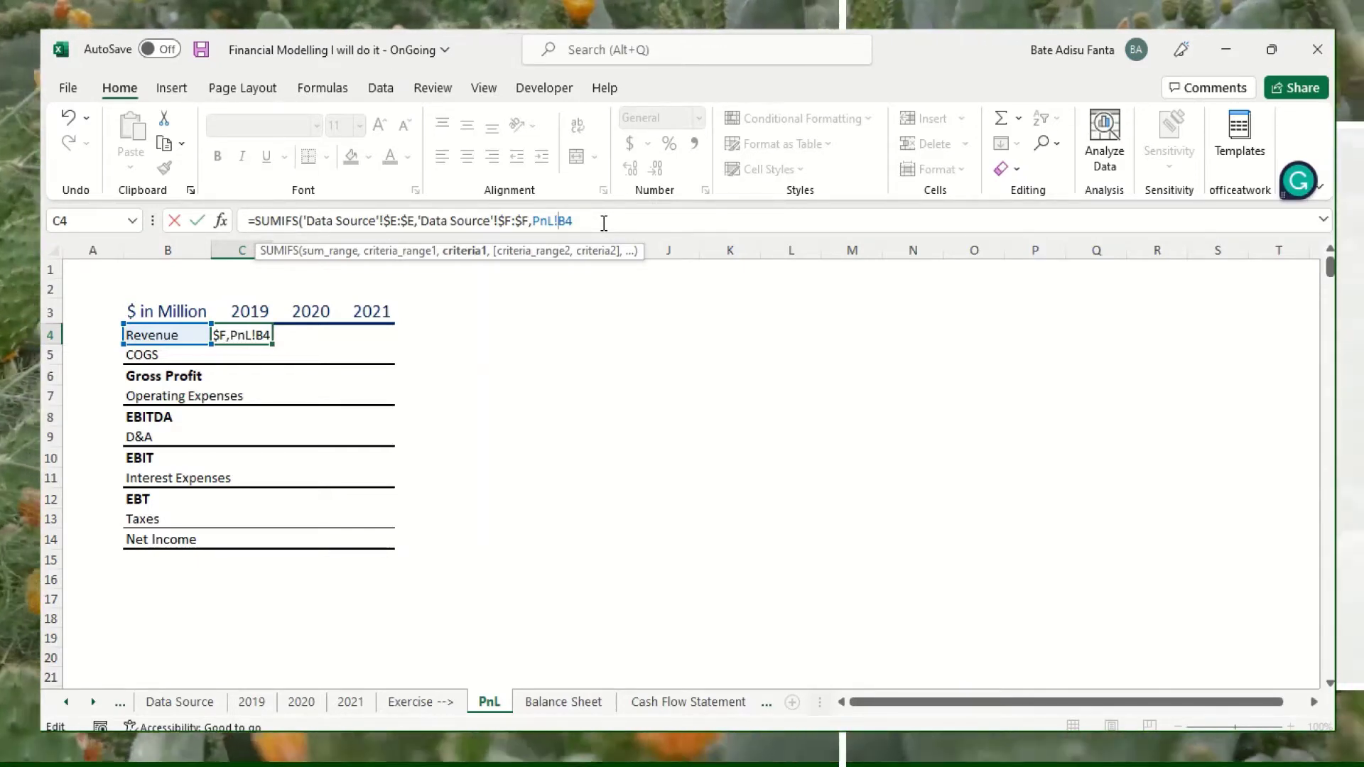
text($E)
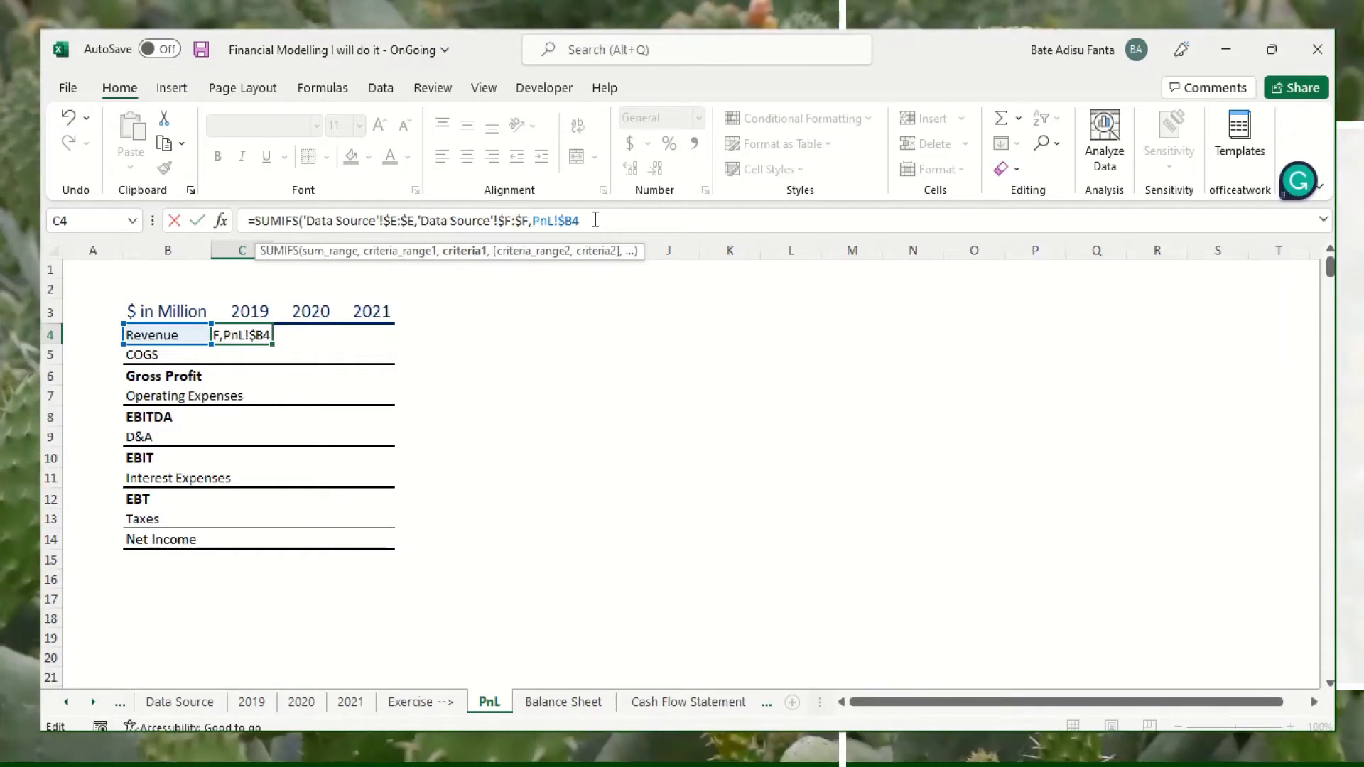
text(,)
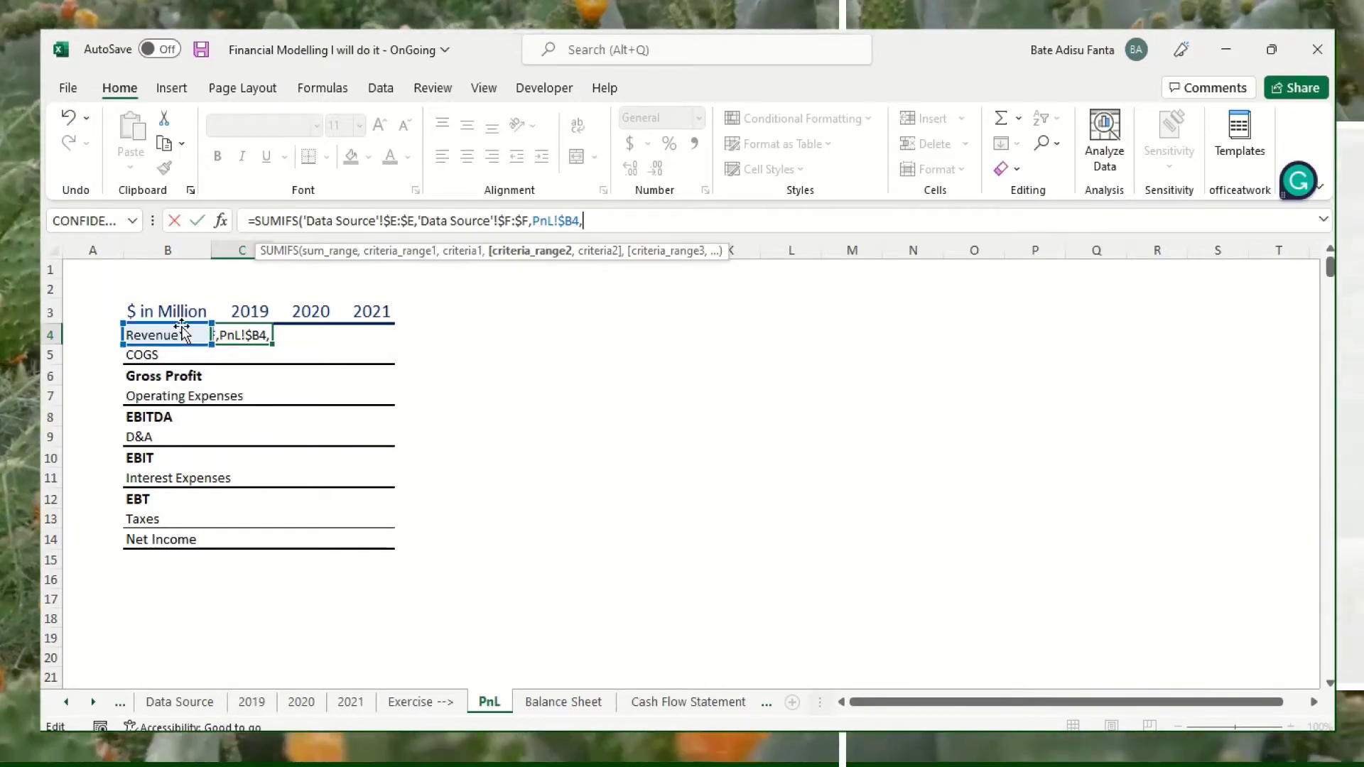
click(177, 706)
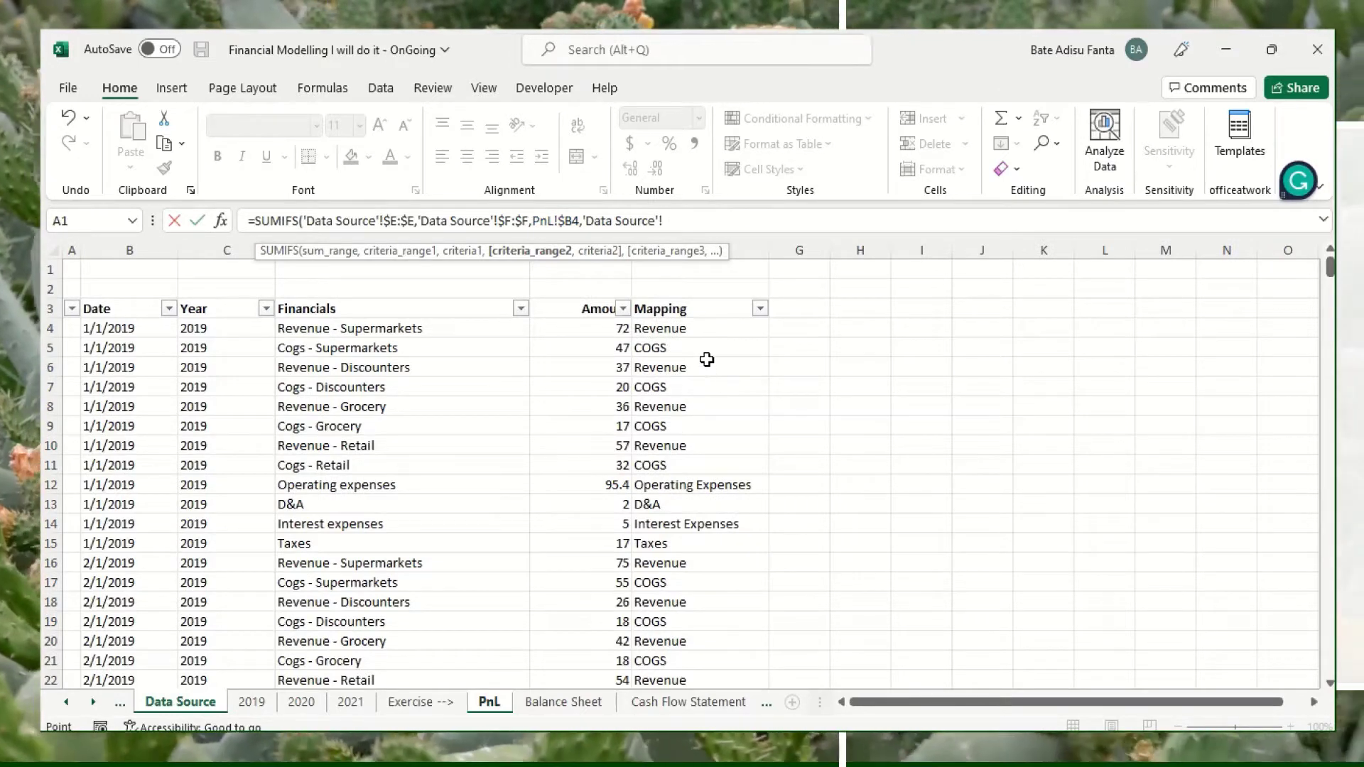
click(488, 702)
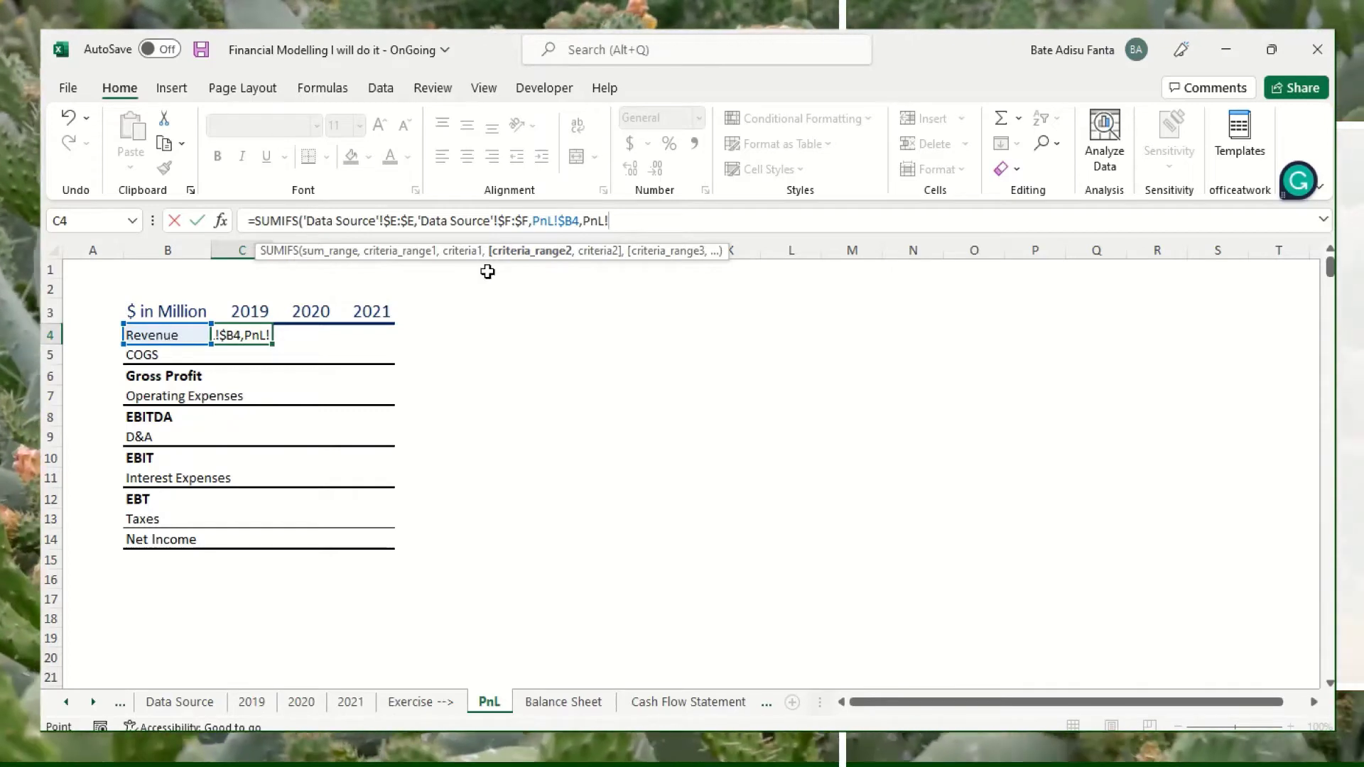
key(BackSpace)
key(BackSpace)
key(BackSpace)
key(BackSpace)
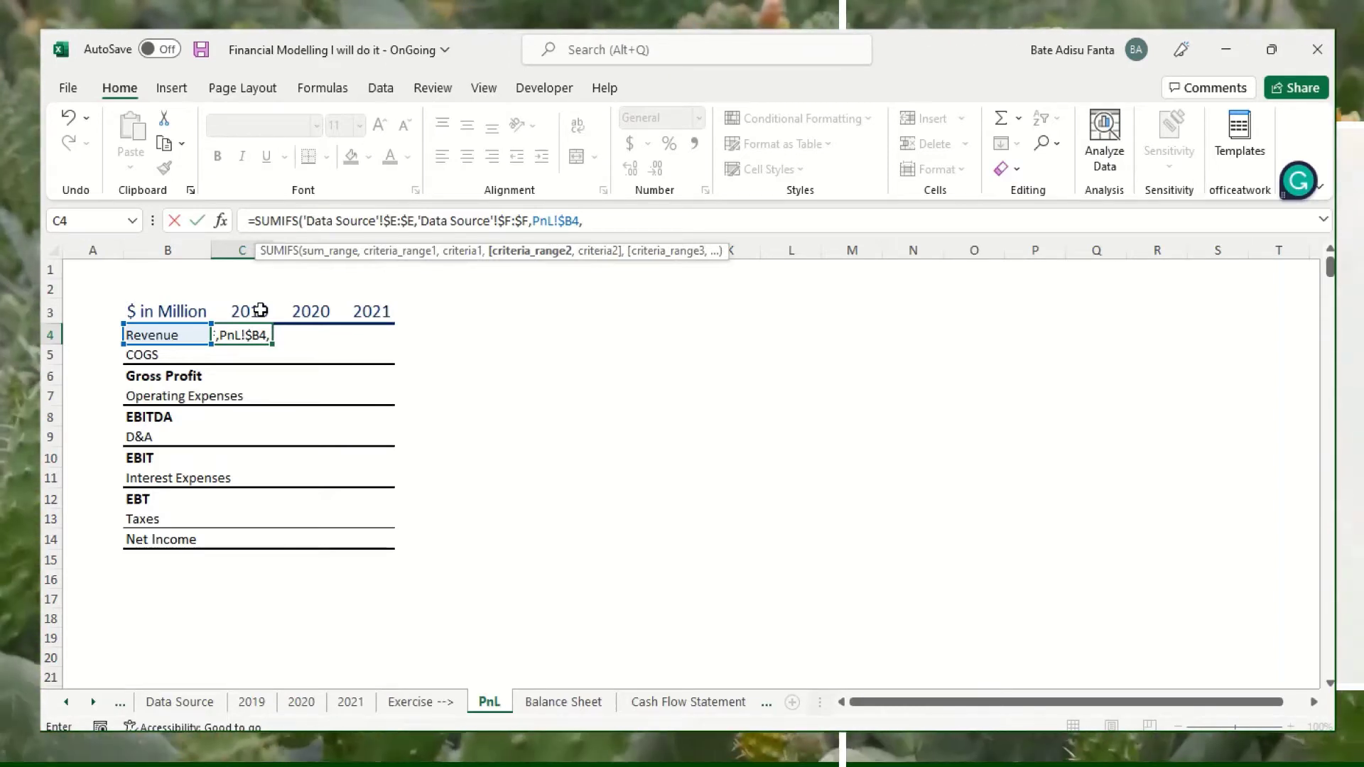
Add the Data Source Year column as the second criteria range with the absolute reference $C:$C
click(182, 702)
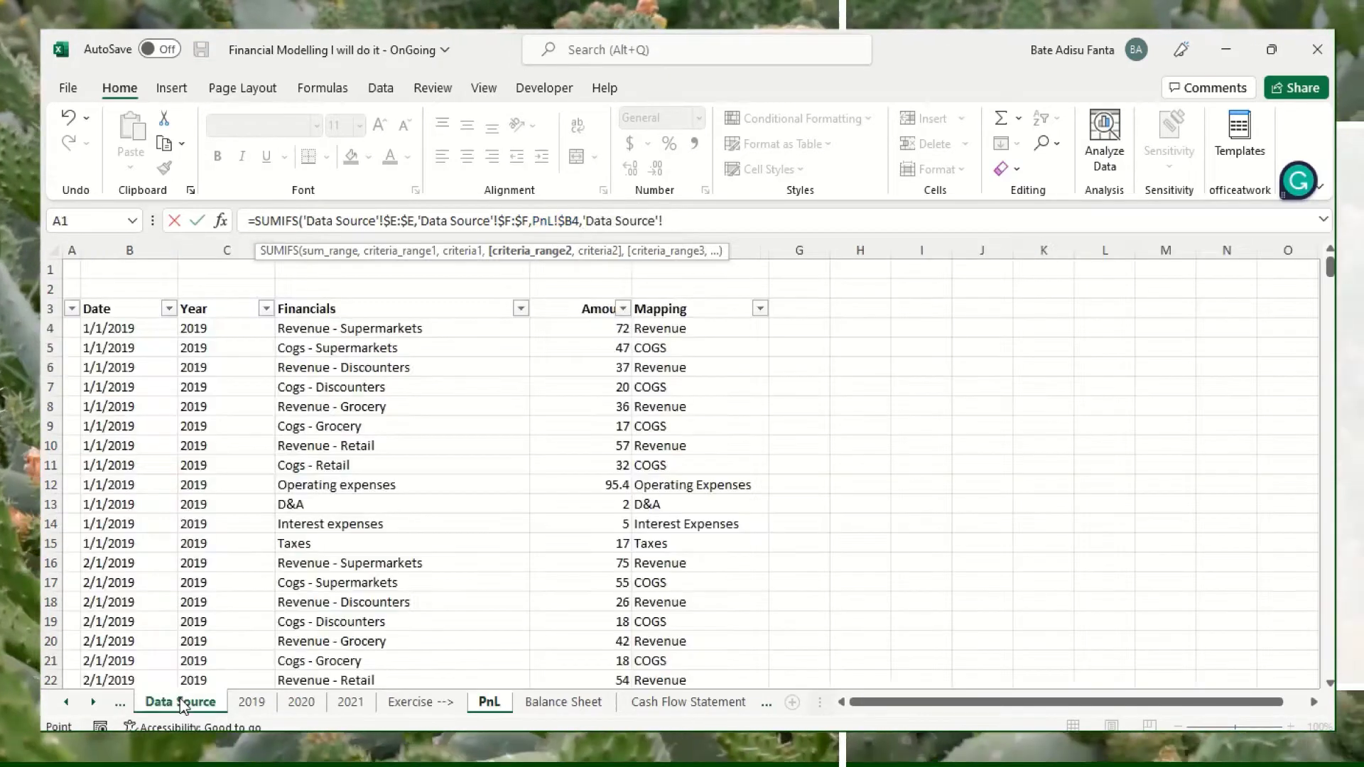
click(219, 249)
click(666, 221)
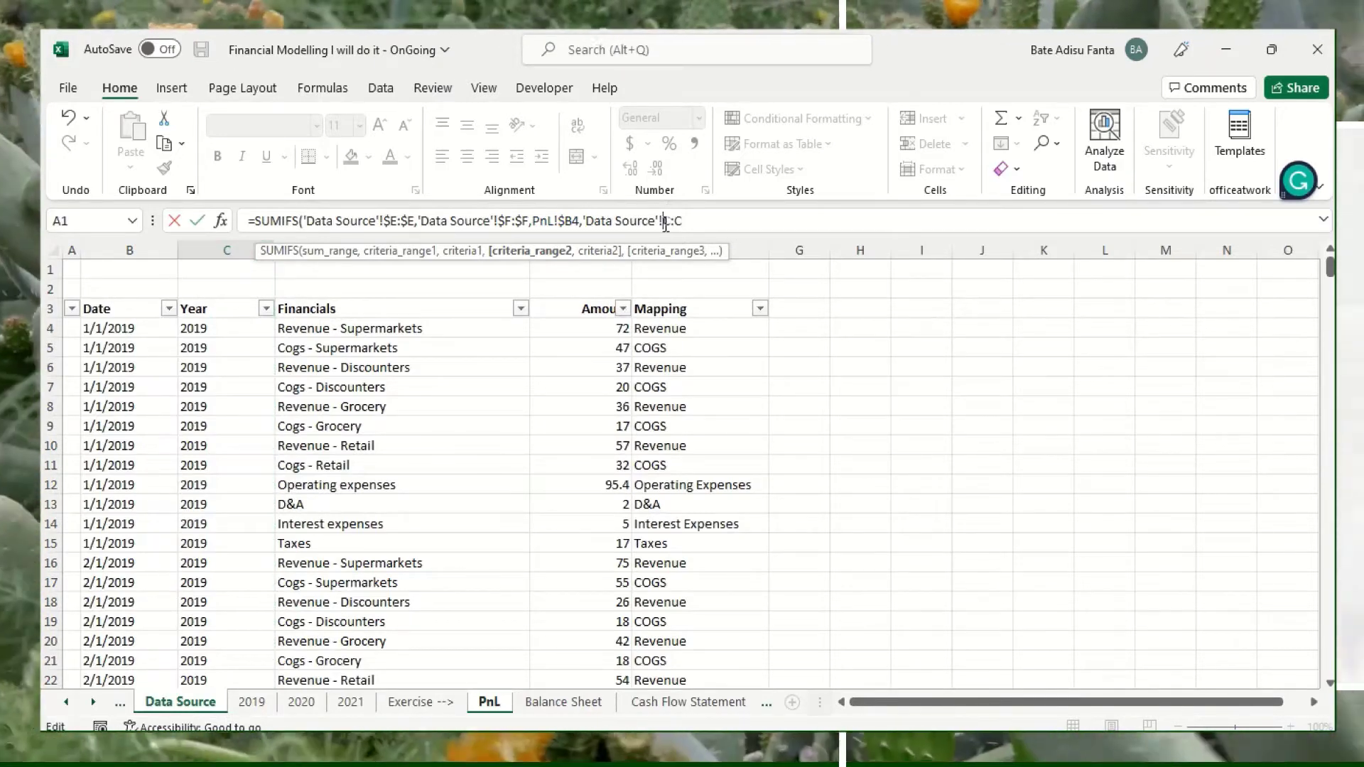
text($)
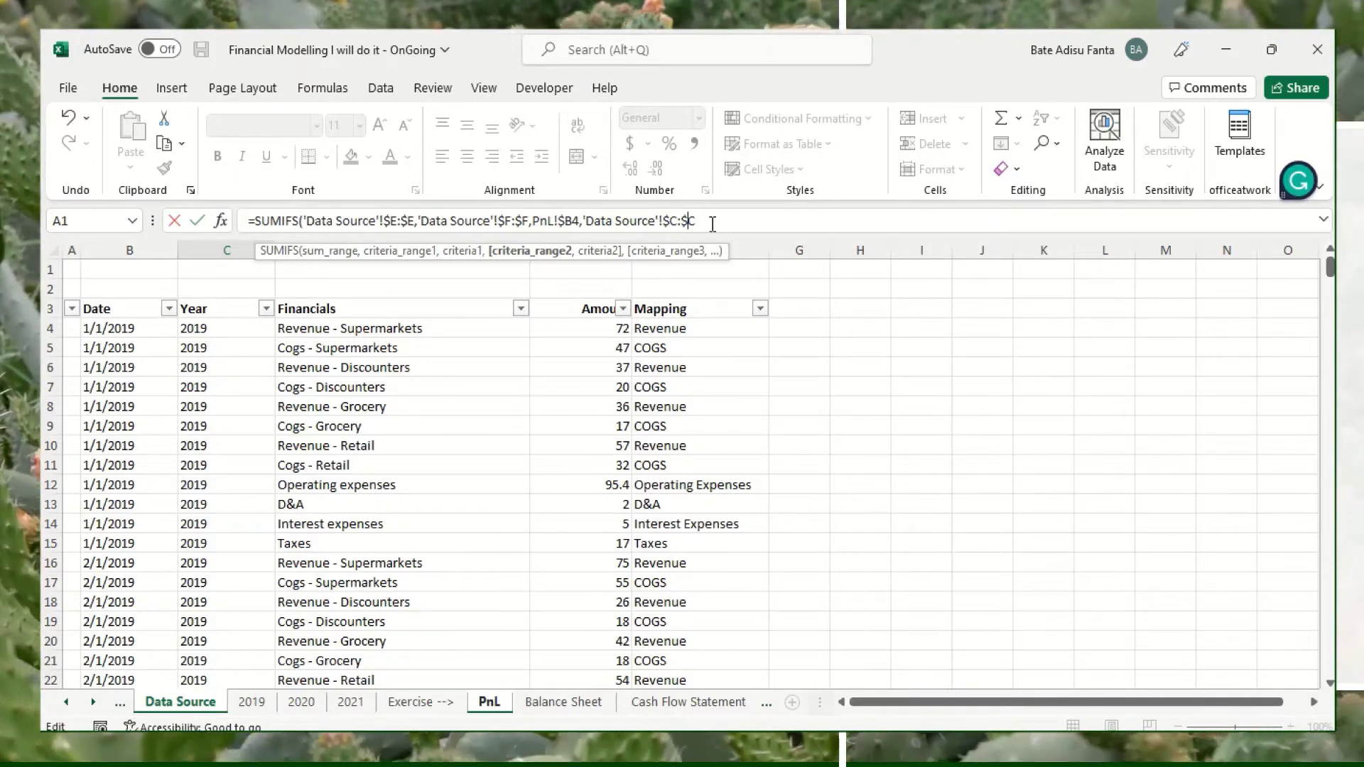
Use the 2019 header on the PnL sheet as the second criterion, locking its row as PnL!C$3, and complete the SUMIFS formula
text(,)
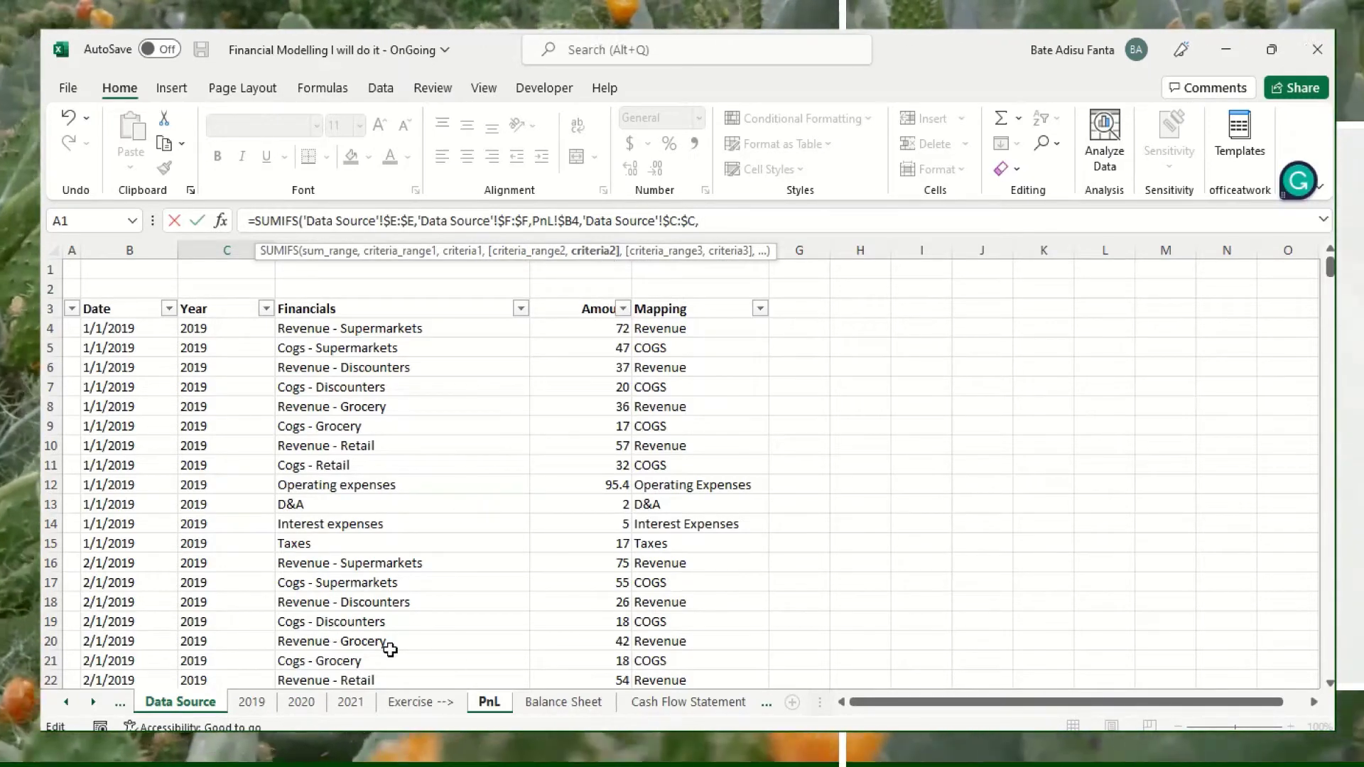
click(492, 703)
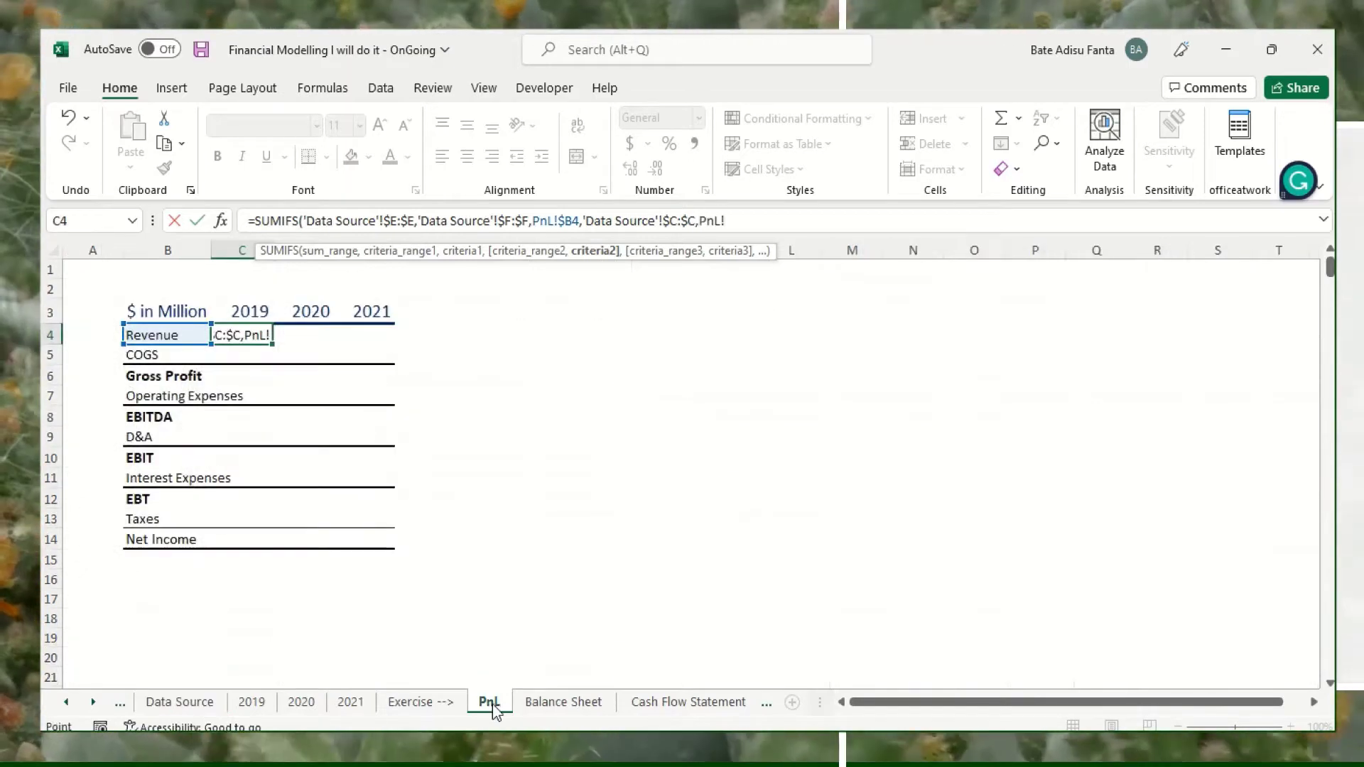
click(247, 313)
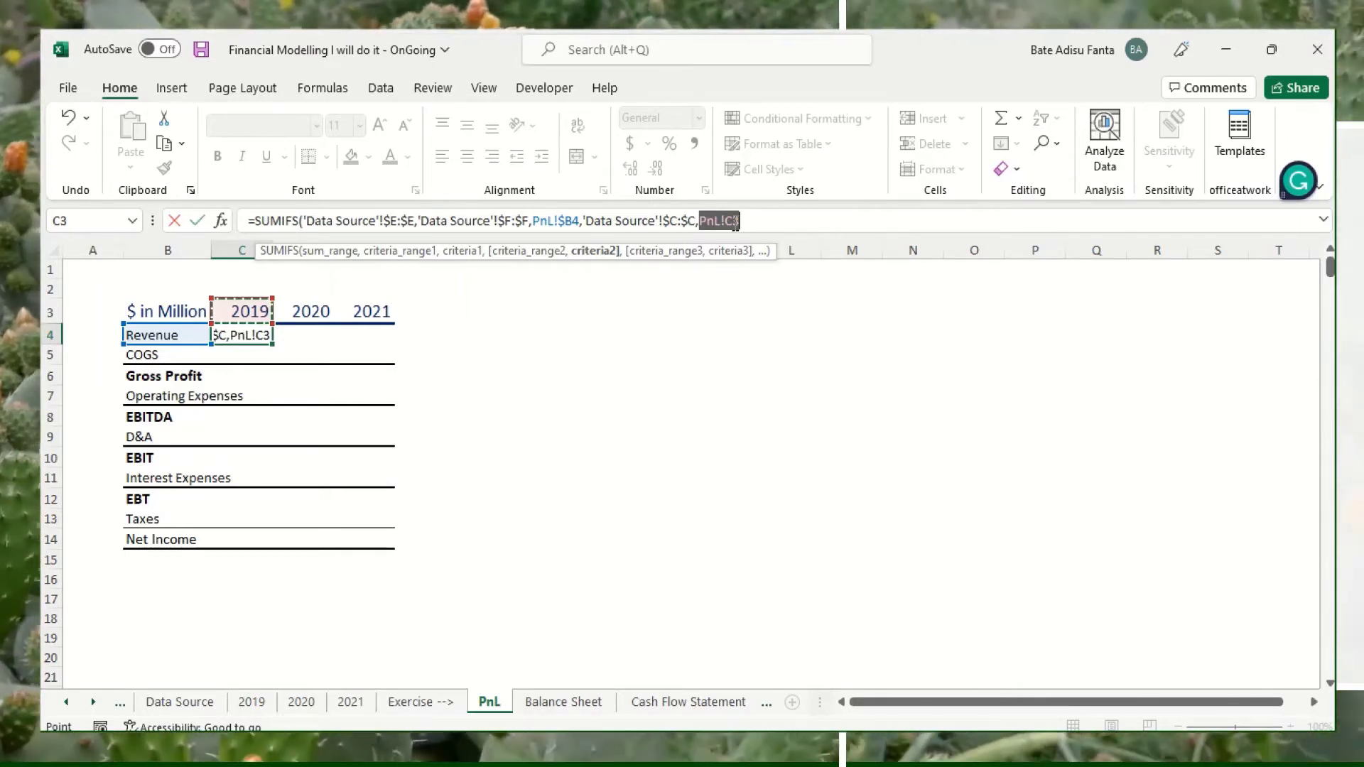
click(734, 225)
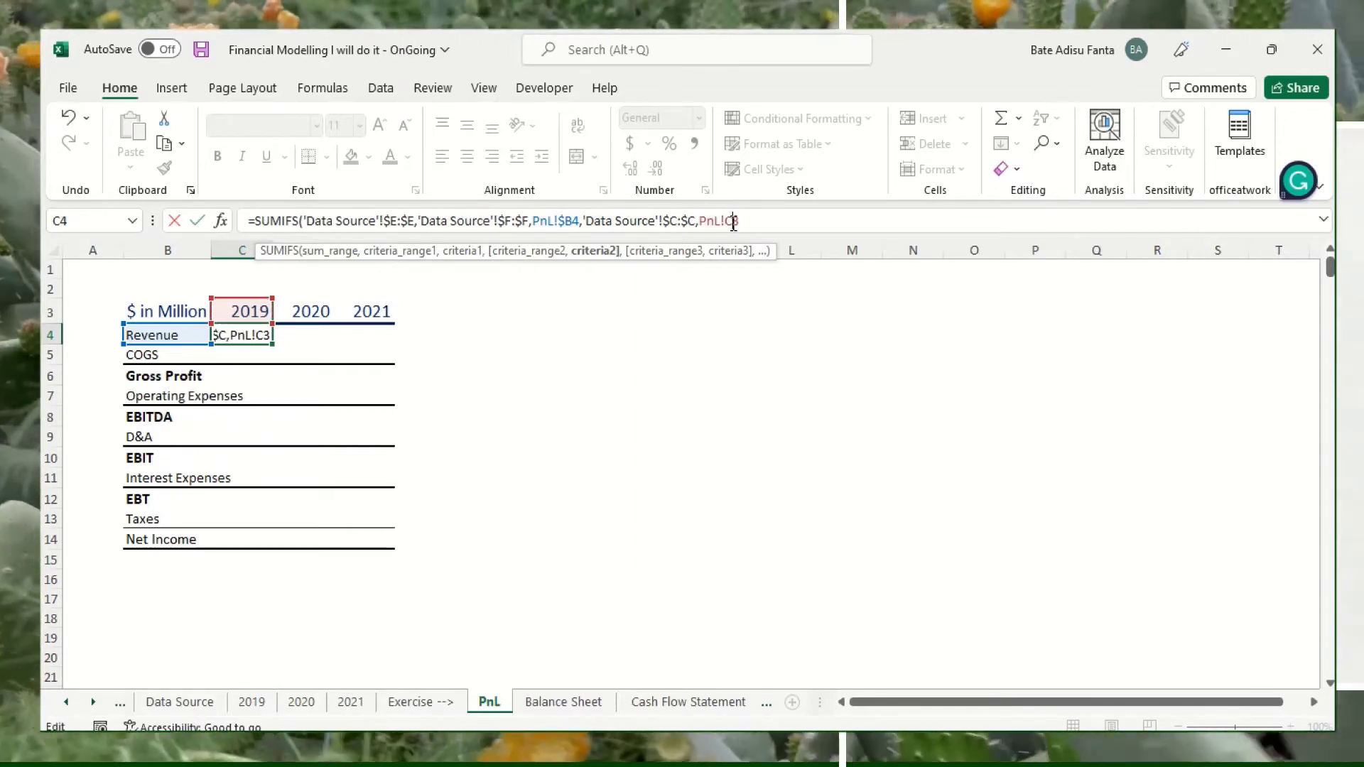
text($)
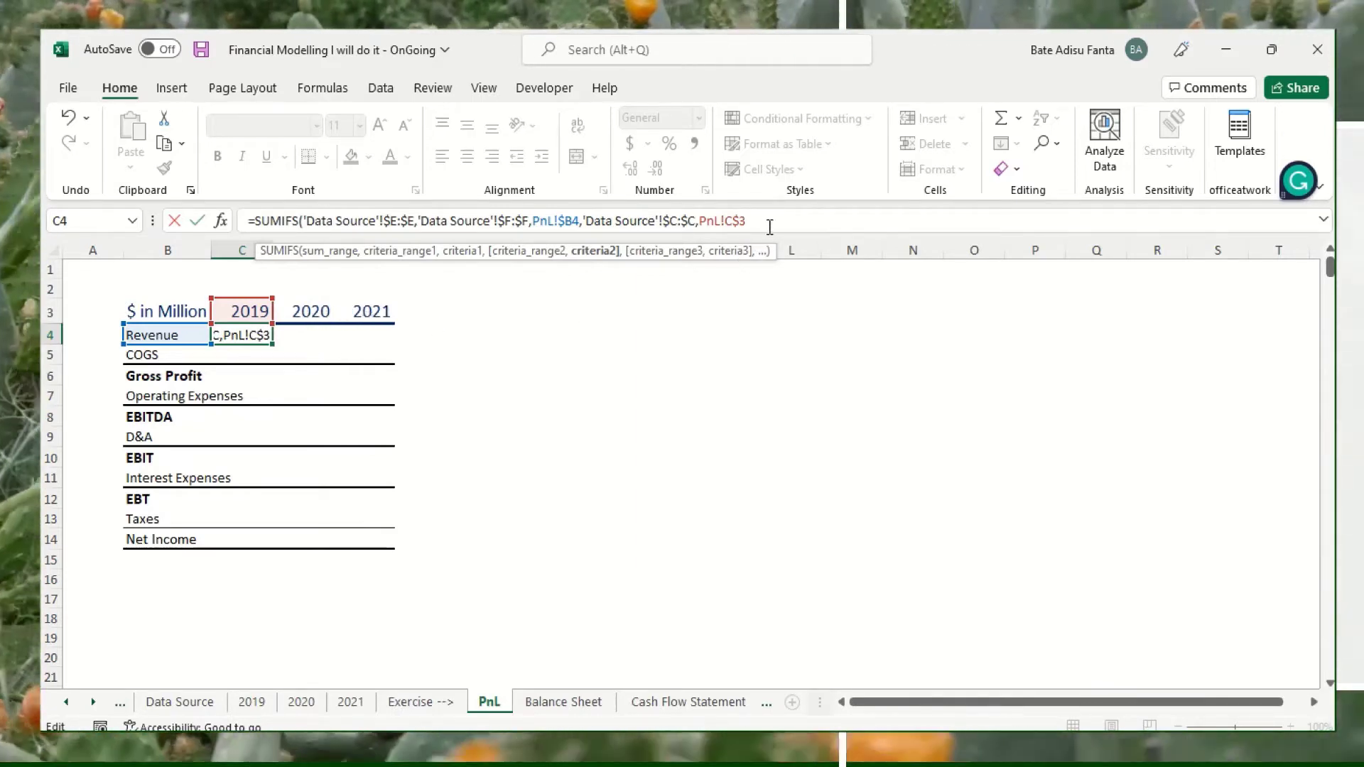
text())
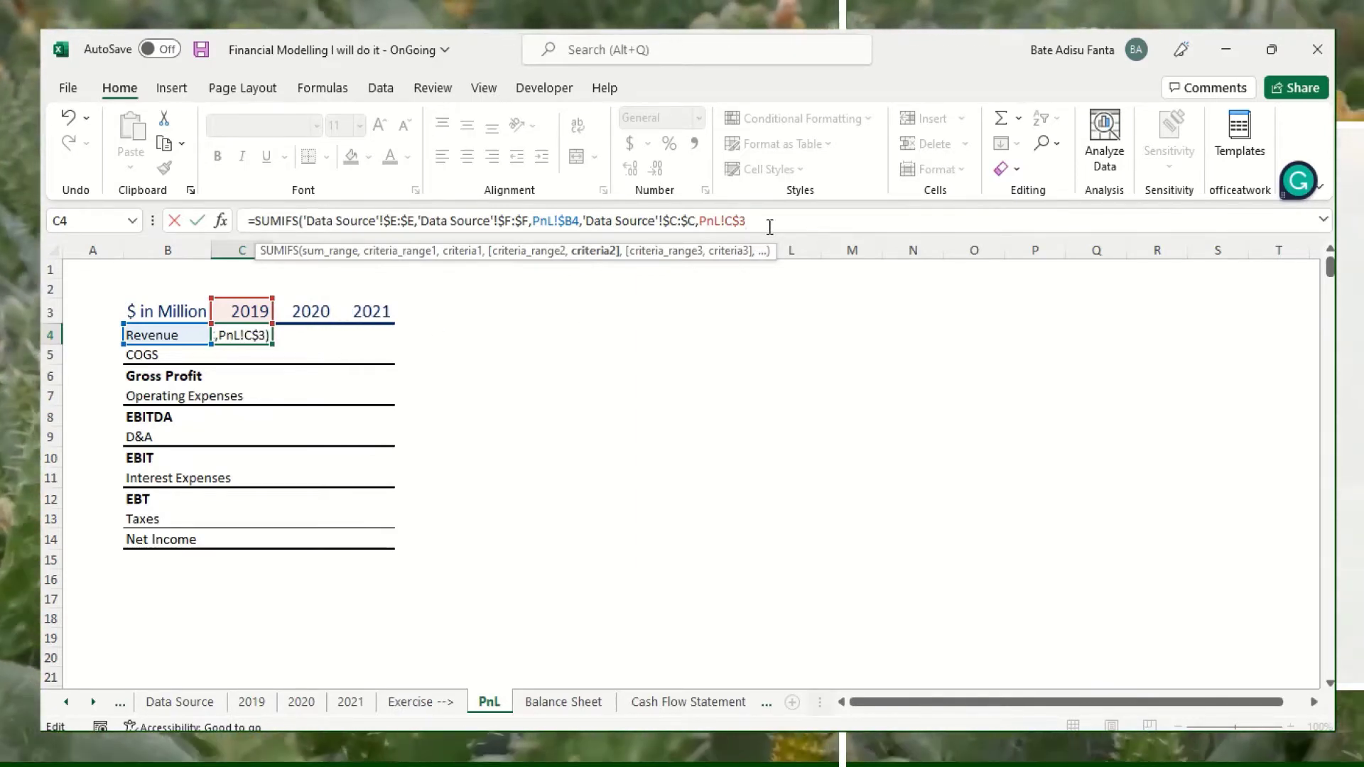
key(Return)
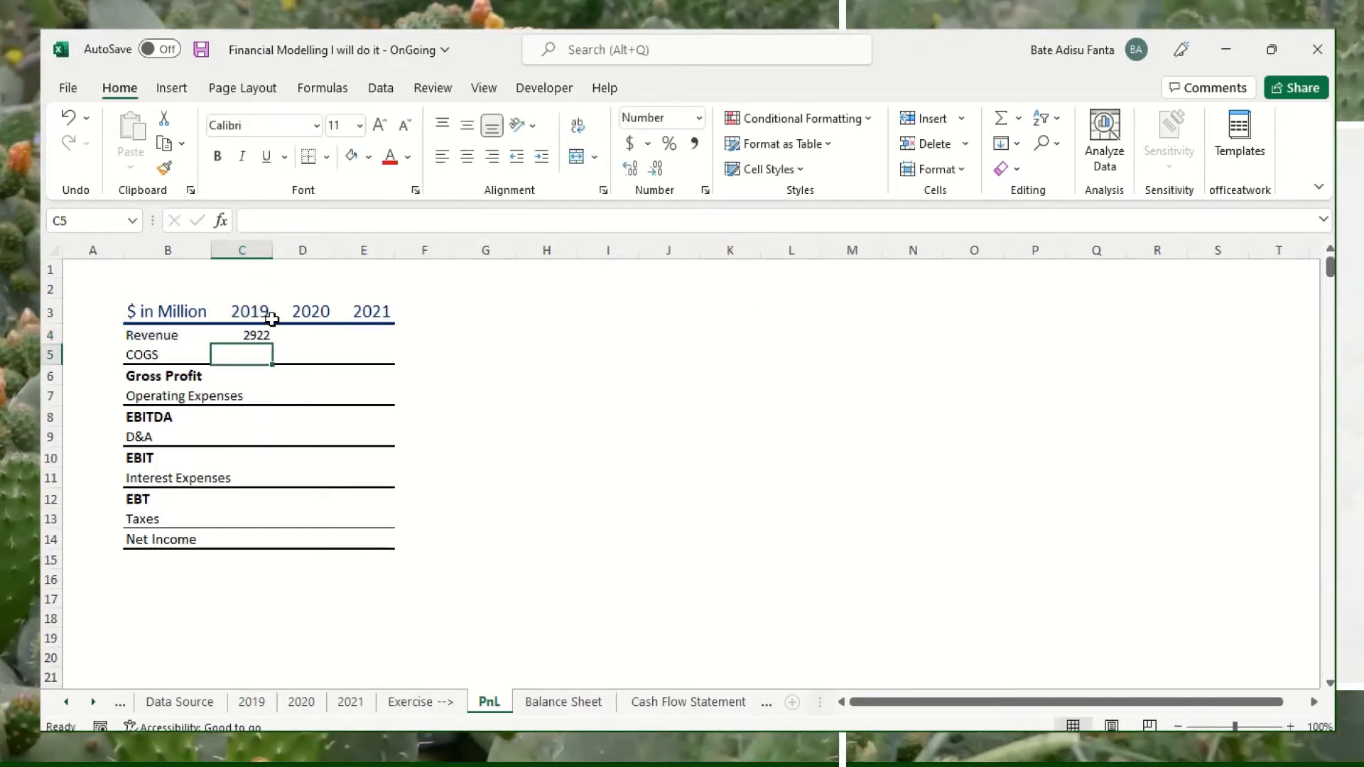
Copy the 2019 Revenue formula across to the 2020 and 2021 columns
click(258, 336)
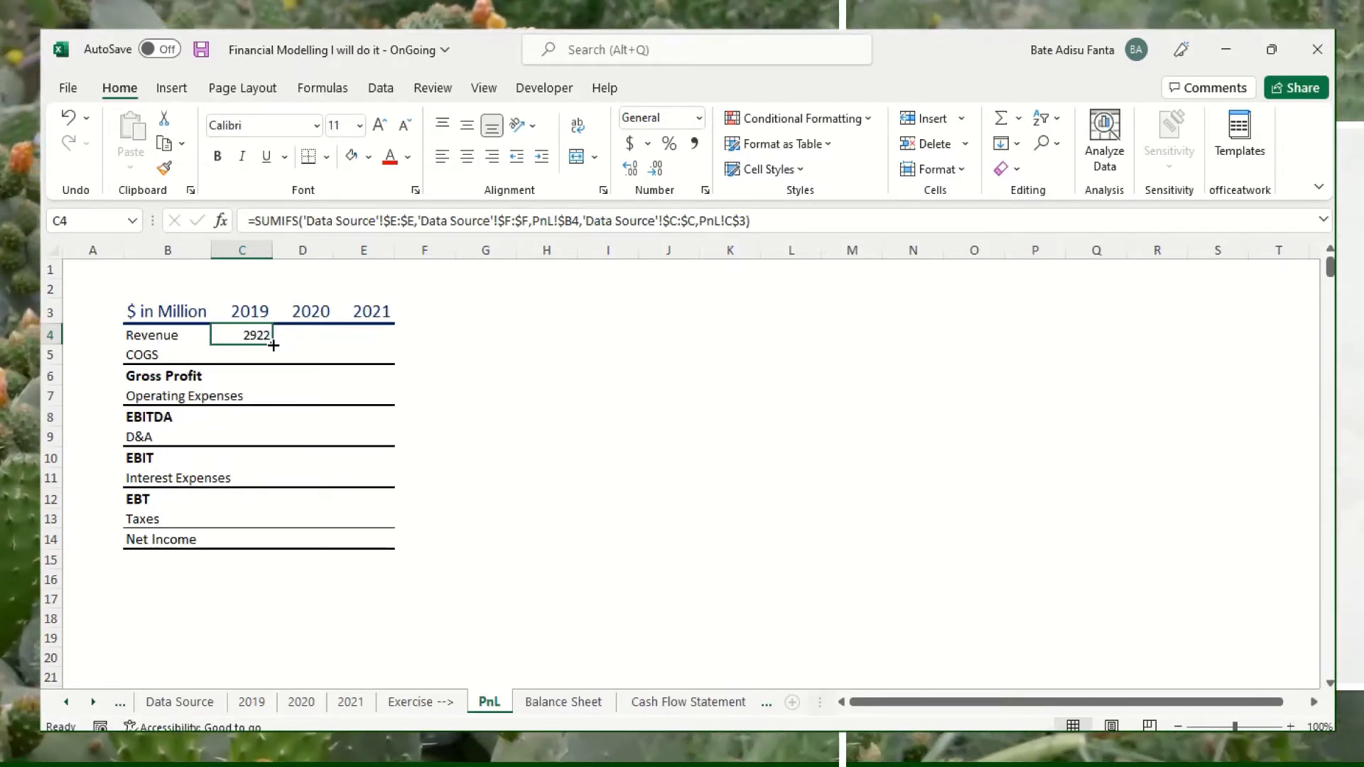
drag(273, 344, 376, 337)
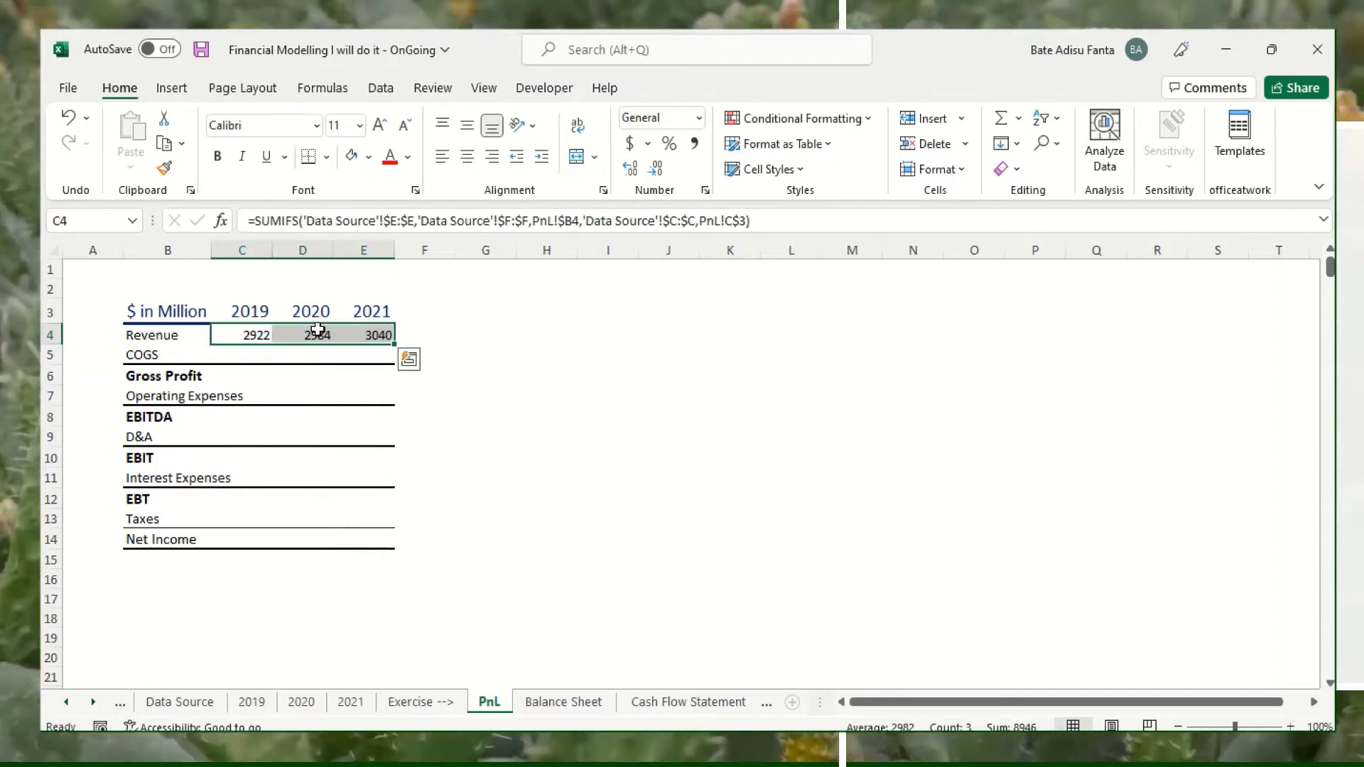
click(240, 361)
click(259, 334)
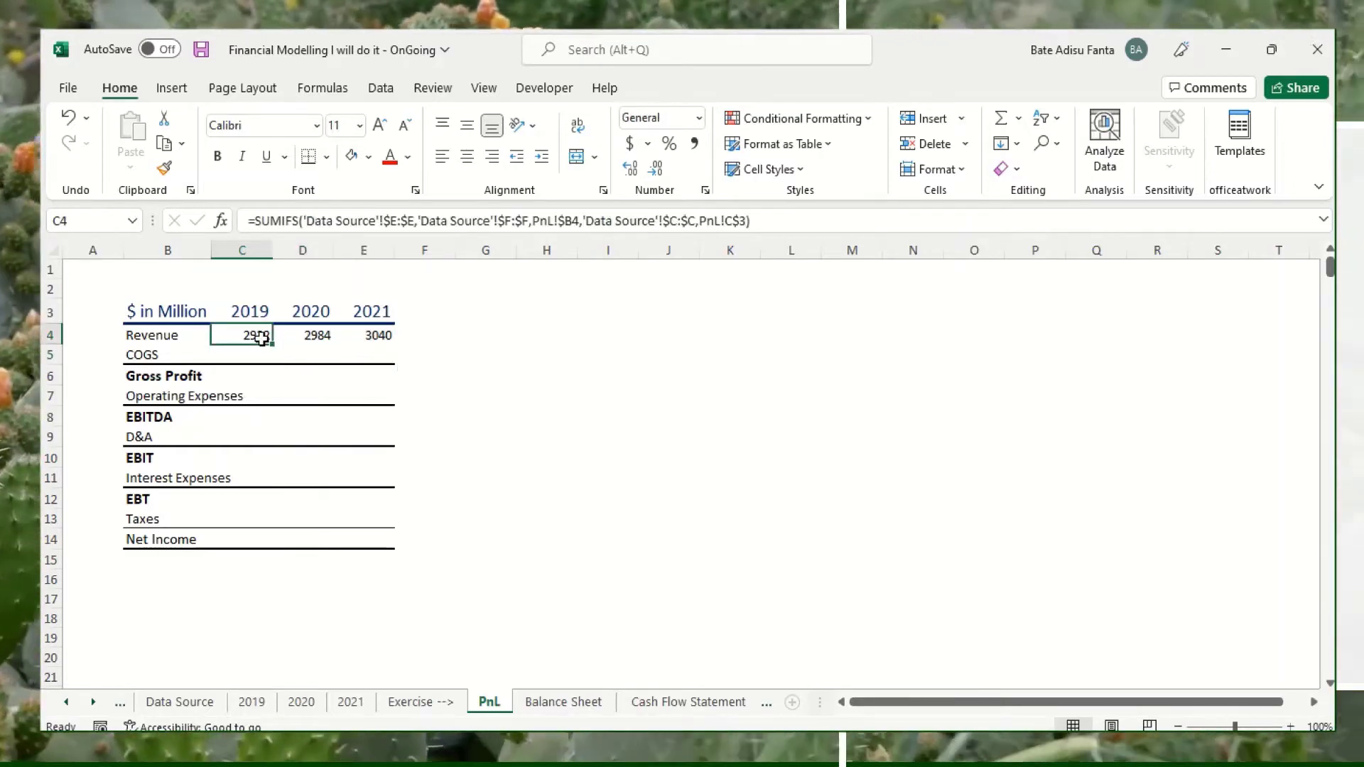
right_click(258, 334)
click(323, 229)
click(253, 355)
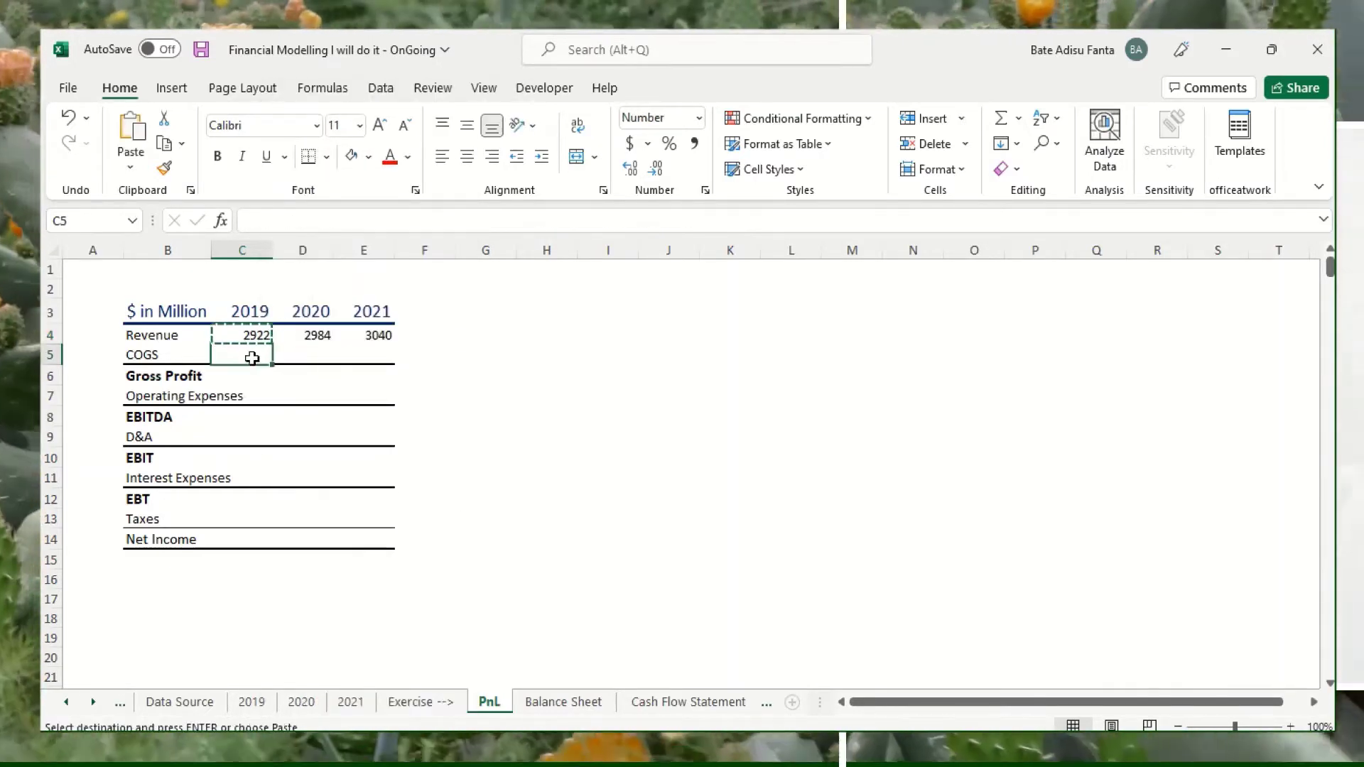
right_click(260, 361)
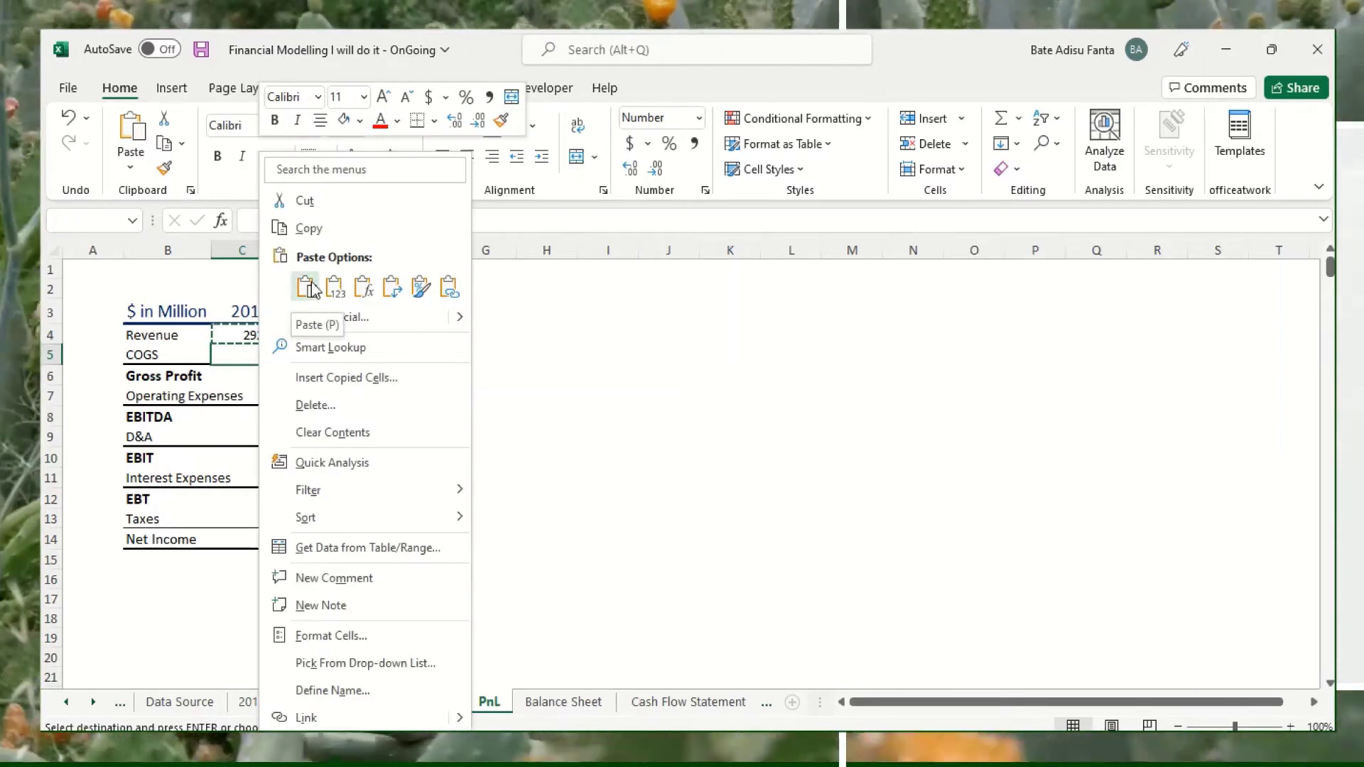
click(307, 286)
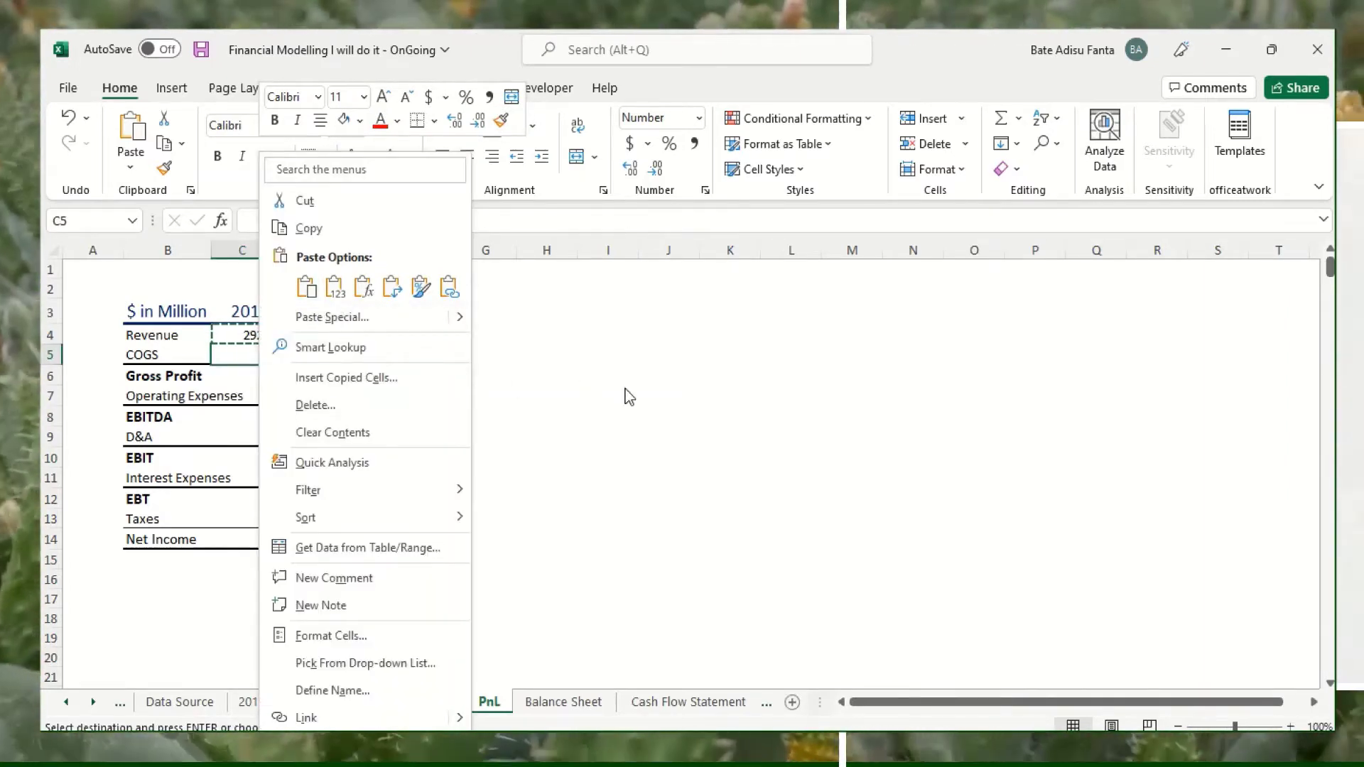
click(627, 393)
click(313, 355)
Fill the Revenue formulas for 2019–2021 down into the COGS row
click(238, 334)
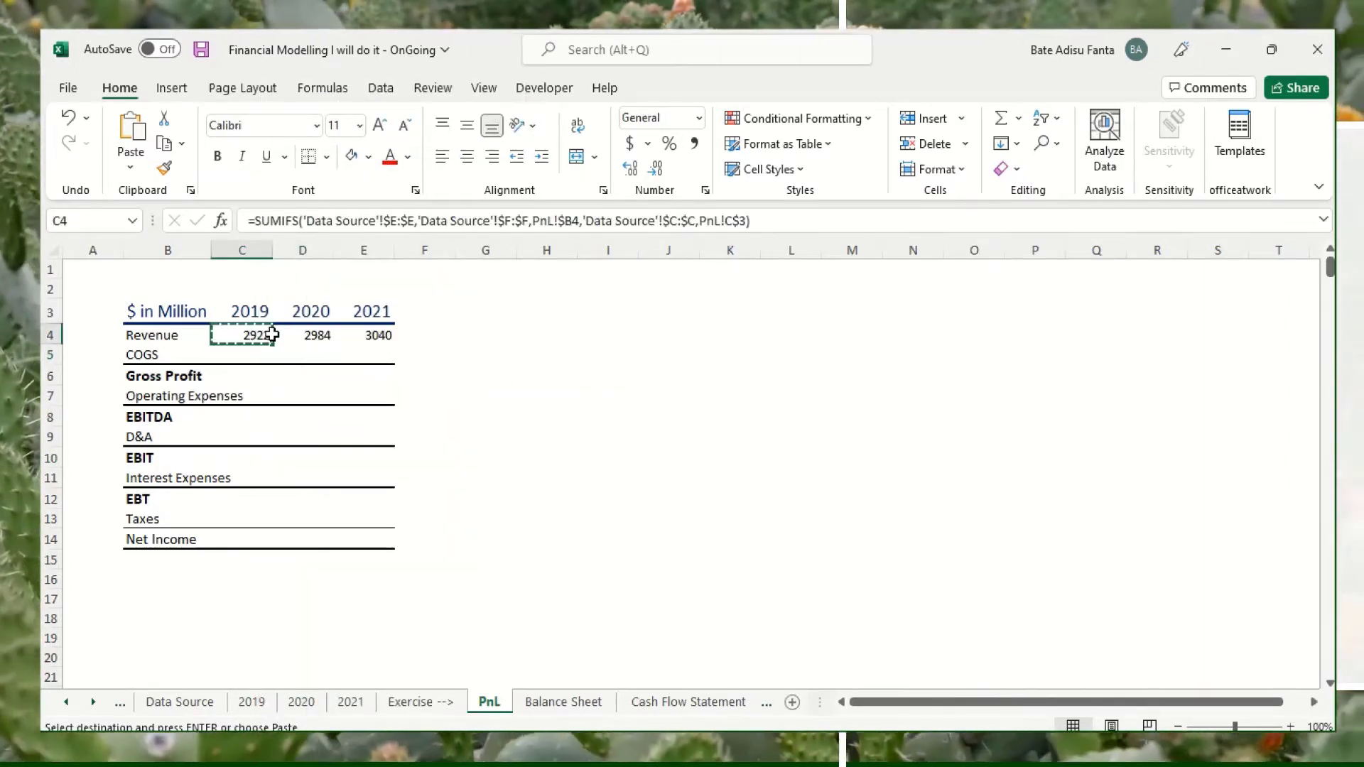
drag(238, 334, 393, 362)
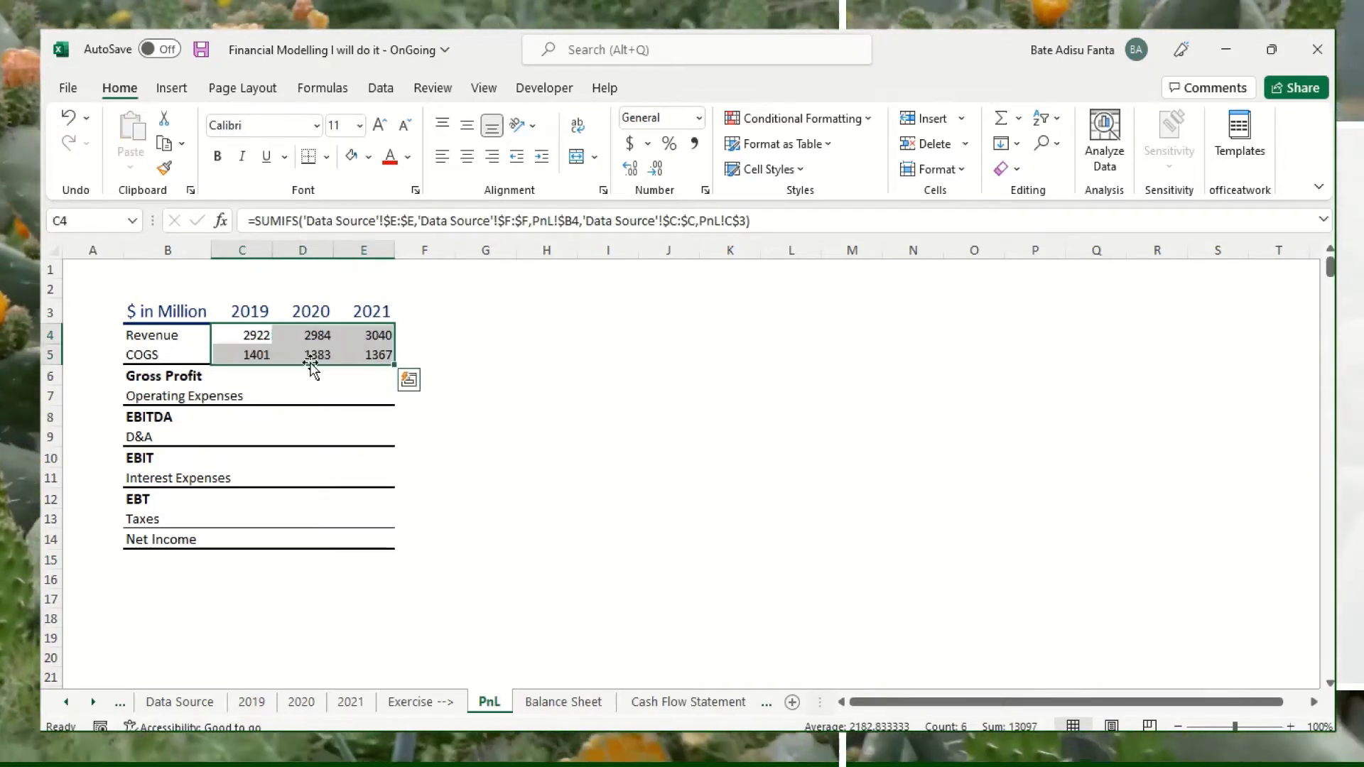
Multiply the 2019 COGS formula by -1 and copy it across to the 2020 and 2021 columns
click(250, 354)
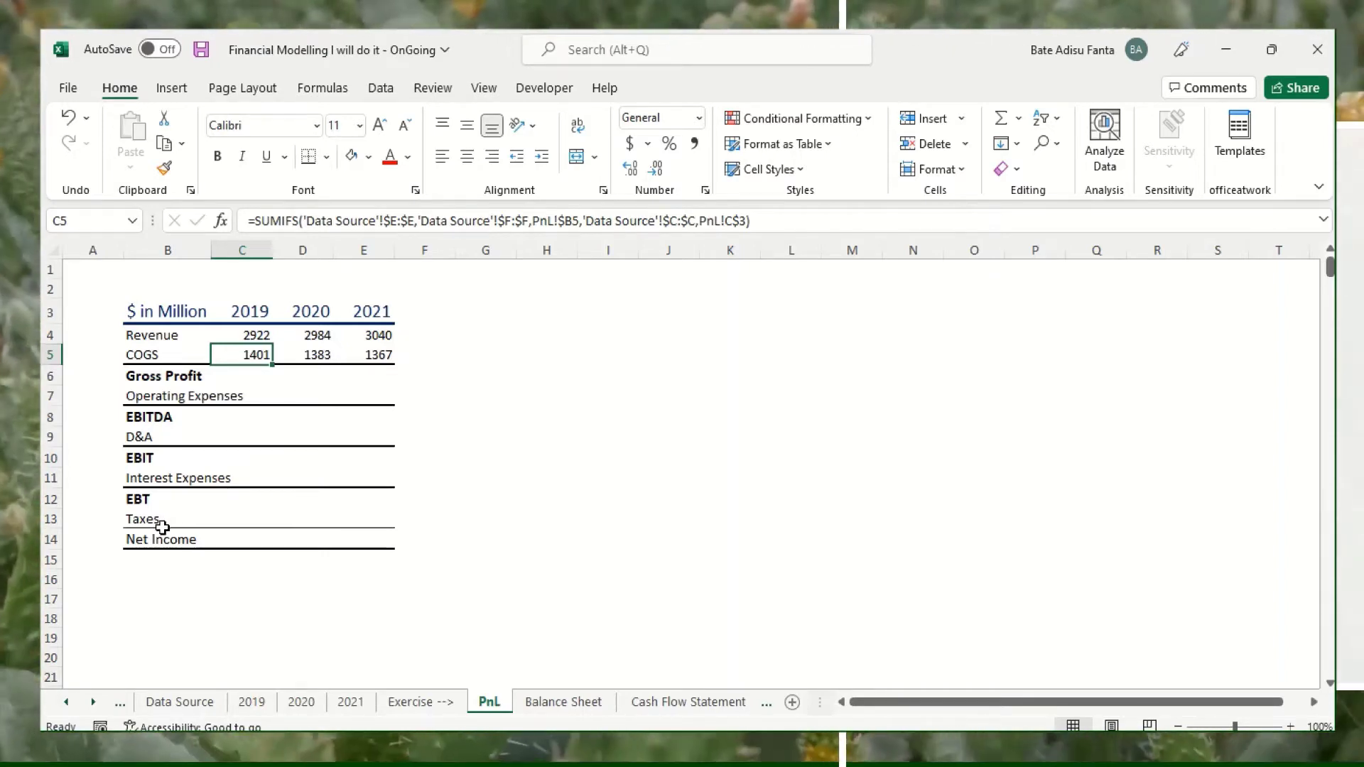
click(257, 218)
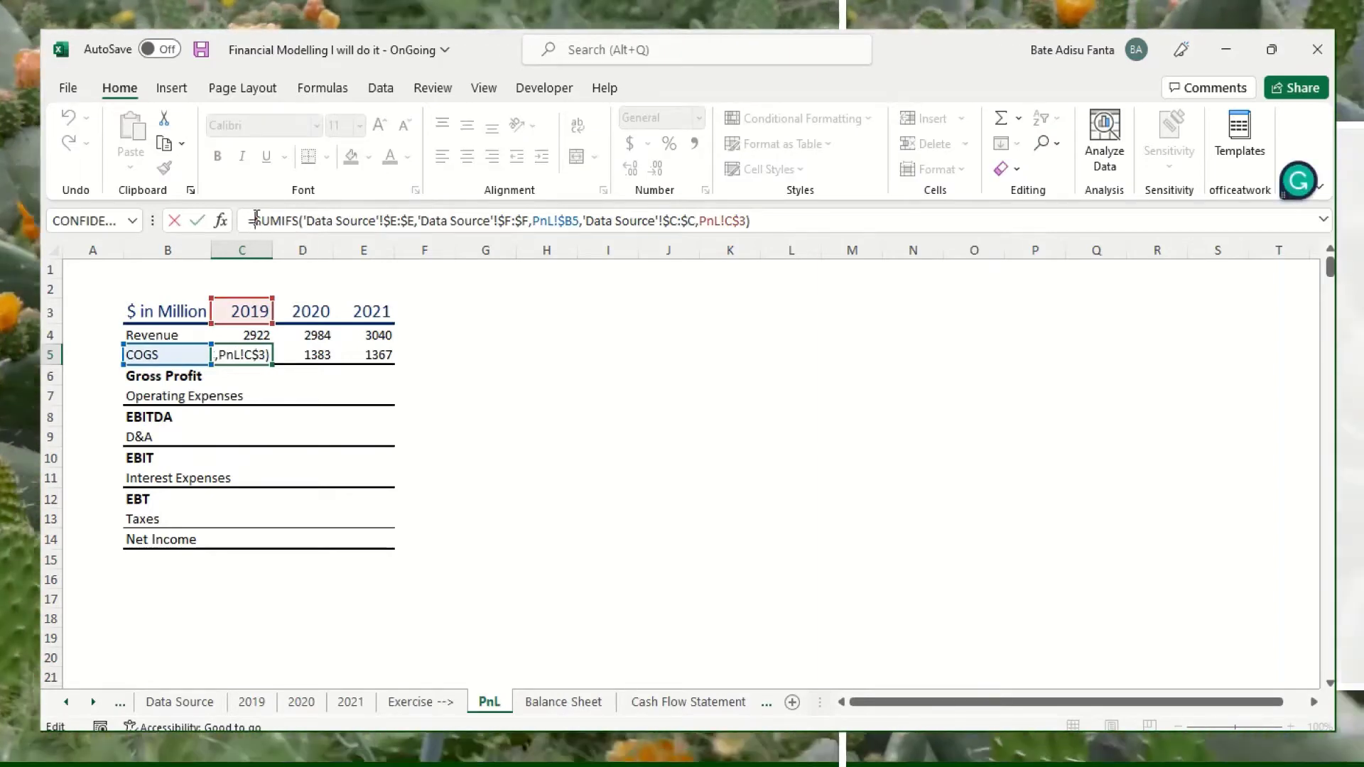
text(1)
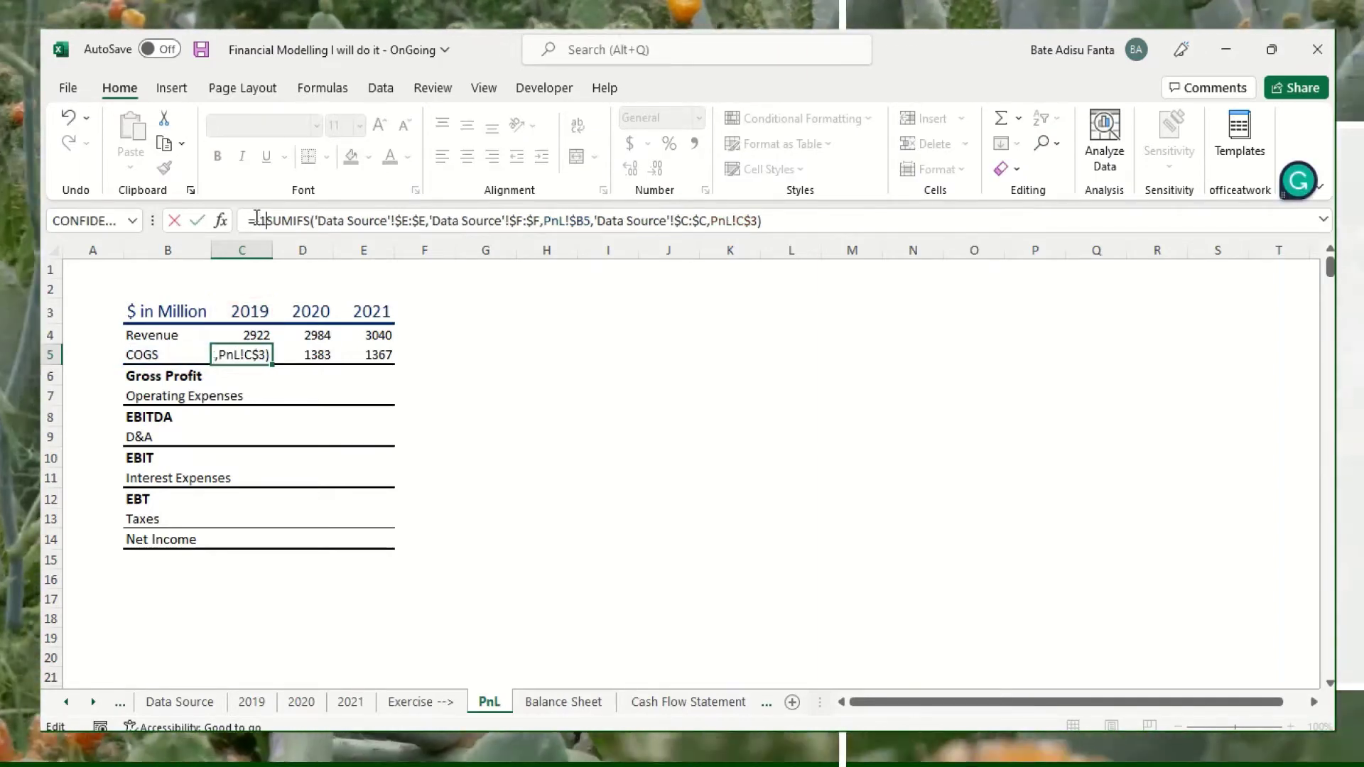
text(*)
key(Return)
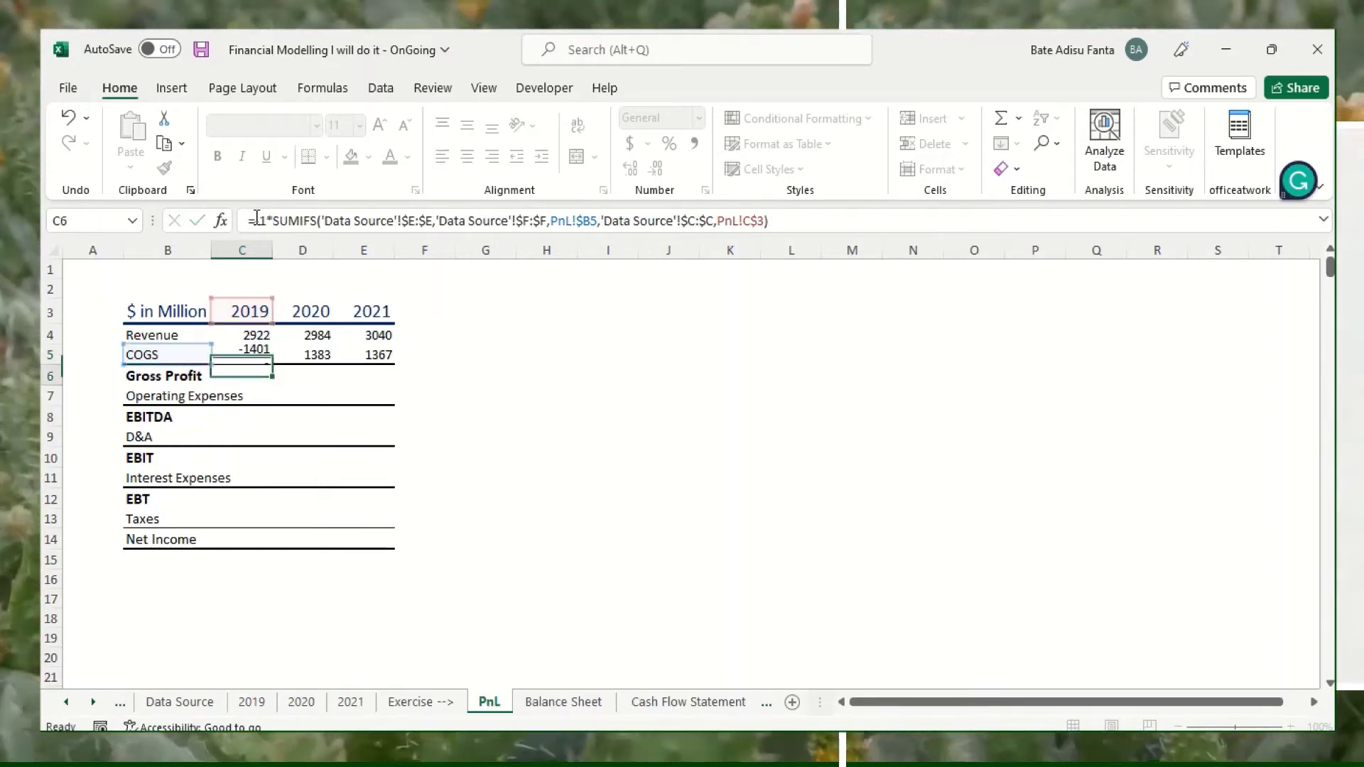
click(246, 359)
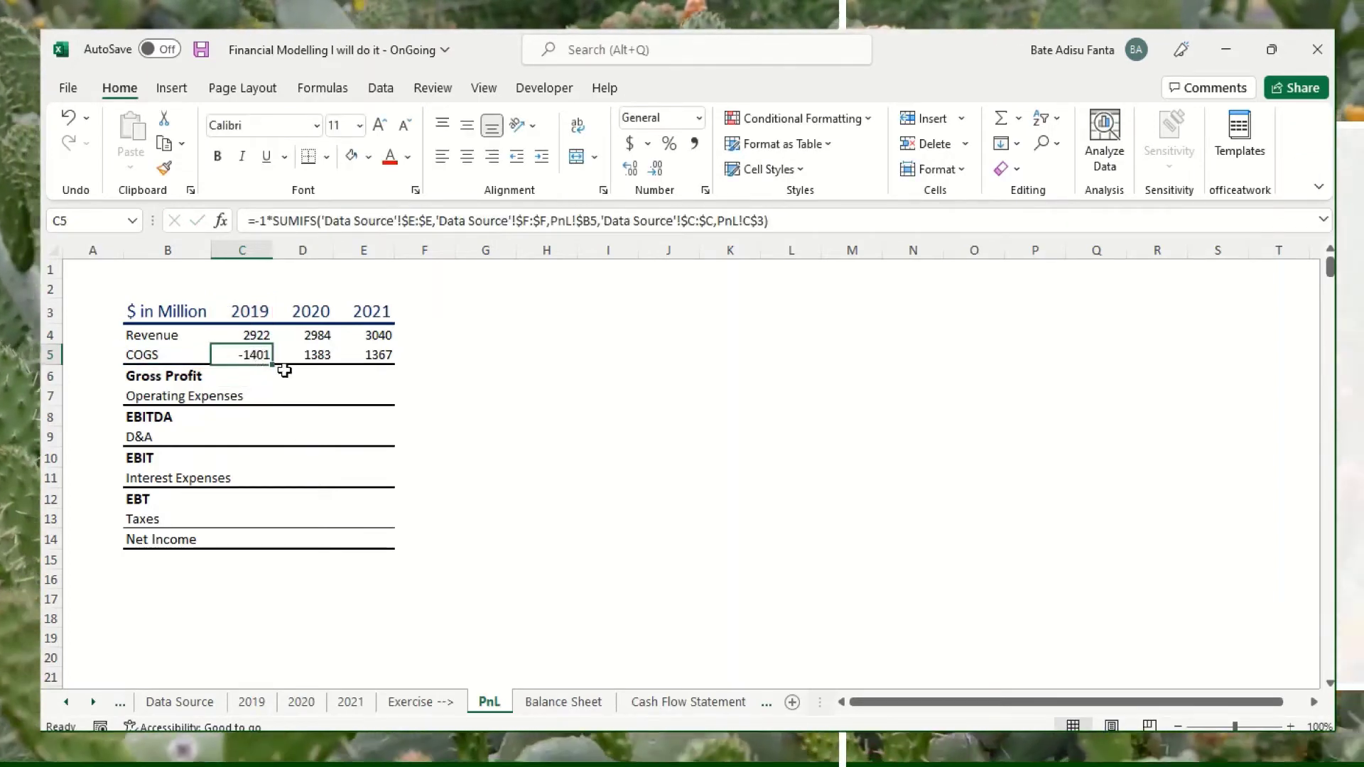
drag(273, 364, 380, 360)
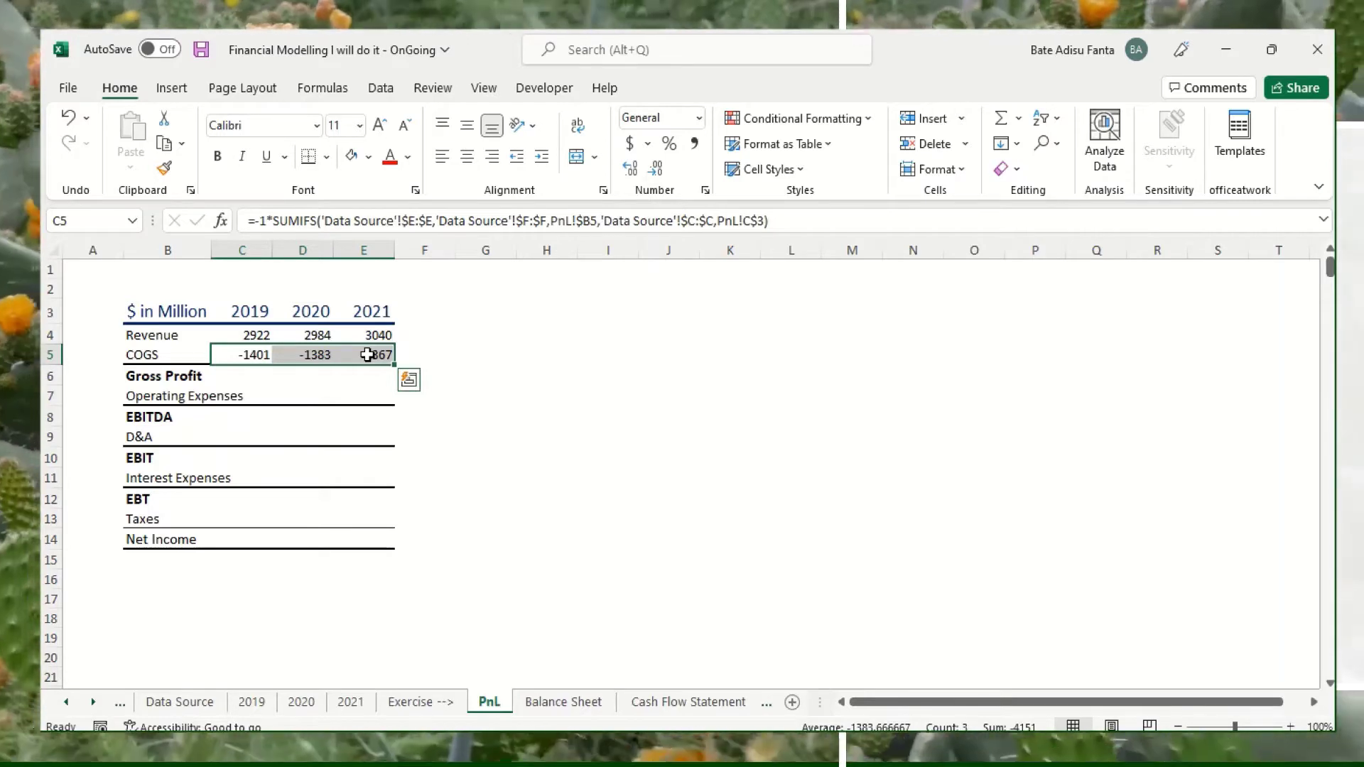
Format the COGS values for 2019–2021 as Number with two decimals and negatives in black parentheses, (1234.10)
right_click(367, 355)
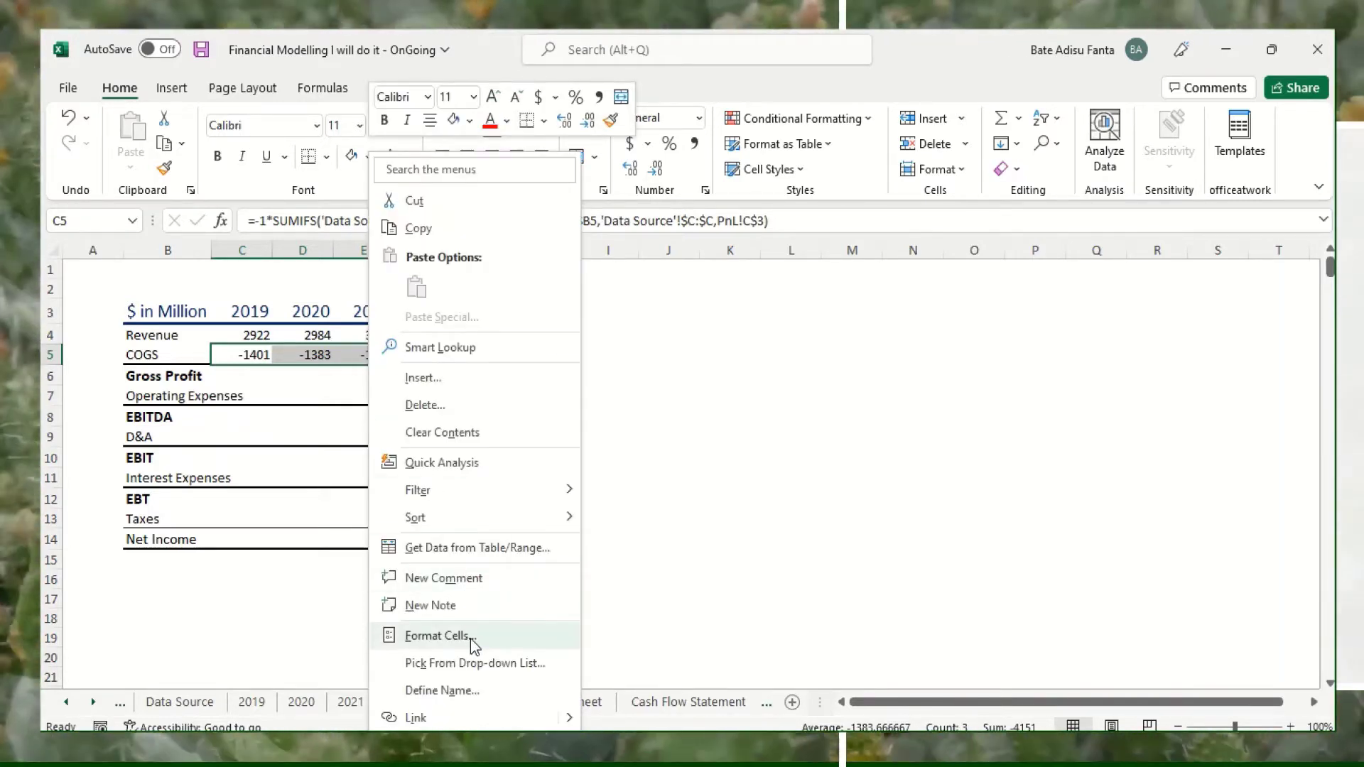
click(470, 638)
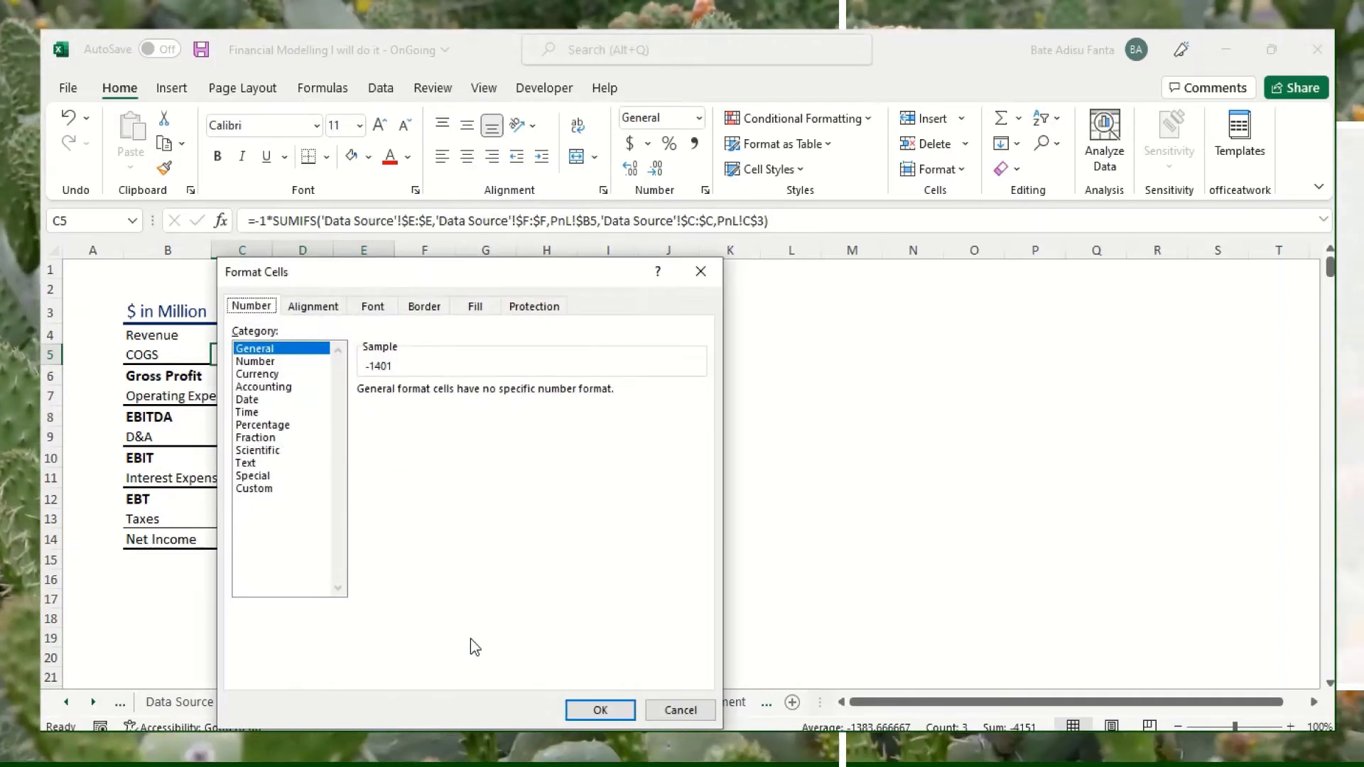
key(Down)
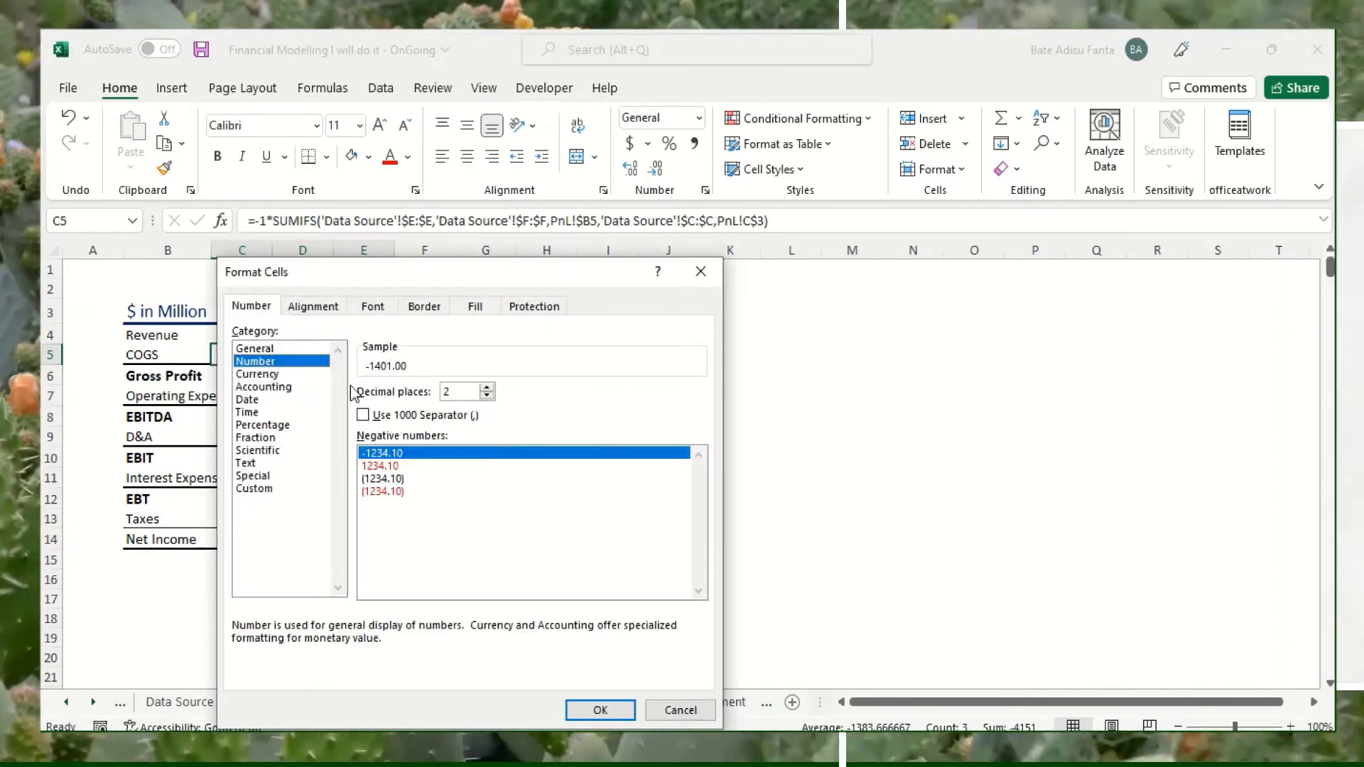
click(412, 479)
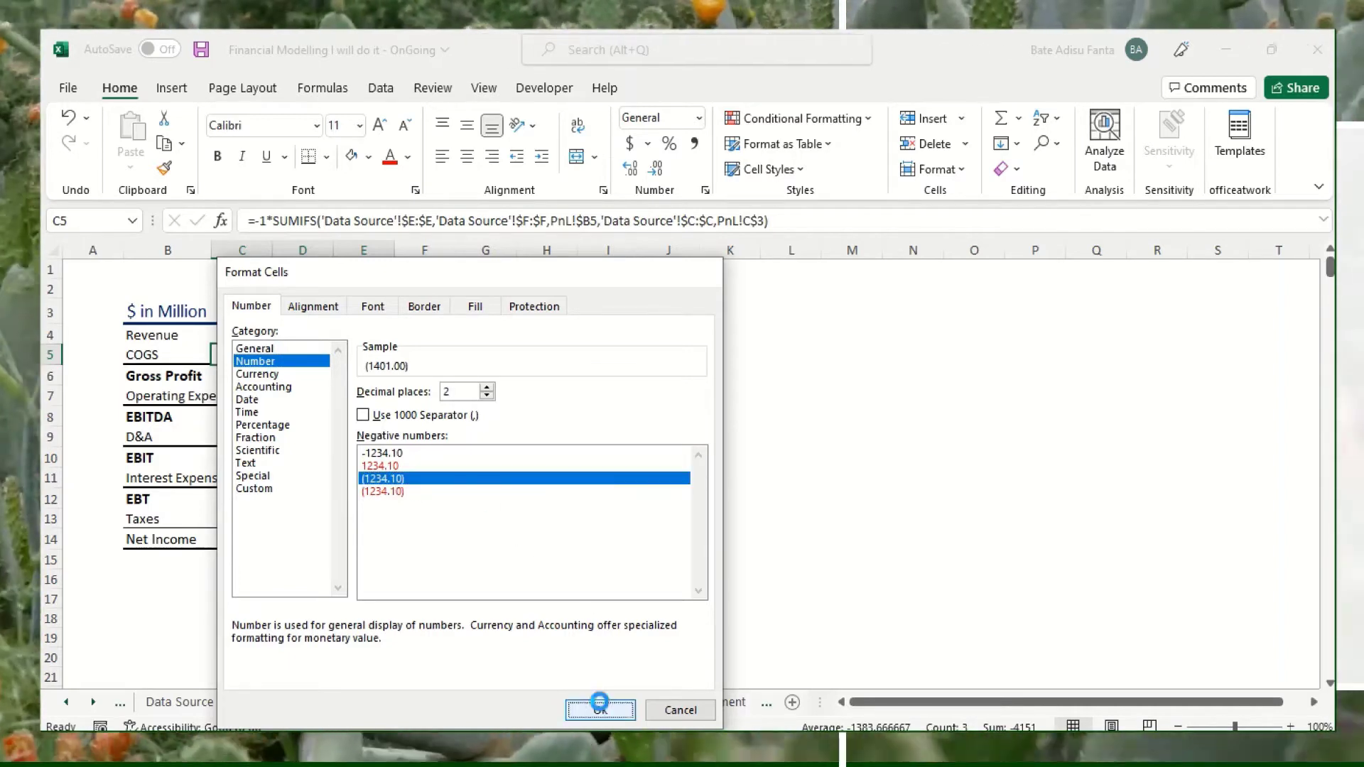
click(601, 707)
click(361, 353)
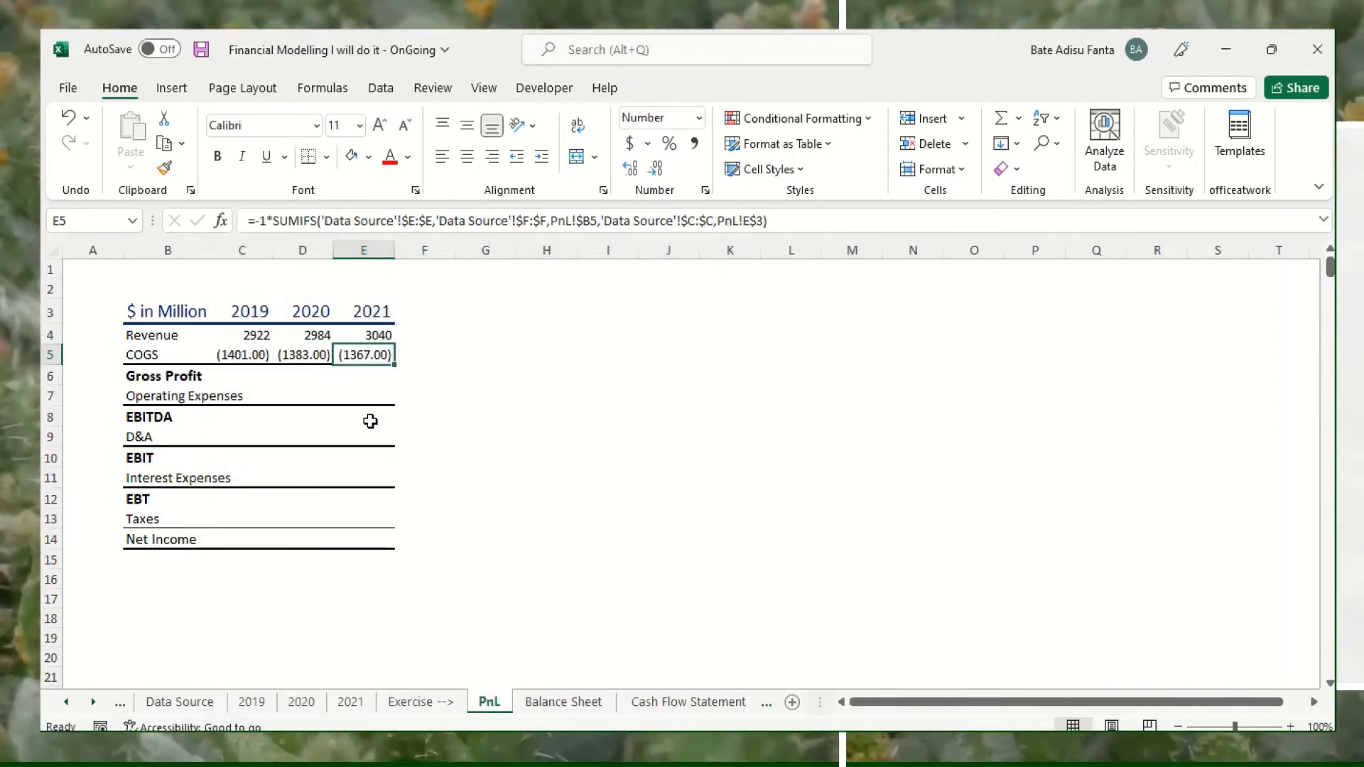
Copy the 2019 COGS cell and paste only its formula into the 2019 Operating Expenses cell
click(233, 356)
right_click(233, 355)
click(295, 231)
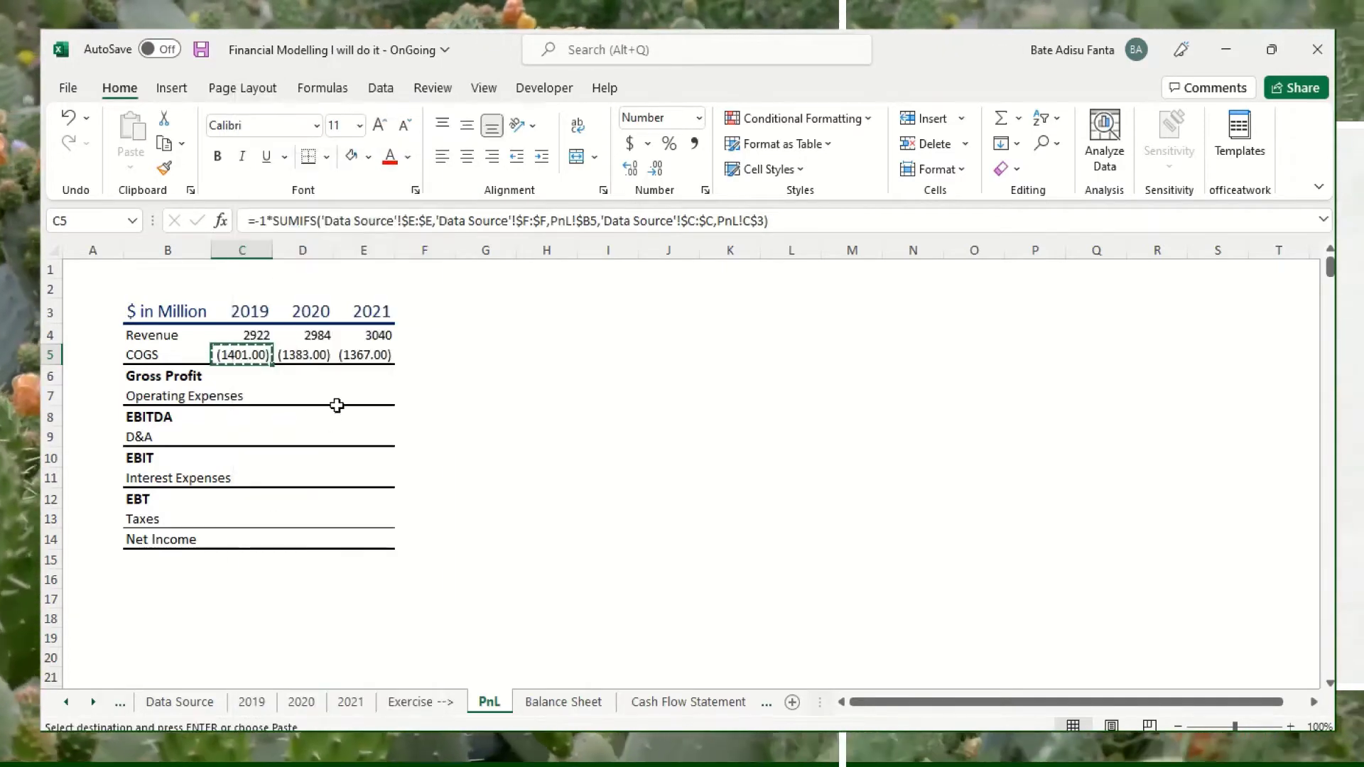
click(267, 397)
right_click(270, 402)
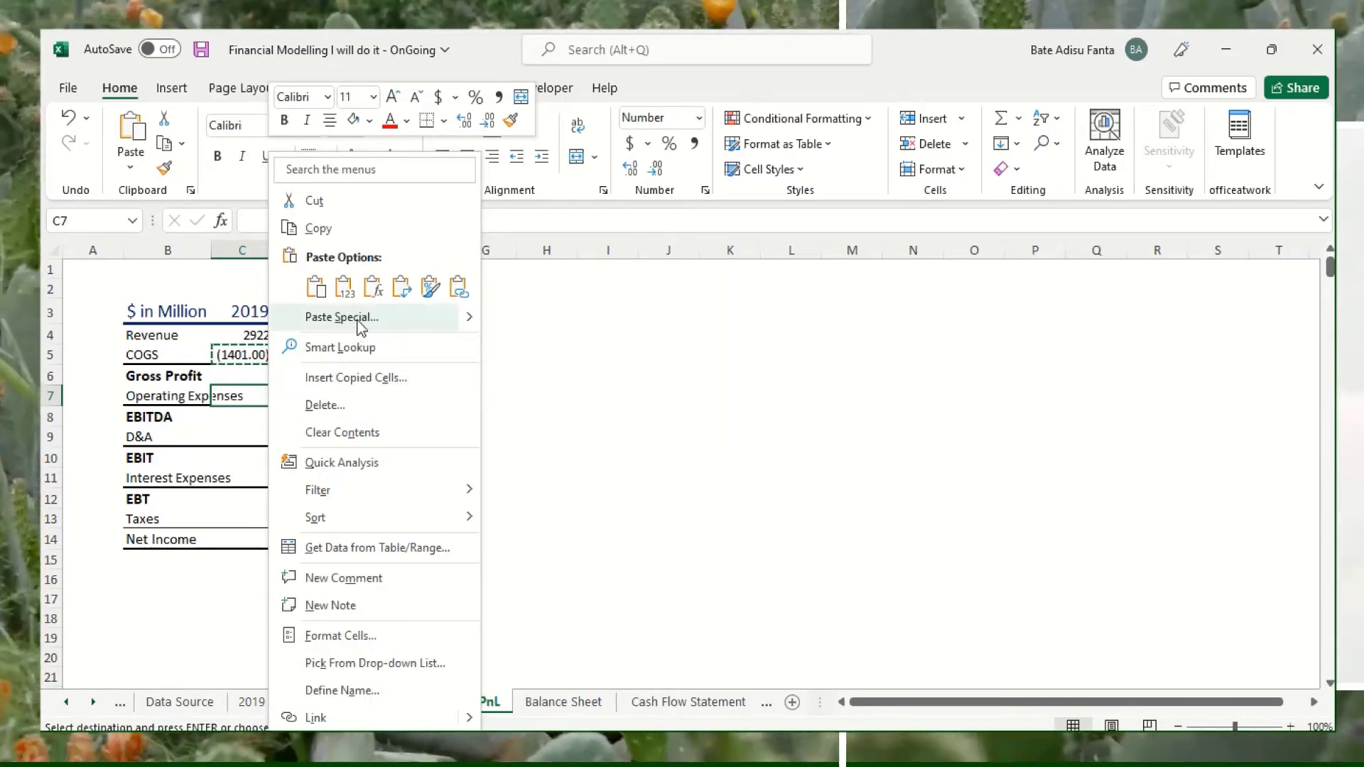
click(352, 323)
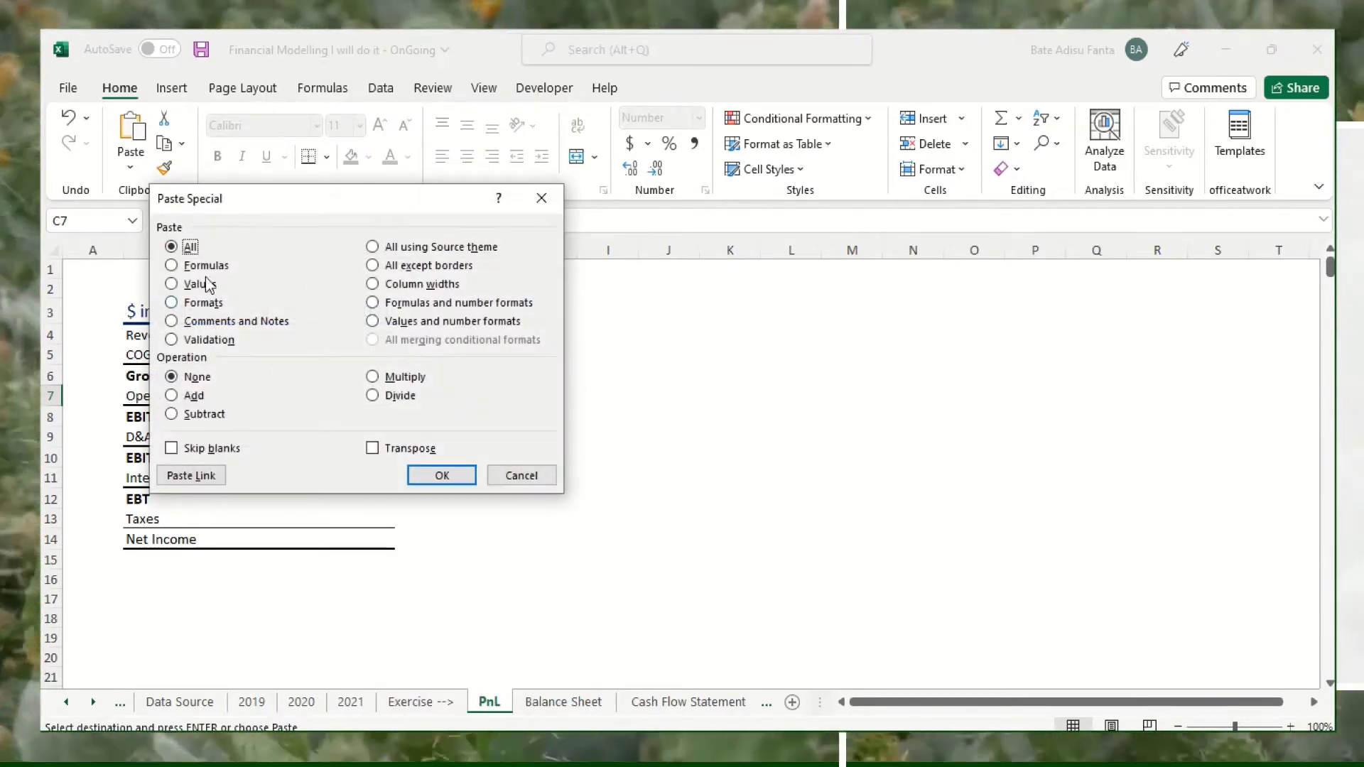
click(206, 266)
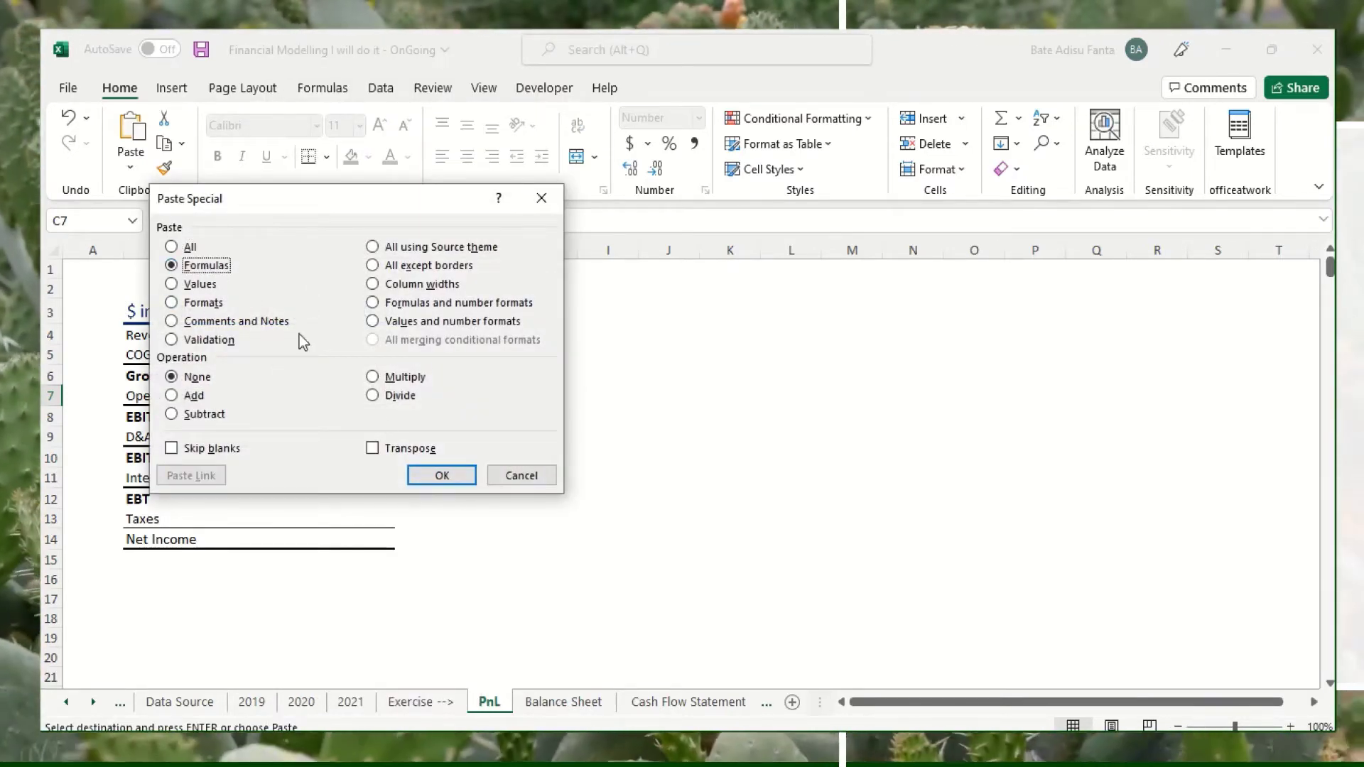
click(441, 476)
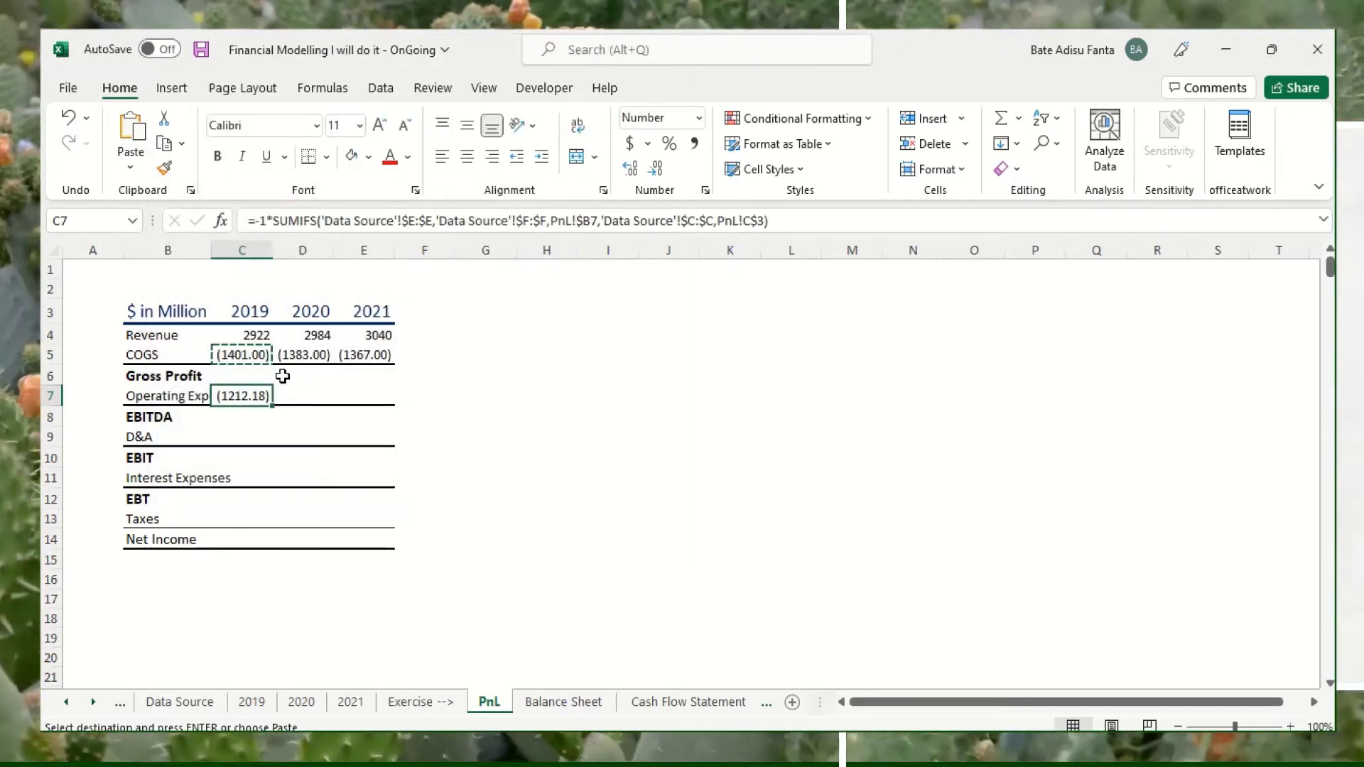
Copy the 2019 Operating Expenses formula across to the 2020 and 2021 columns
click(288, 396)
click(265, 398)
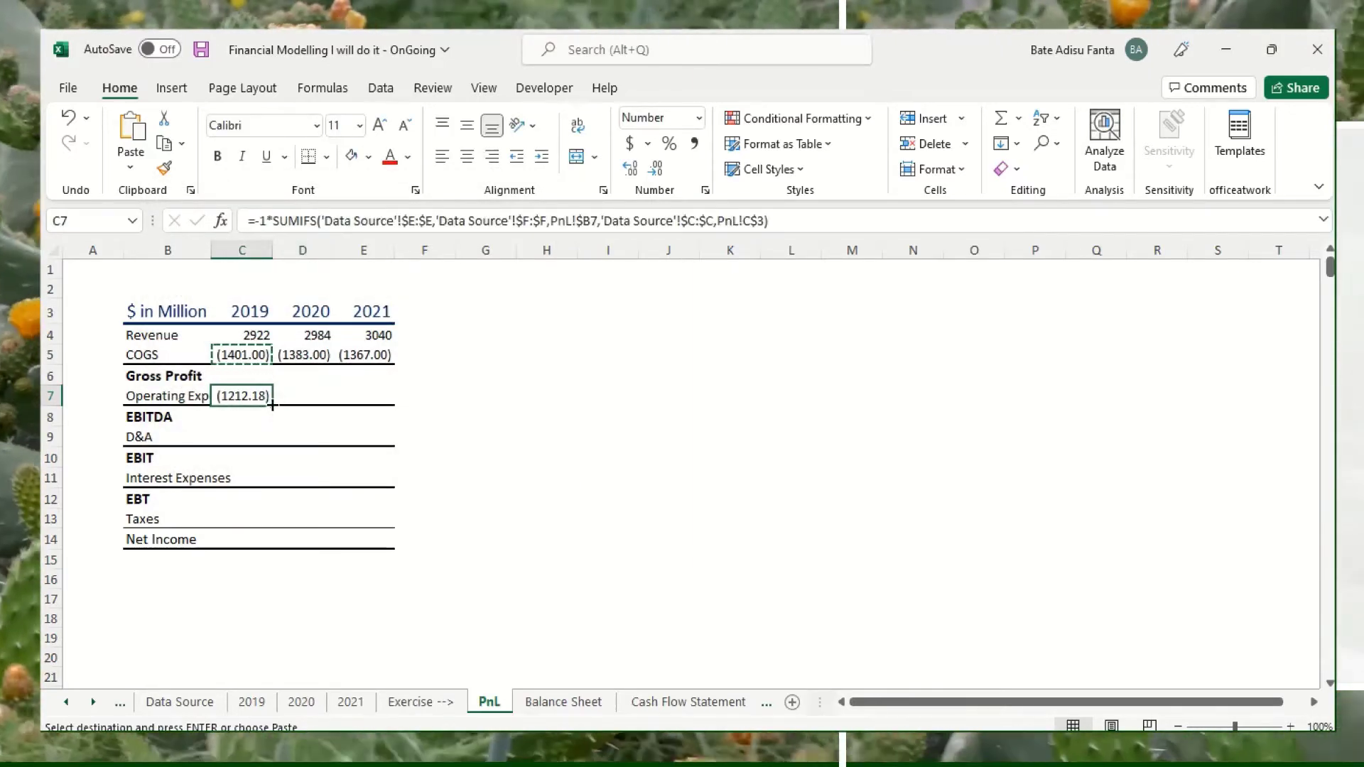
drag(272, 405, 380, 404)
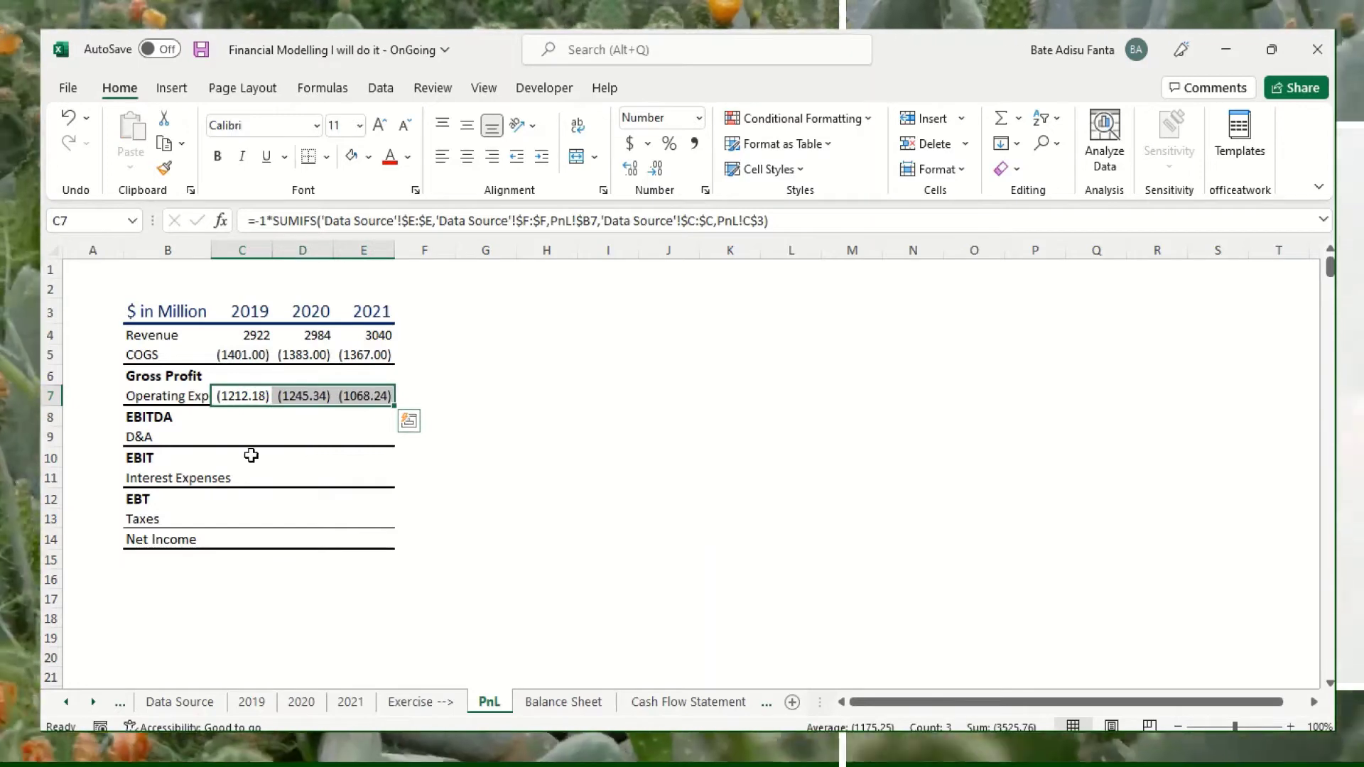
click(235, 439)
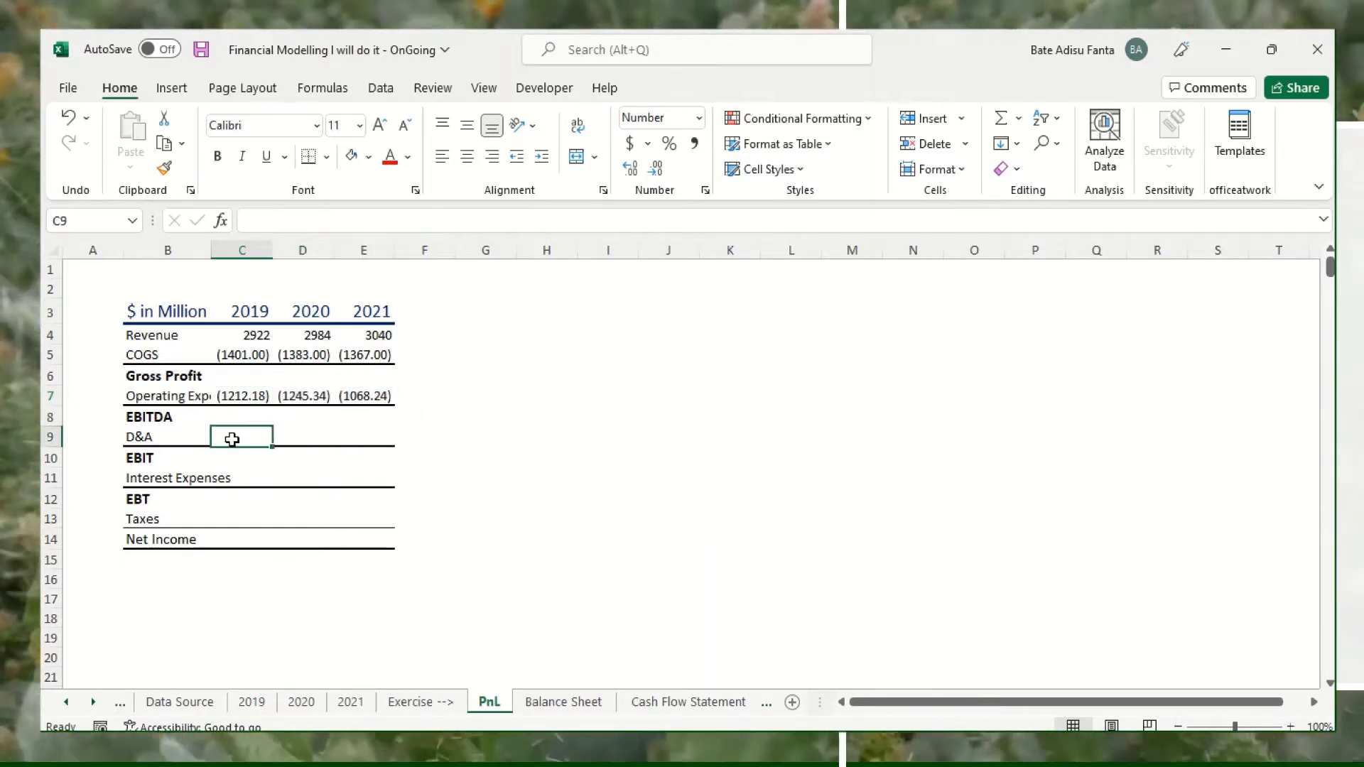
mouse_move(233, 439)
mouse_down()
mouse_move(344, 436)
mouse_move(339, 447)
mouse_up()
right_click(236, 433)
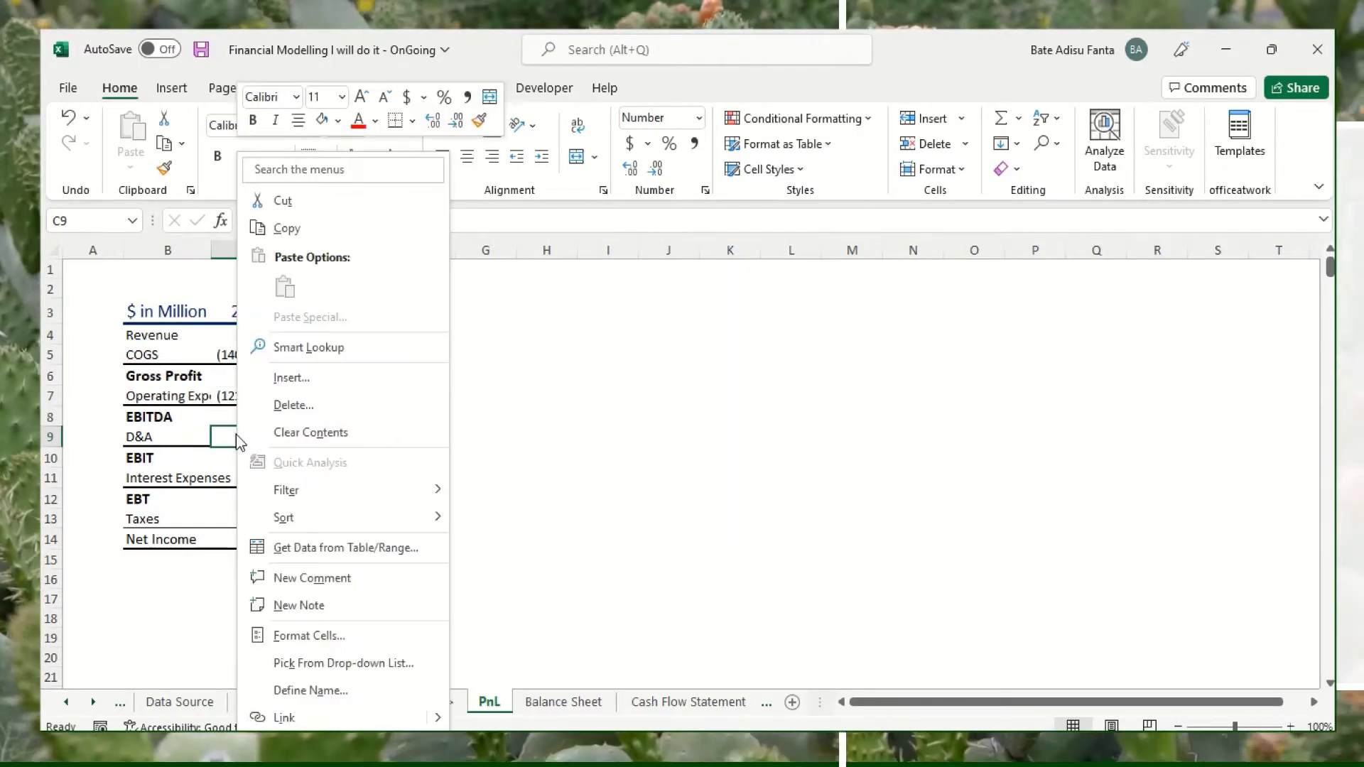
key(Escape)
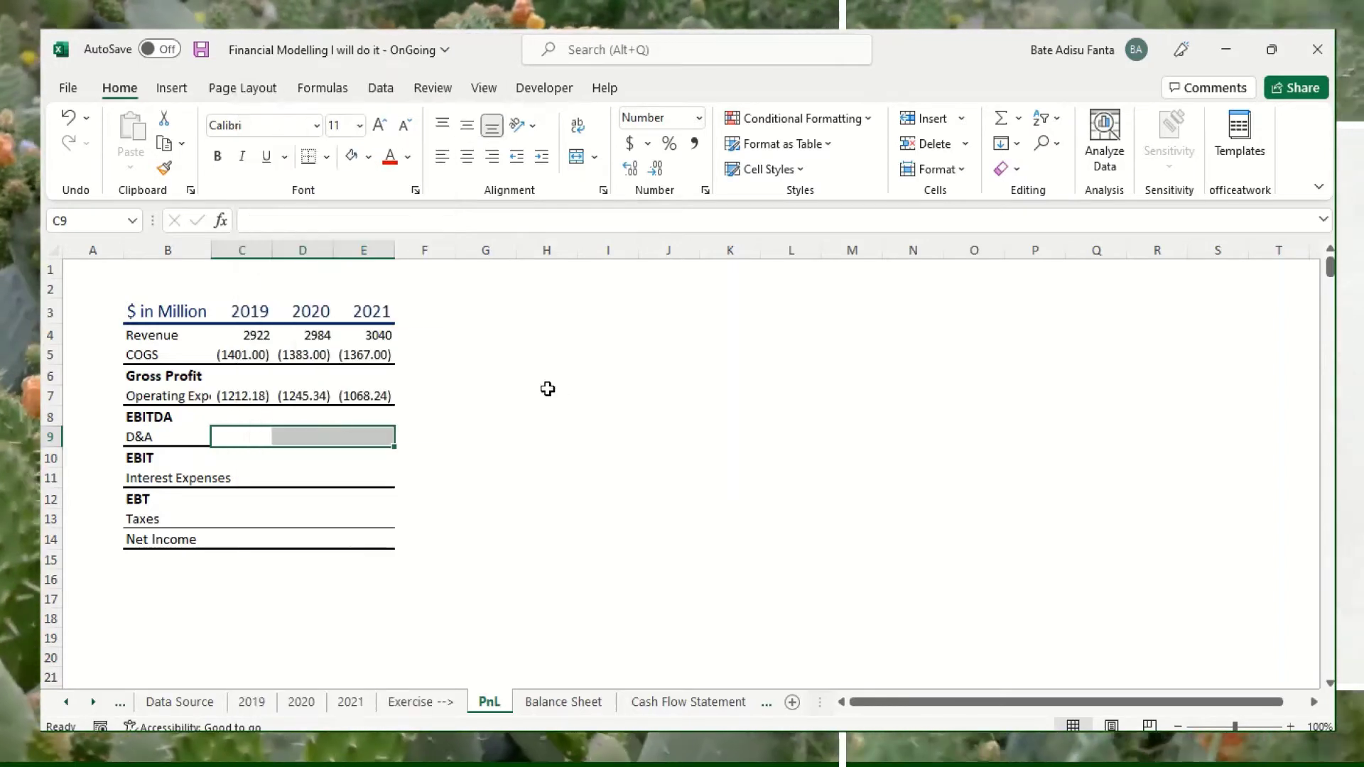
right_click(263, 436)
key(Escape)
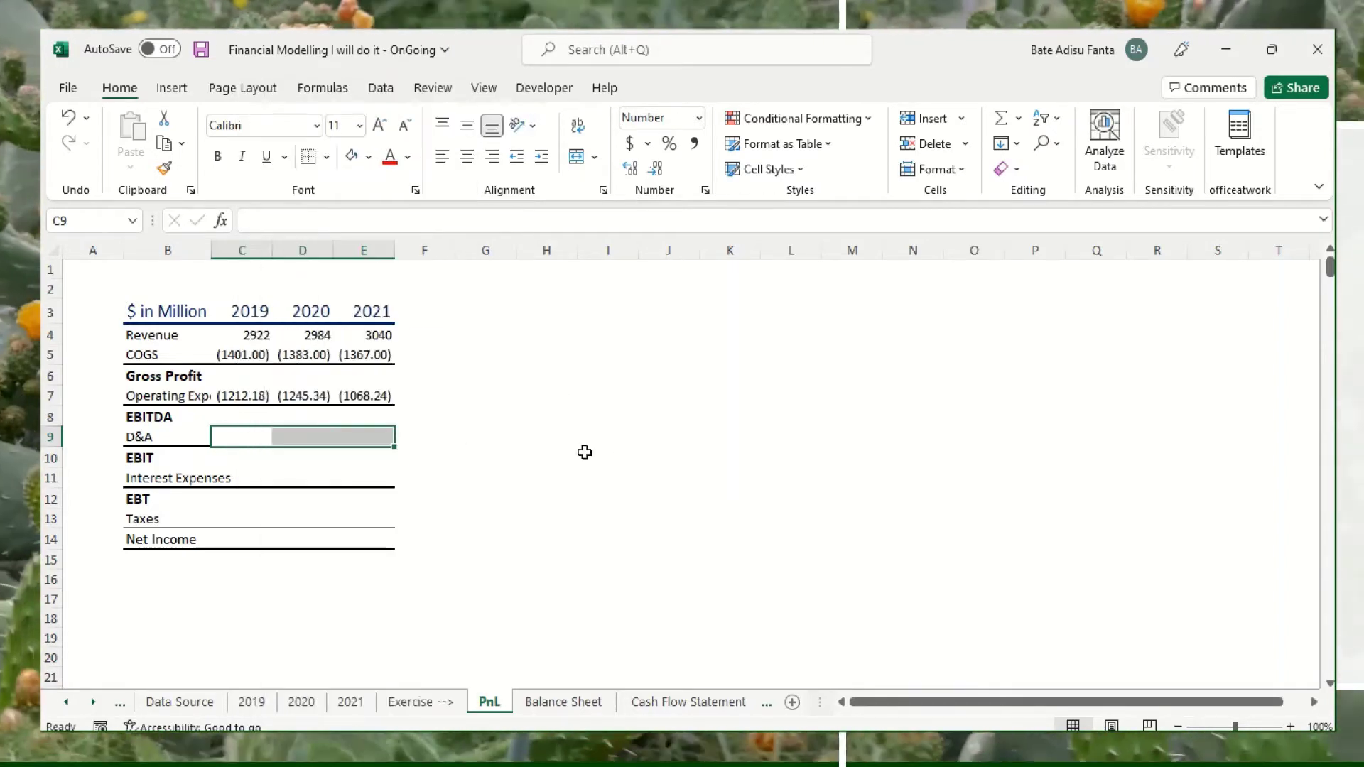
click(267, 454)
Copy the 2019–2021 Operating Expenses cells and paste only their formulas into the D&A row
drag(236, 399, 356, 396)
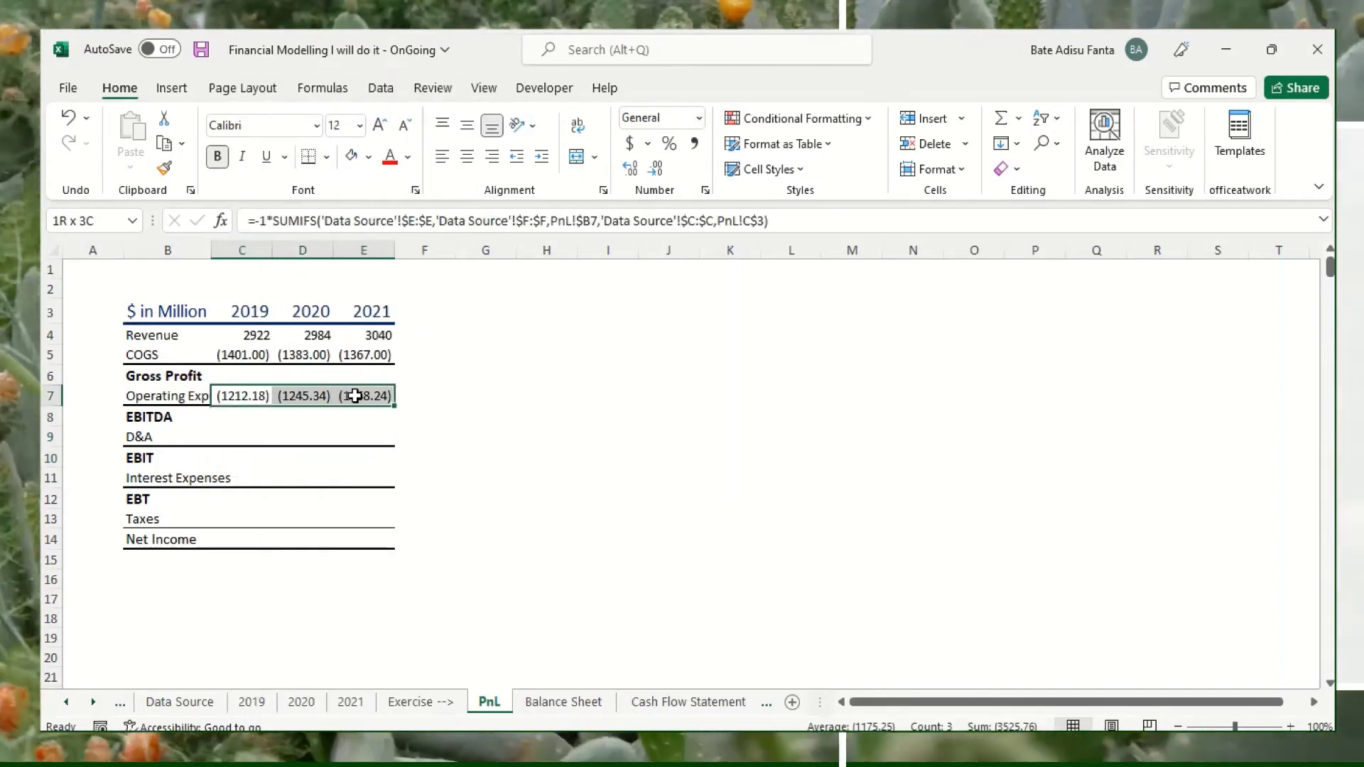
right_click(334, 396)
click(377, 228)
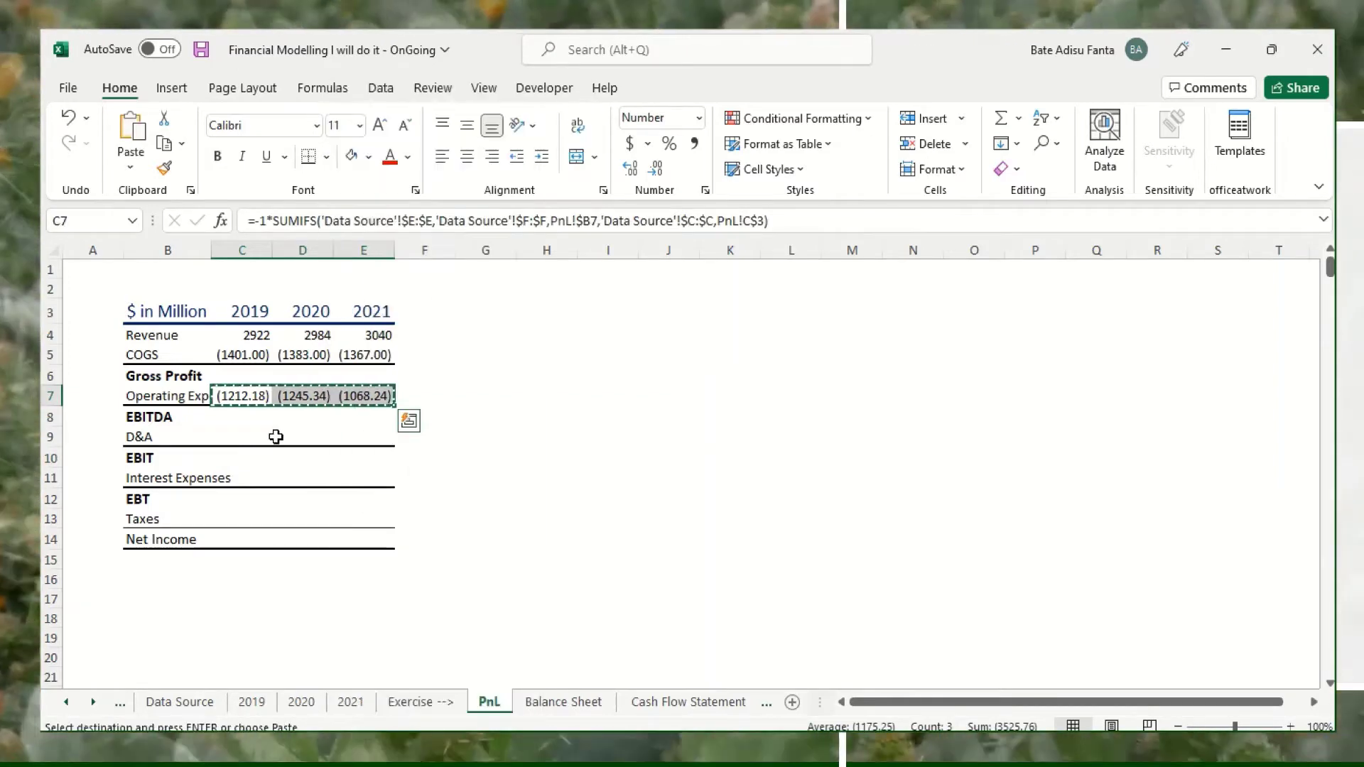
drag(235, 436, 388, 436)
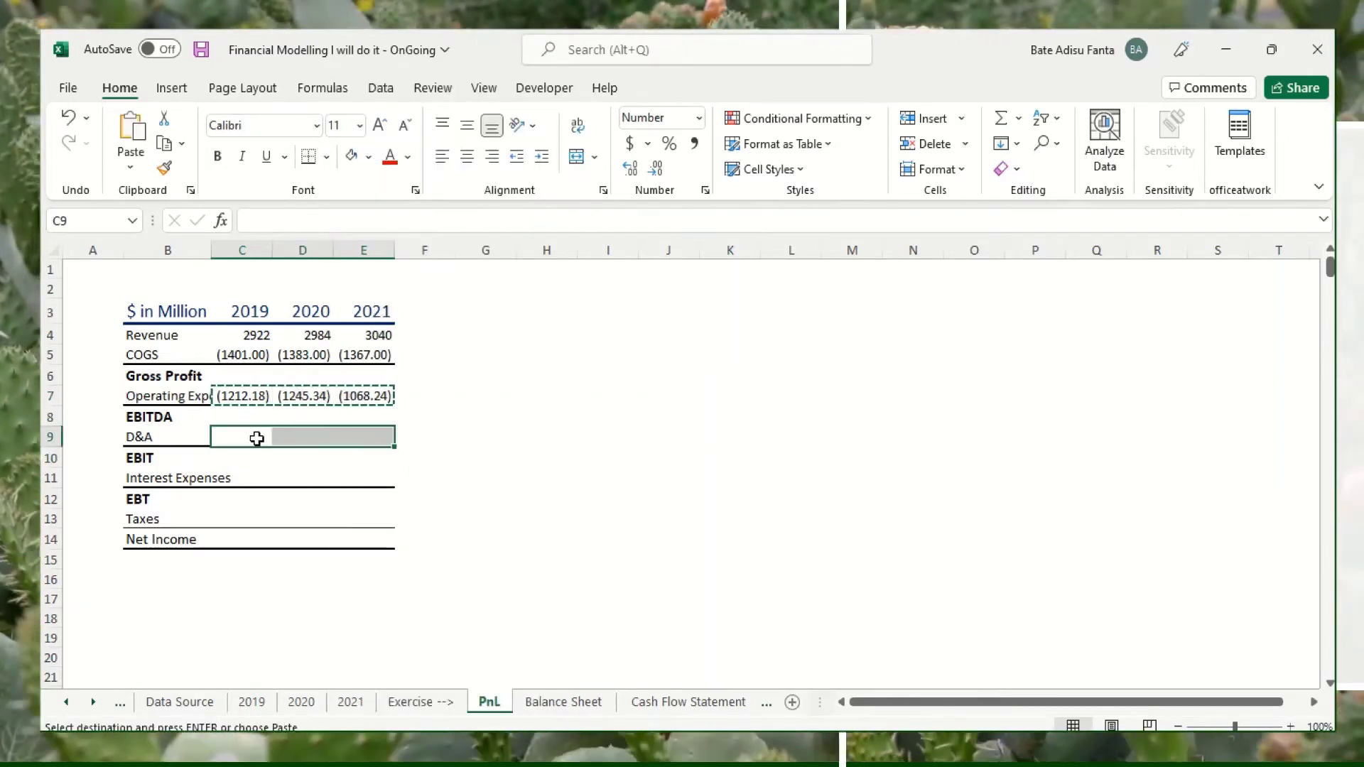
right_click(258, 436)
key(ctrl+alt+v)
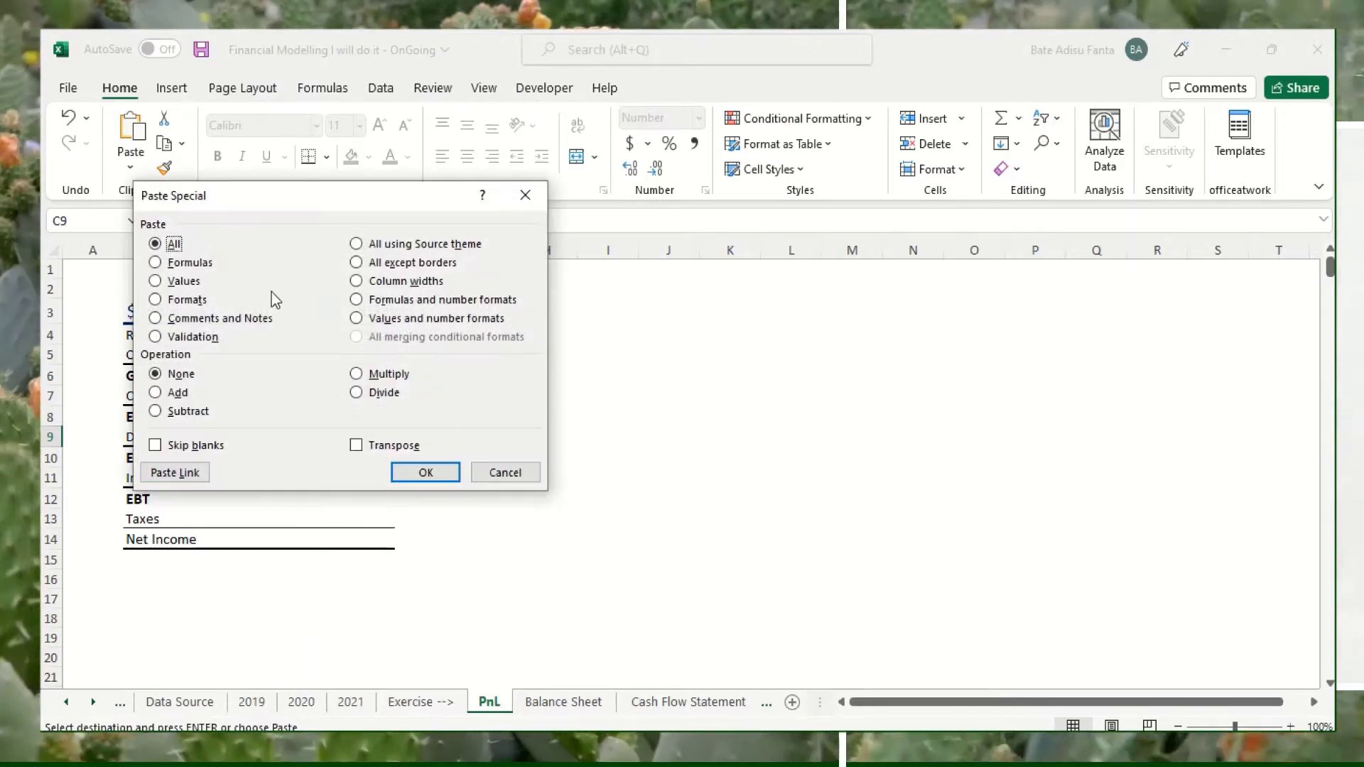
click(199, 266)
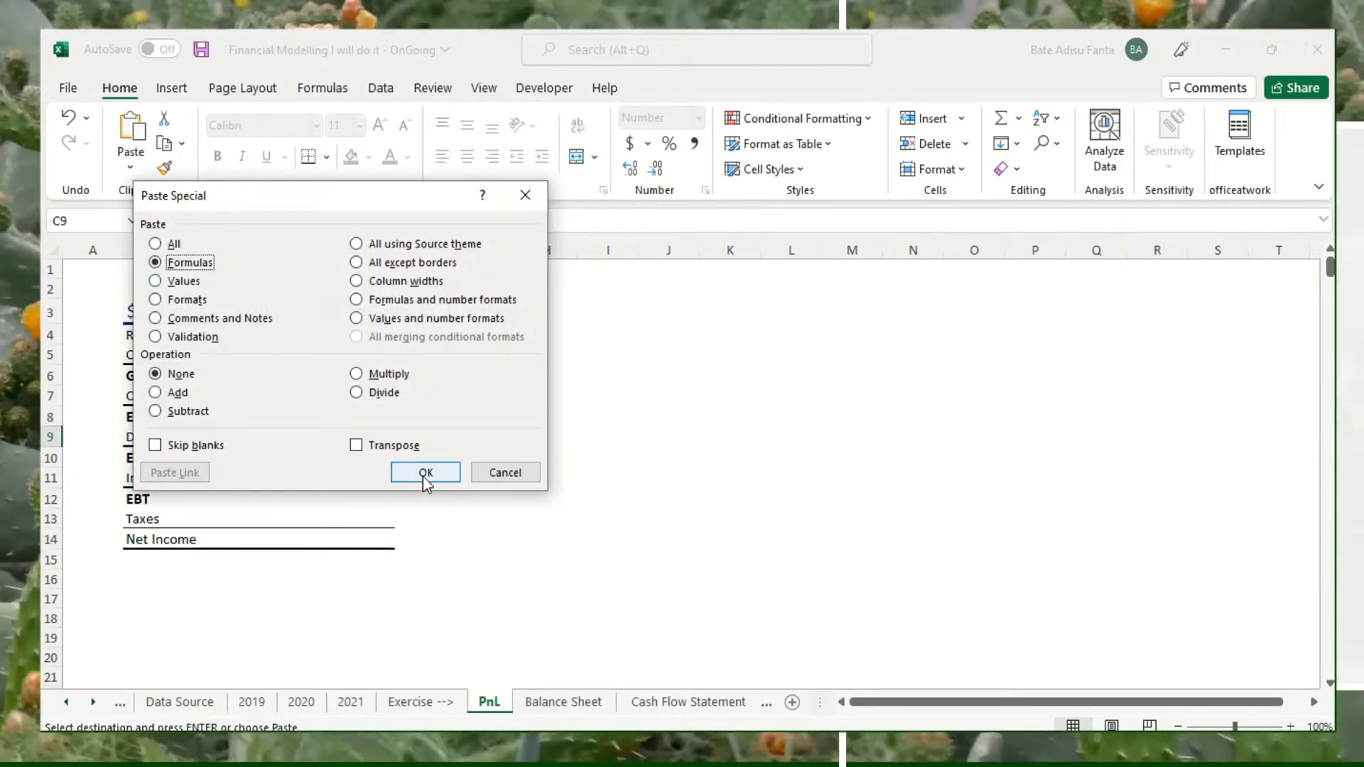
click(425, 473)
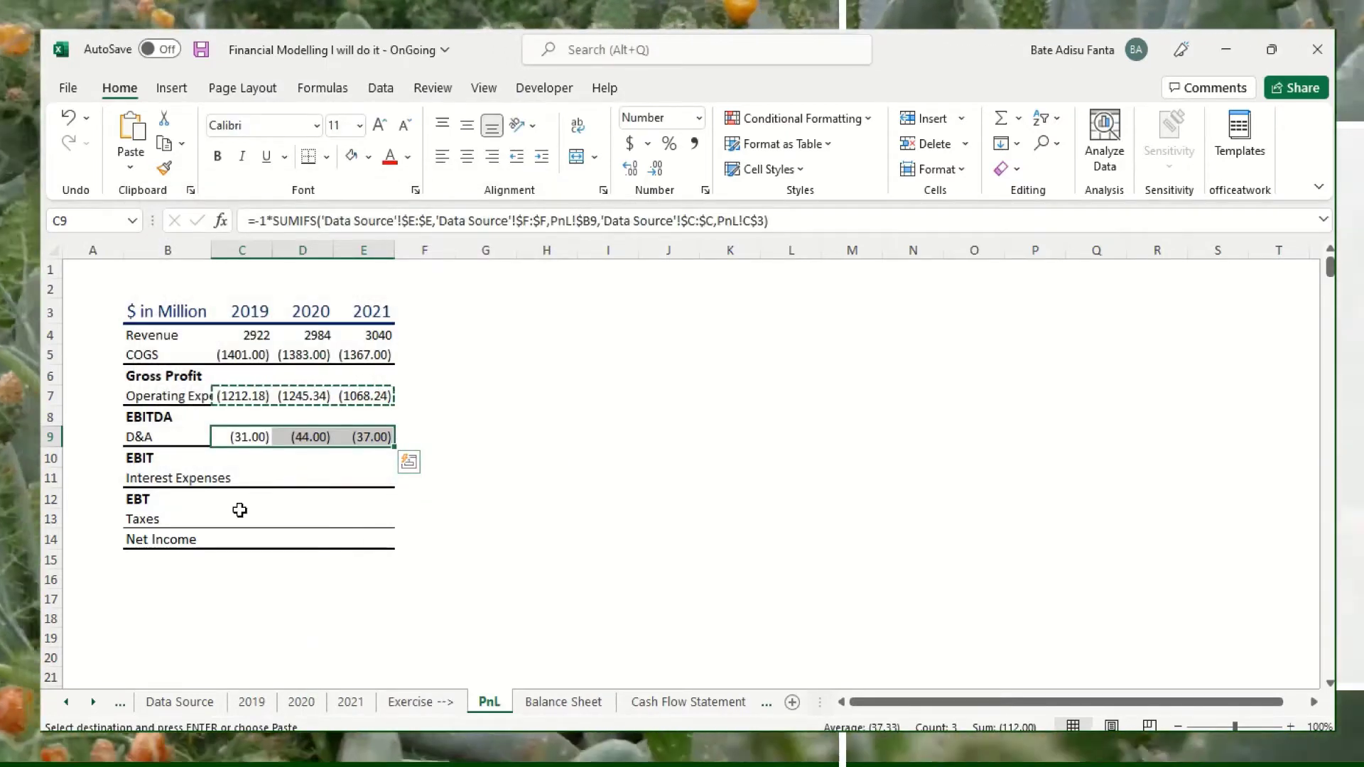
Paste only the copied Operating Expenses formulas into the Interest Expenses cells for 2019–2021
drag(237, 478, 366, 479)
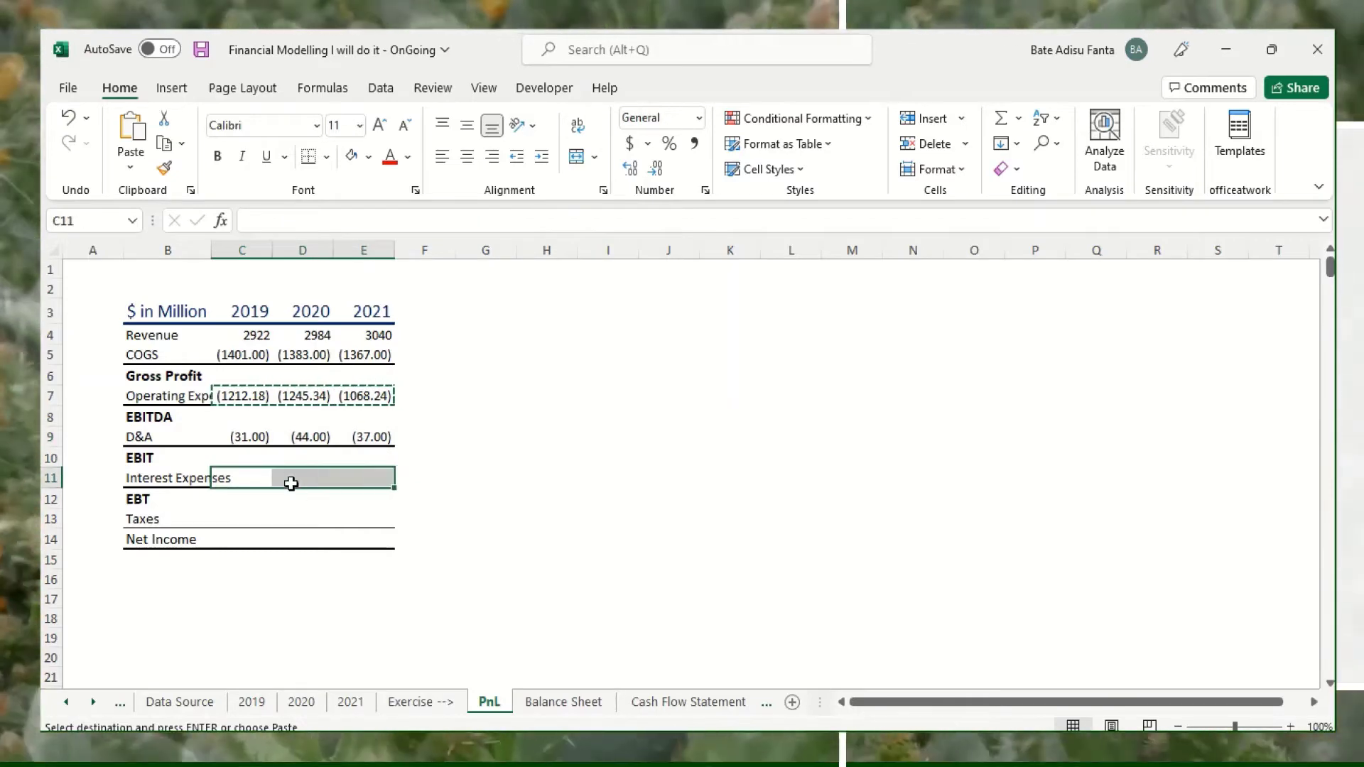
right_click(277, 482)
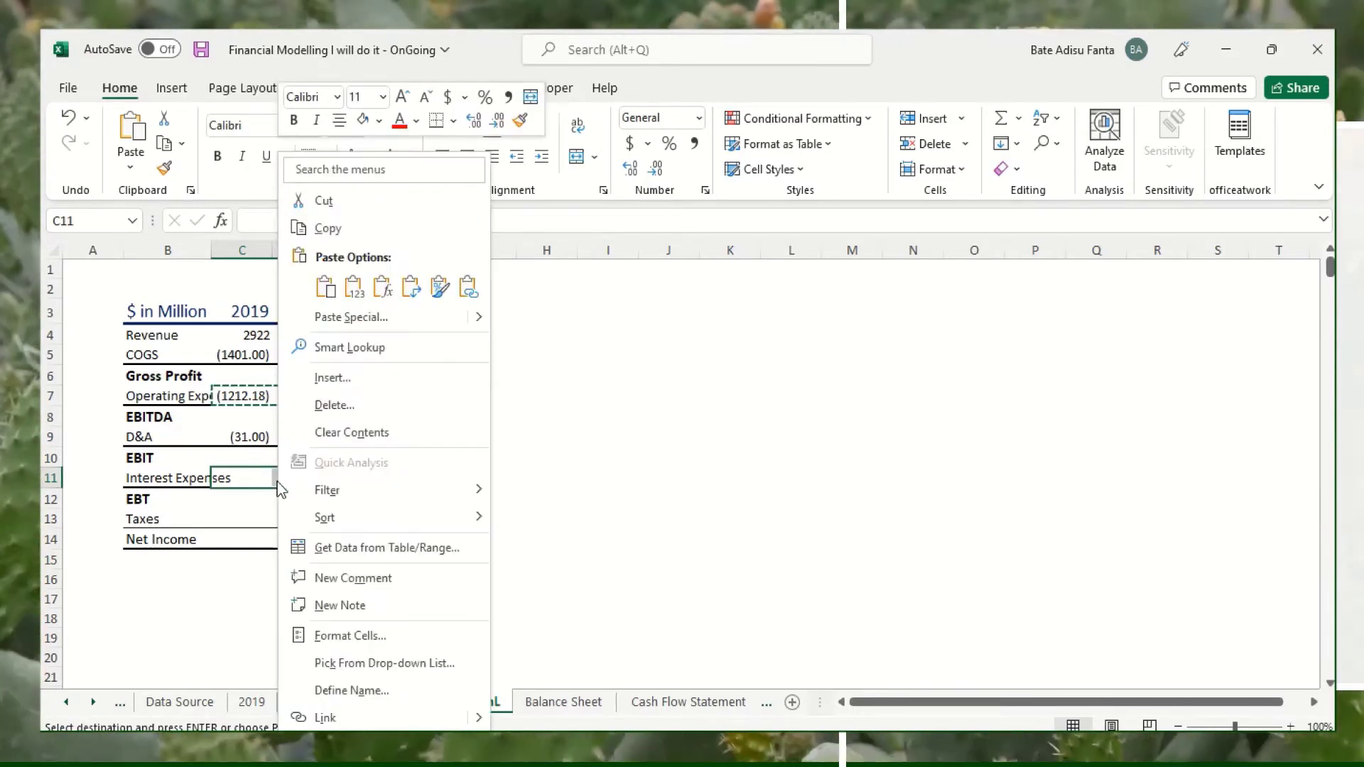
click(384, 325)
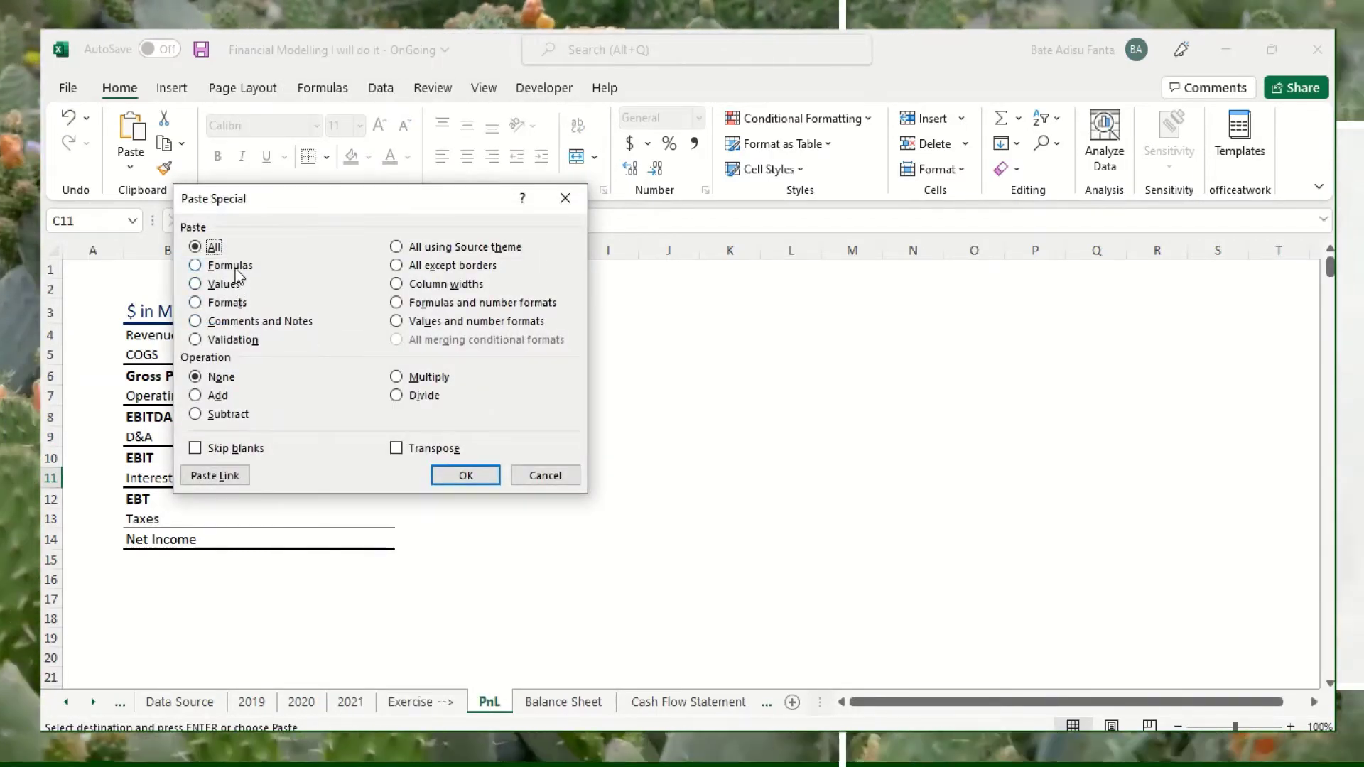
click(237, 269)
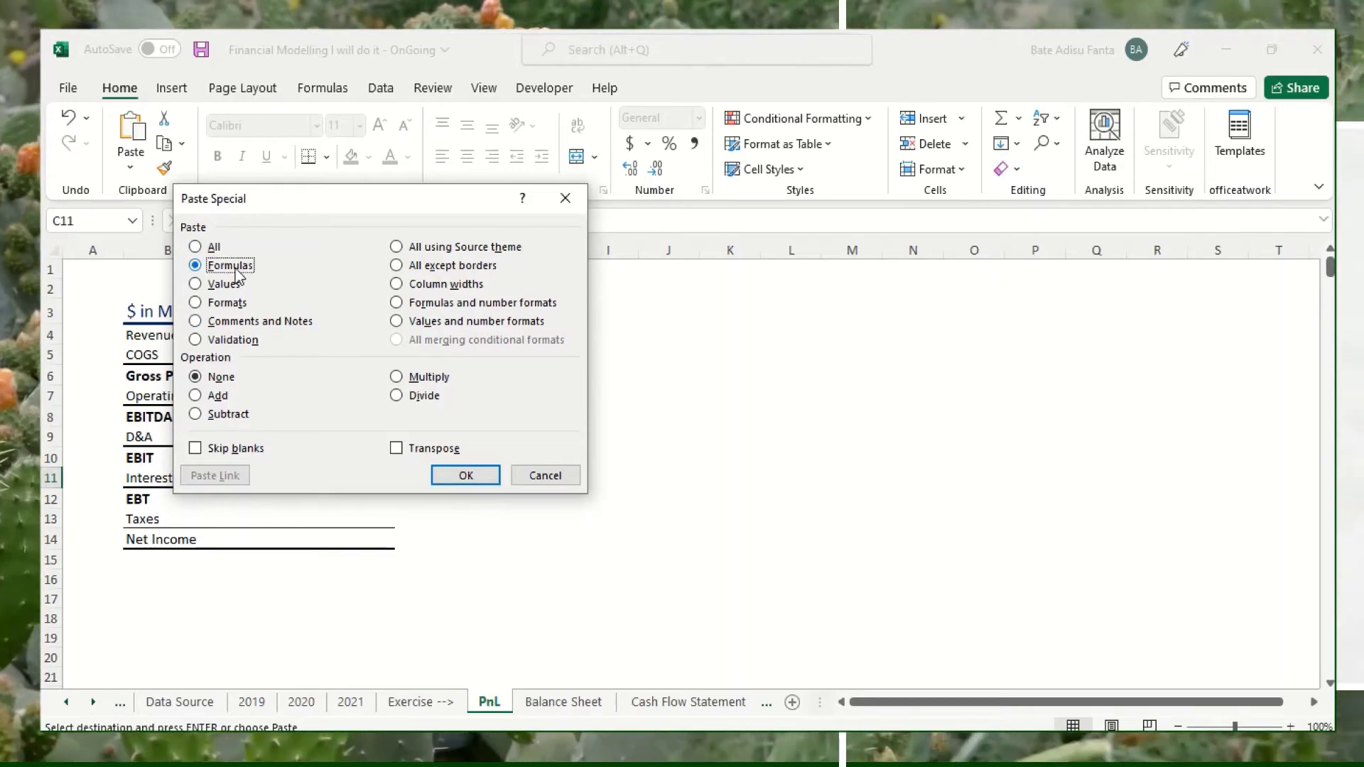
click(473, 481)
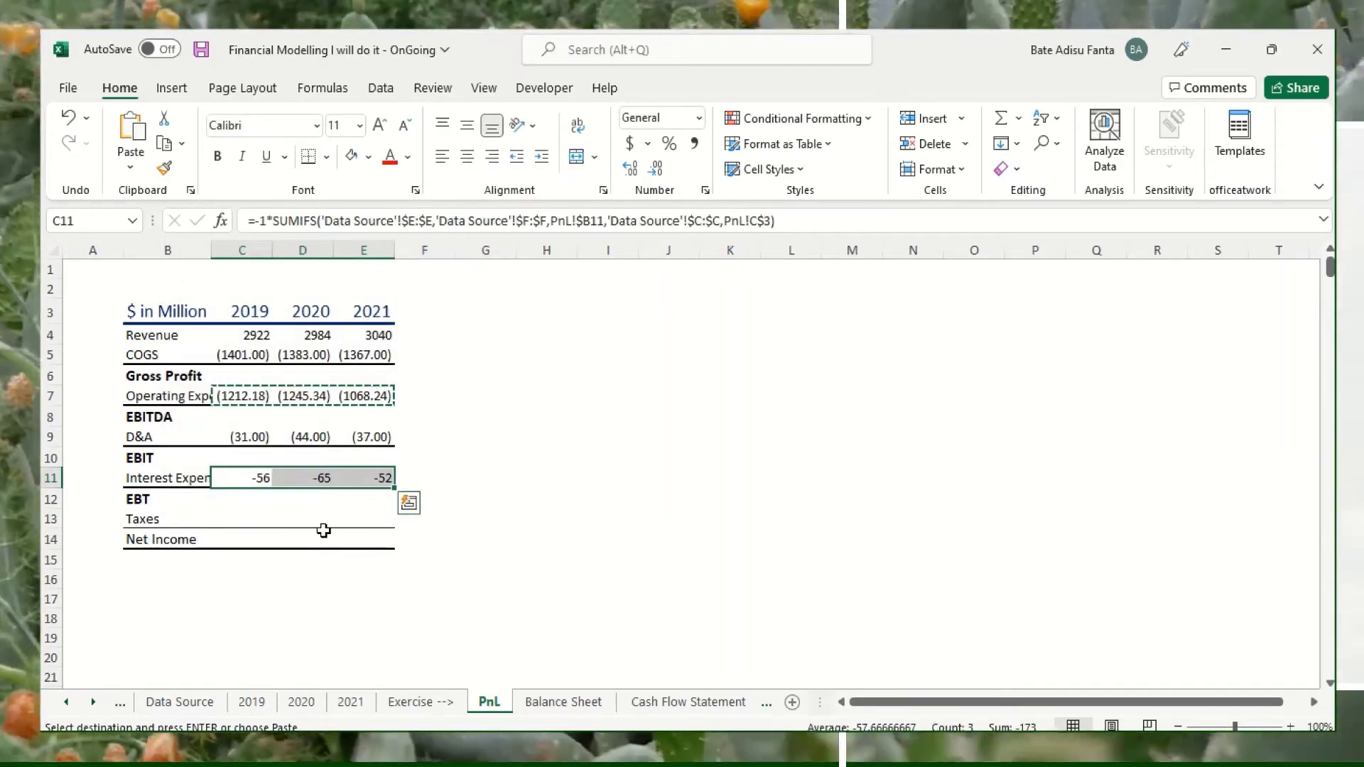
Paste only the copied Operating Expenses formulas into the Taxes cells for 2019–2021
click(284, 524)
drag(226, 524, 371, 521)
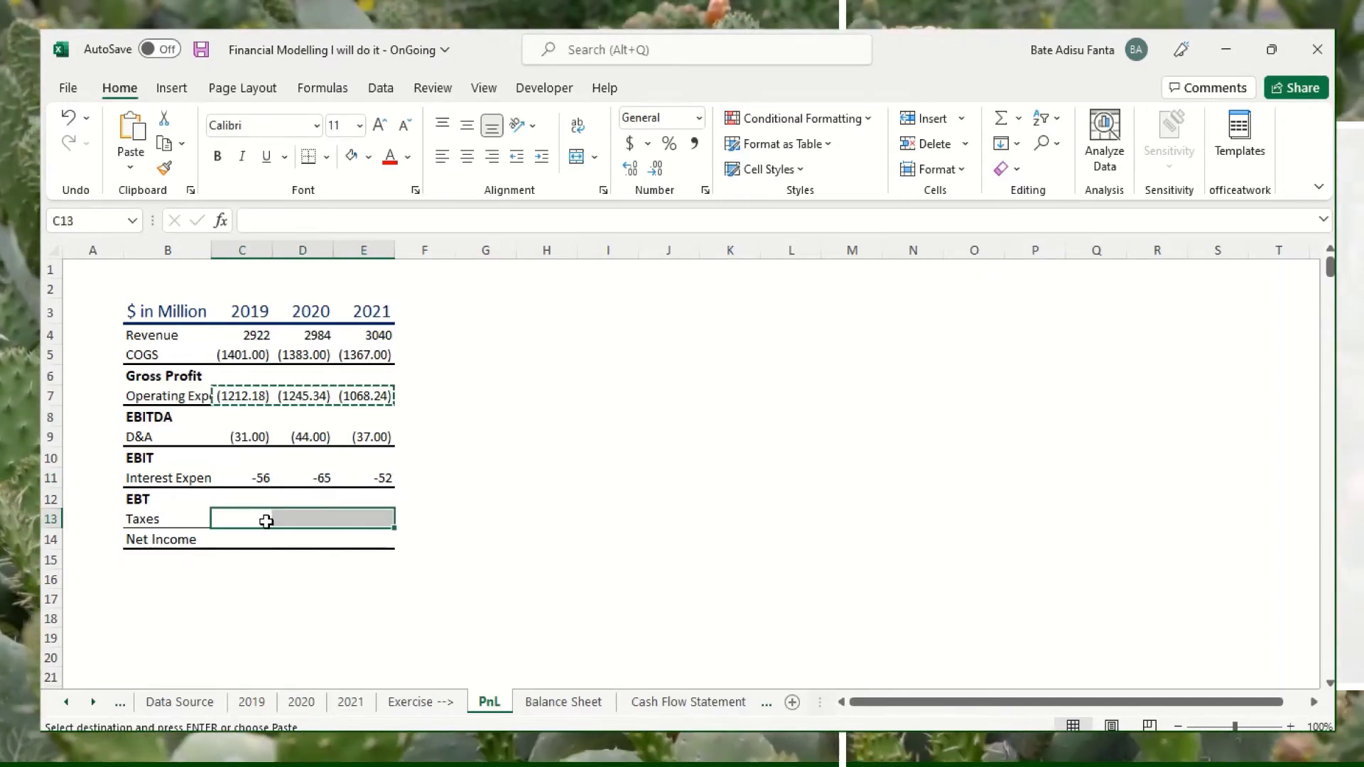
right_click(265, 521)
click(348, 318)
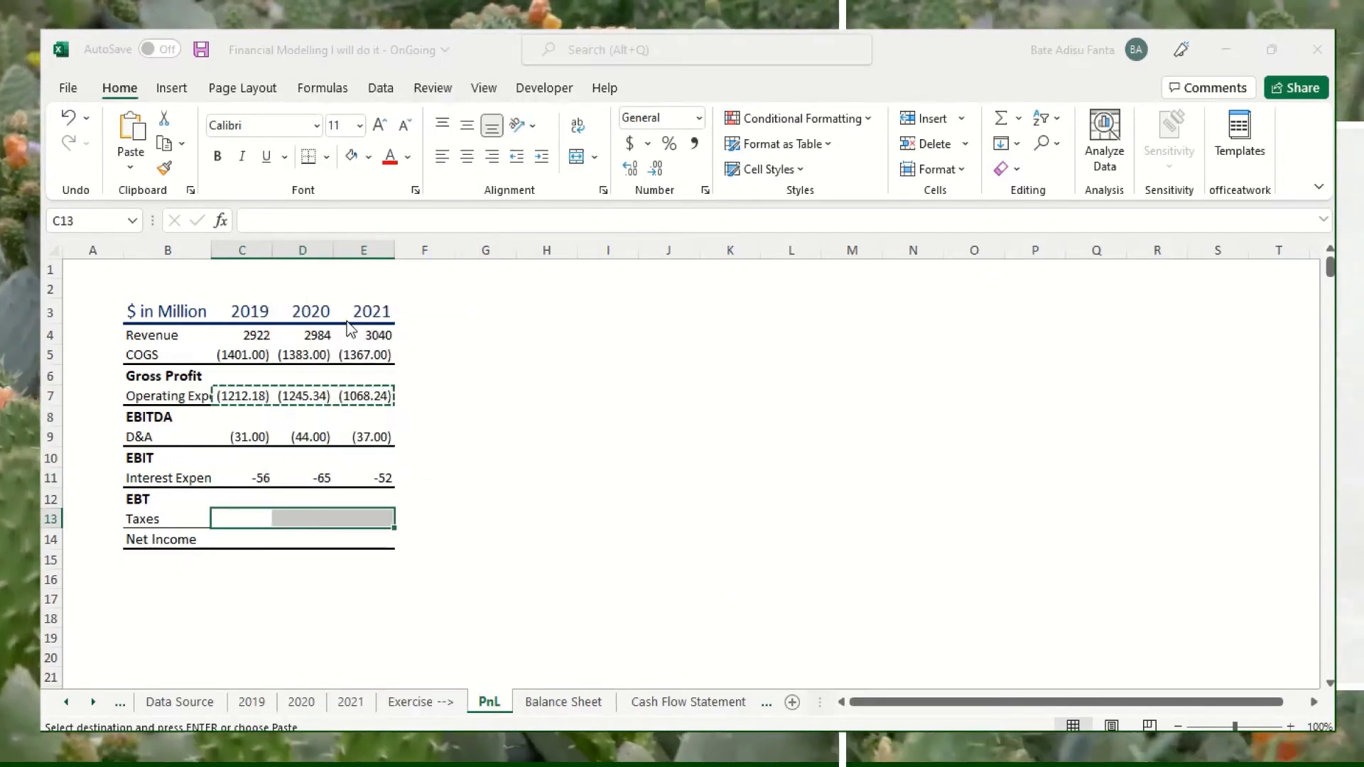
click(422, 474)
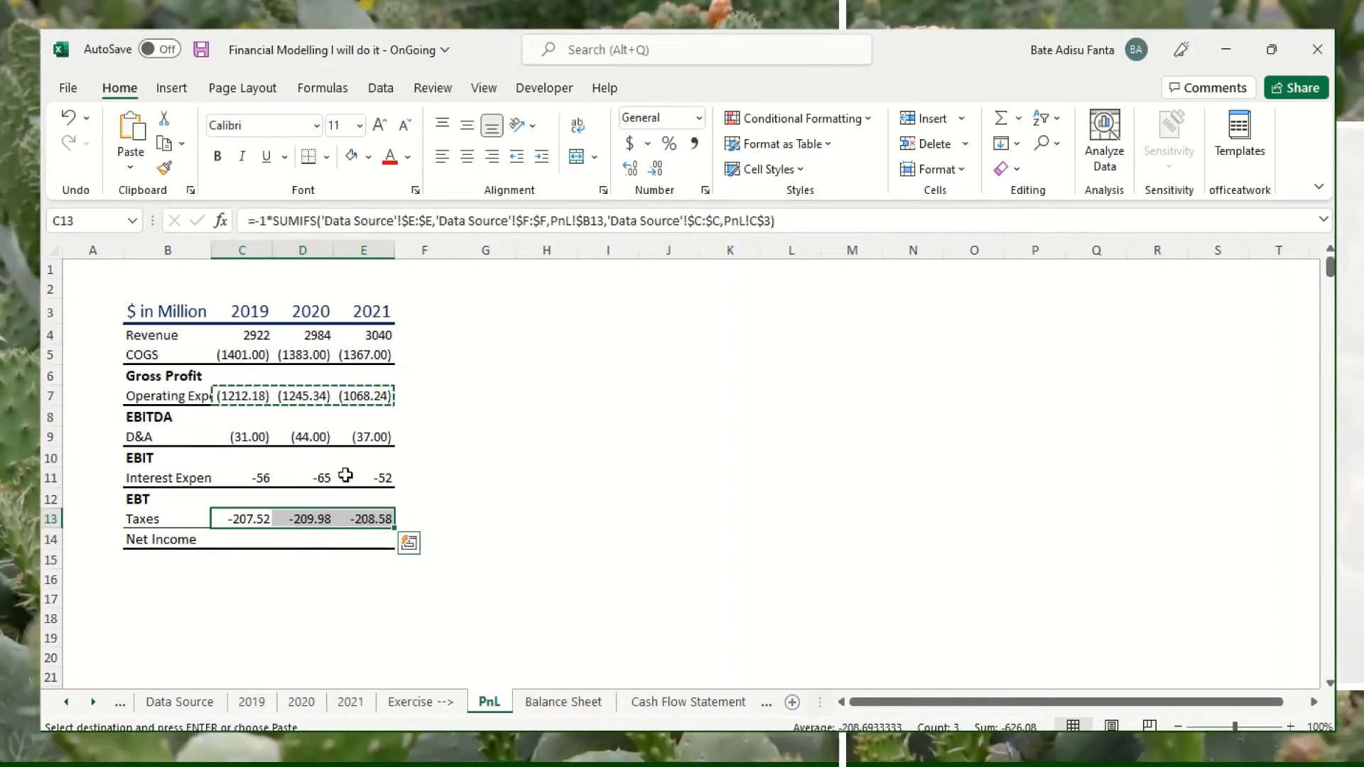
drag(252, 480, 359, 478)
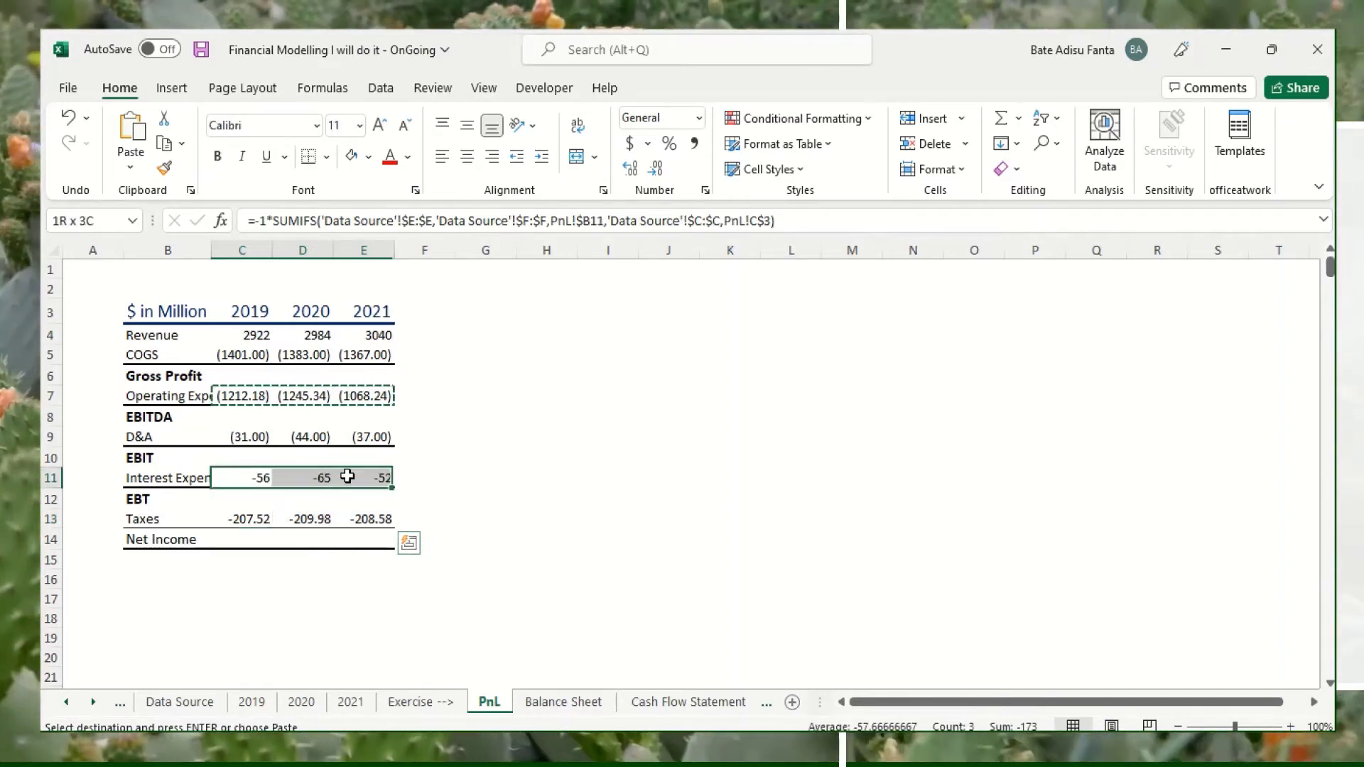
right_click(297, 482)
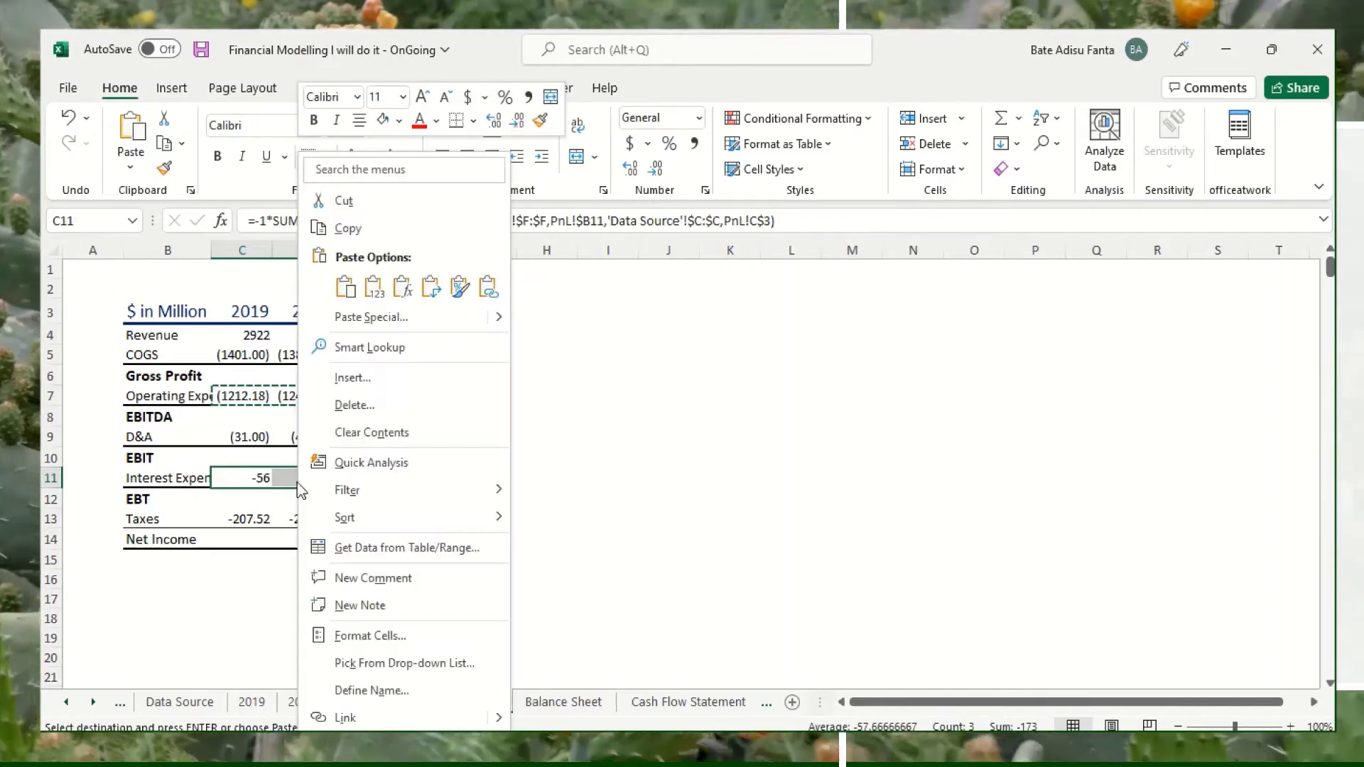
click(379, 324)
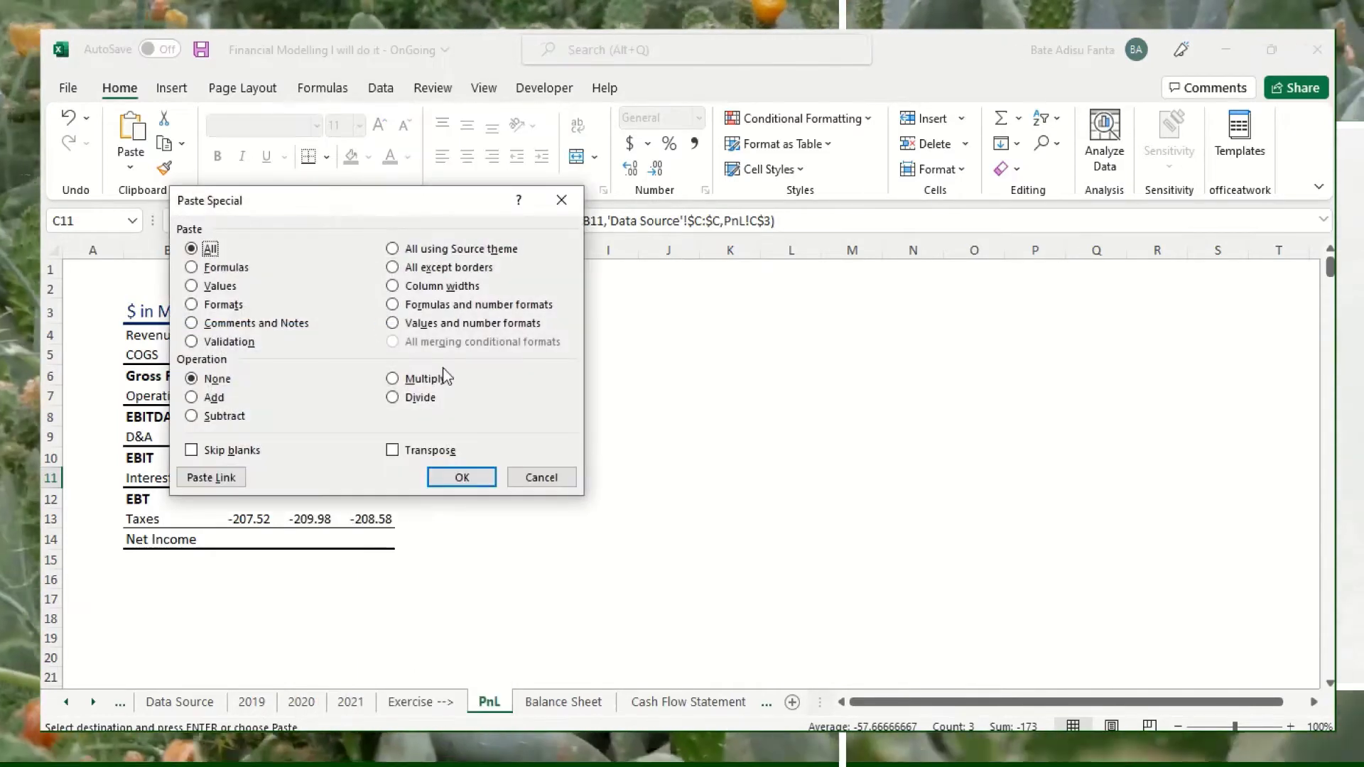
click(554, 481)
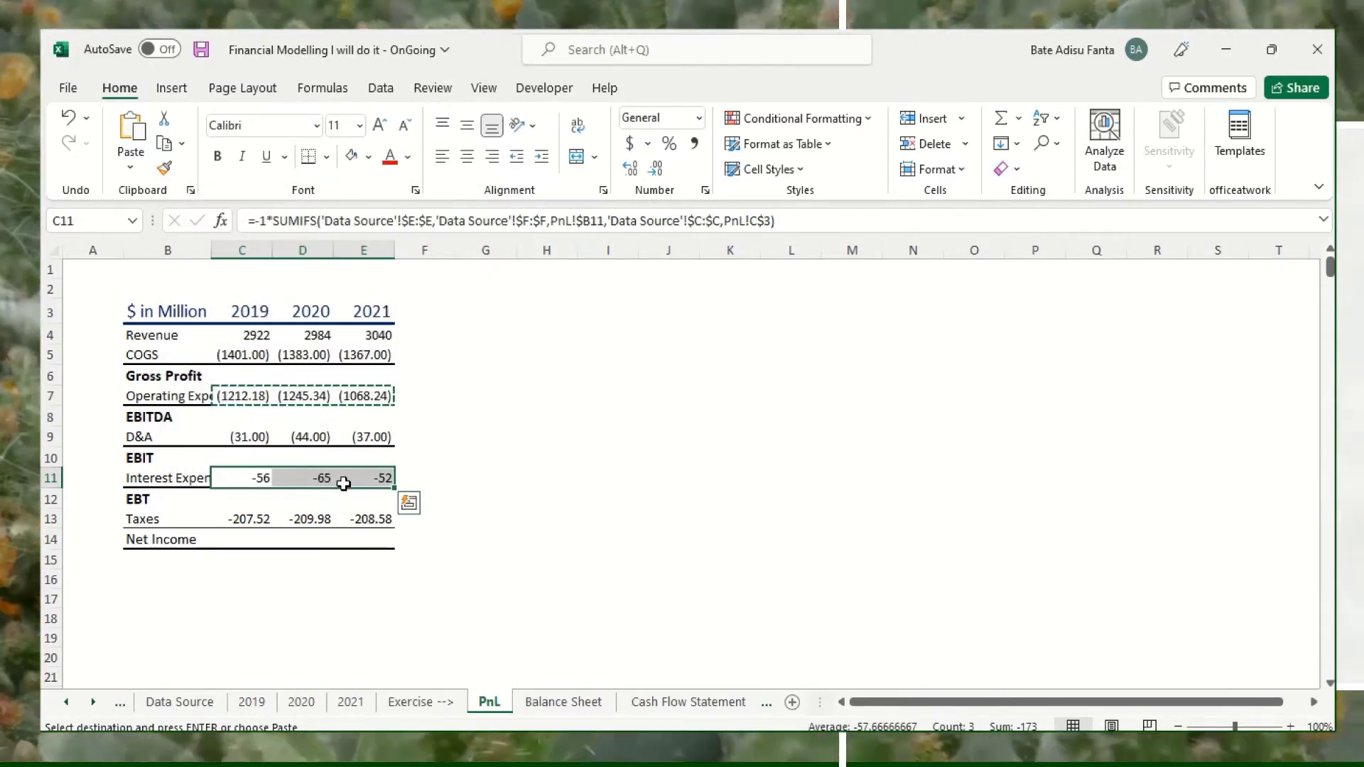
Format the 2019–2021 Interest Expenses values as Number with two decimals and negatives in black parentheses, (1234.10)
right_click(345, 501)
click(498, 636)
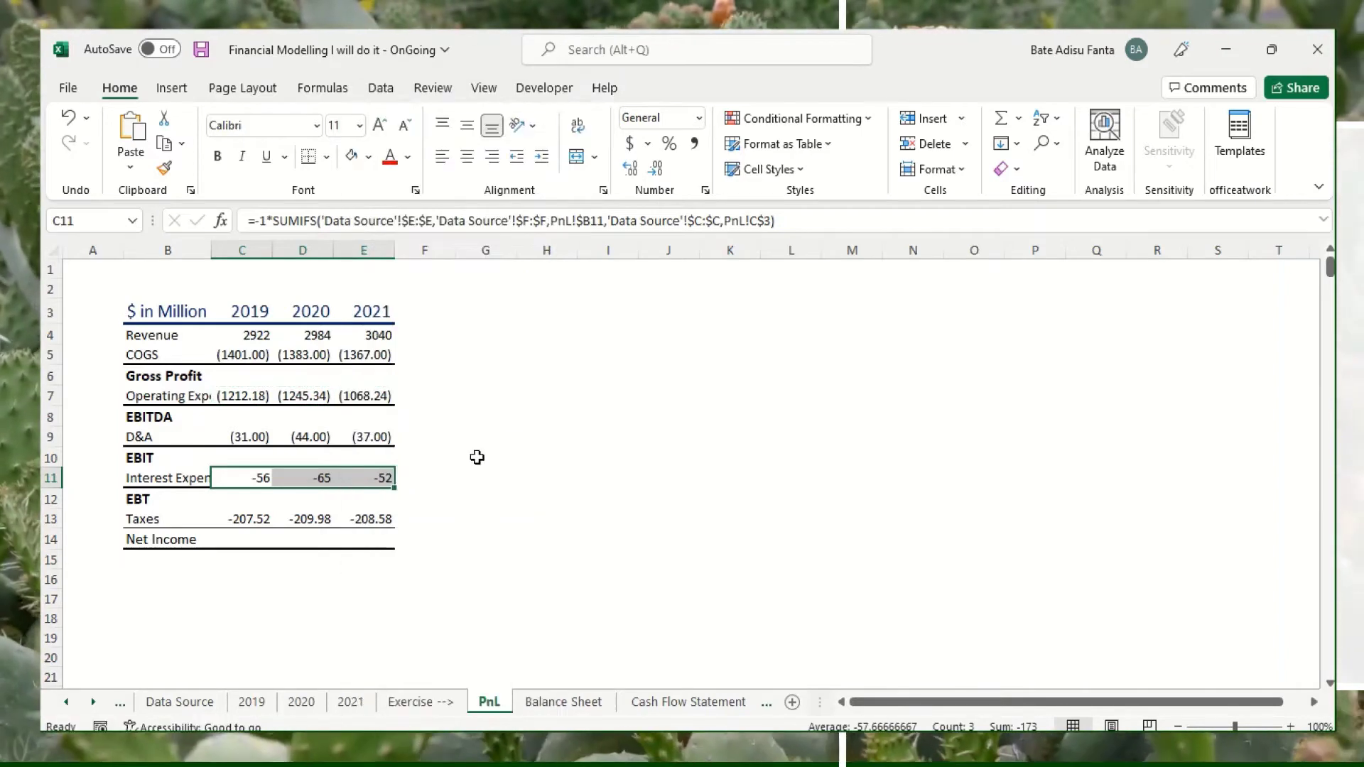
click(226, 361)
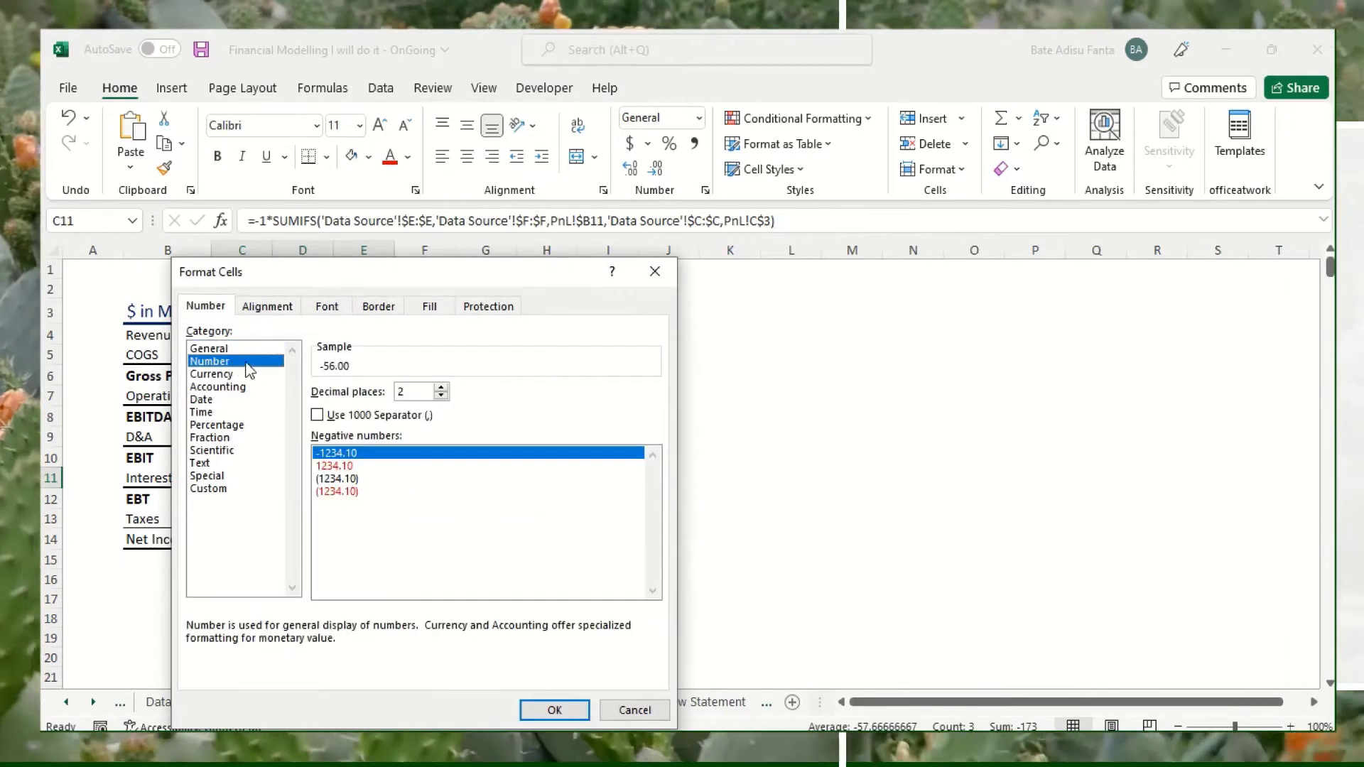
click(490, 478)
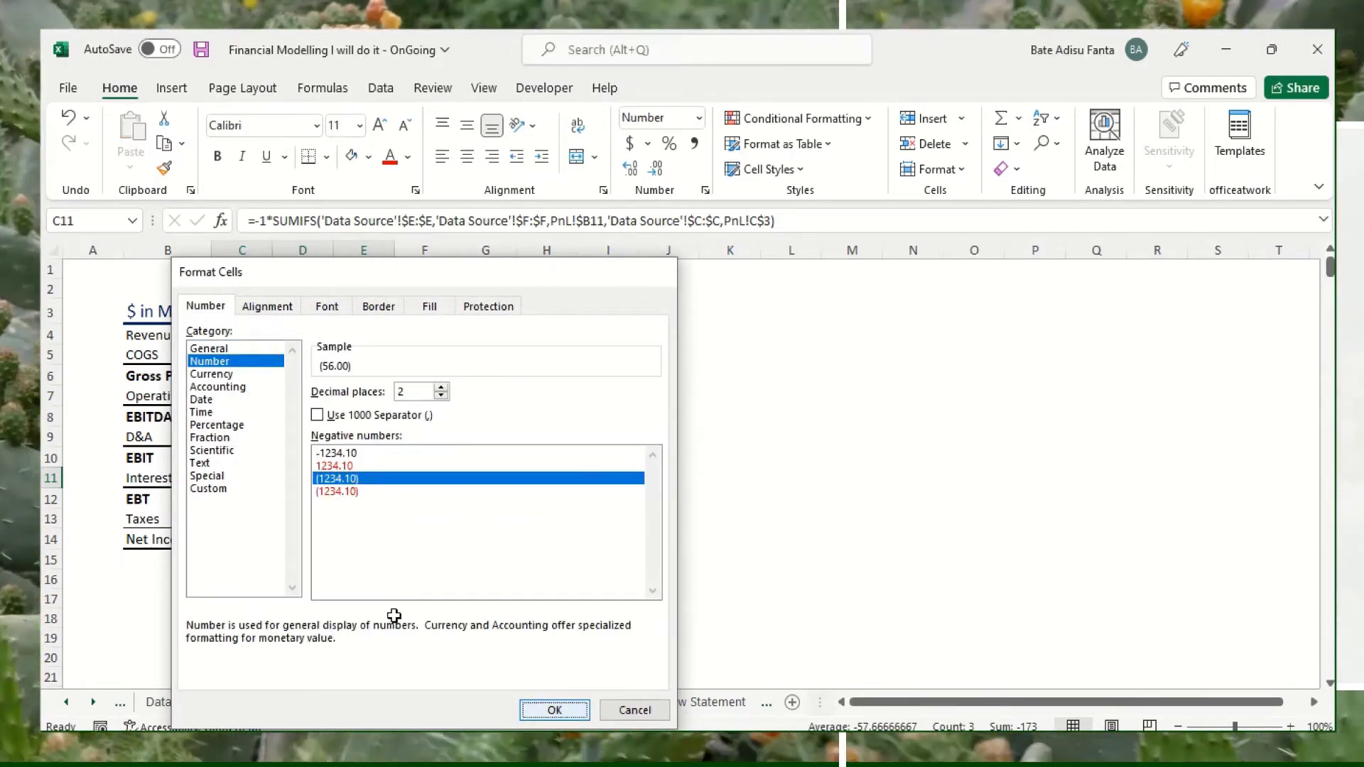
key(Return)
click(358, 582)
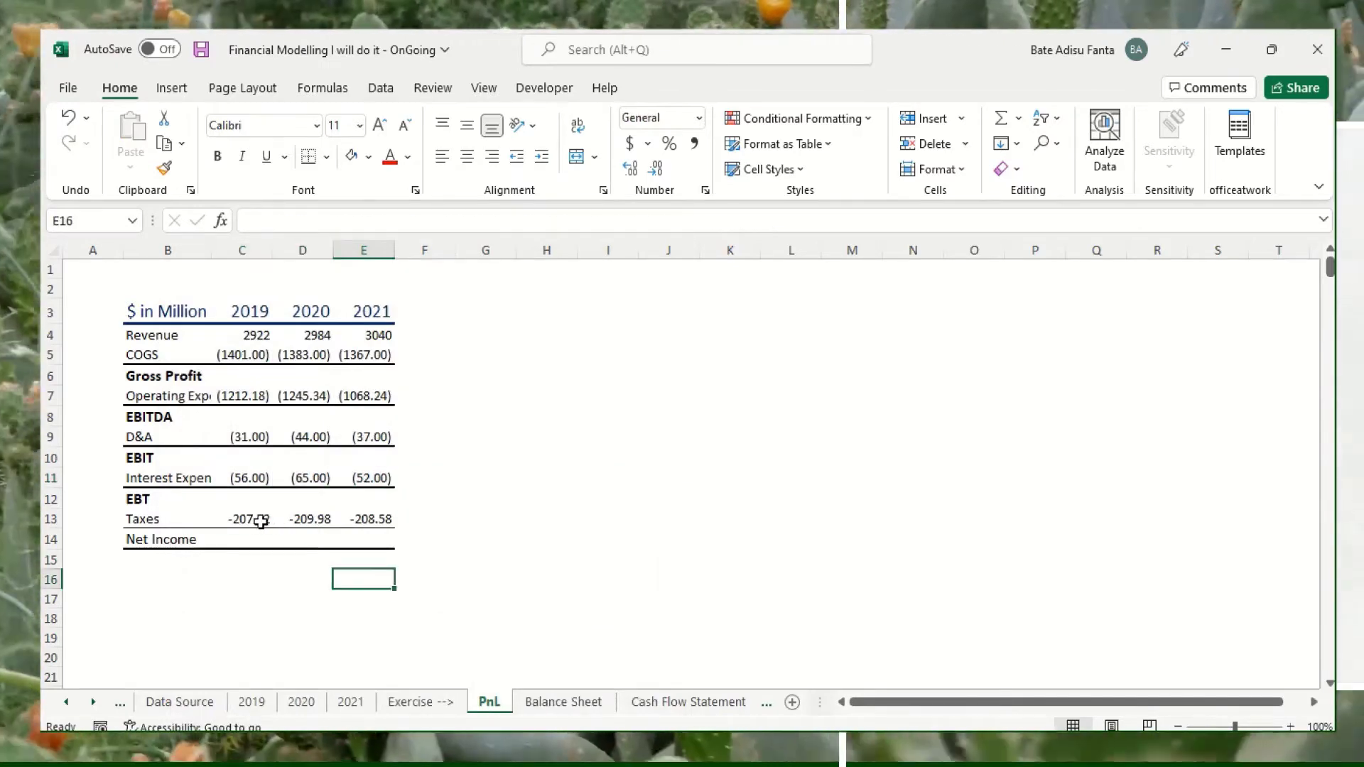
Format the 2019–2021 Taxes values as Number with two decimals and negatives in black parentheses, (1234.10)
drag(265, 518, 334, 524)
right_click(334, 522)
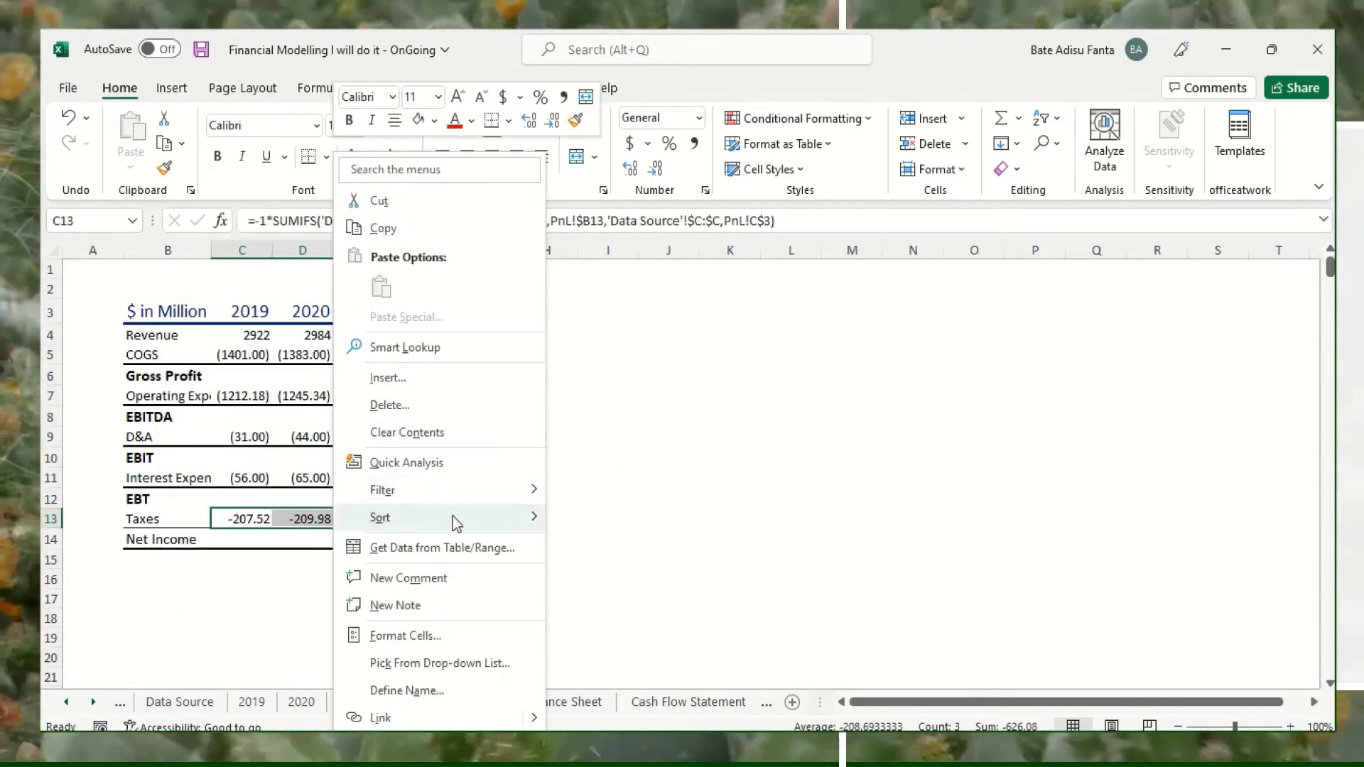
click(441, 635)
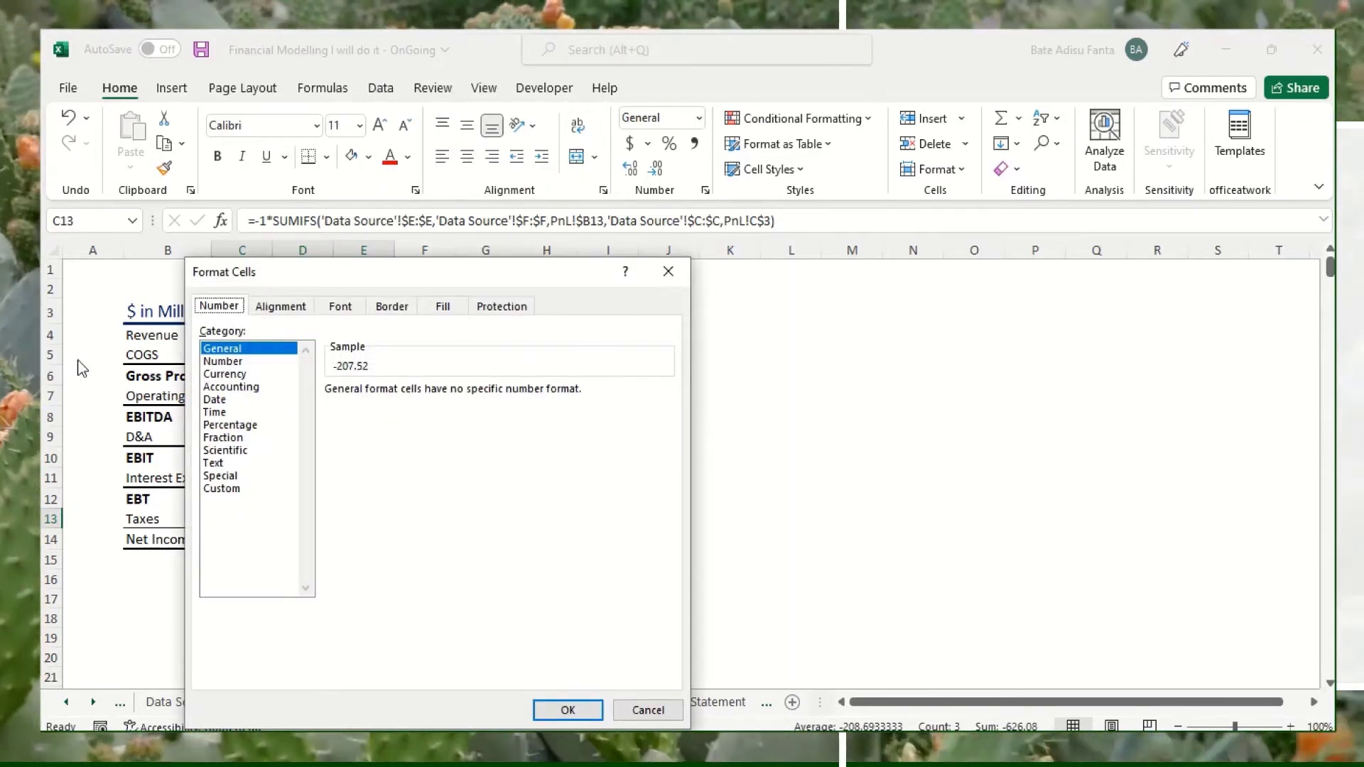
click(237, 362)
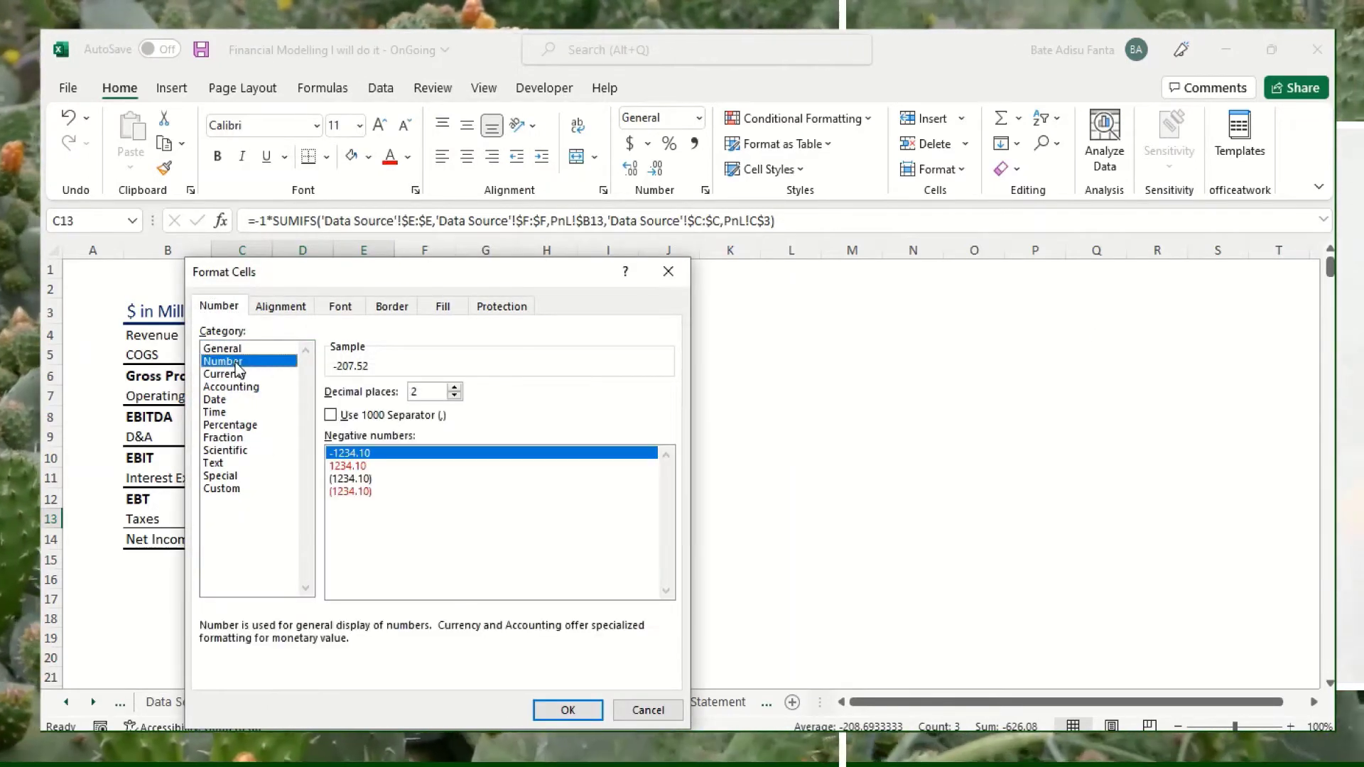
click(352, 478)
click(567, 709)
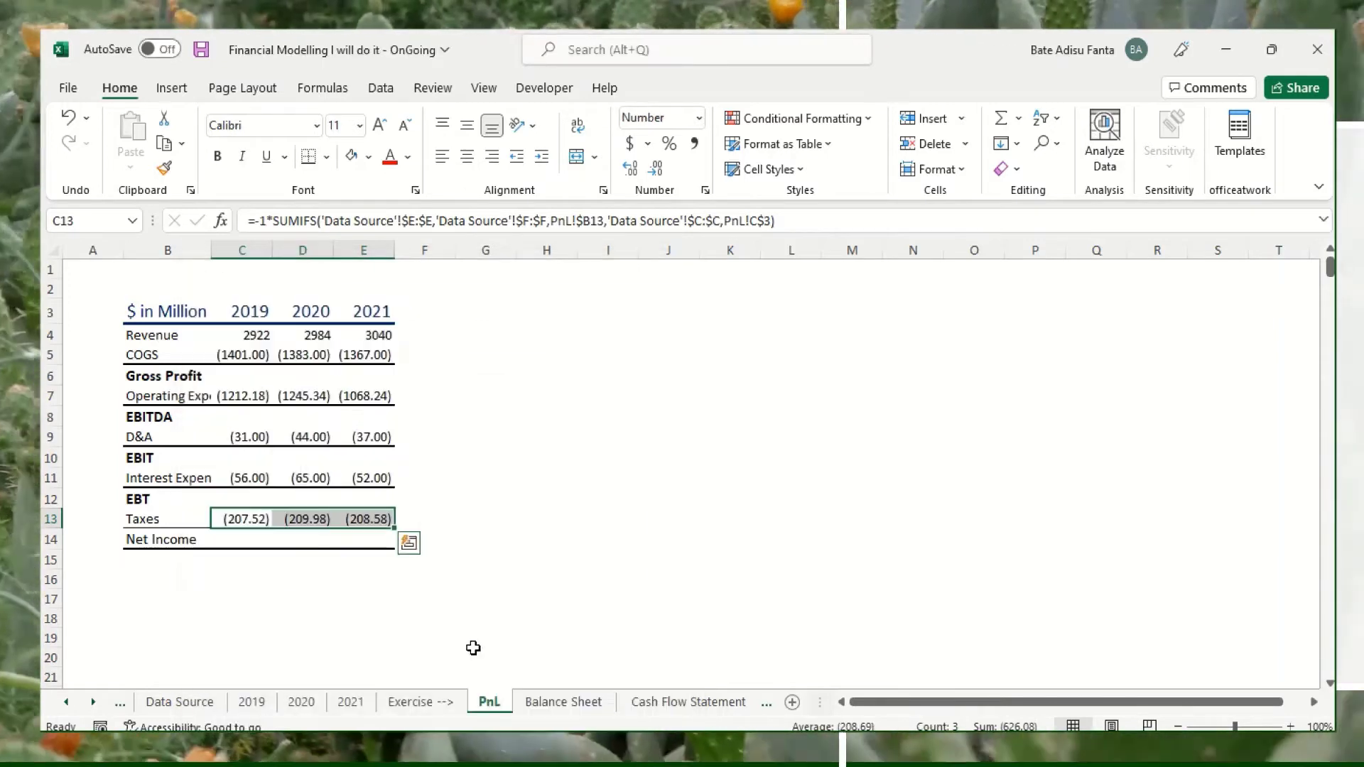
click(364, 580)
Review the amounts and mapping categories on the Data Source sheet and return to the PnL sheet
click(220, 539)
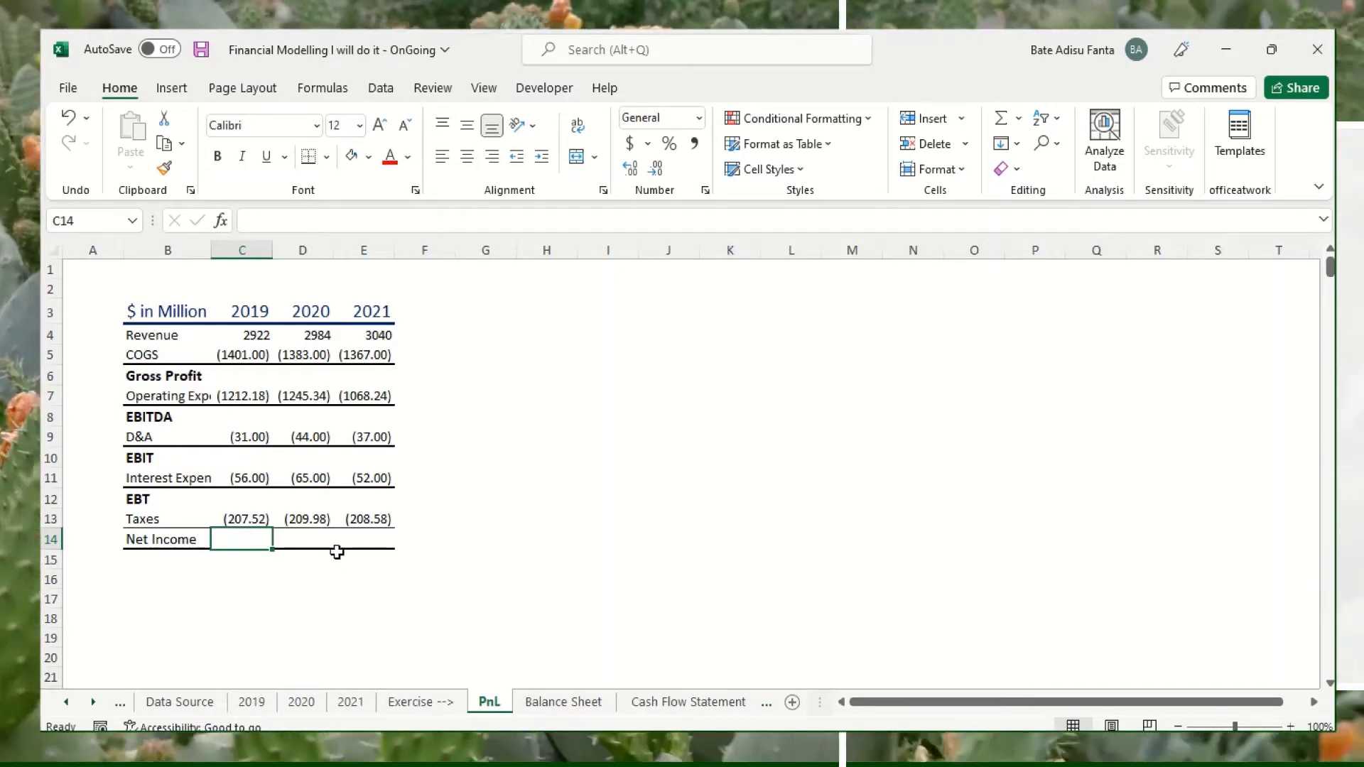
key(ctrl+Page_Up)
key(ctrl+Page_Up)
key(ctrl+Page_Up)
key(ctrl+Page_Up)
key(ctrl+Page_Up)
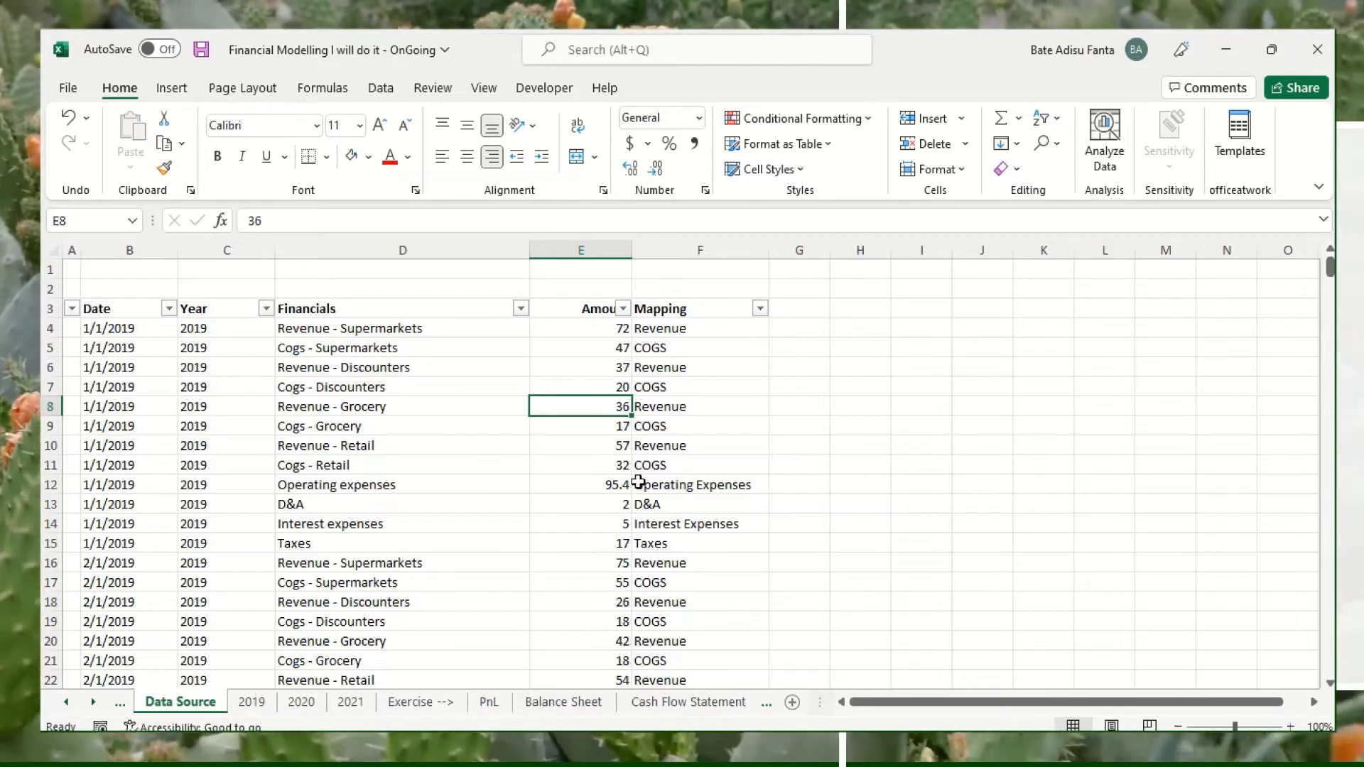
click(489, 703)
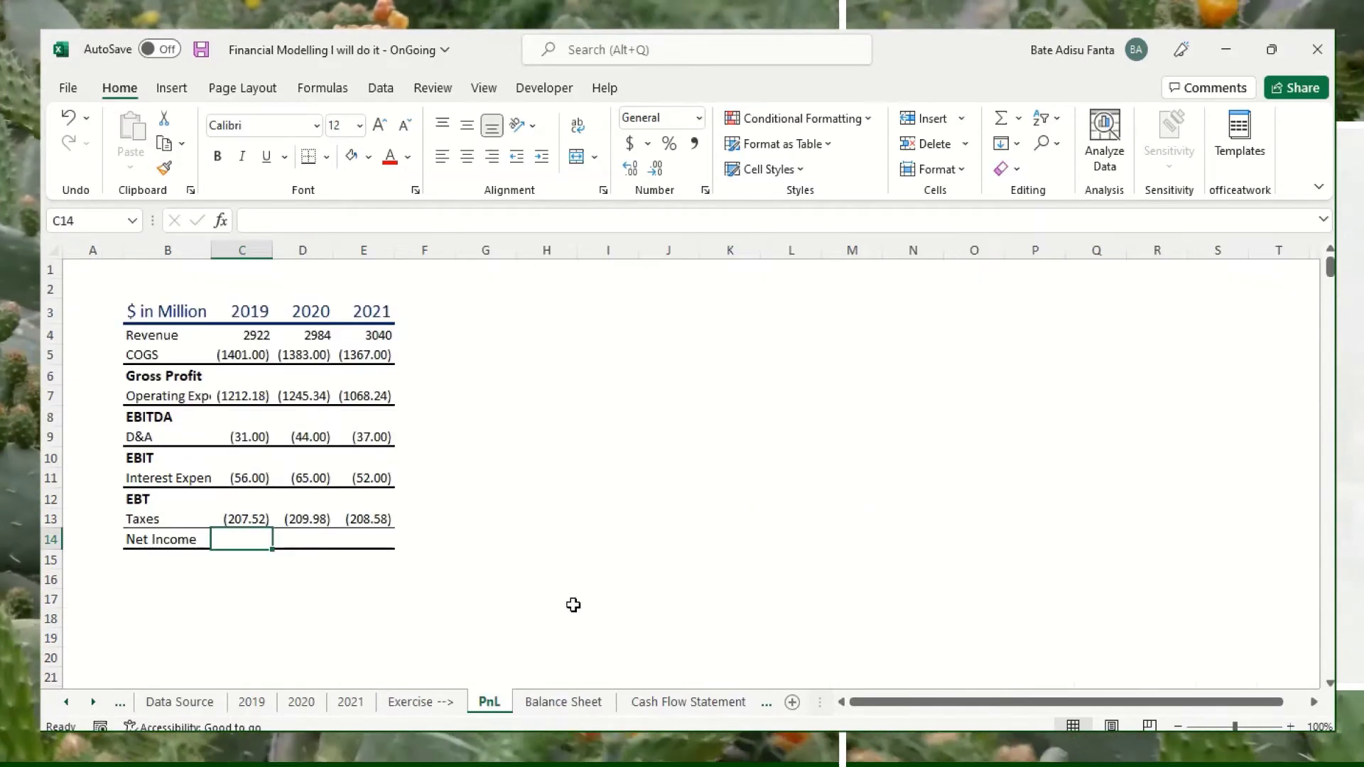
Calculate Gross Profit for 2019 as the sum of Revenue and COGS, =SUM(C4:C5), and fill the formula across to 2021
click(256, 374)
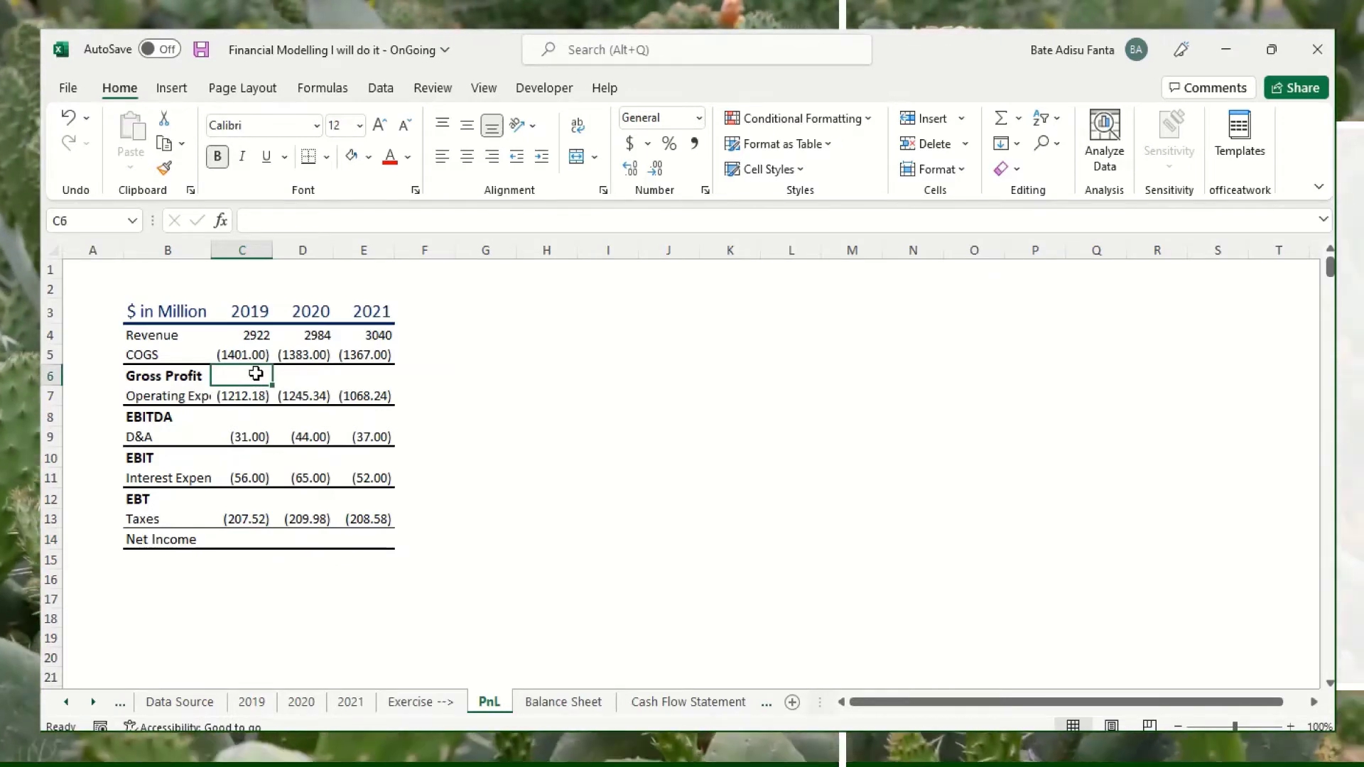
text(=SUM)
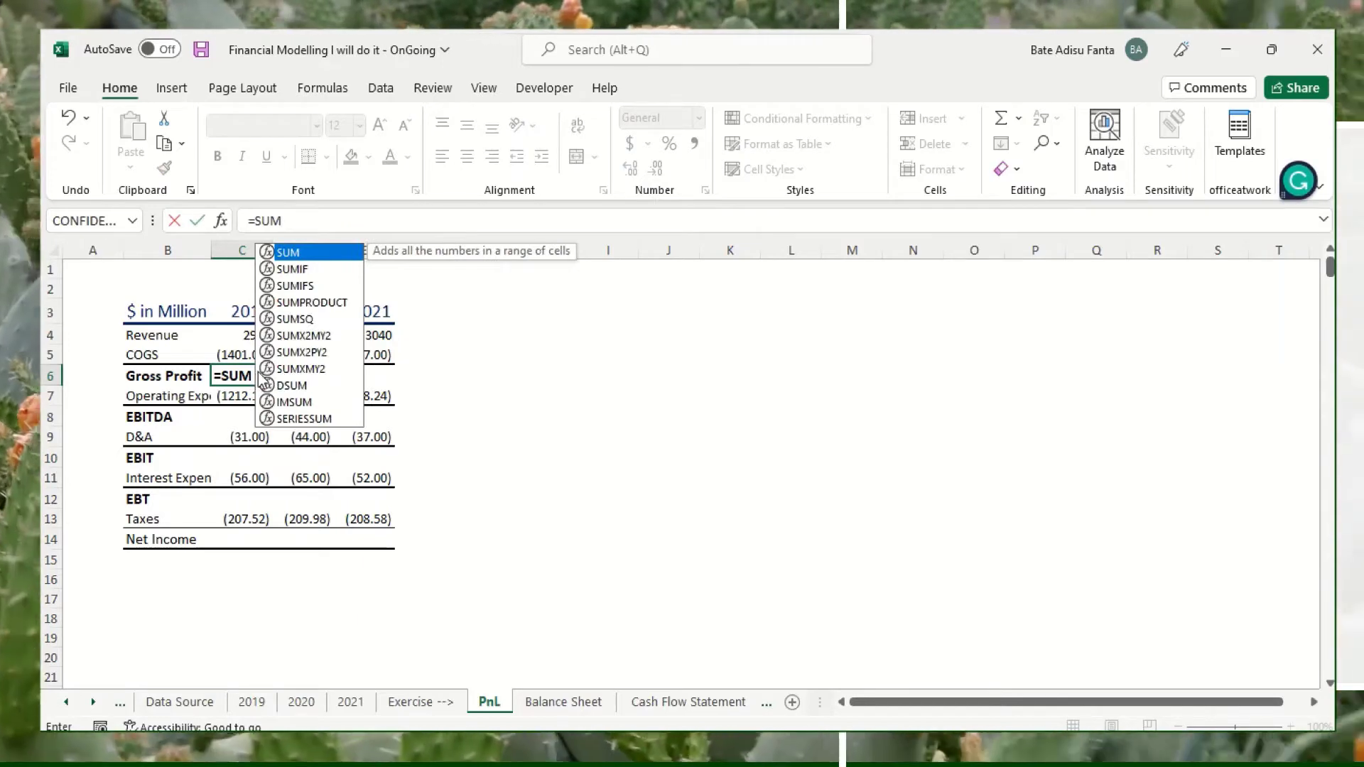
double_click(294, 254)
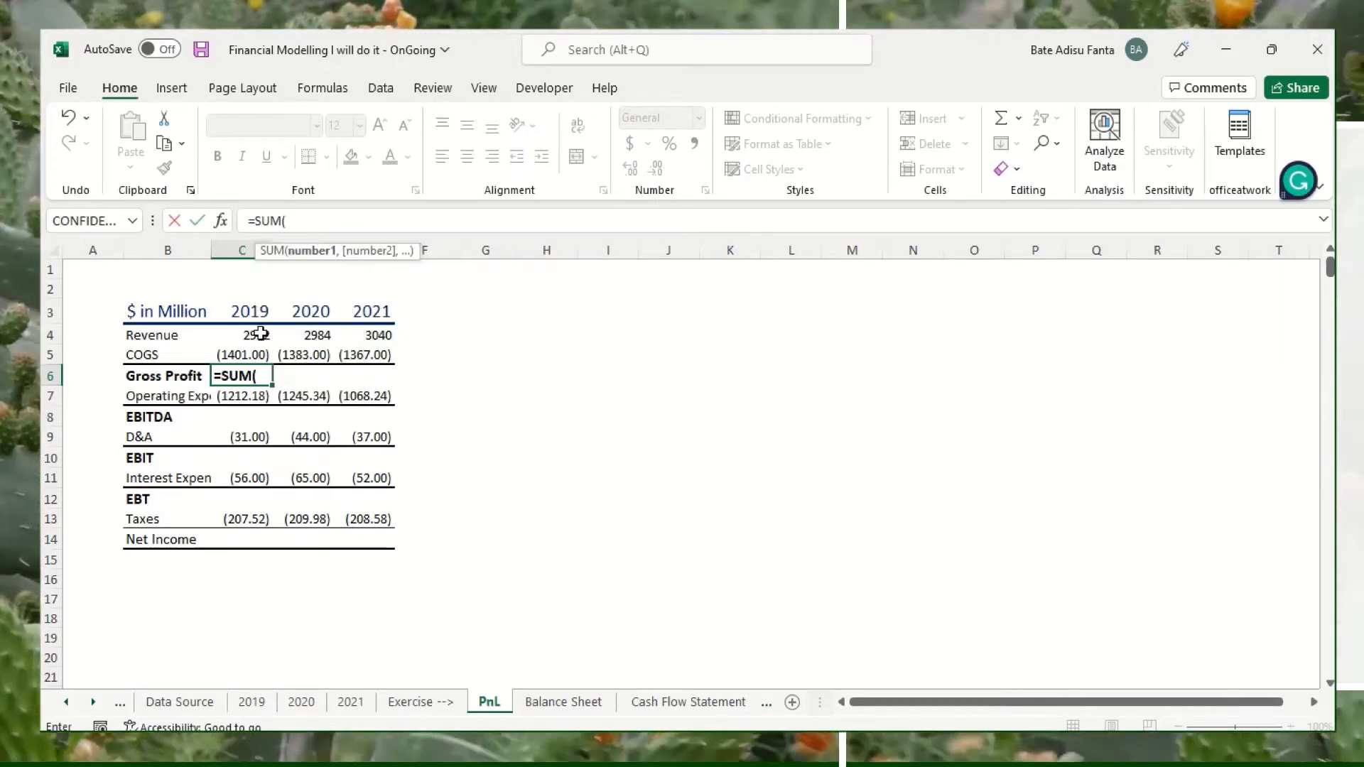
drag(260, 332, 258, 349)
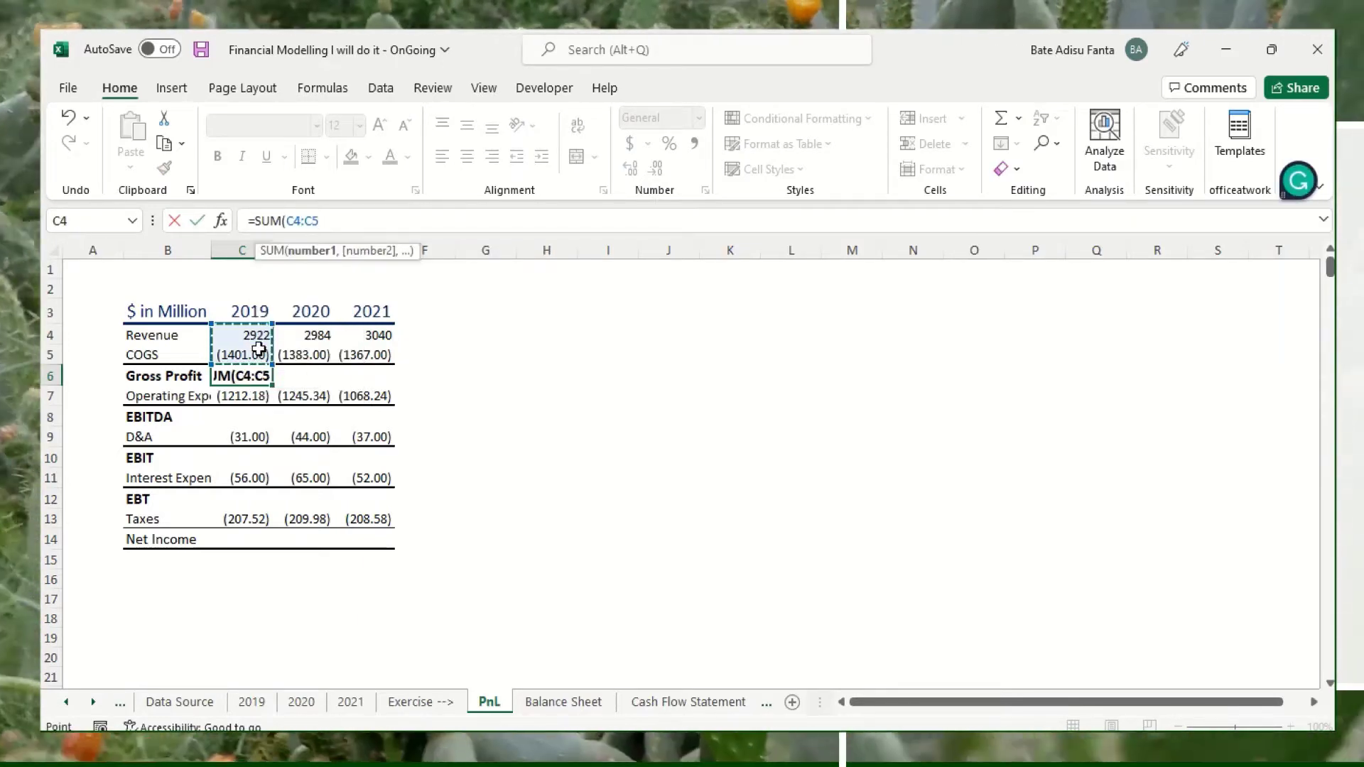
key(Return)
click(250, 375)
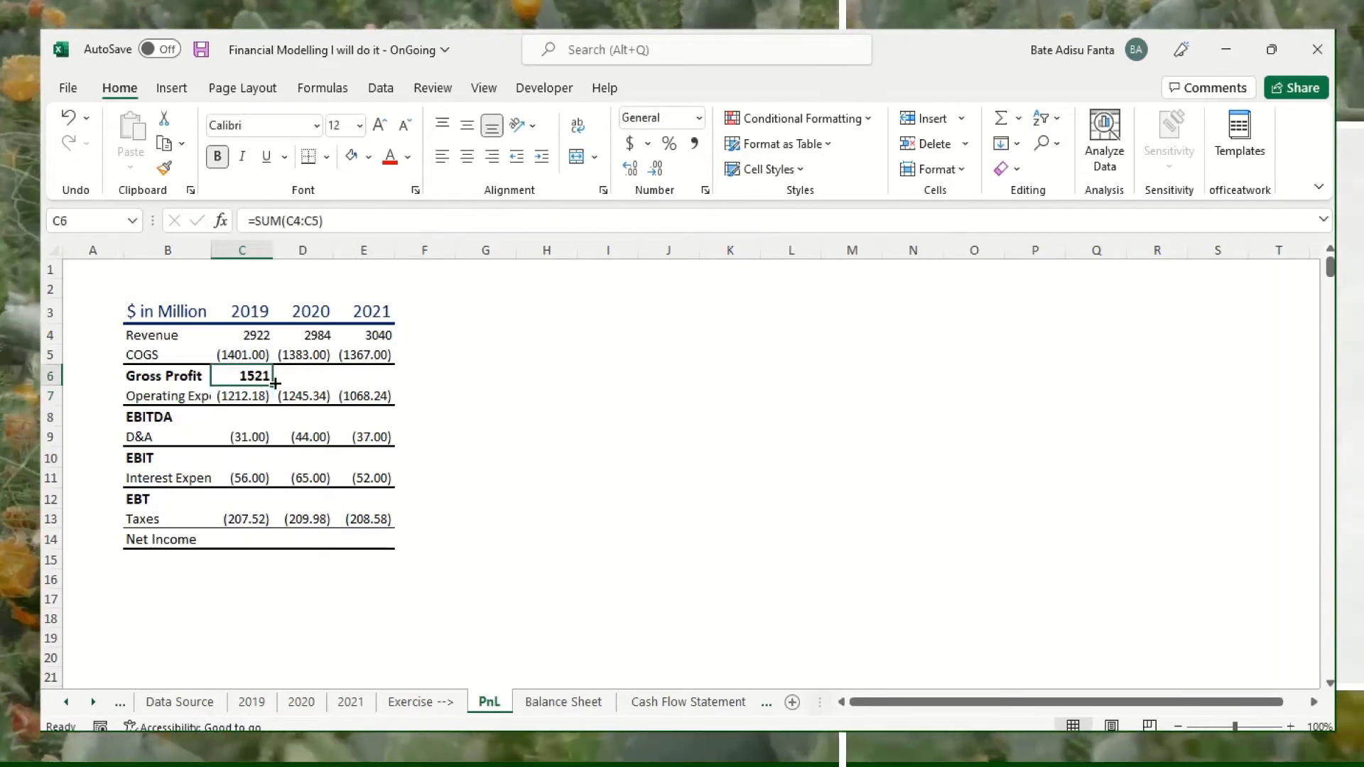
drag(297, 385, 381, 385)
Calculate EBITDA for 2019 as the sum of Gross Profit and Operating Expenses, =SUM(C6:C7), and fill it across to 2021
click(252, 417)
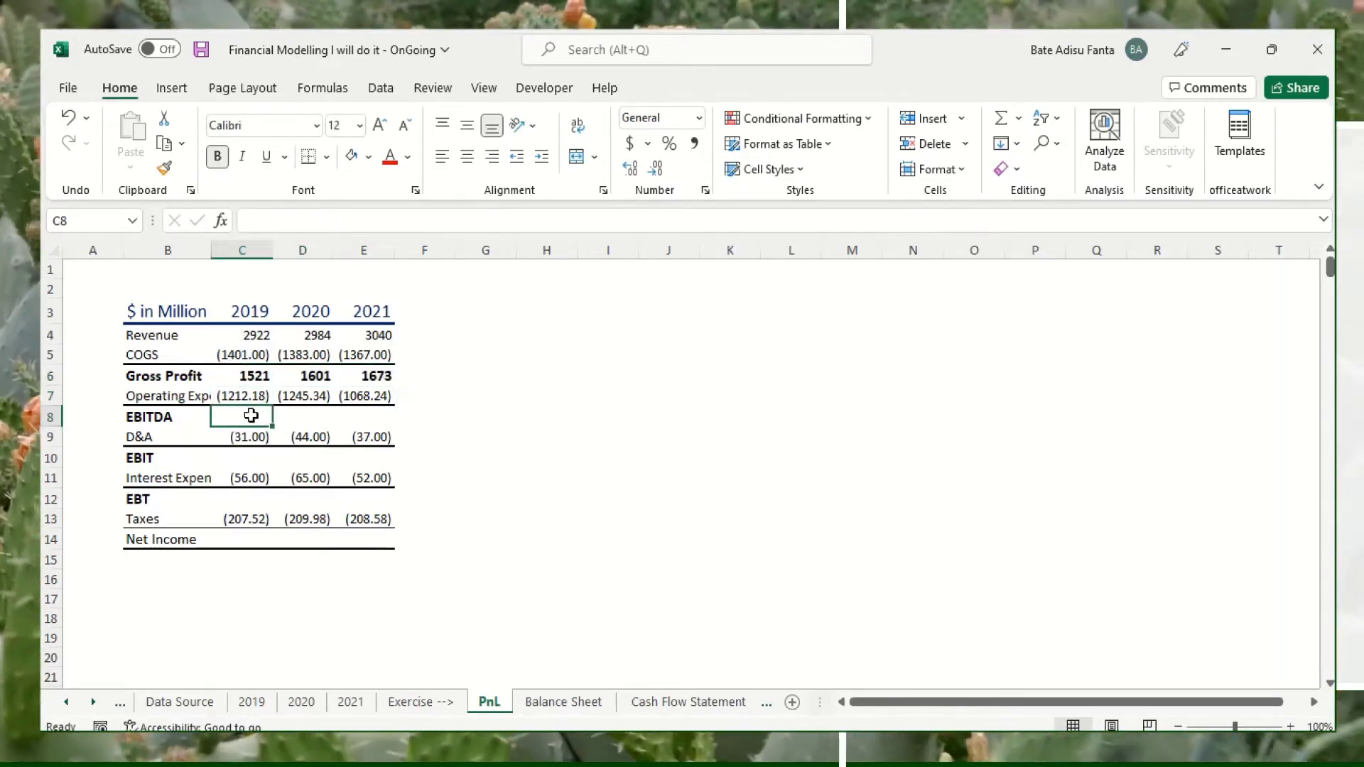
text(=SUM)
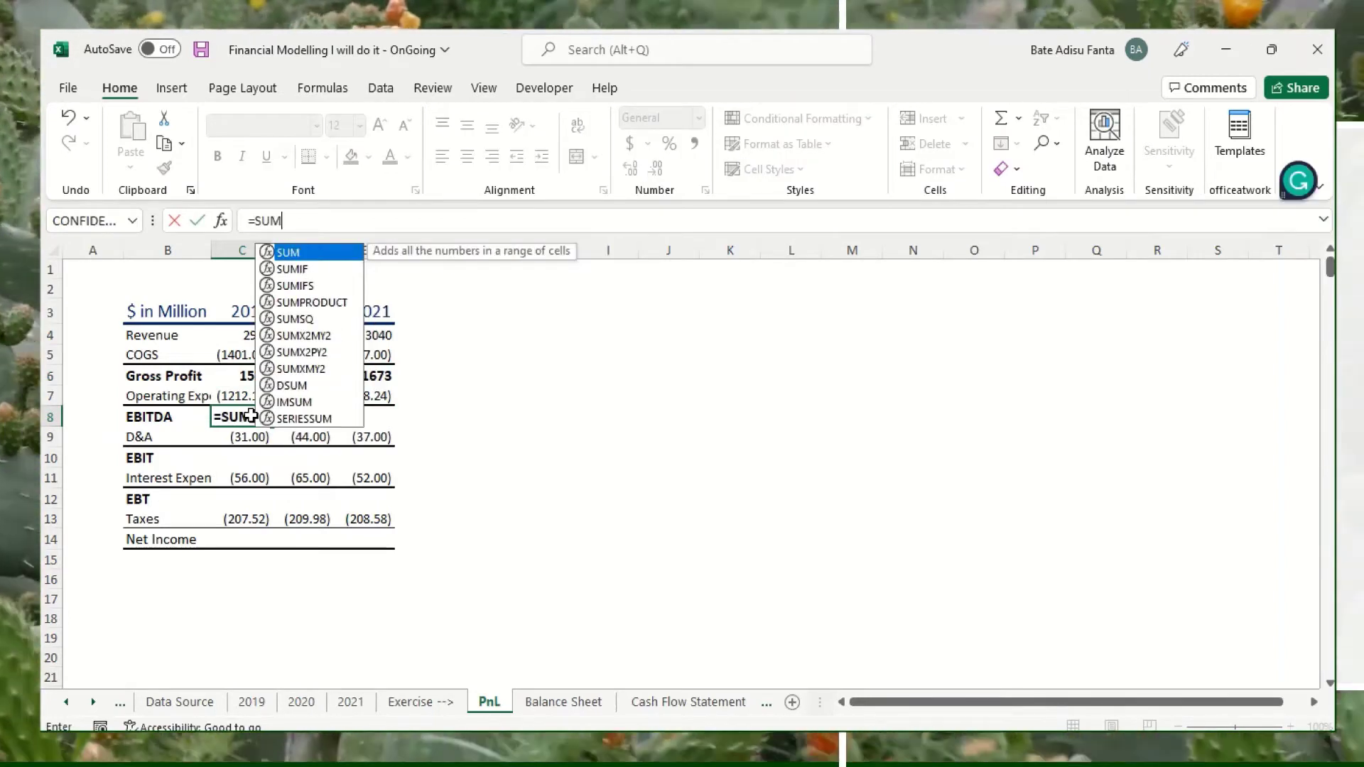
double_click(311, 252)
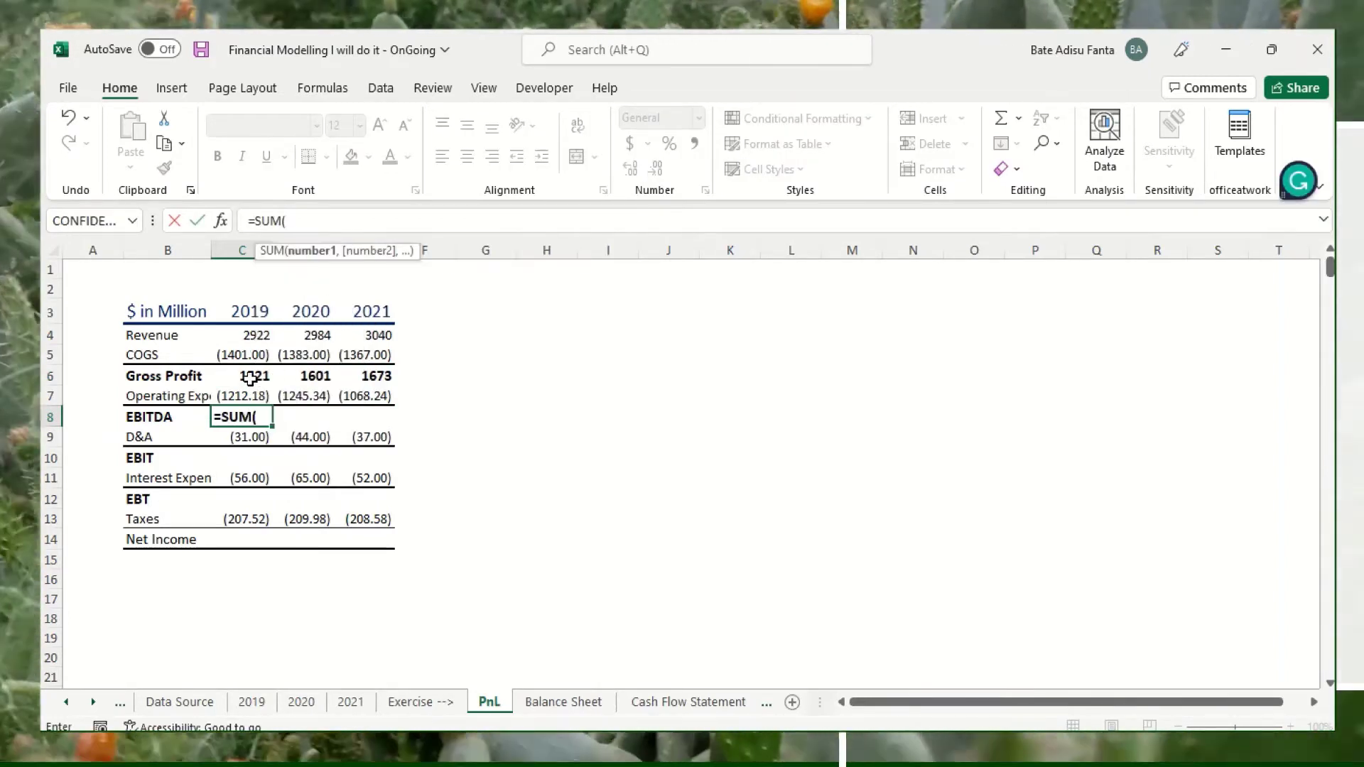
click(251, 380)
drag(254, 393, 256, 407)
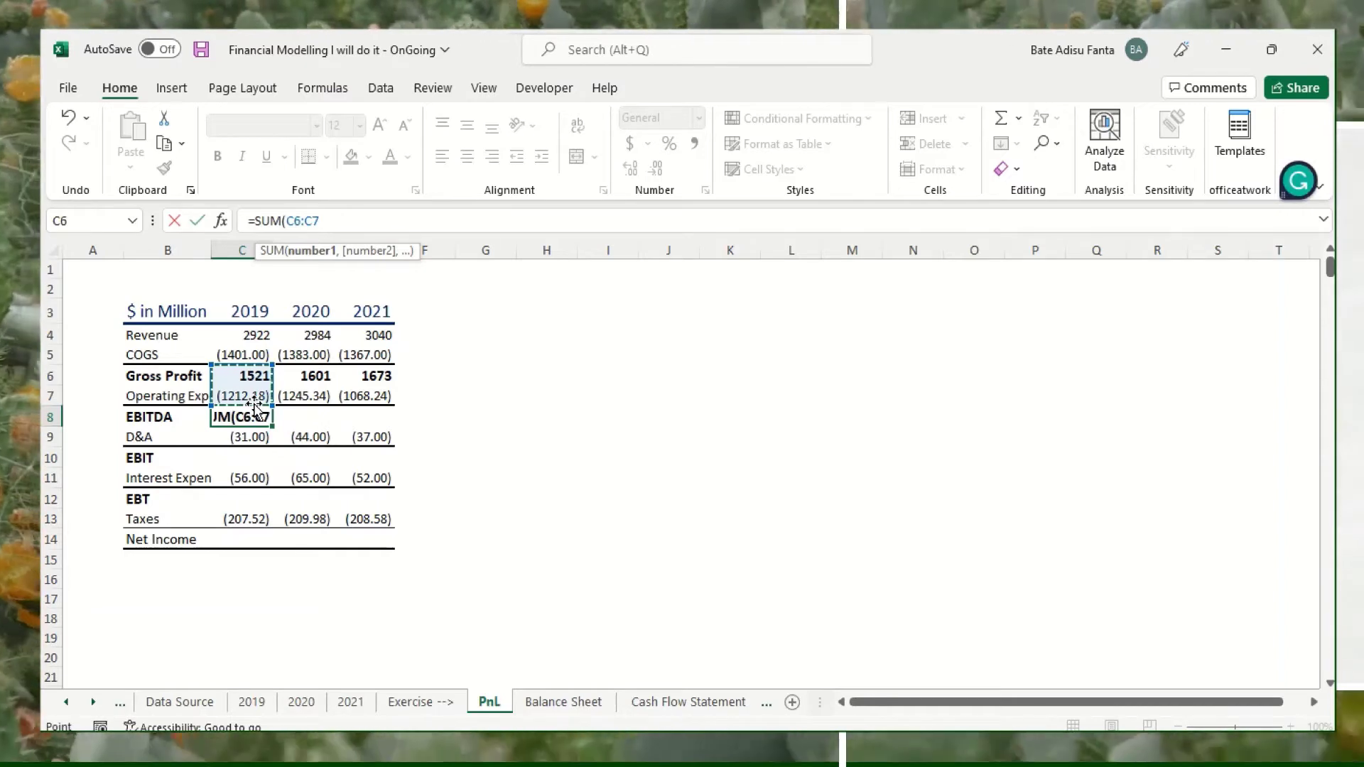
key(Return)
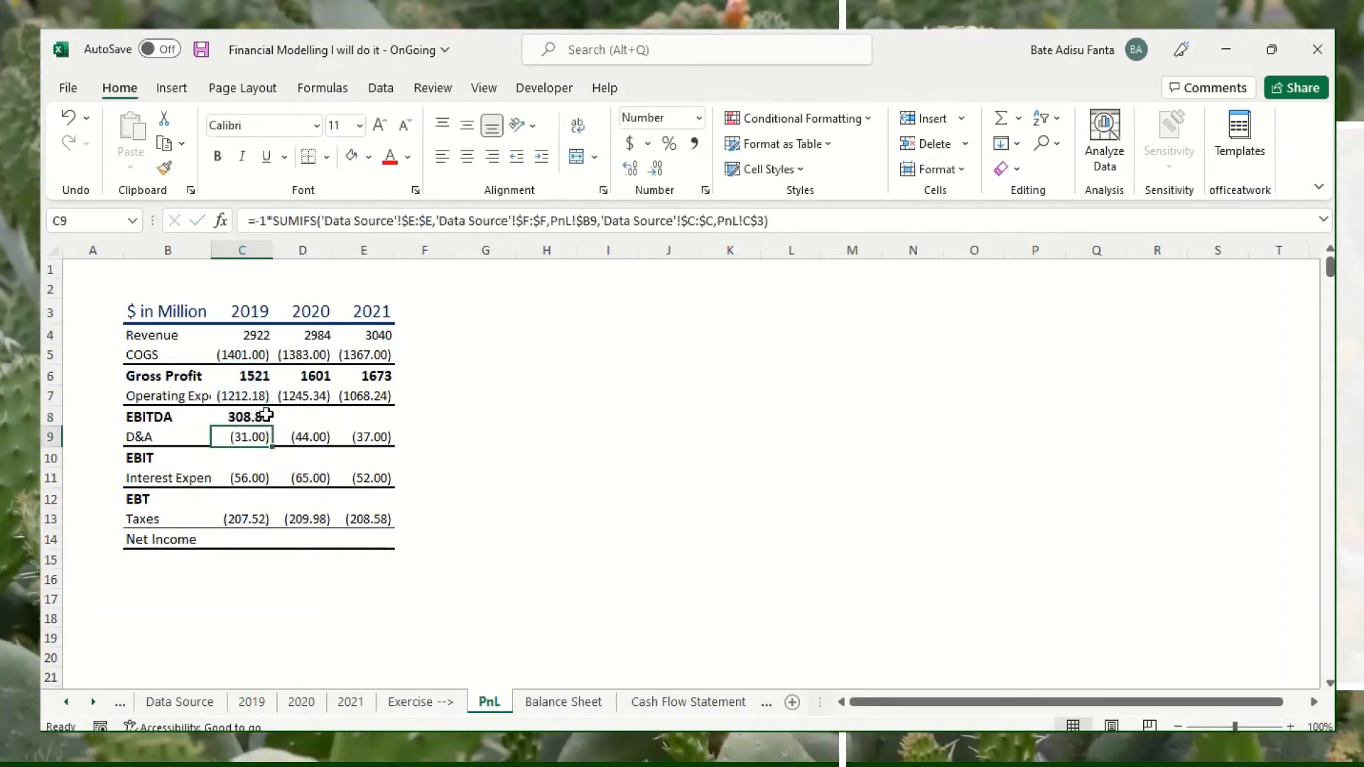
click(249, 416)
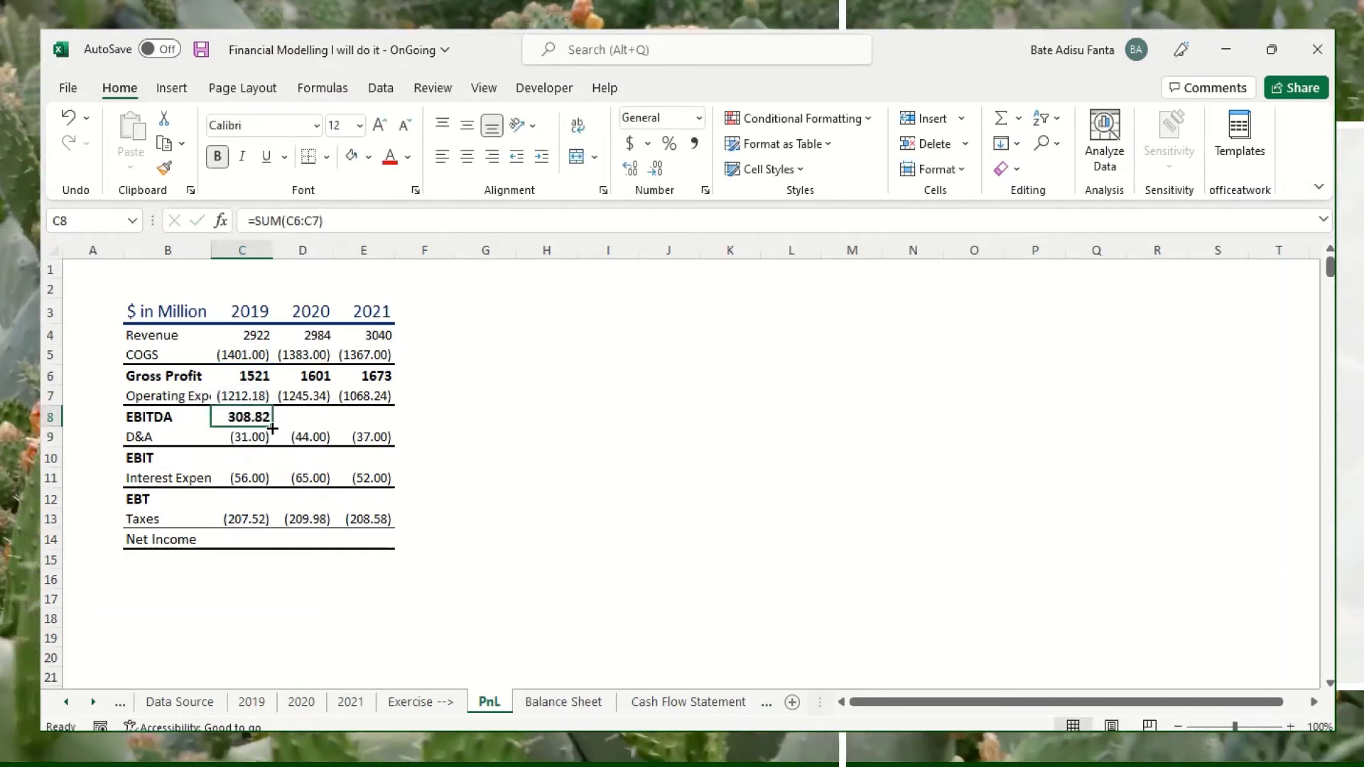
drag(273, 429, 390, 429)
Calculate EBIT for 2019 as the sum of EBITDA and D&A, =SUM(C8:C9), and fill it across to 2021
click(245, 457)
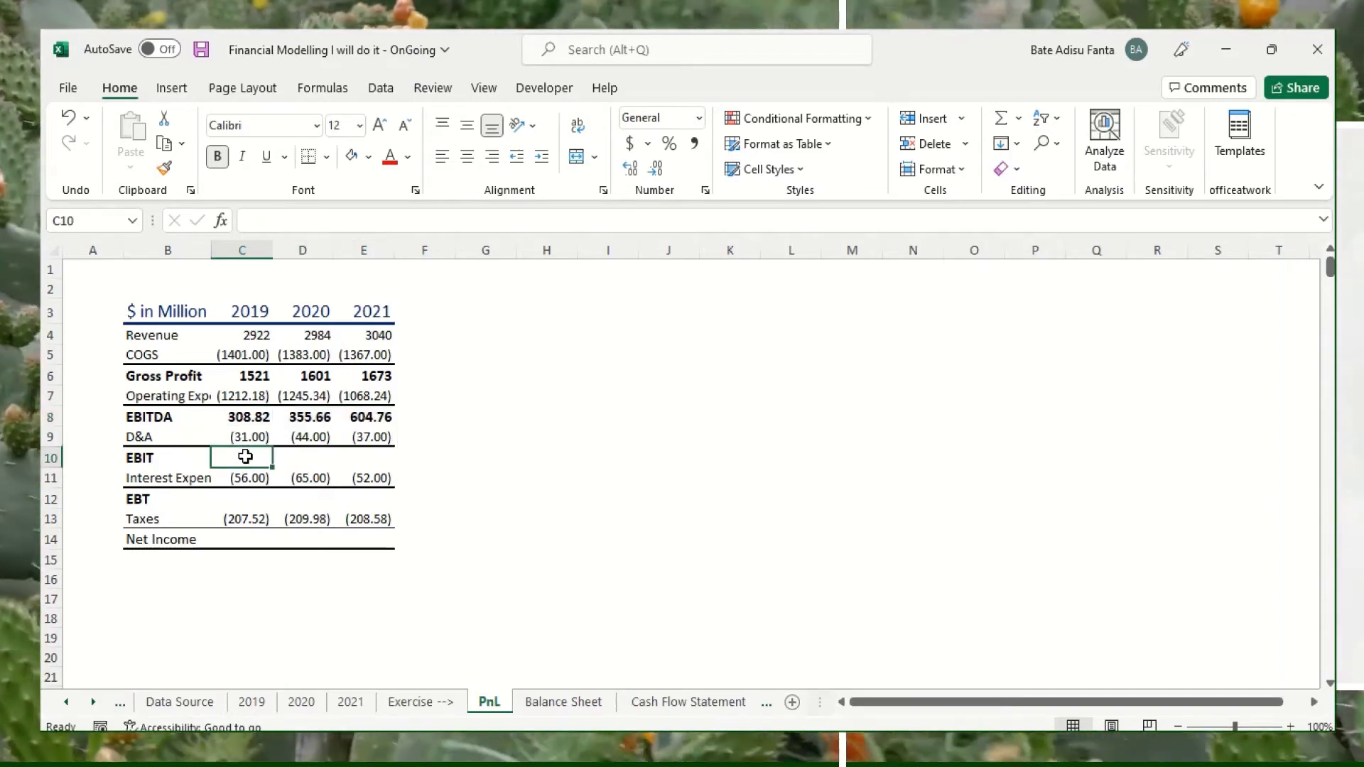
text(=SUM)
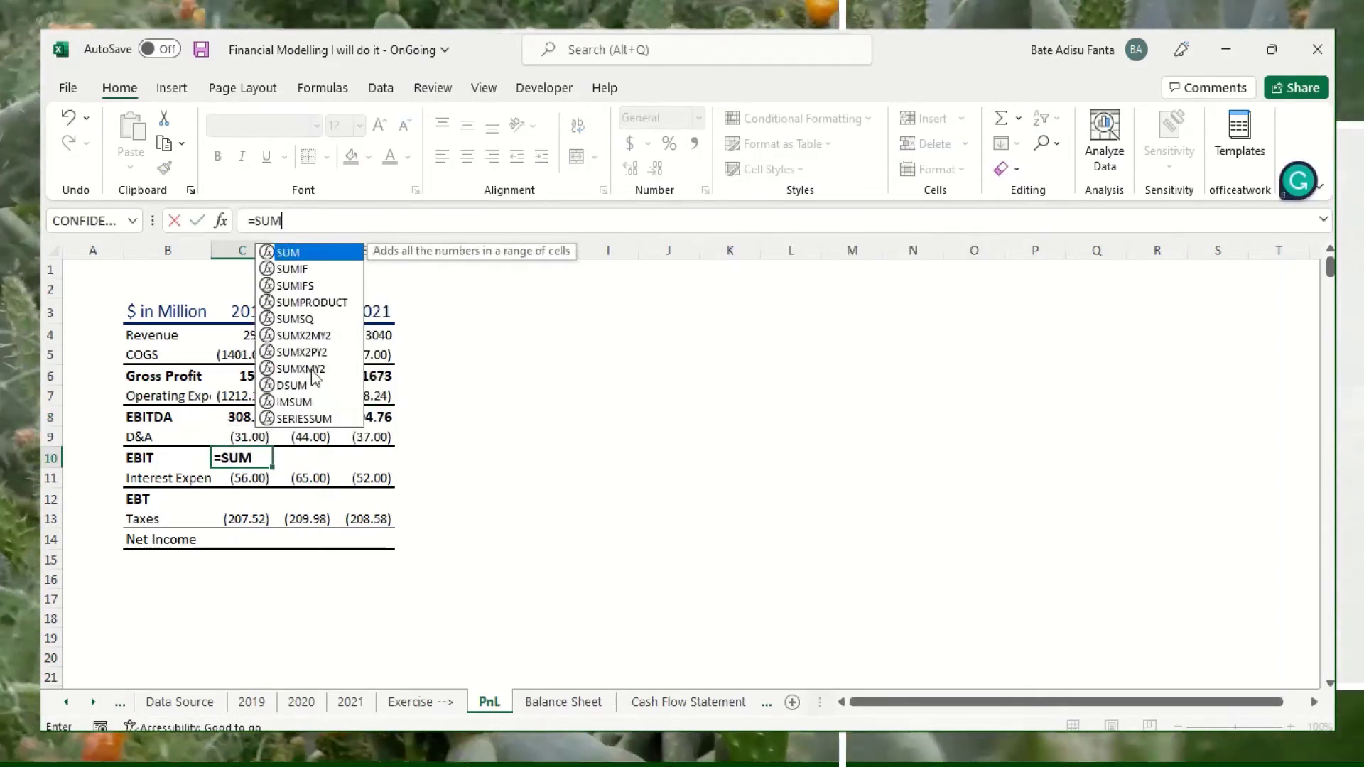
double_click(310, 254)
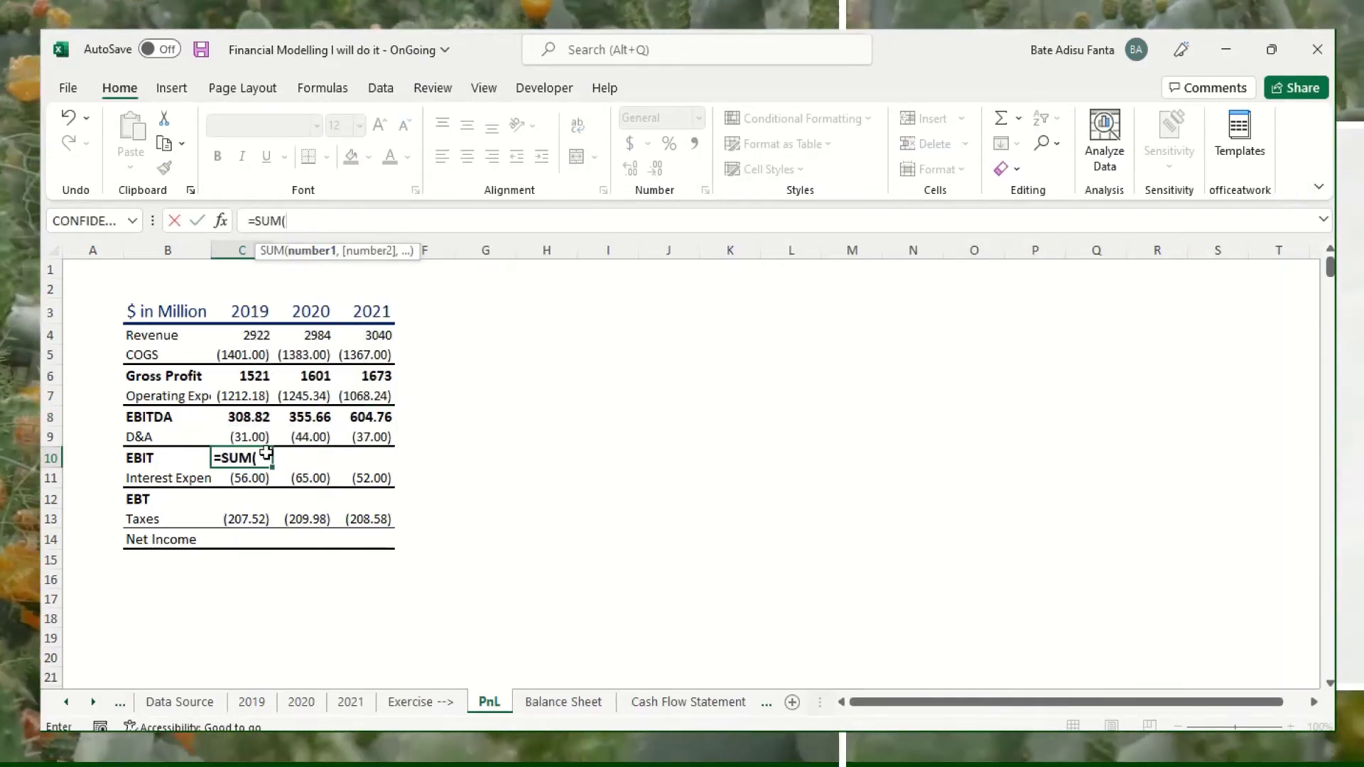
drag(257, 420, 258, 438)
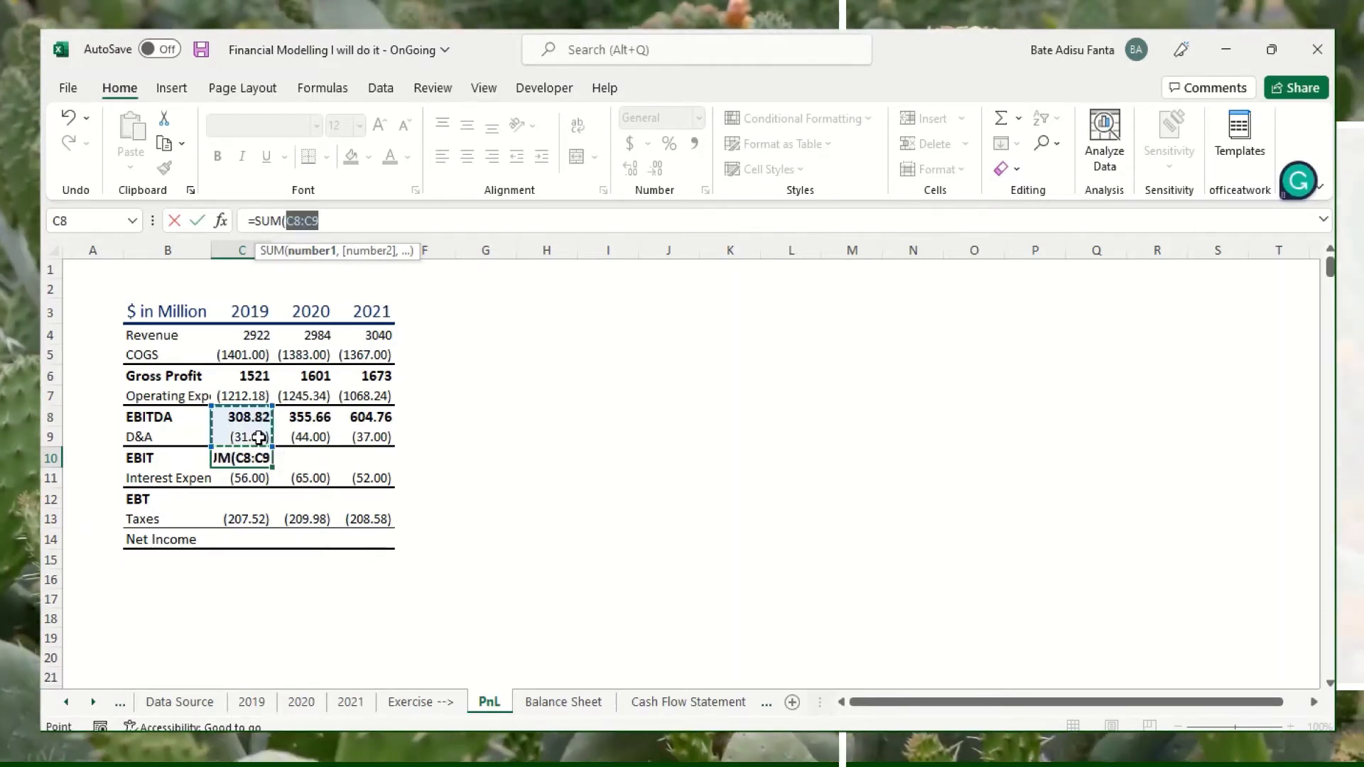
text())
key(Return)
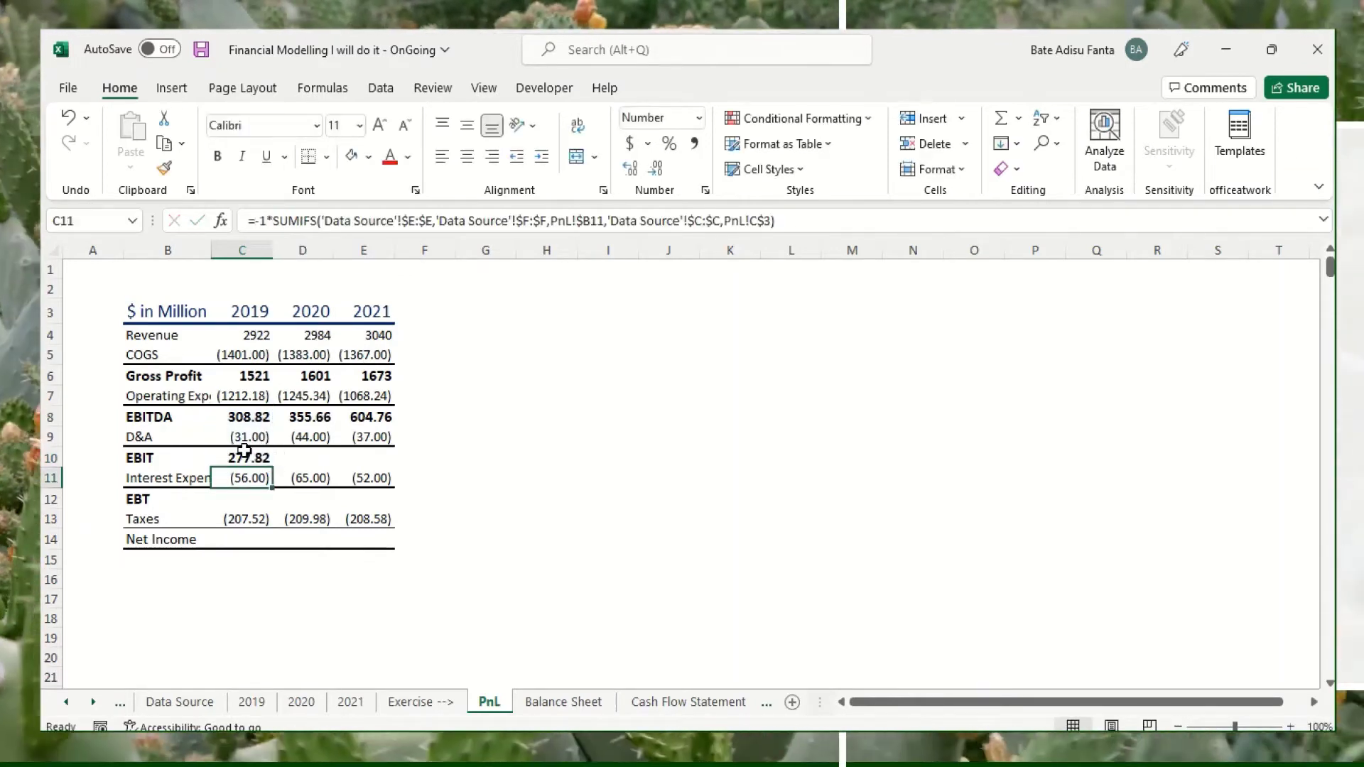
click(245, 460)
drag(277, 466, 394, 467)
Calculate EBT for 2019 as the sum of EBIT and Interest Expenses, =SUM(C10:C11), and fill it across to 2021
click(246, 498)
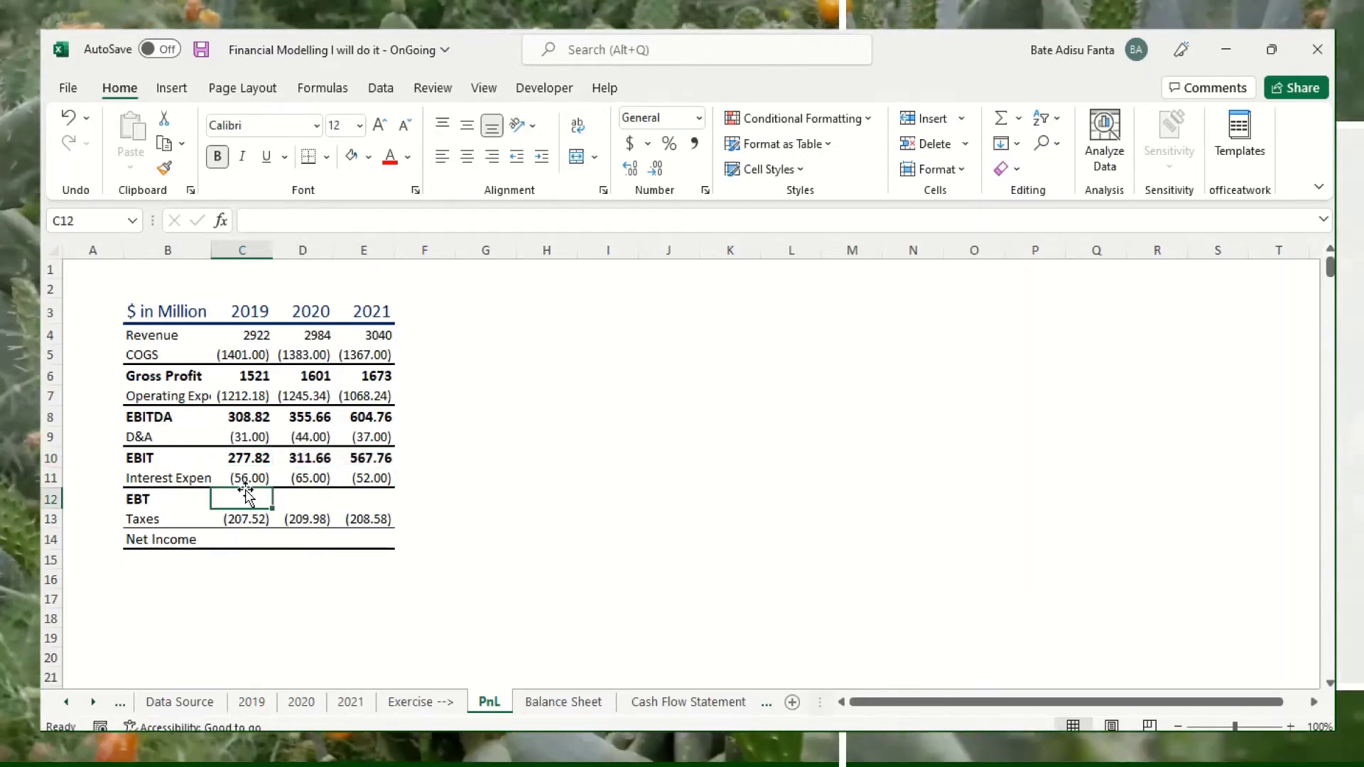
text(=SUM)
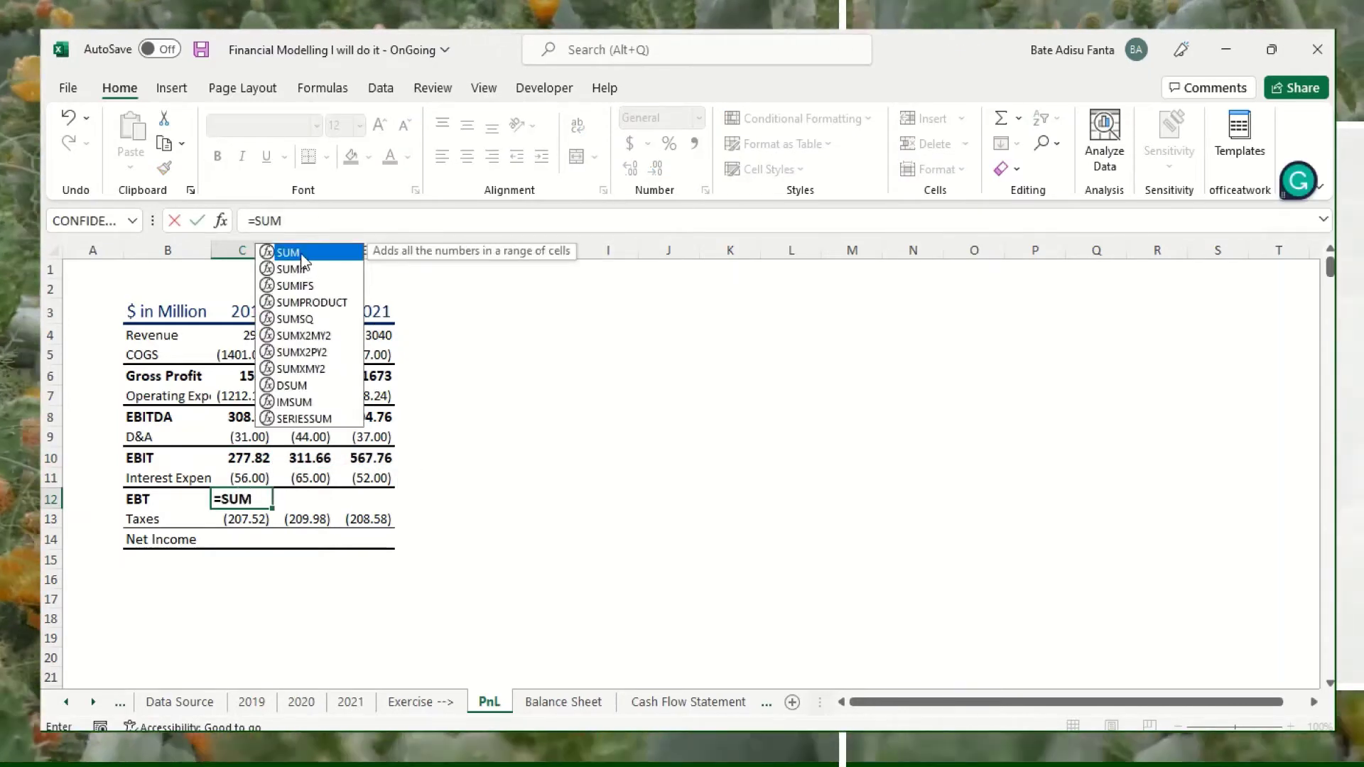
double_click(301, 254)
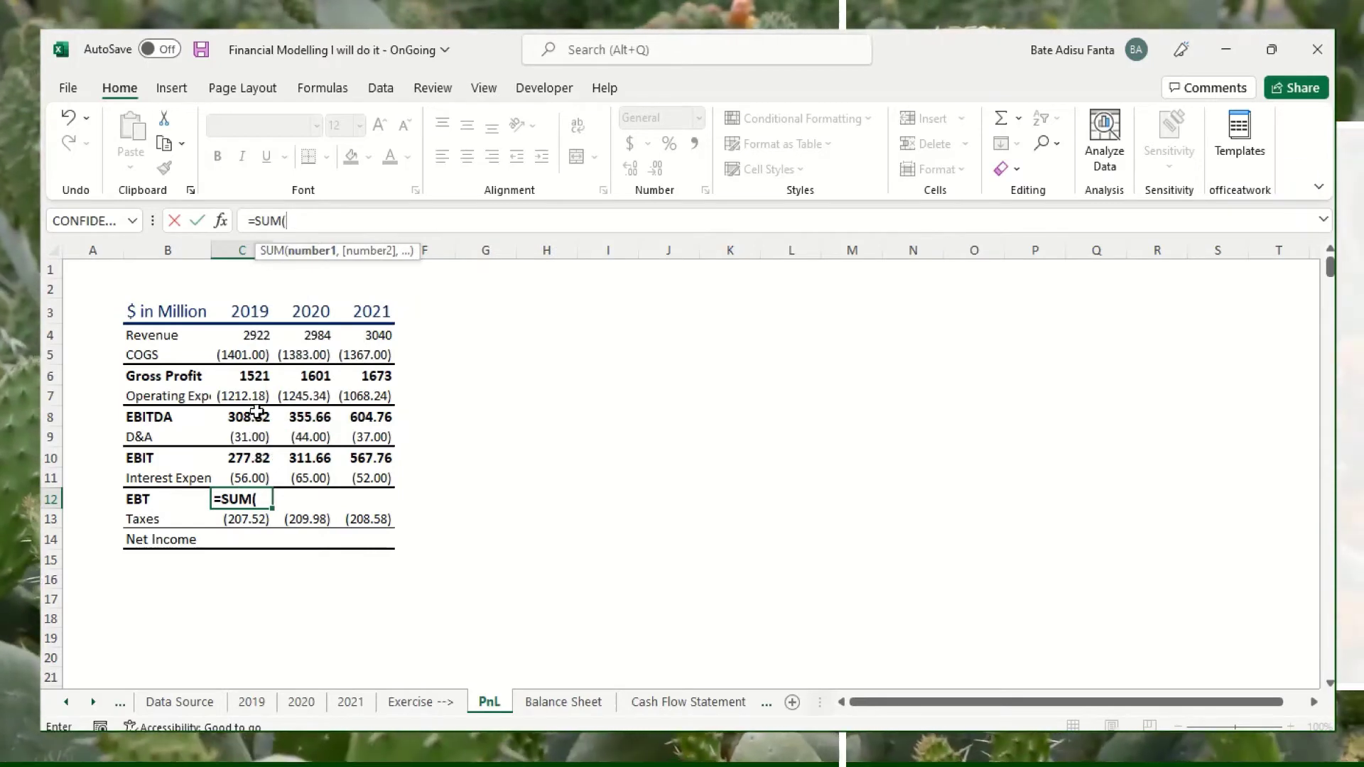
drag(250, 453, 257, 480)
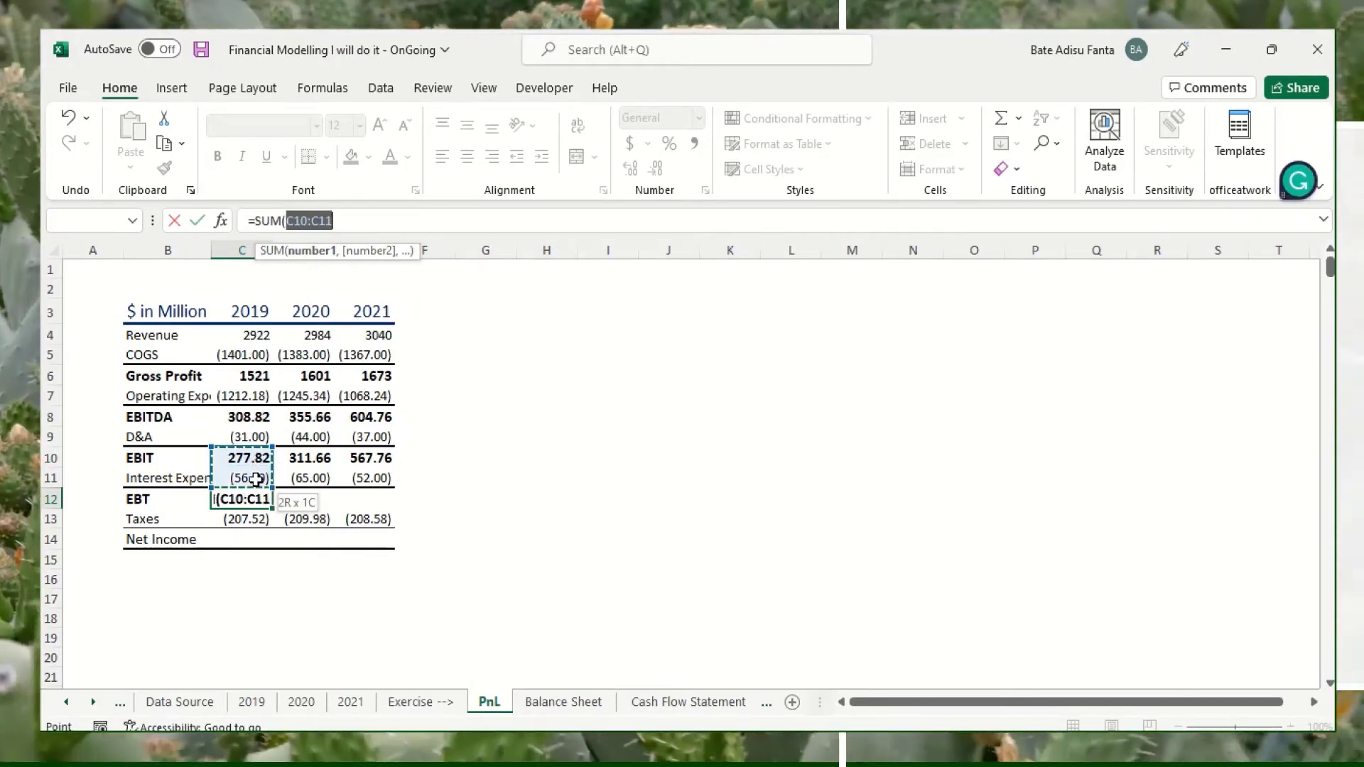
text())
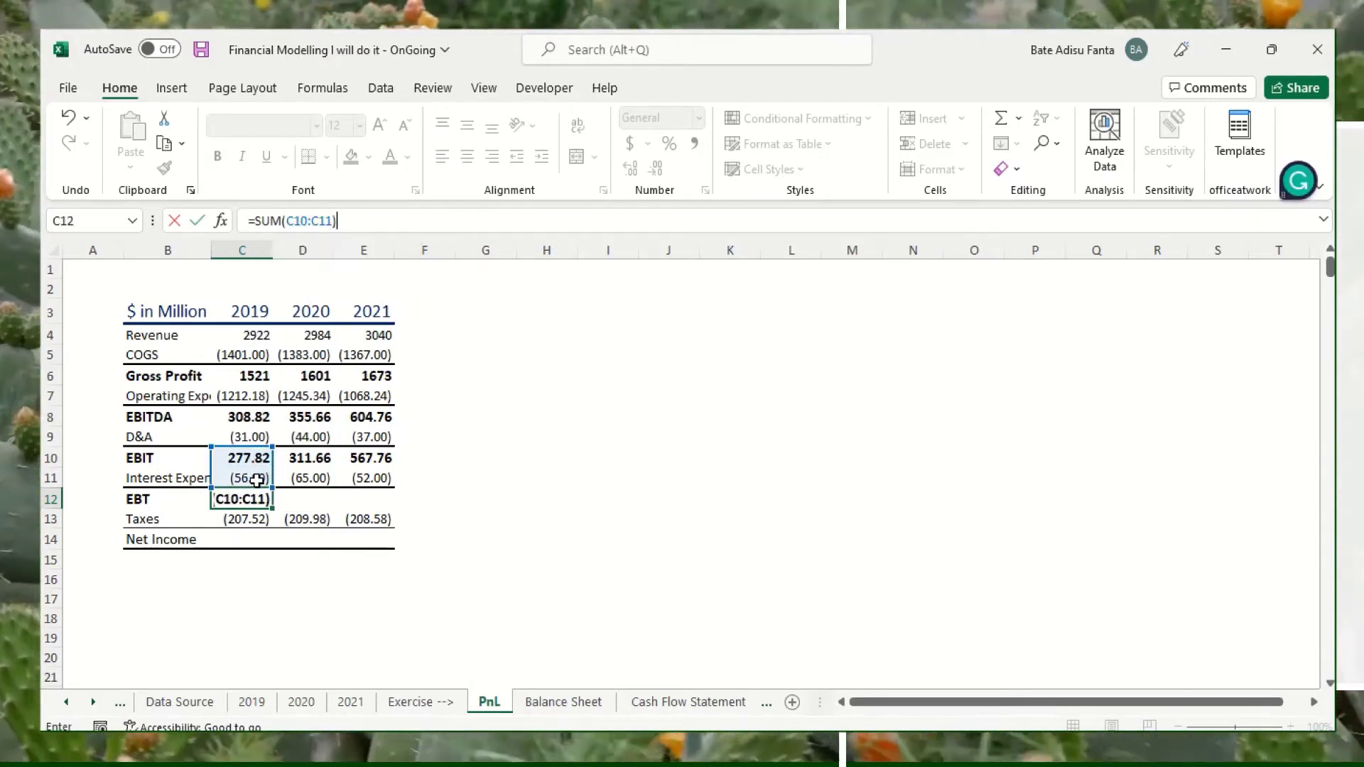
key(Return)
click(274, 499)
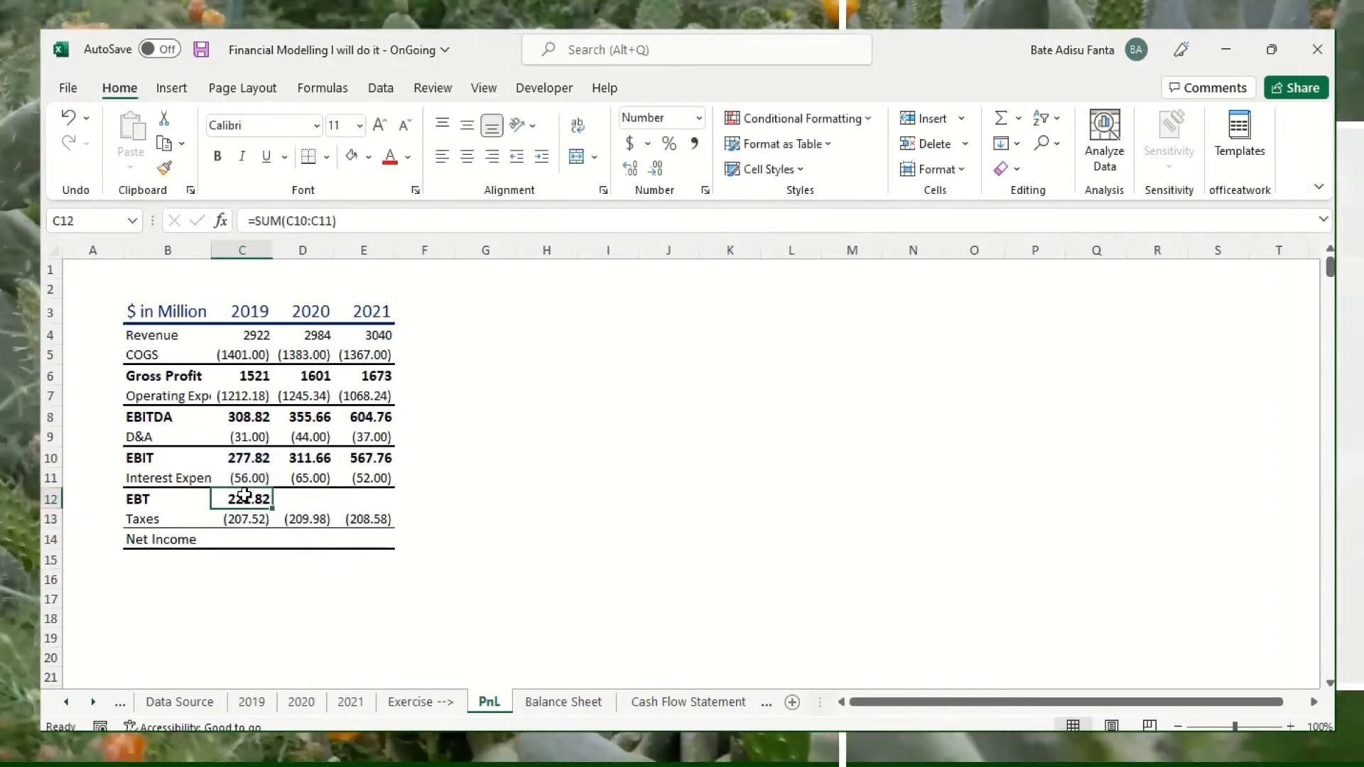
drag(275, 506, 384, 506)
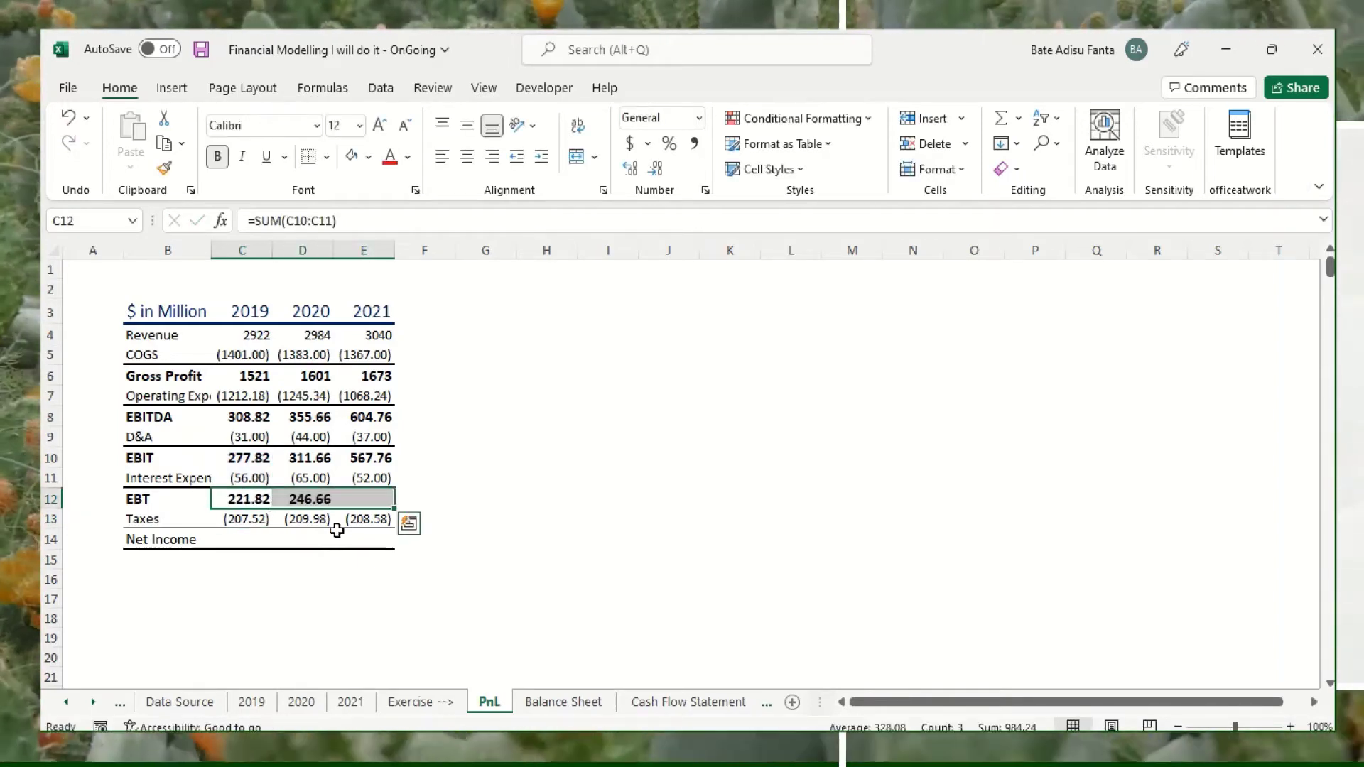
Calculate Net Income for 2019 as =SUM(C12:C13), fill it across to 2021, and make the three values bold
click(242, 540)
text(=)
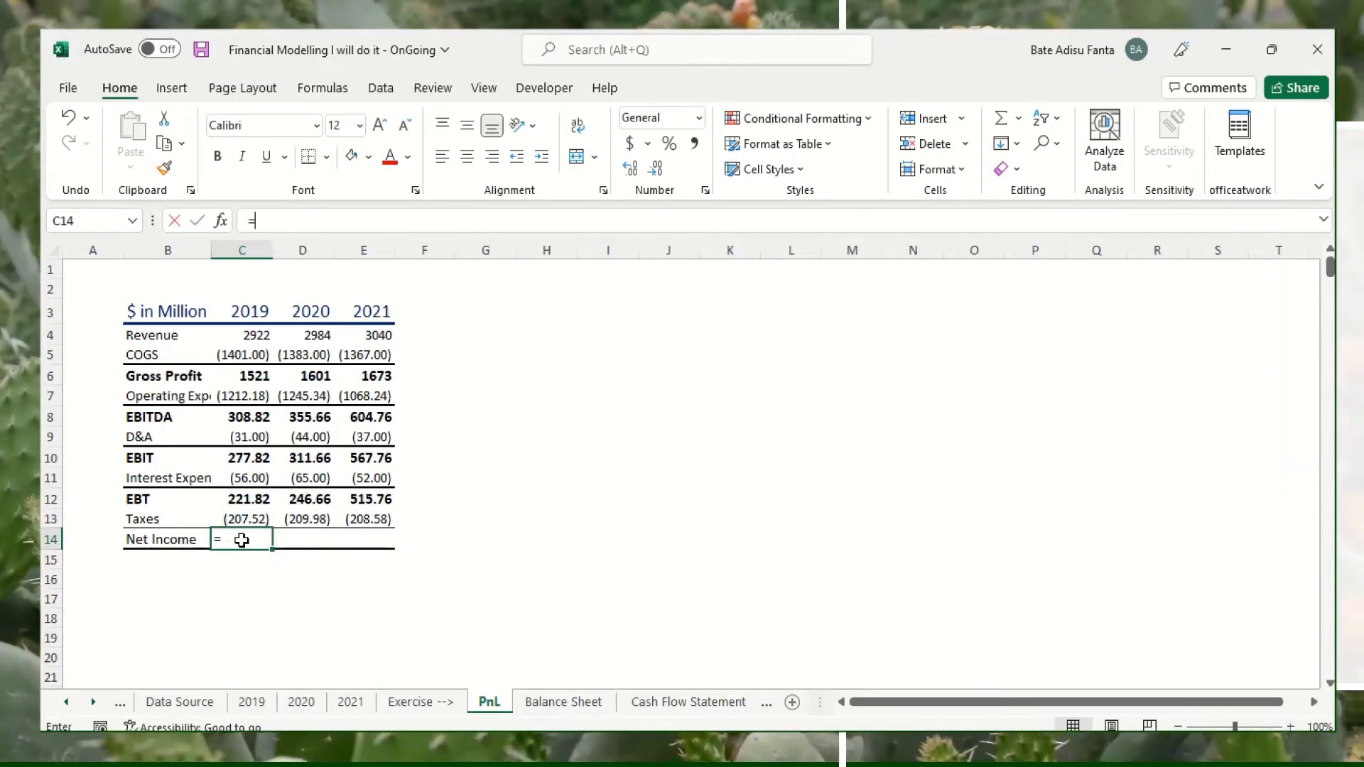
text(SUM()
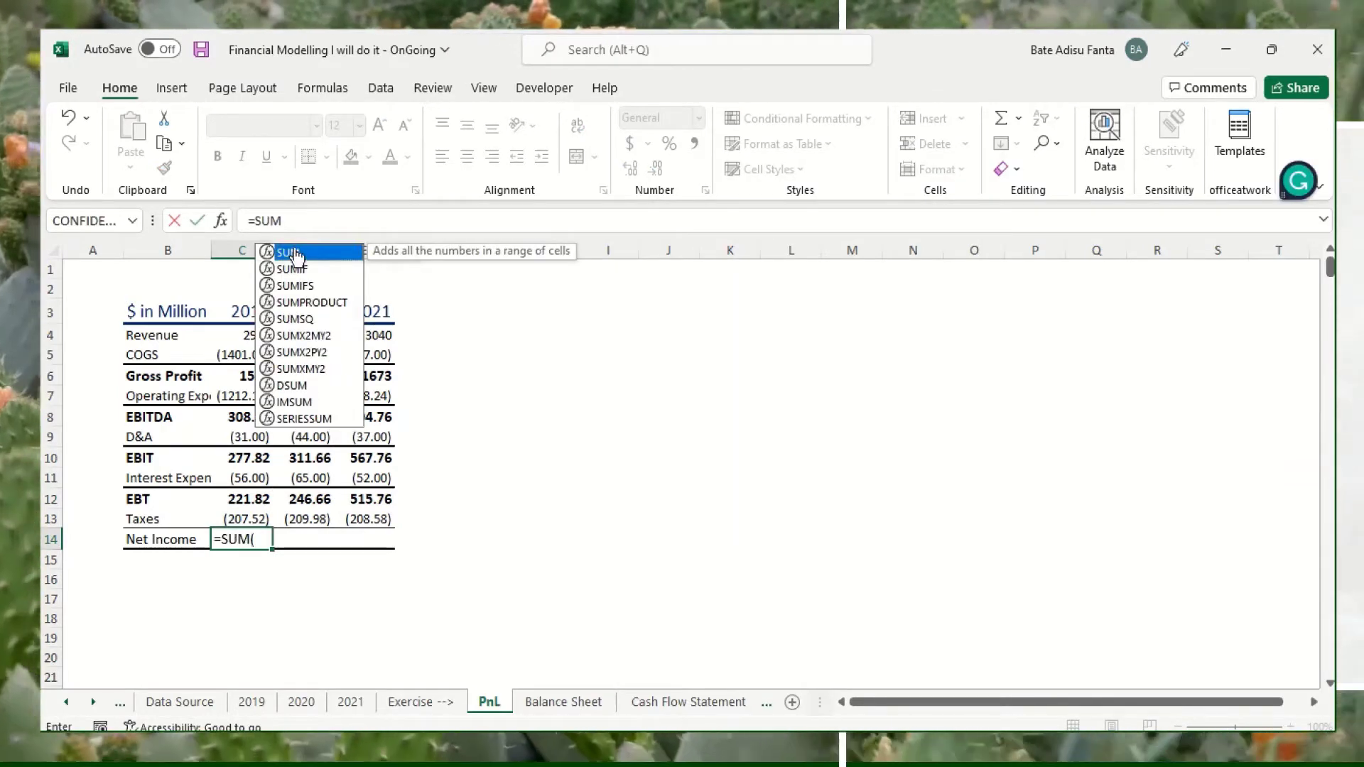
double_click(292, 253)
drag(249, 500, 250, 516)
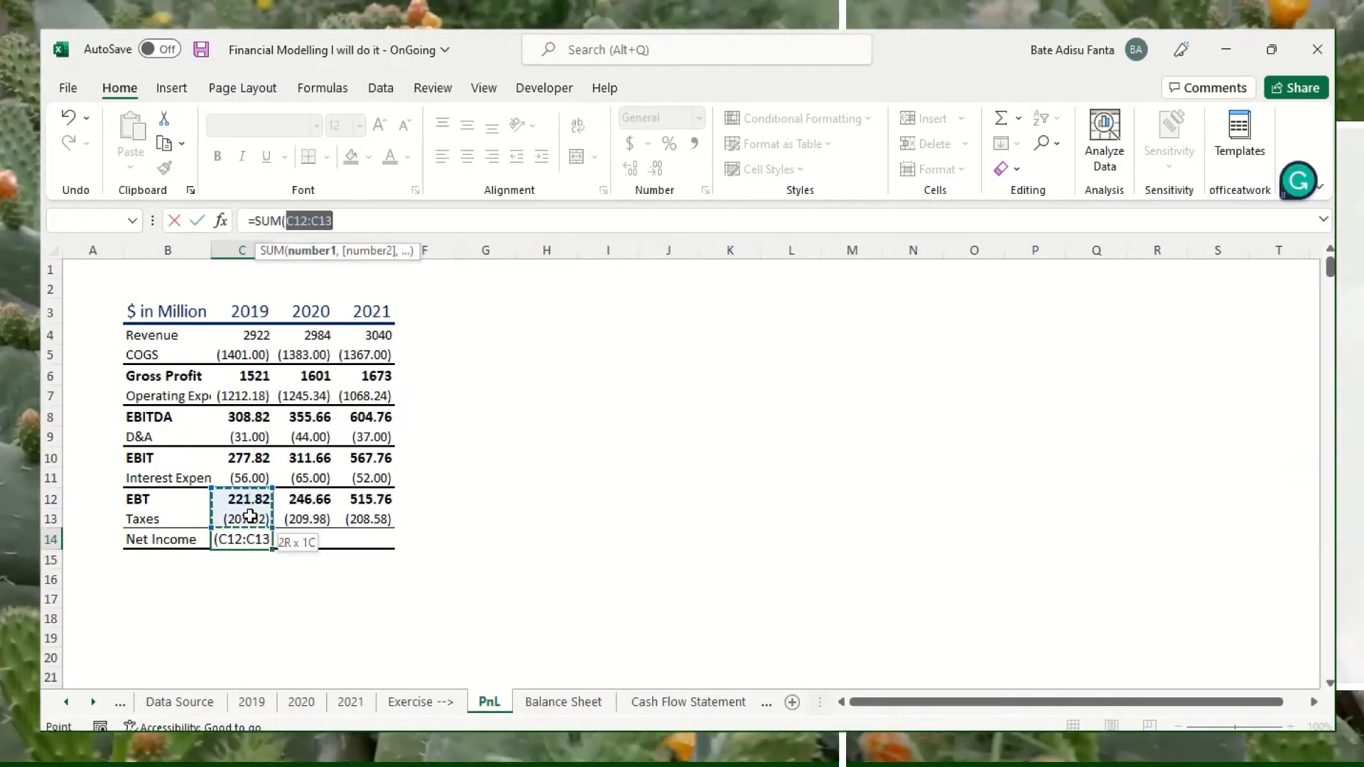
text())
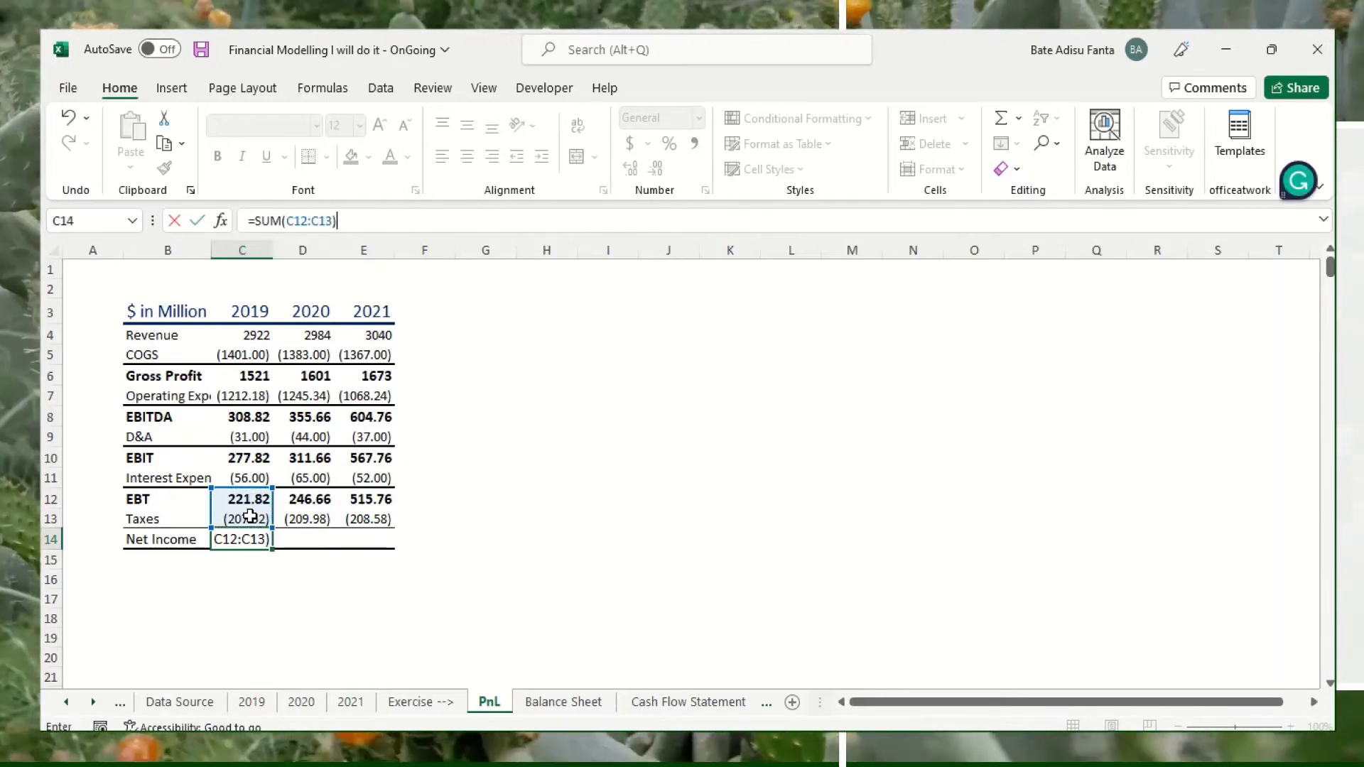
key(Return)
click(242, 538)
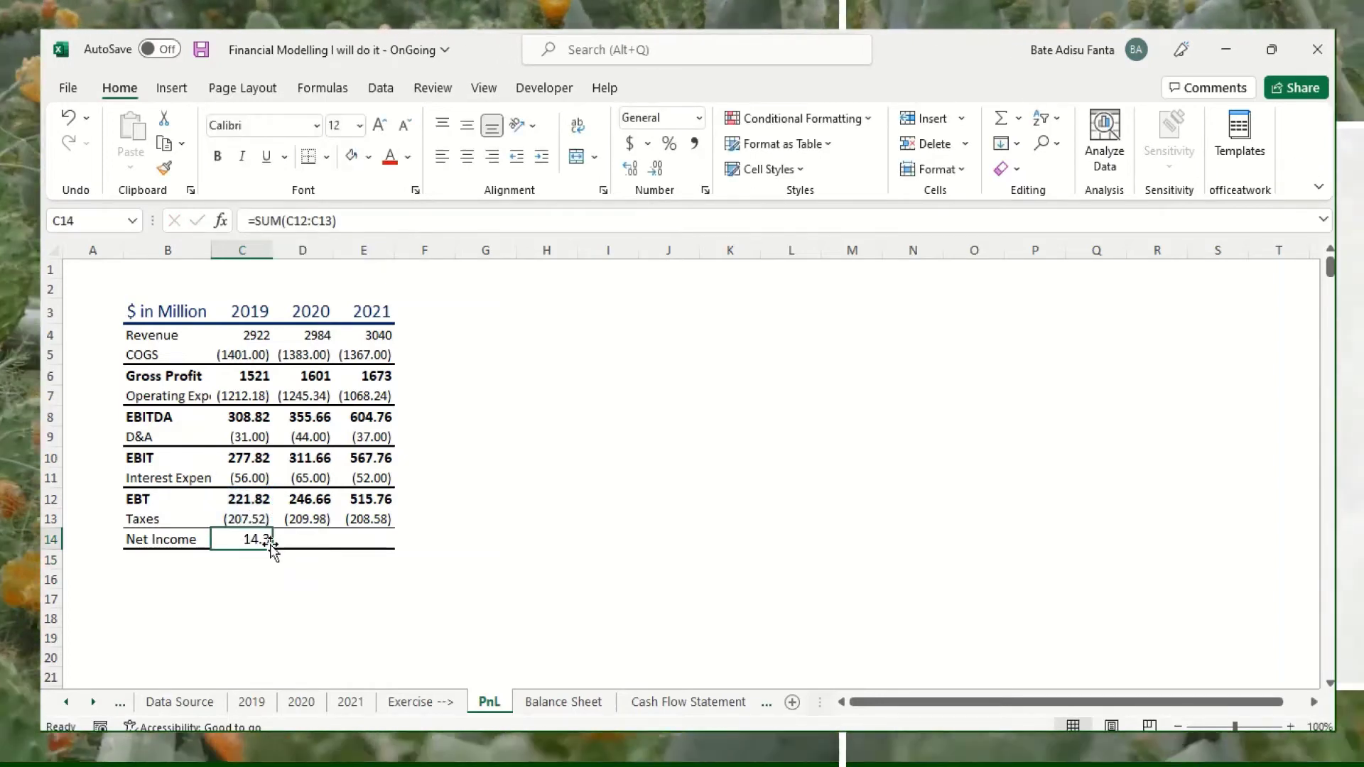
drag(272, 547, 395, 549)
key(ctrl+b)
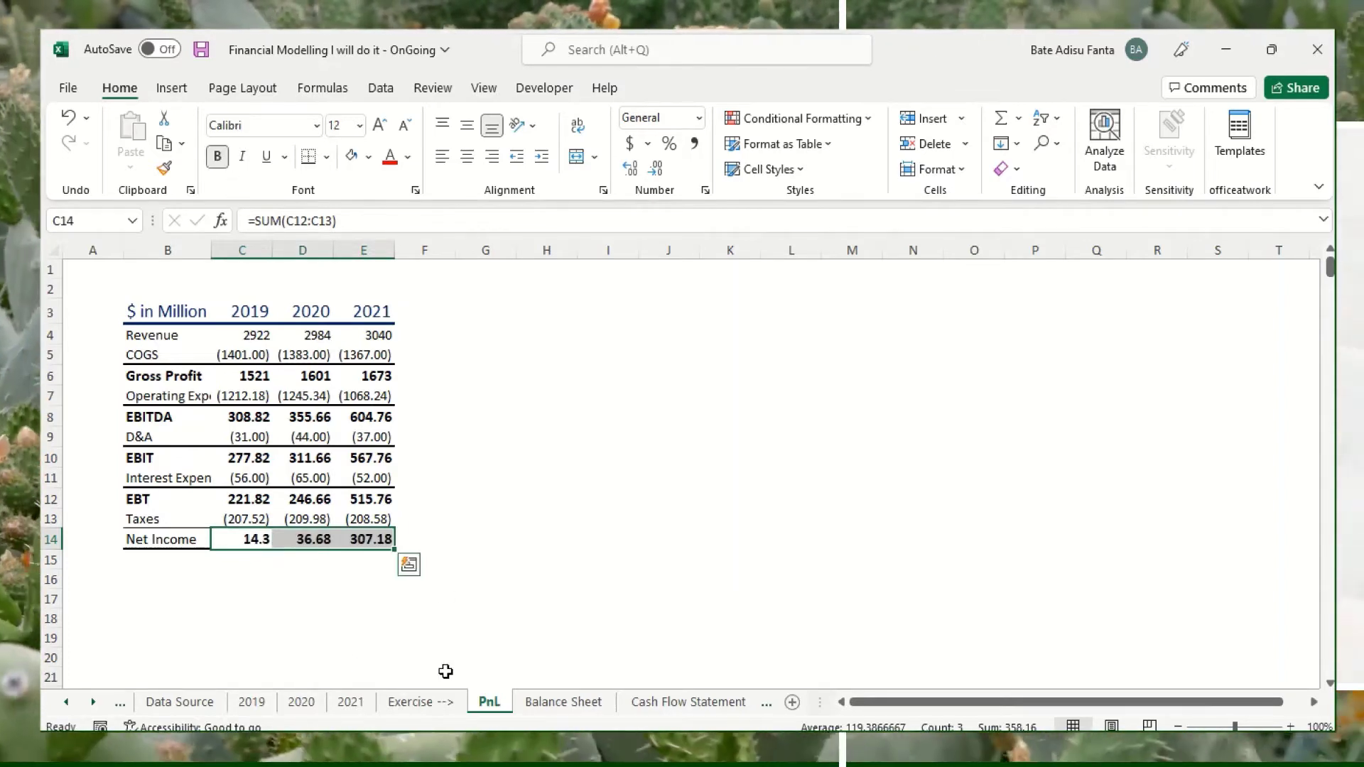
click(311, 614)
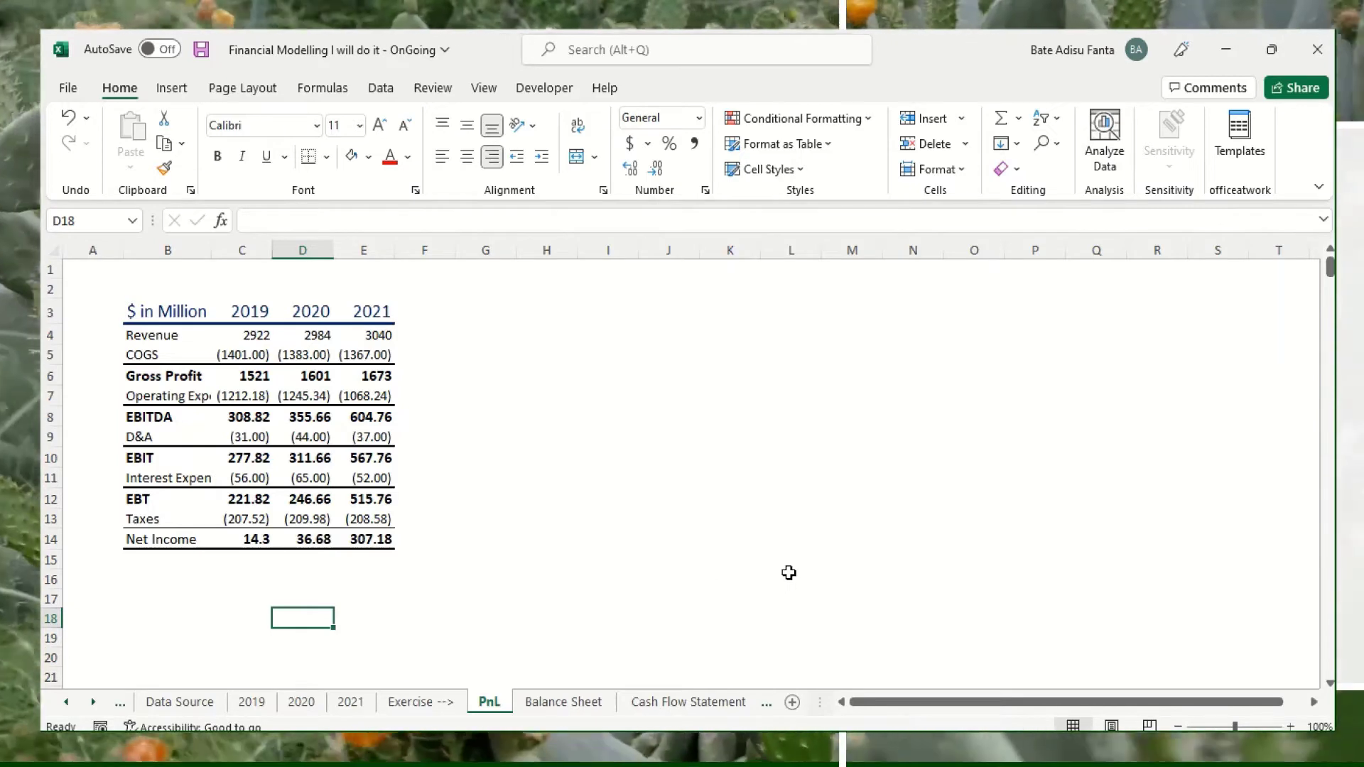
Enter the title PnL in cell B1 above the statement table
click(196, 274)
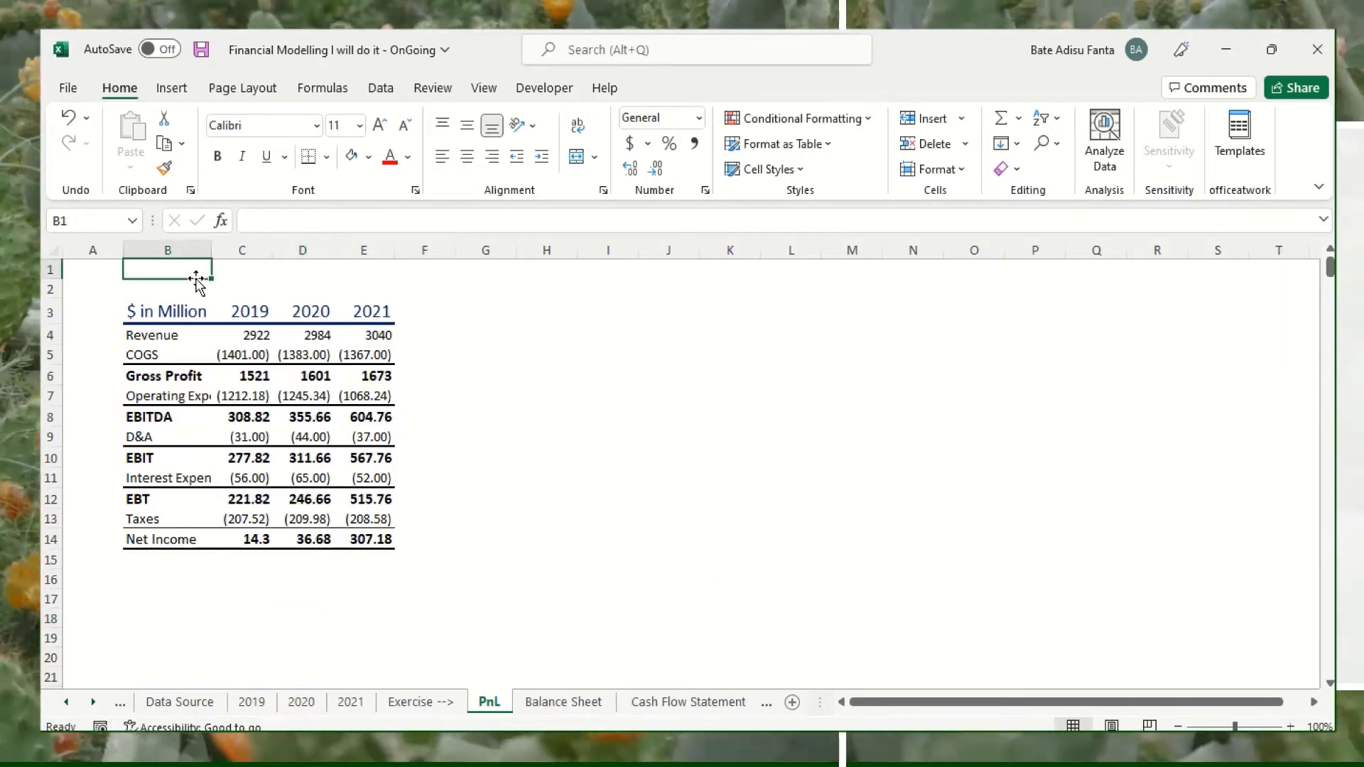
text(pnL)
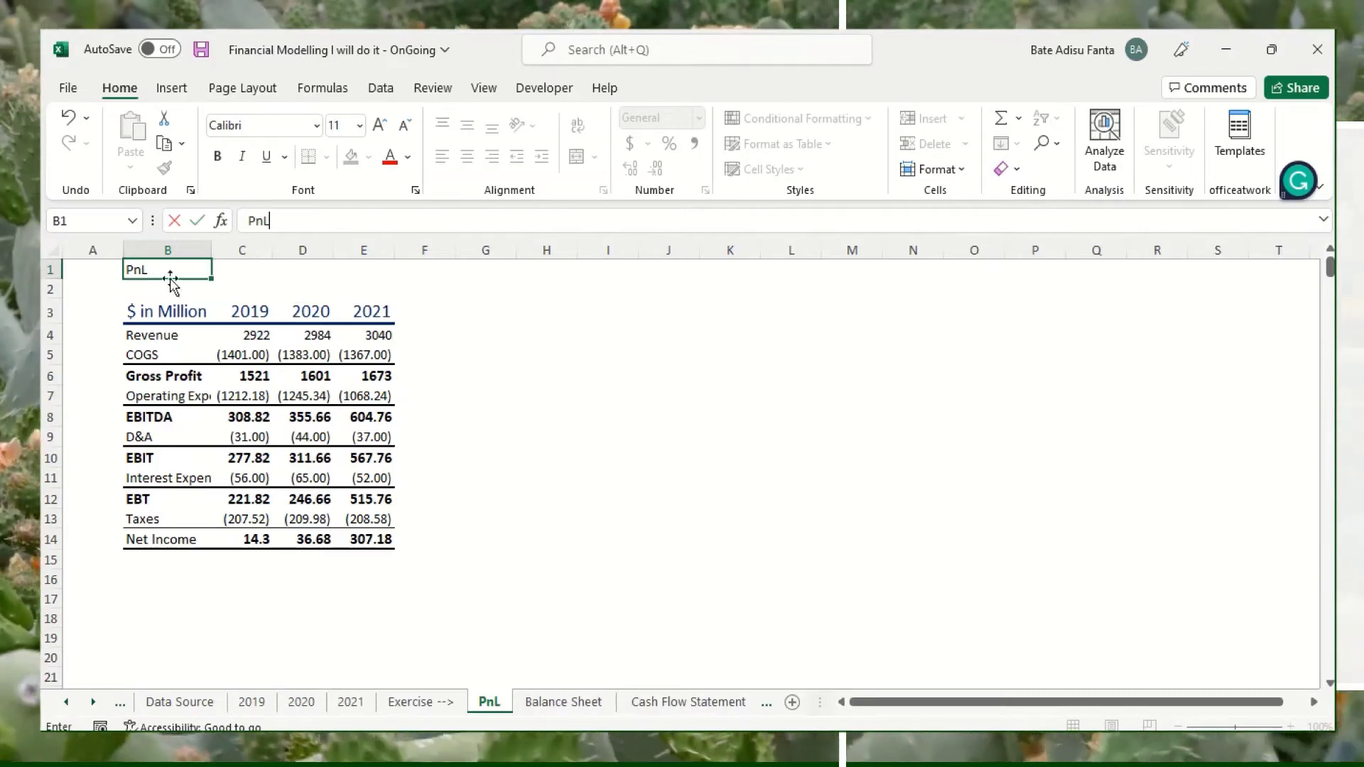
click(496, 321)
click(195, 289)
Fill the PnL title cell B1 with the standard dark blue color
click(139, 267)
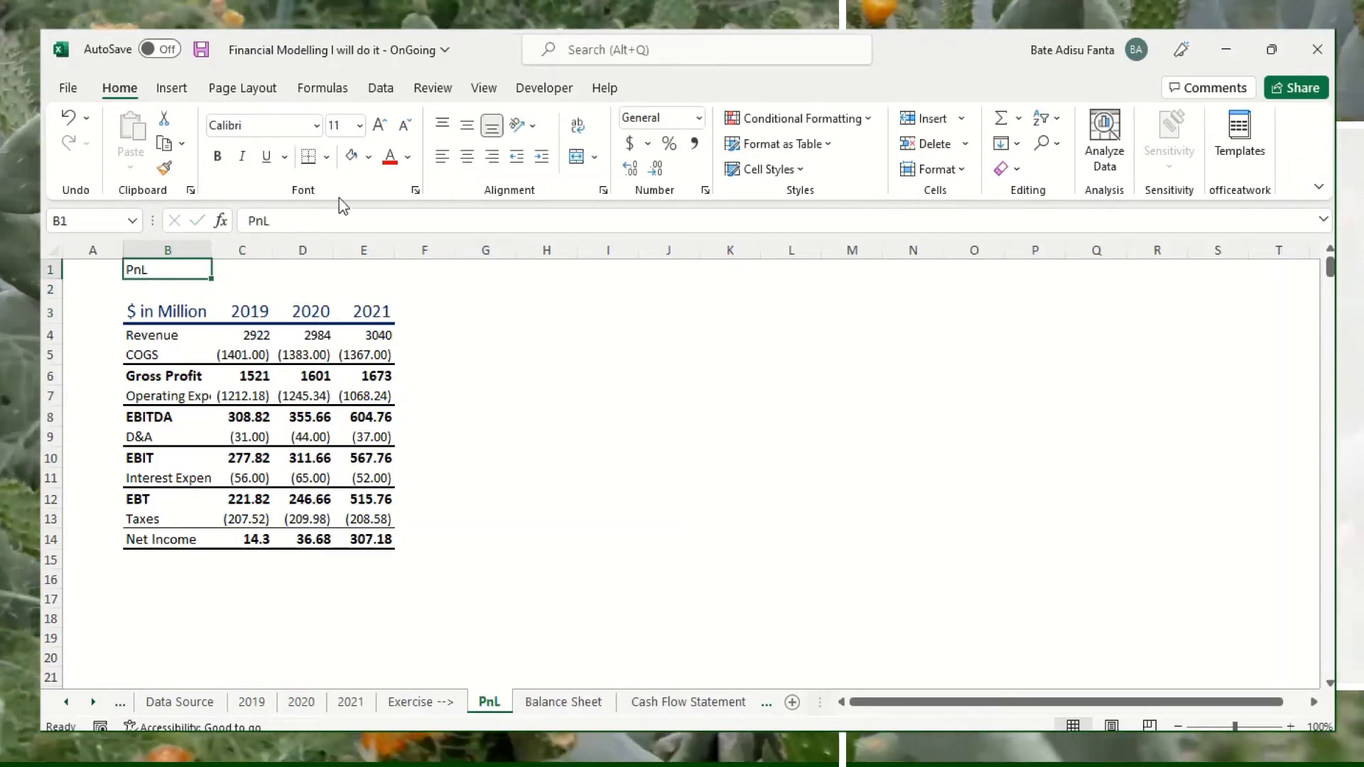
click(368, 157)
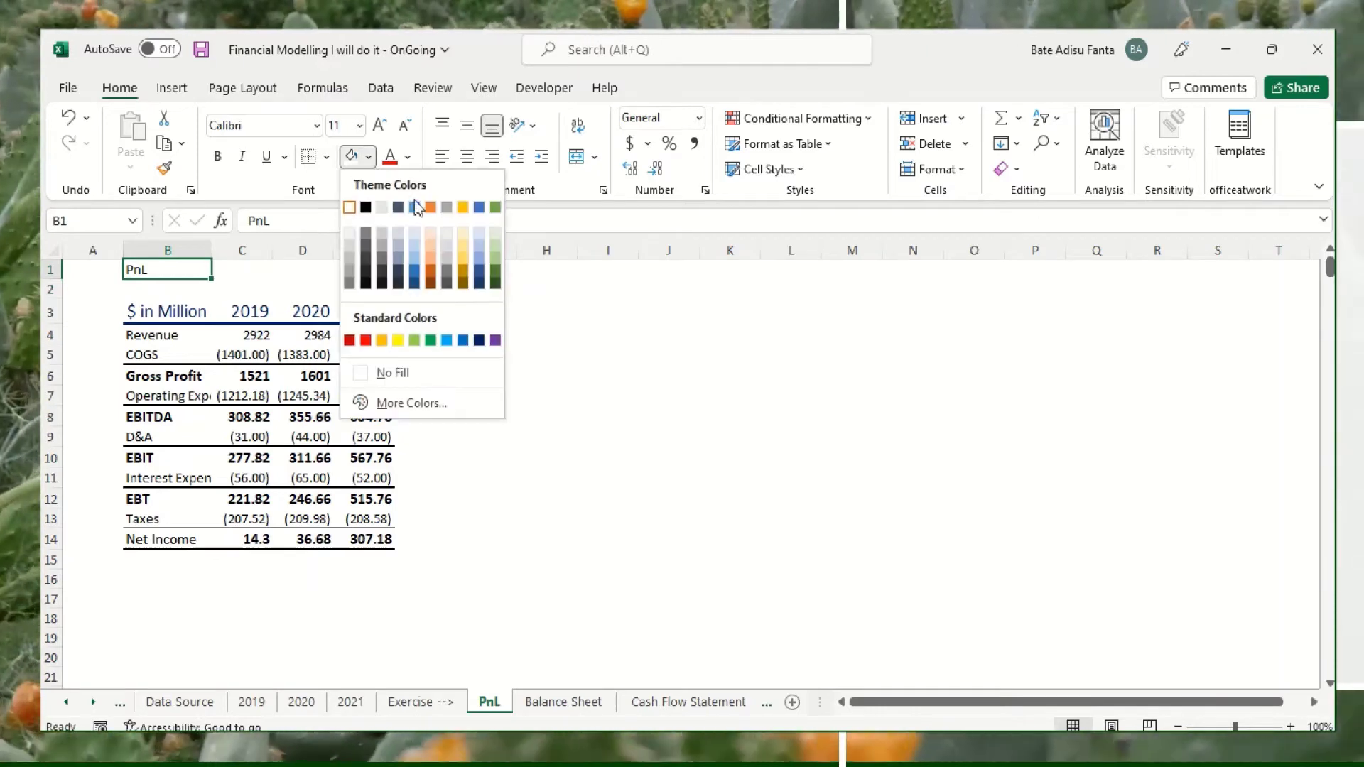
click(478, 340)
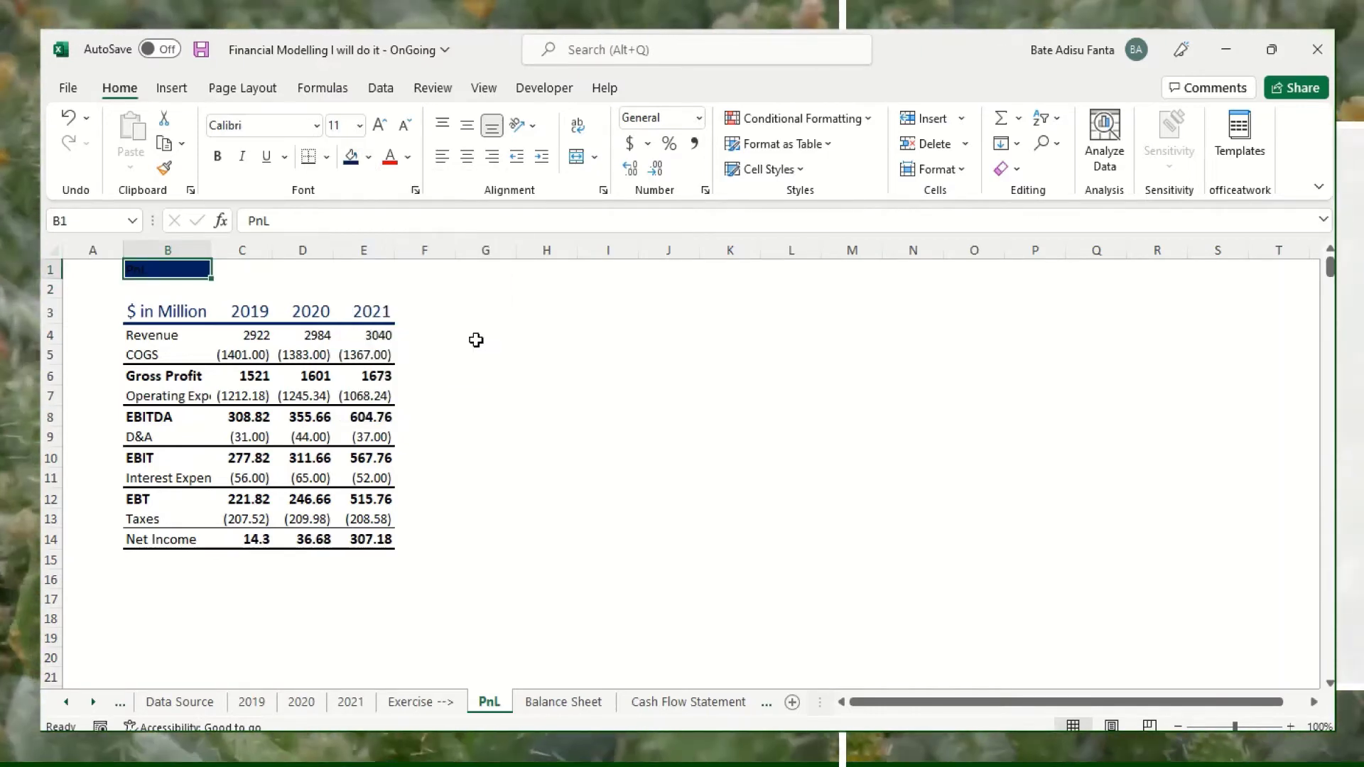
Change the fill of the PnL title cell B1 to the standard blue color
click(370, 158)
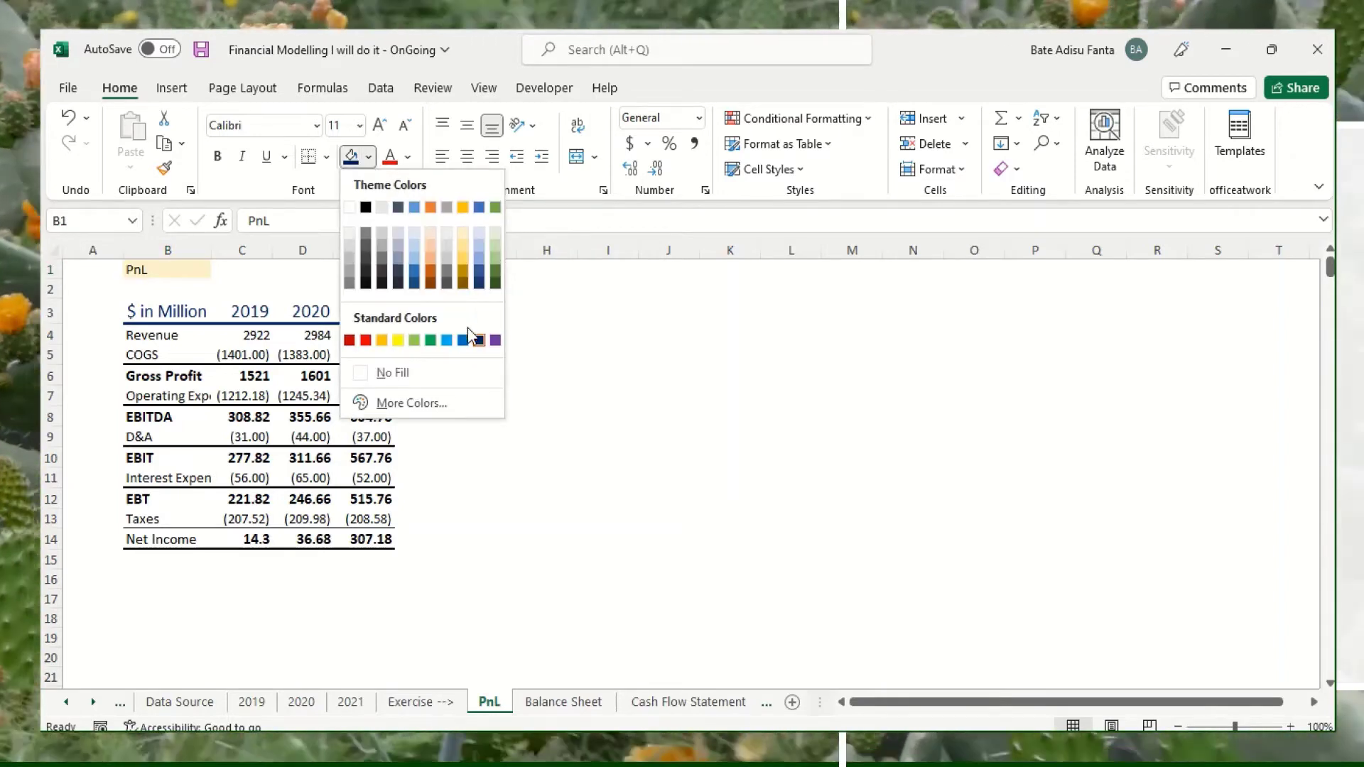
click(463, 342)
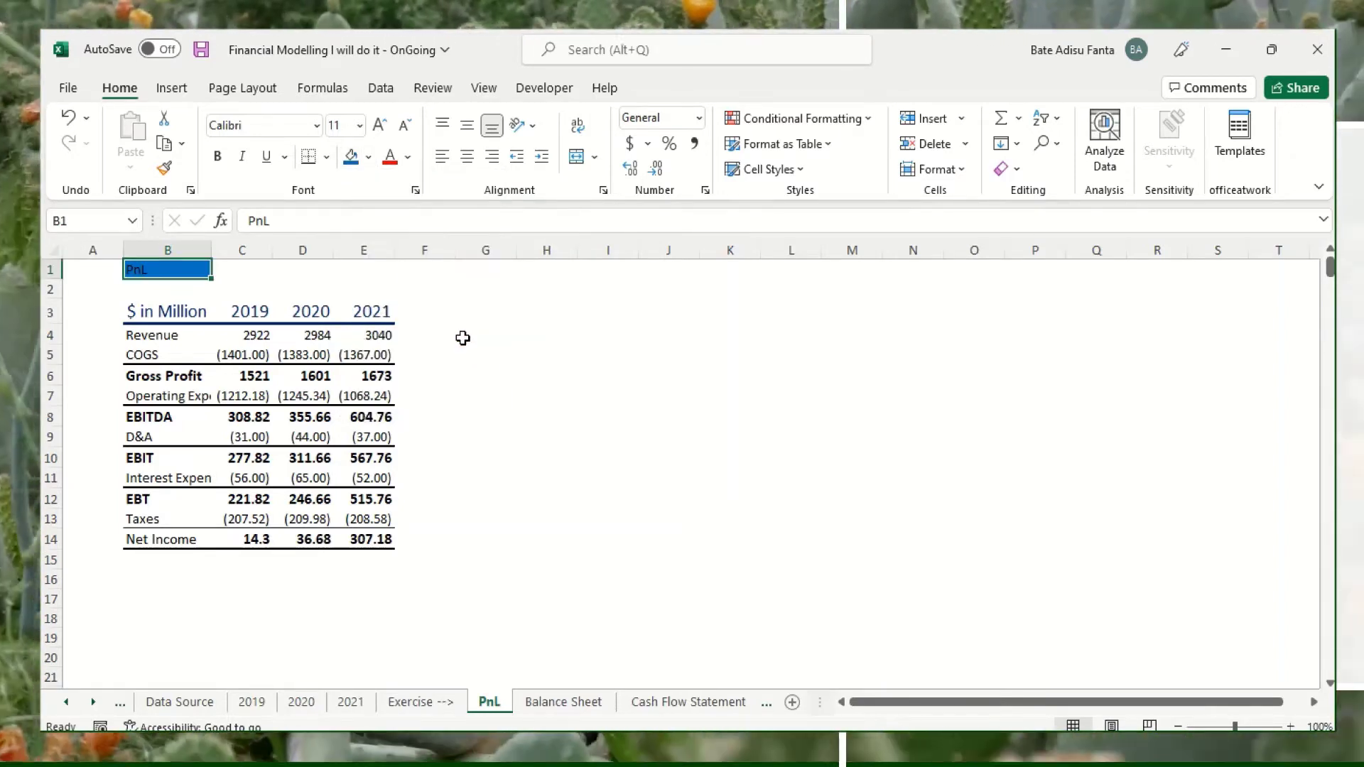
click(369, 158)
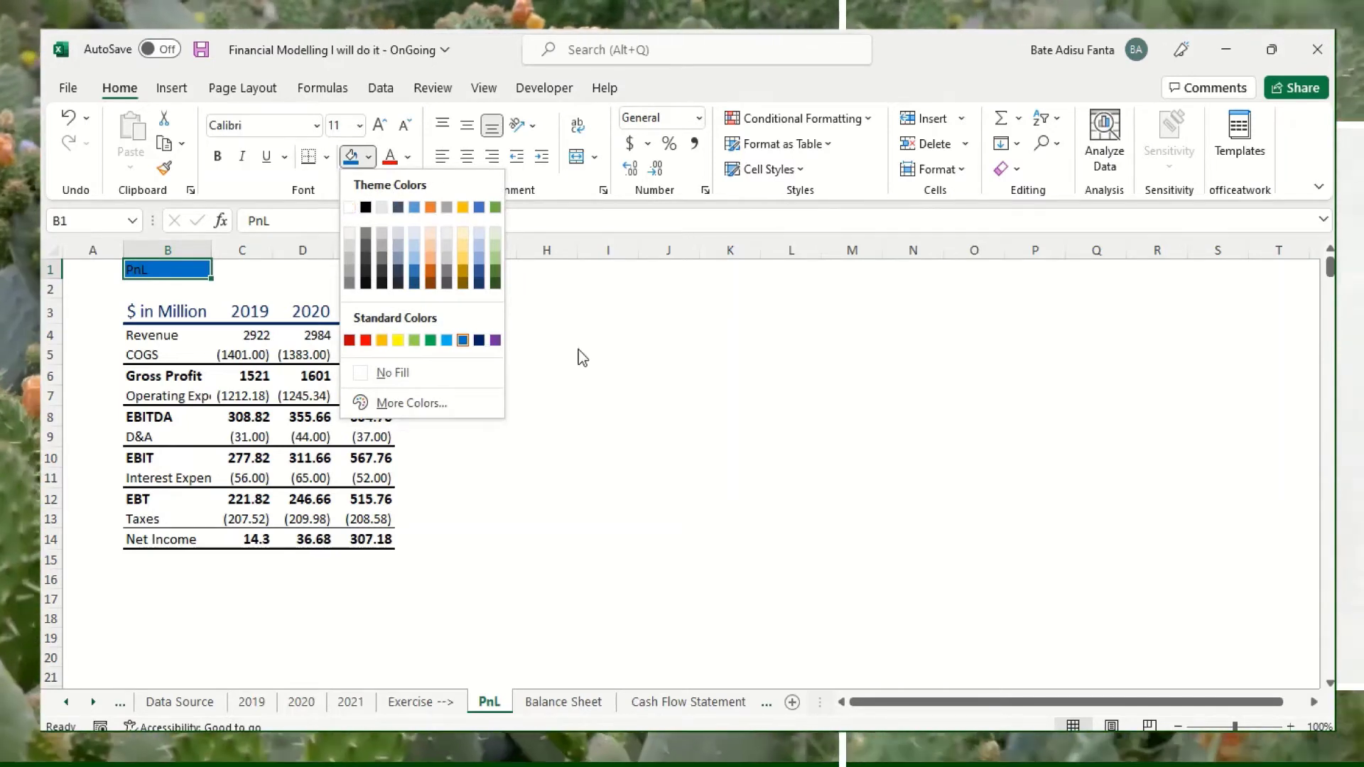
key(Escape)
click(408, 157)
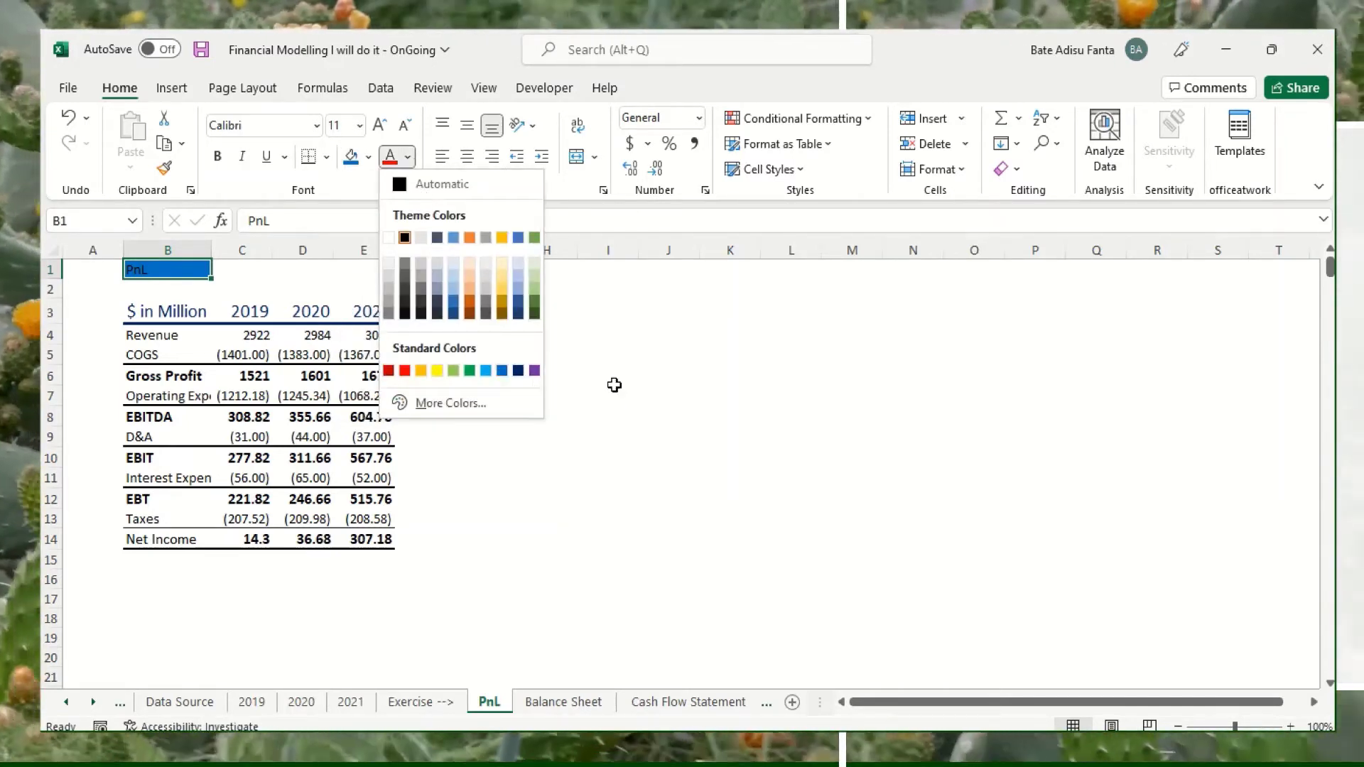
key(Escape)
key(Down)
key(Down)
key(Right)
click(174, 269)
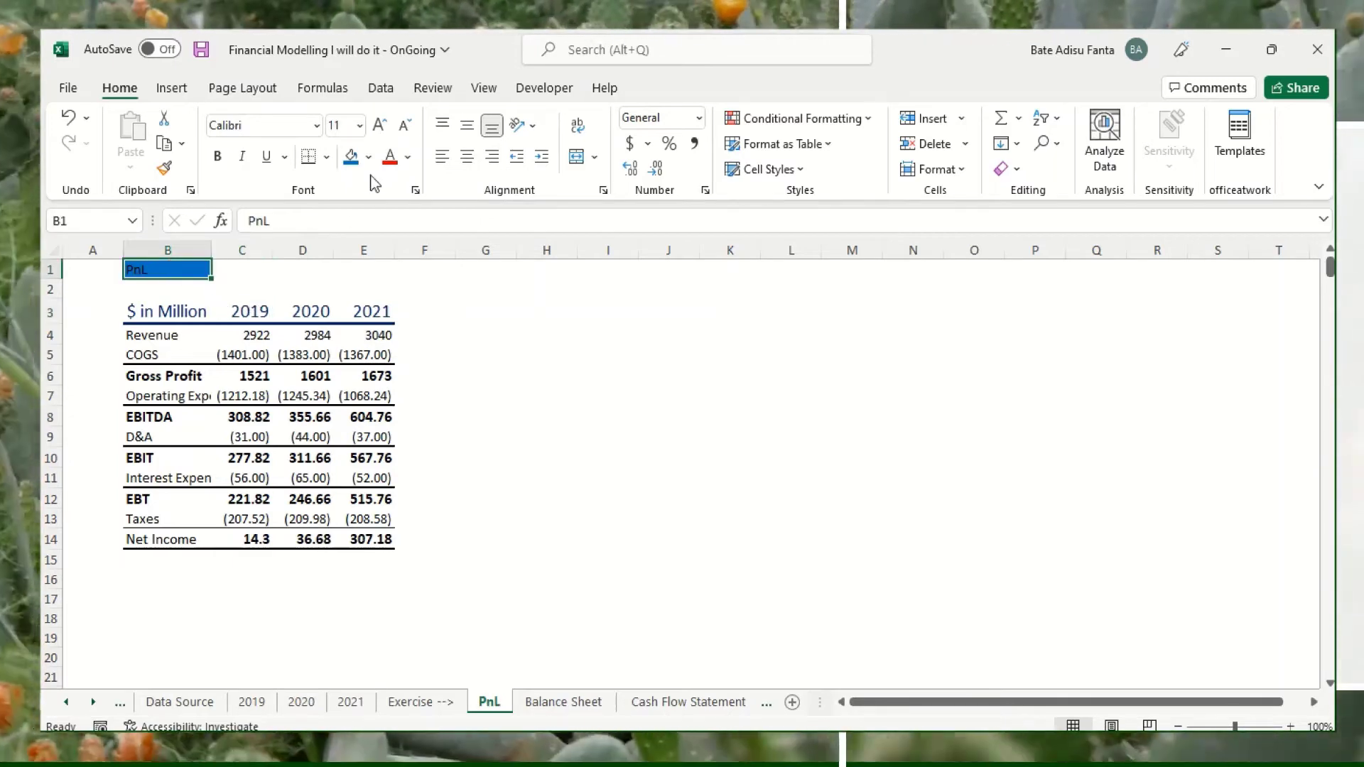
Remove the fill from the PnL title cell B1 and make its text standard dark blue and bold
click(369, 157)
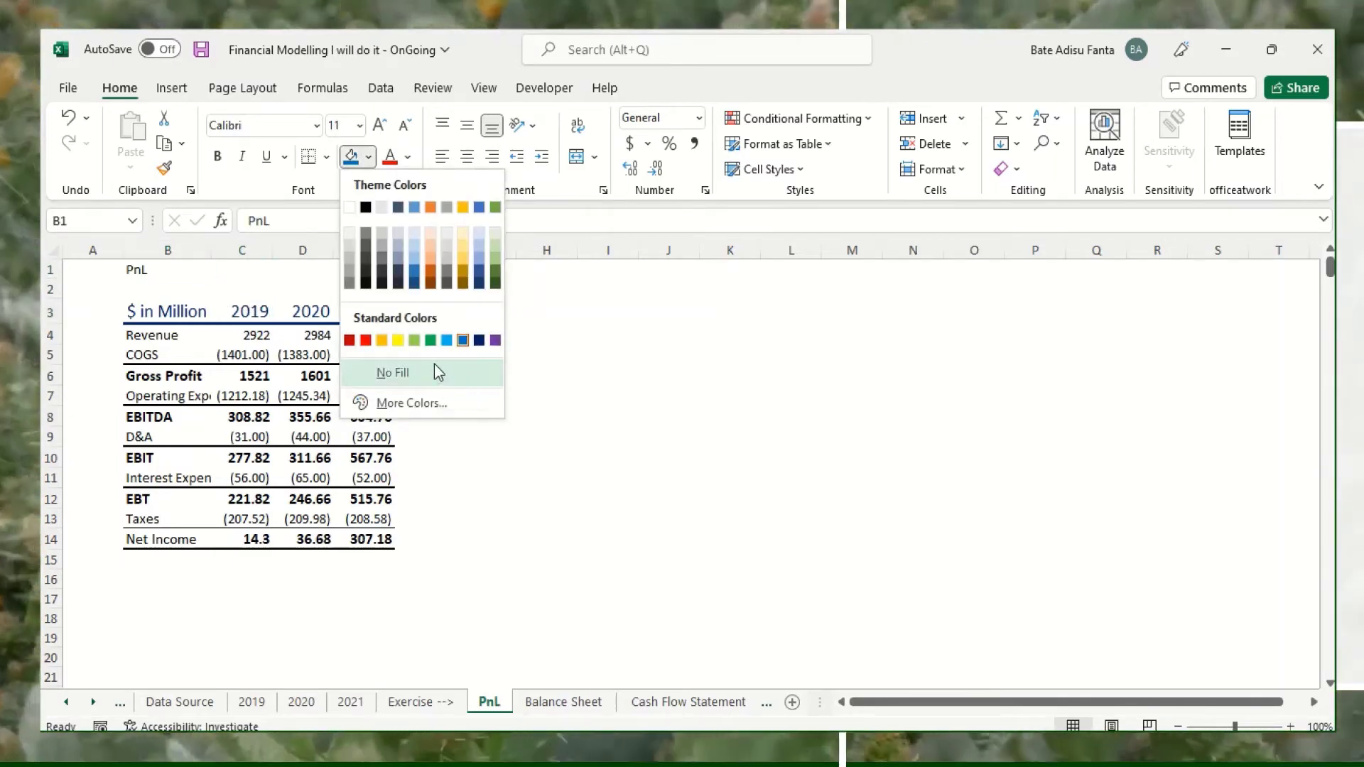
click(434, 371)
click(409, 159)
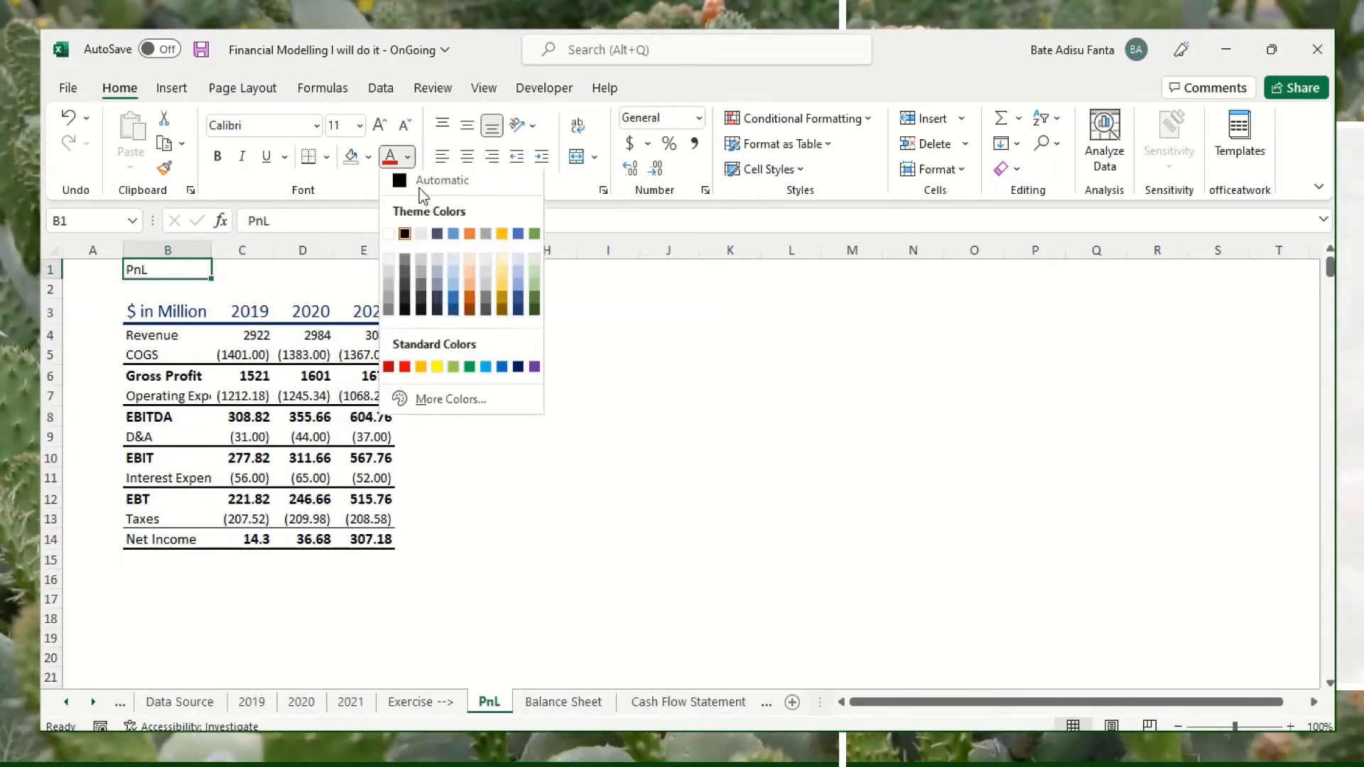
click(518, 371)
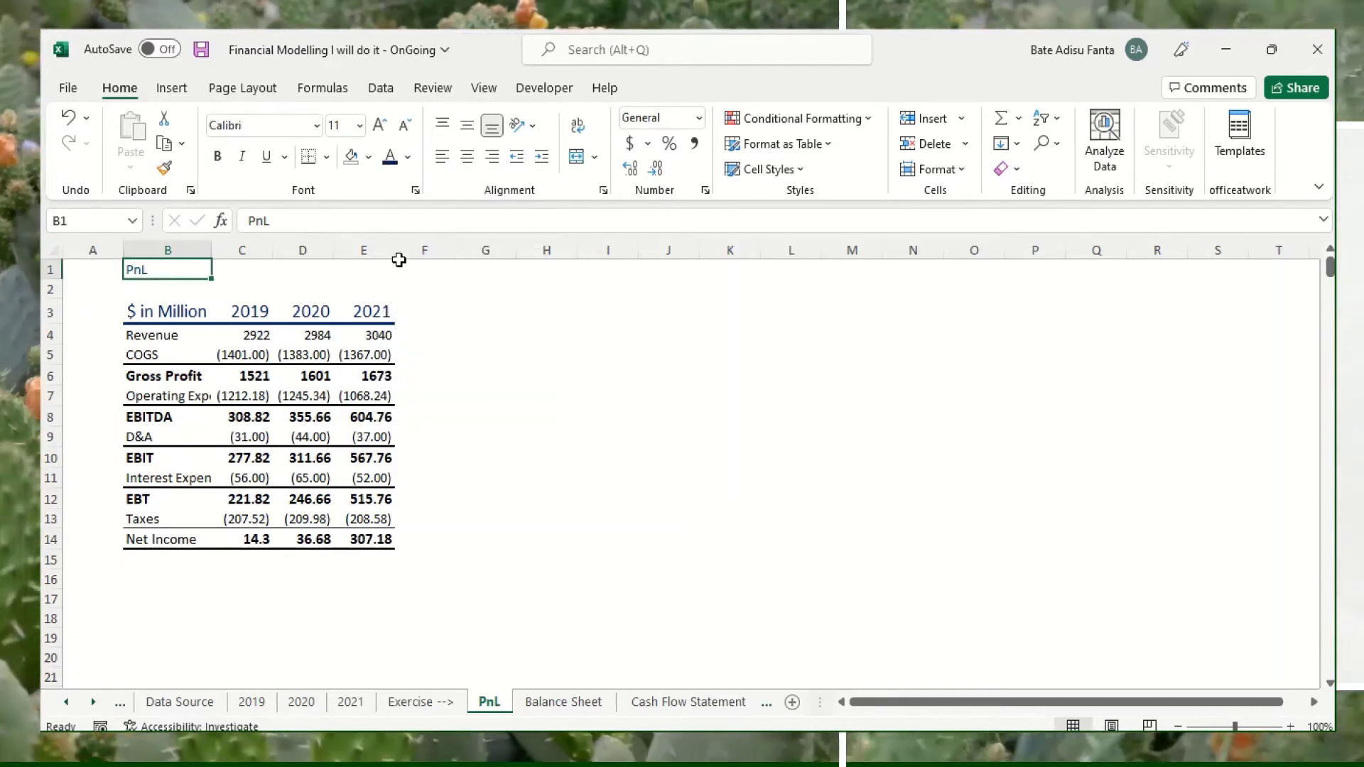
click(213, 156)
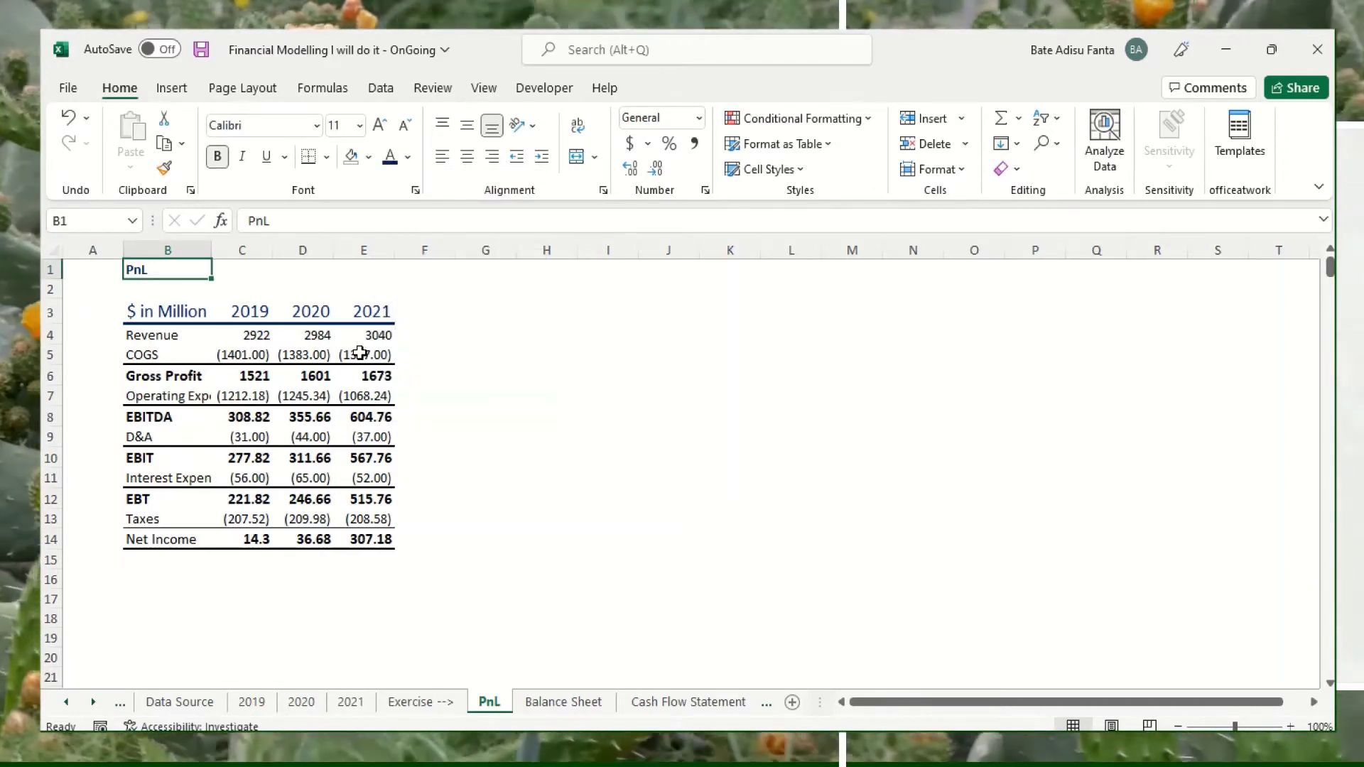
Set the font size of the PnL title in cell B1 to 12
key(ctrl+shift+o)
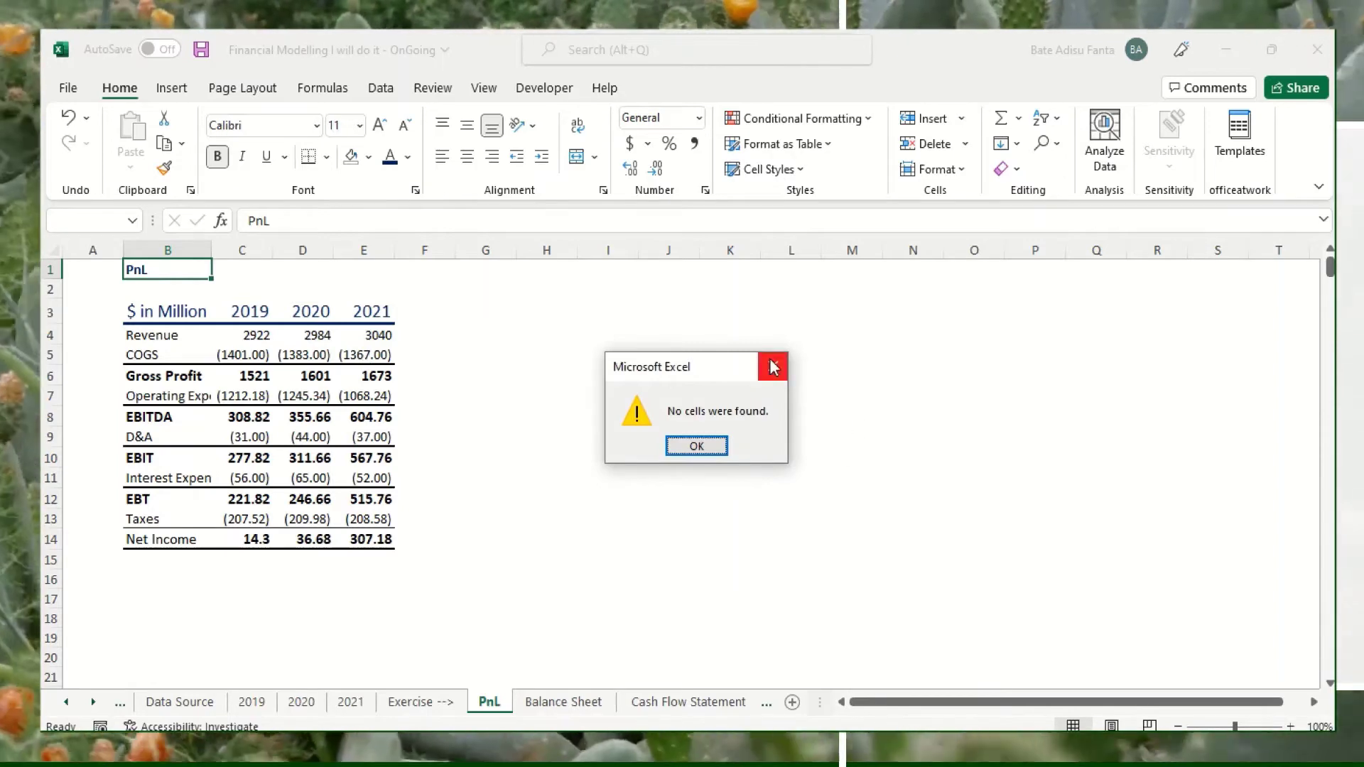
click(773, 366)
click(361, 126)
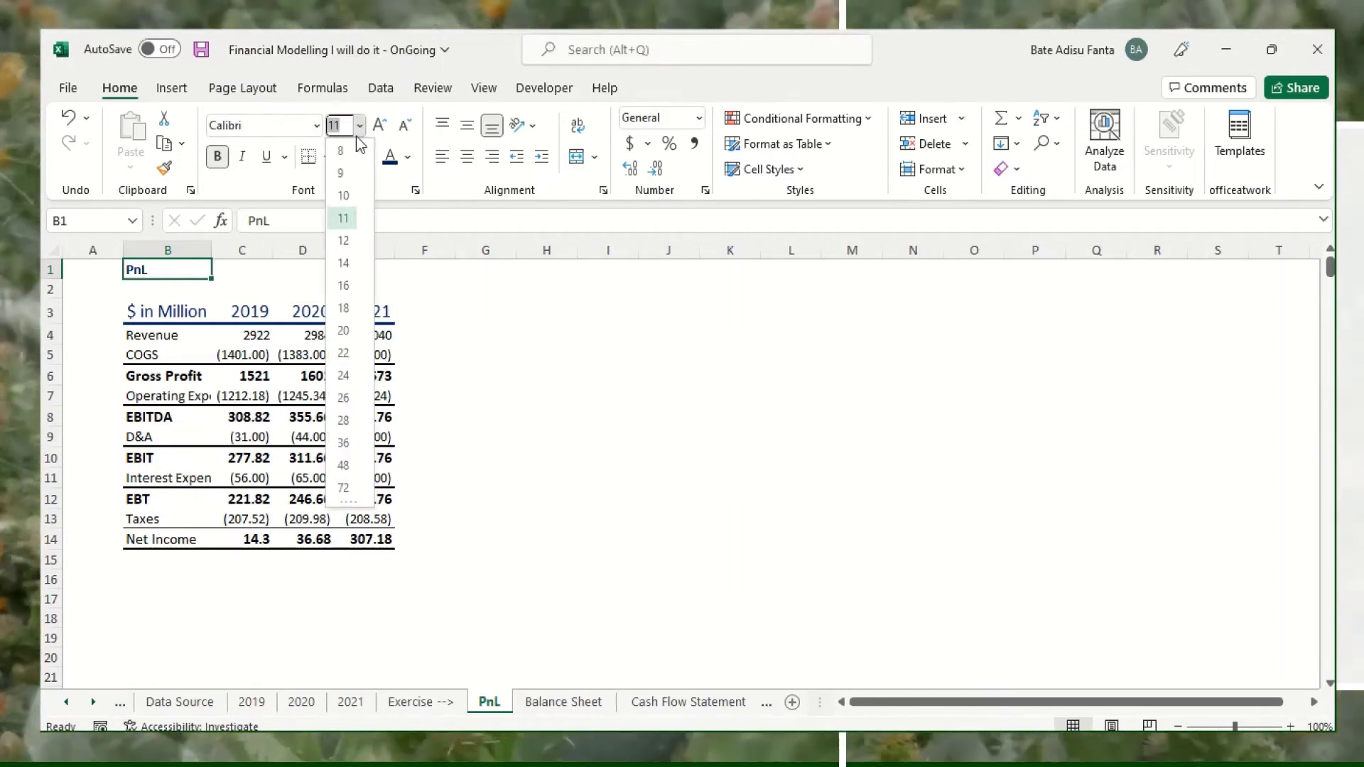
click(344, 245)
click(481, 354)
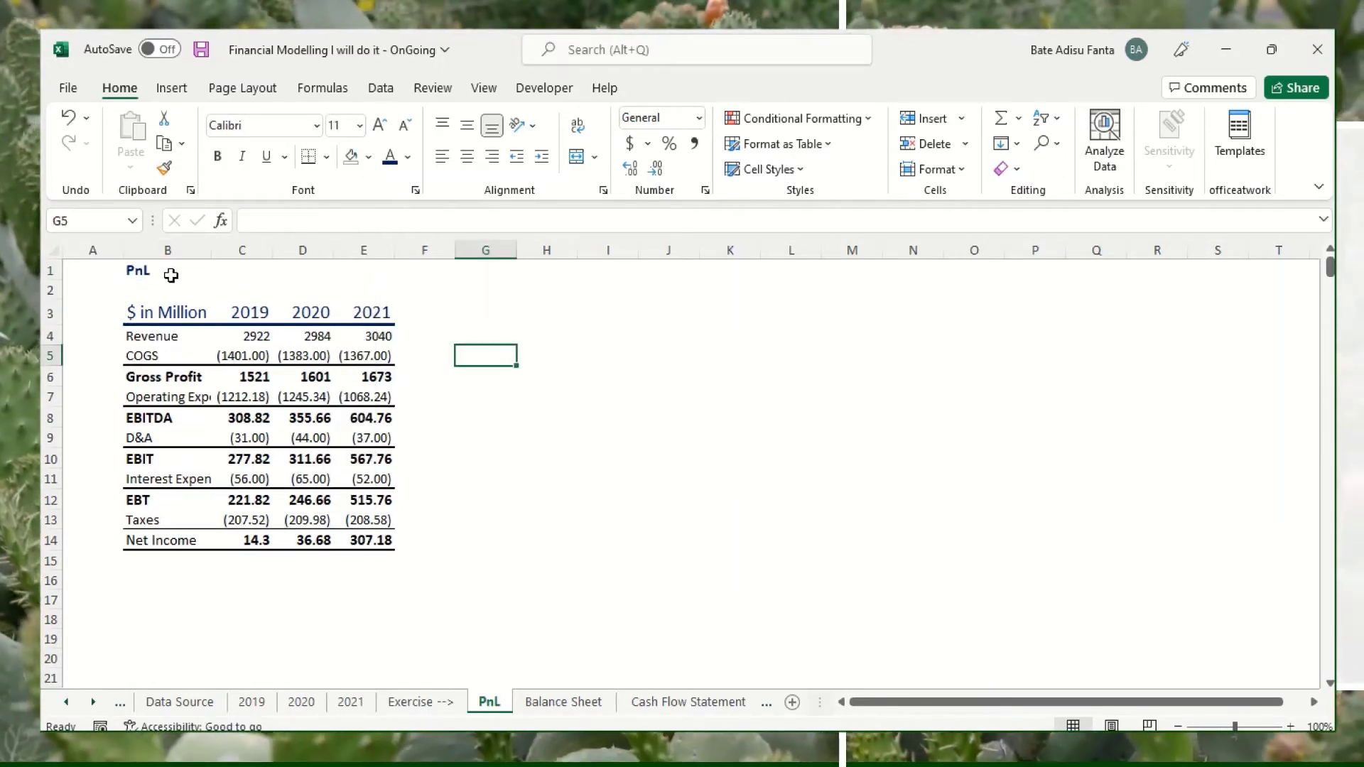
click(171, 271)
click(557, 441)
scroll(516, 541, down, 2)
scroll(516, 540, up, 2)
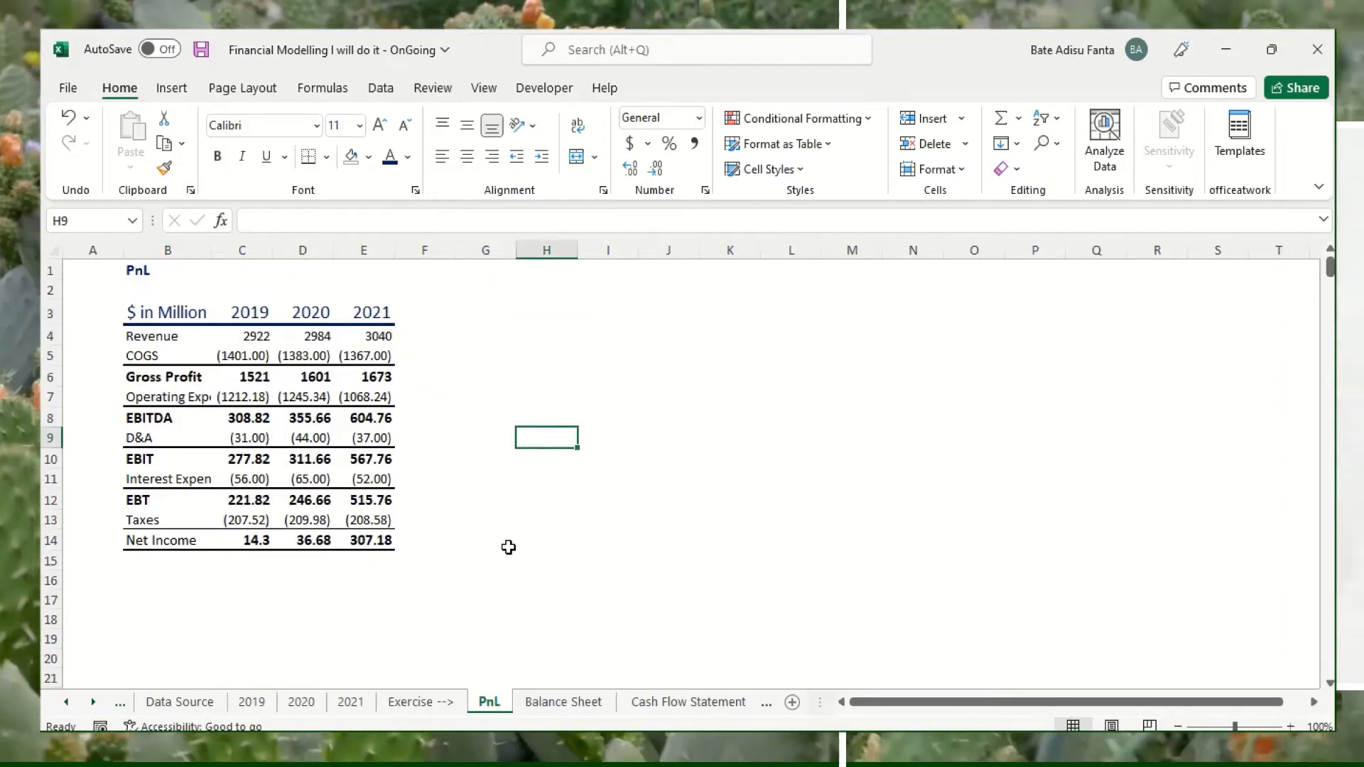
Narrow the empty column F so it acts as a spacer beside the 2021 column
click(458, 541)
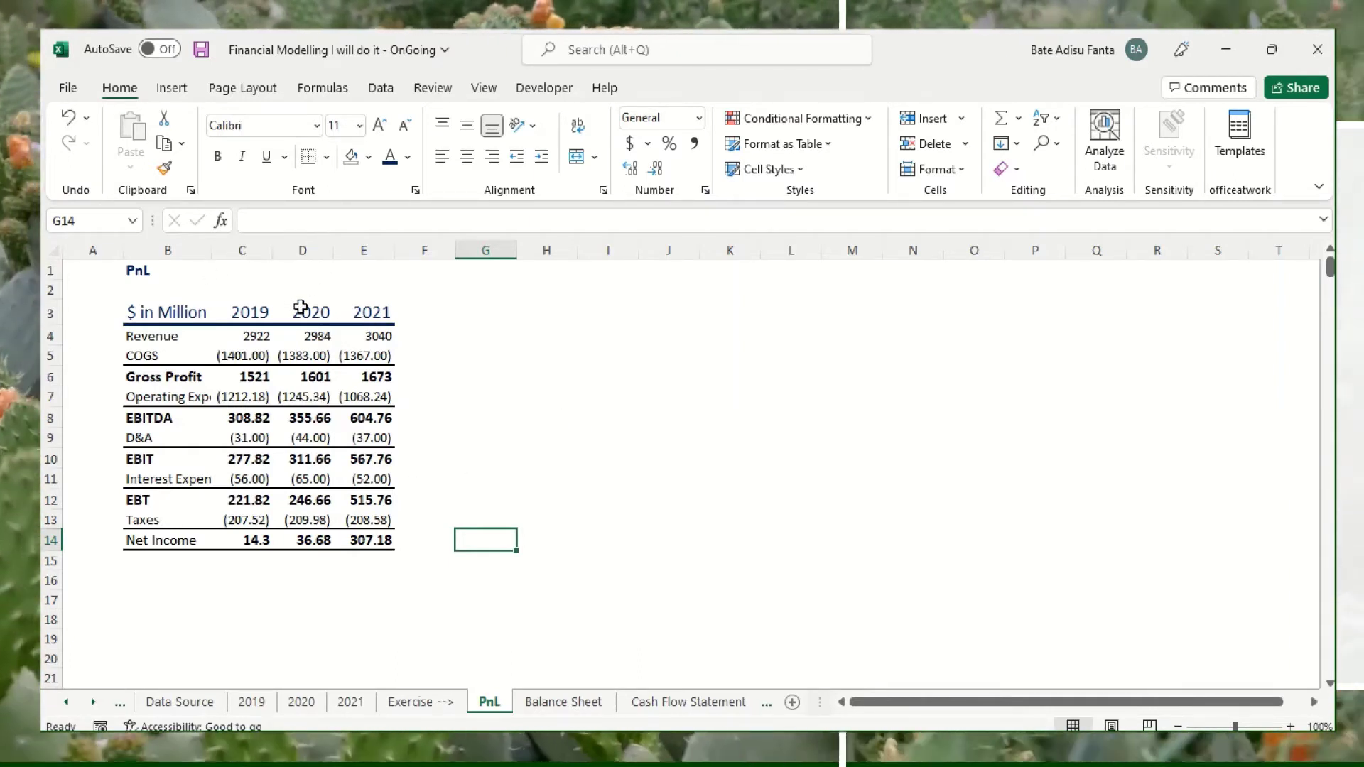
click(581, 494)
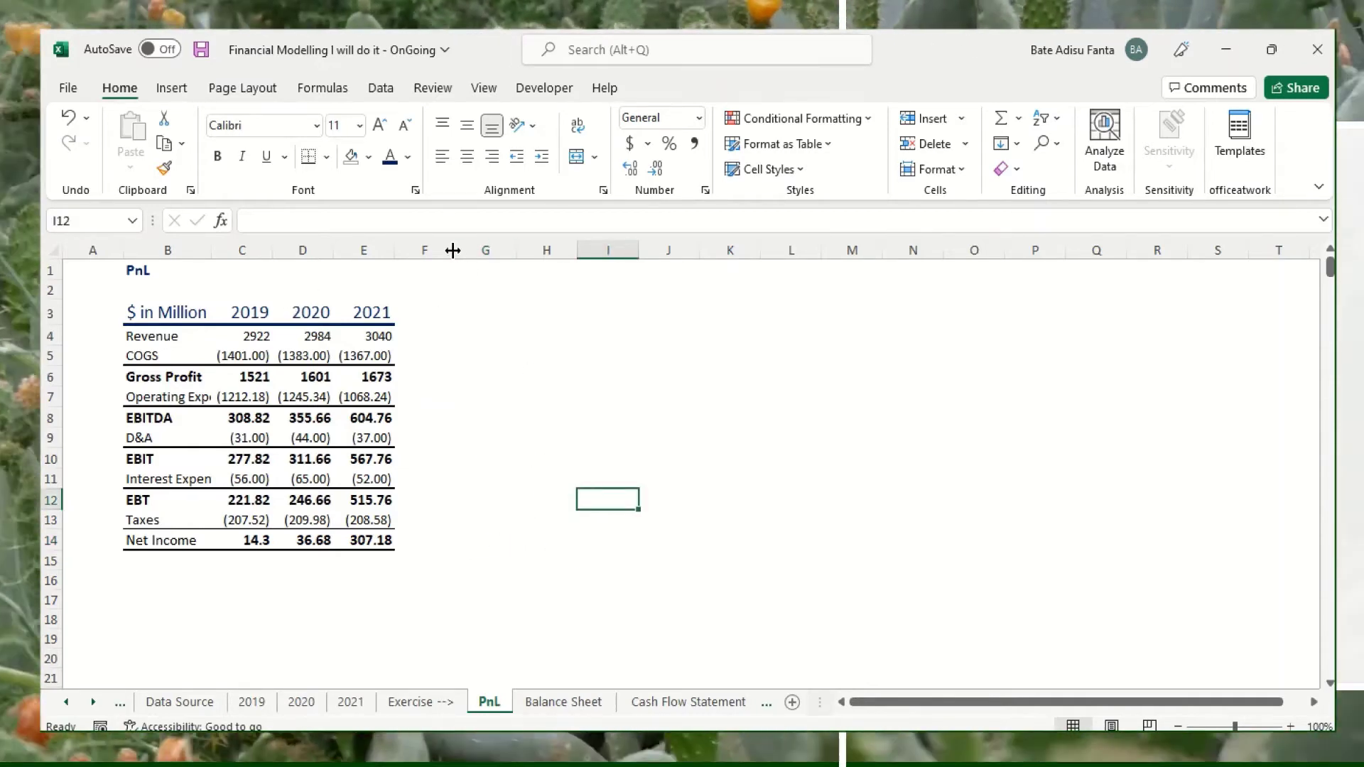
drag(452, 250, 428, 250)
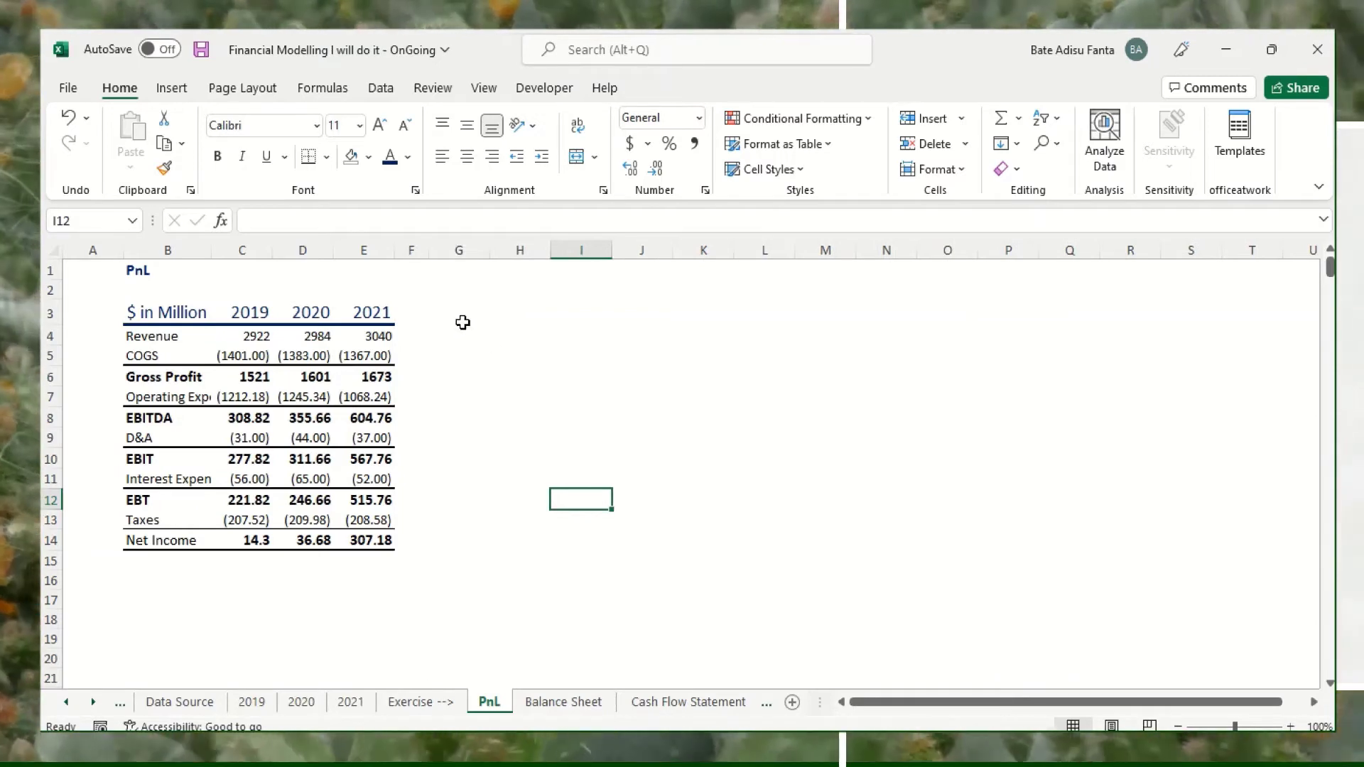
click(463, 318)
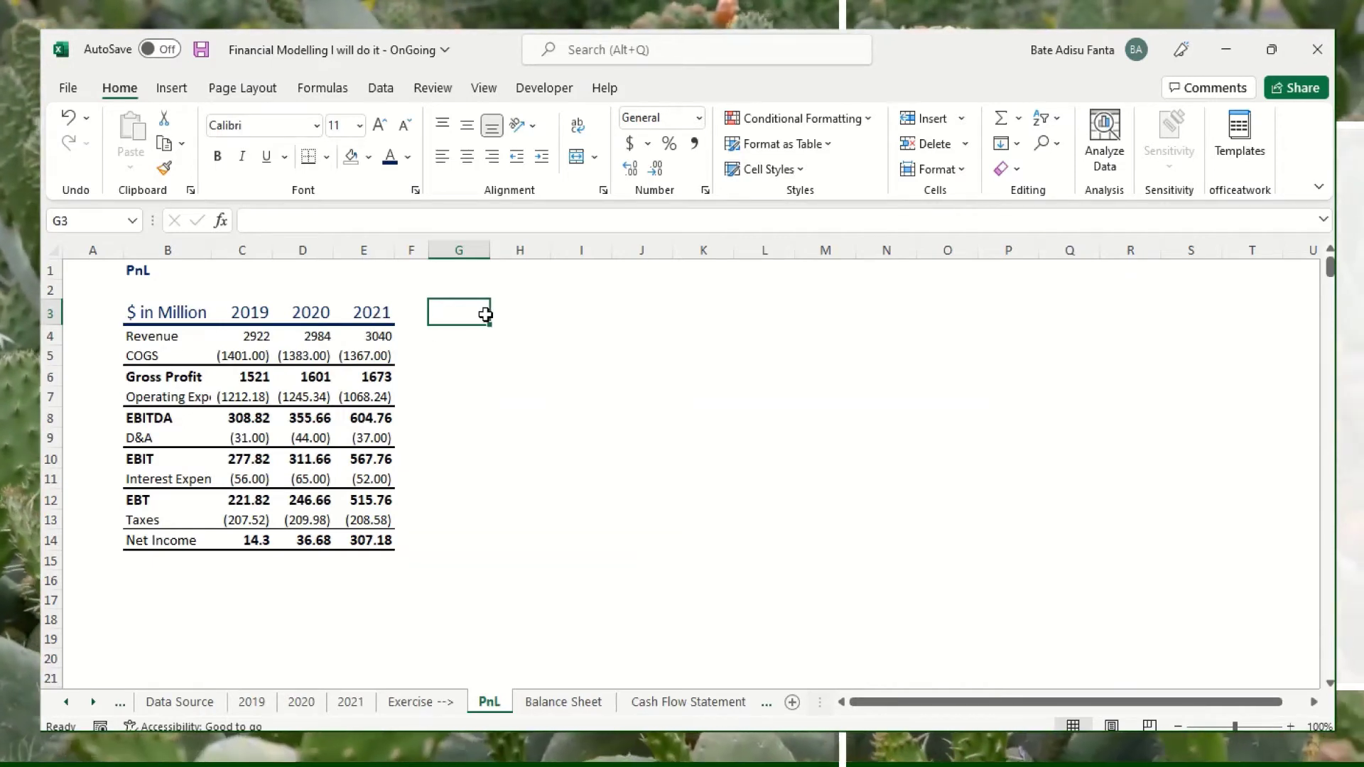
text(VAr)
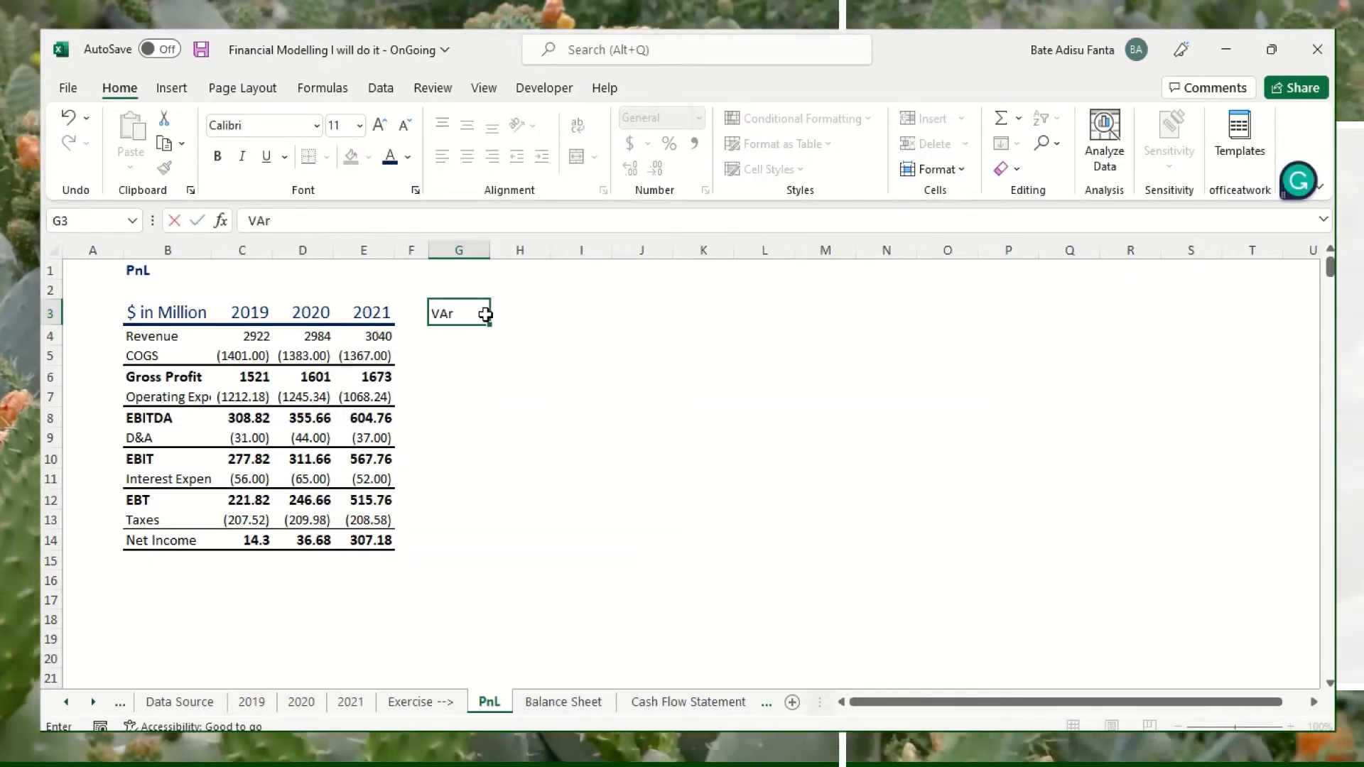
key(BackSpace)
click(501, 375)
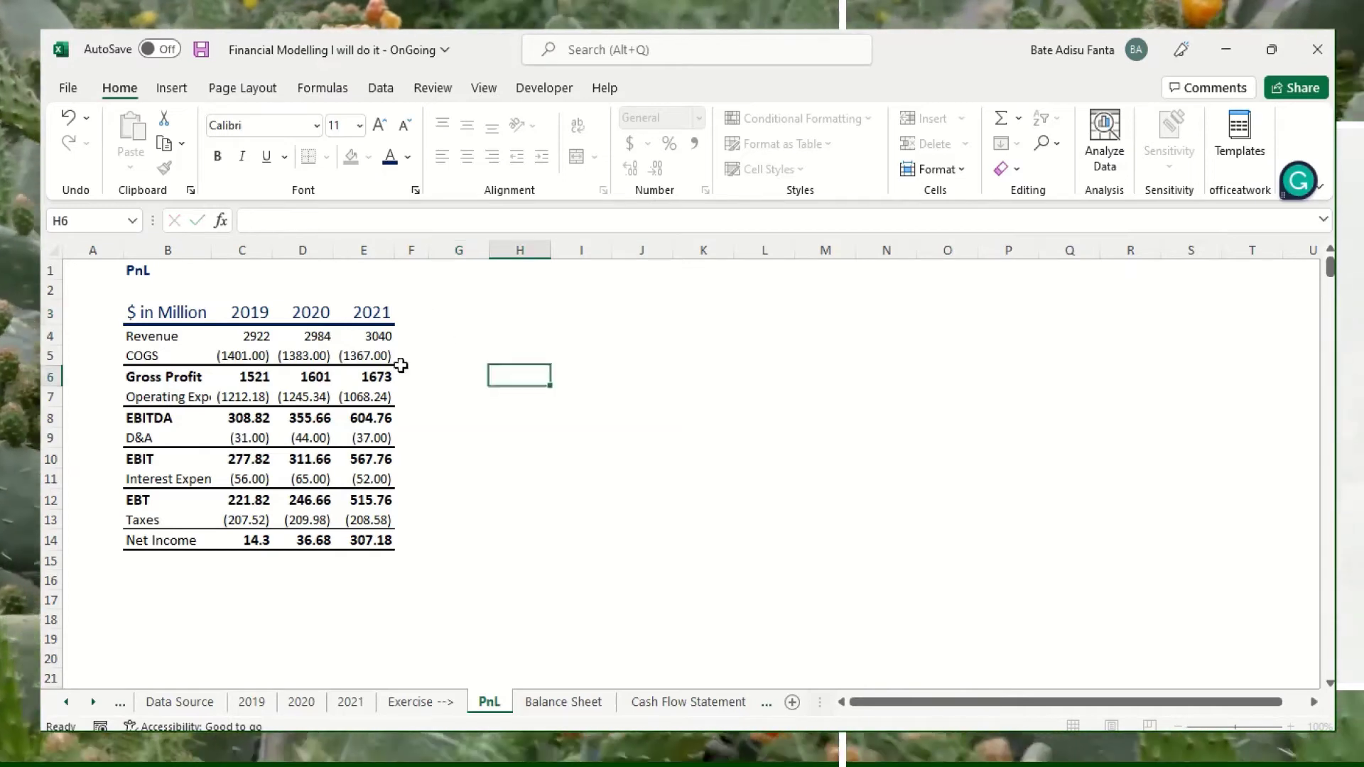
Copy the 2021 header cell E3 and paste only its formats onto cells G3:H3
click(363, 314)
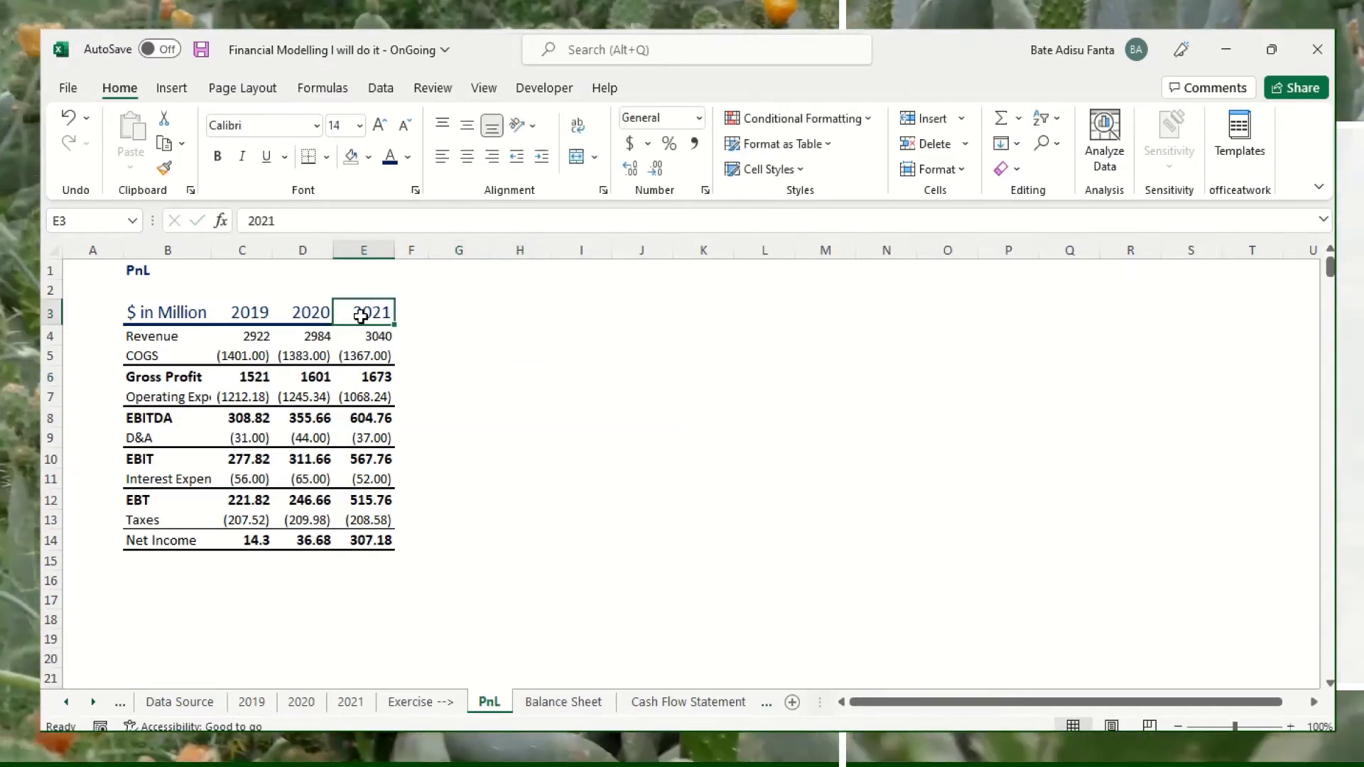
right_click(363, 315)
click(427, 234)
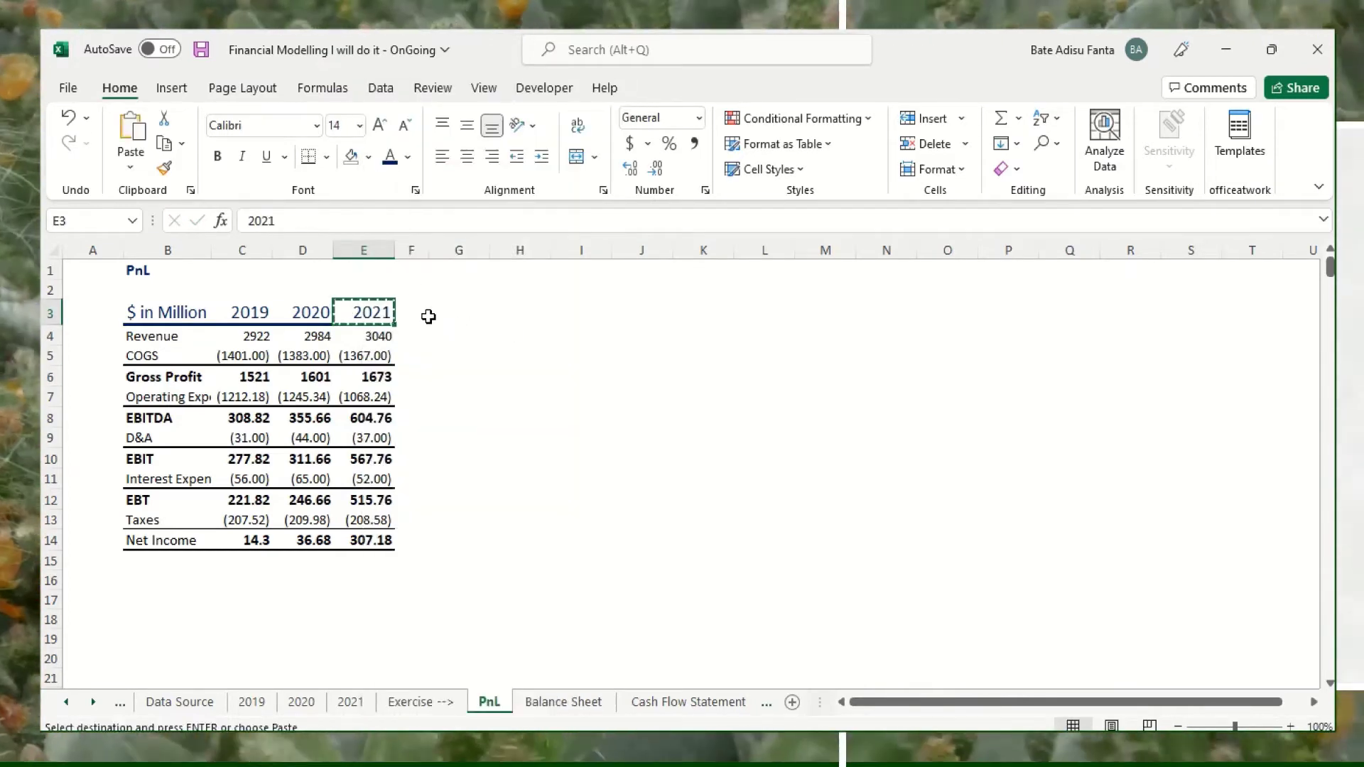
drag(425, 313, 502, 313)
right_click(466, 315)
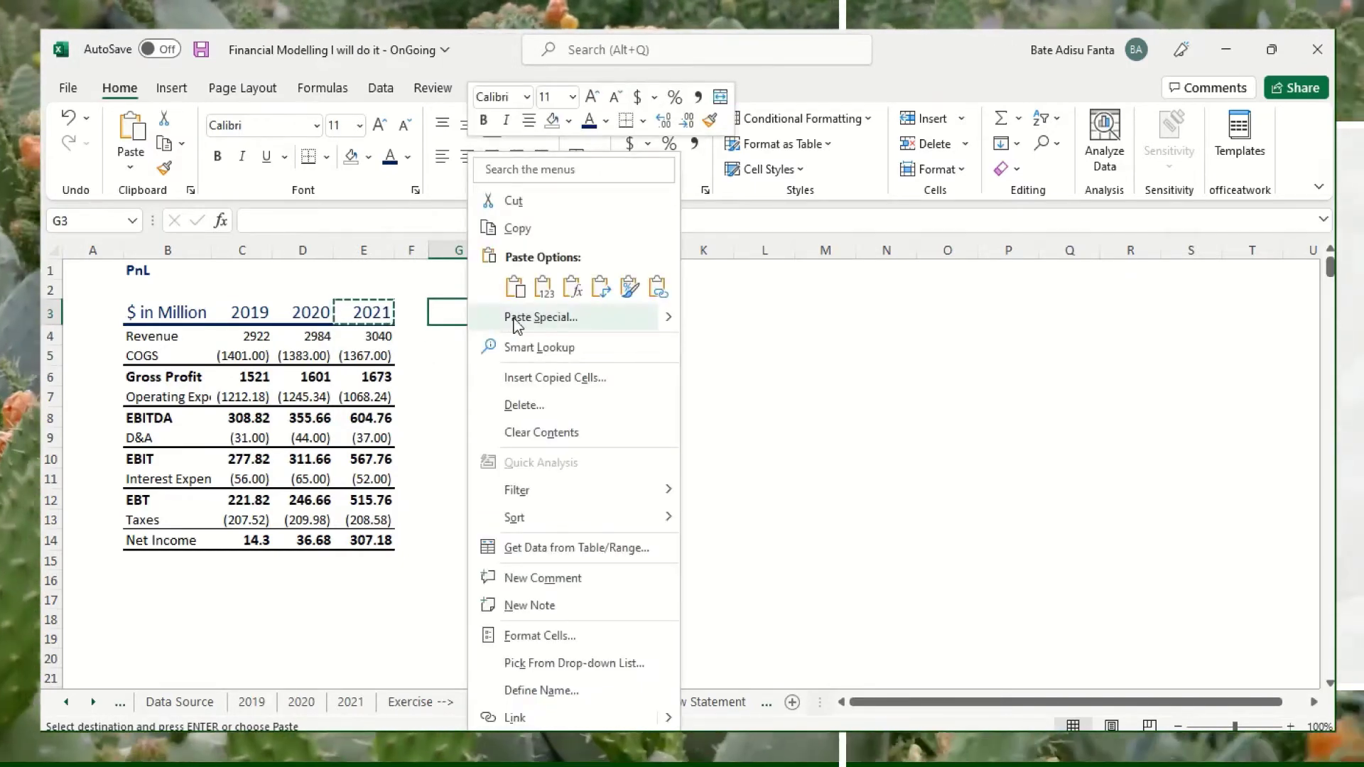
click(516, 321)
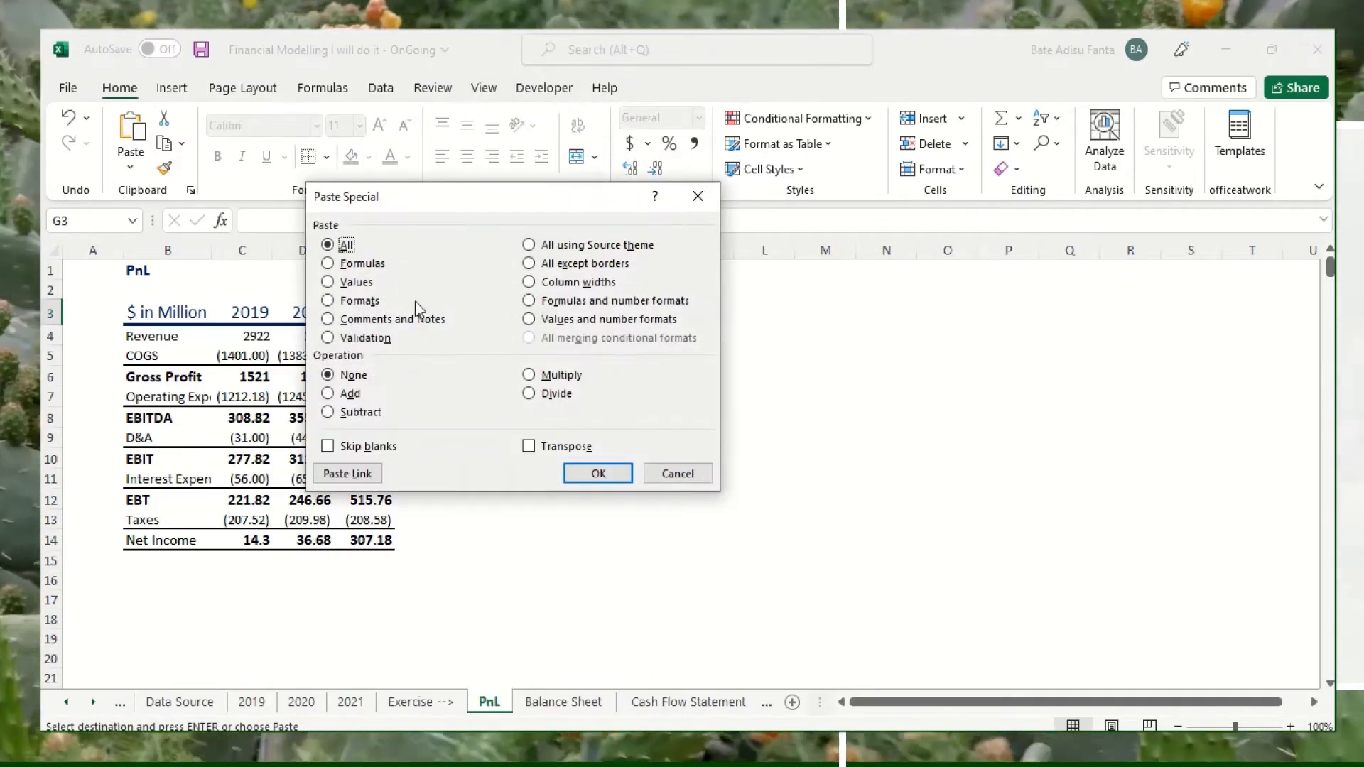
click(360, 301)
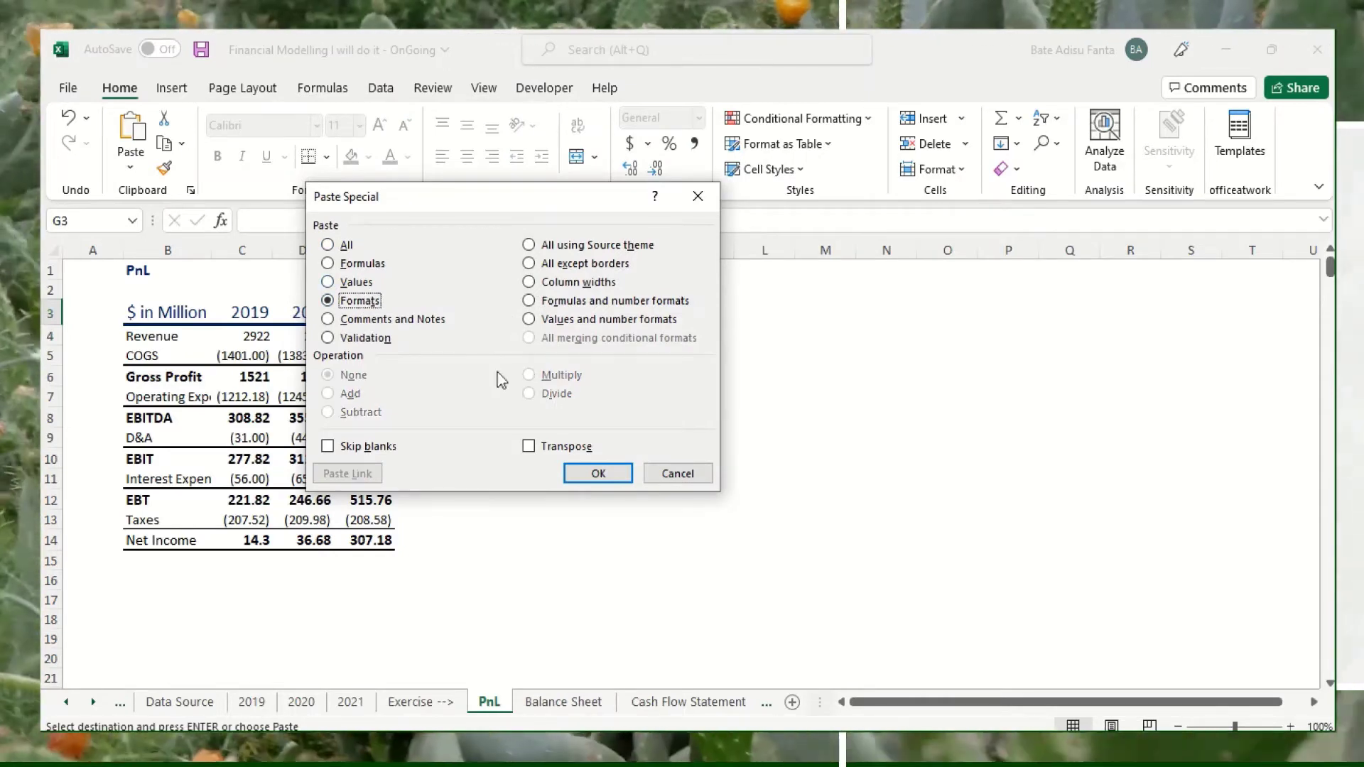
click(599, 473)
Enter the variance headers %var19-20 in cell G3 and %var 20-21 in cell H3
click(457, 313)
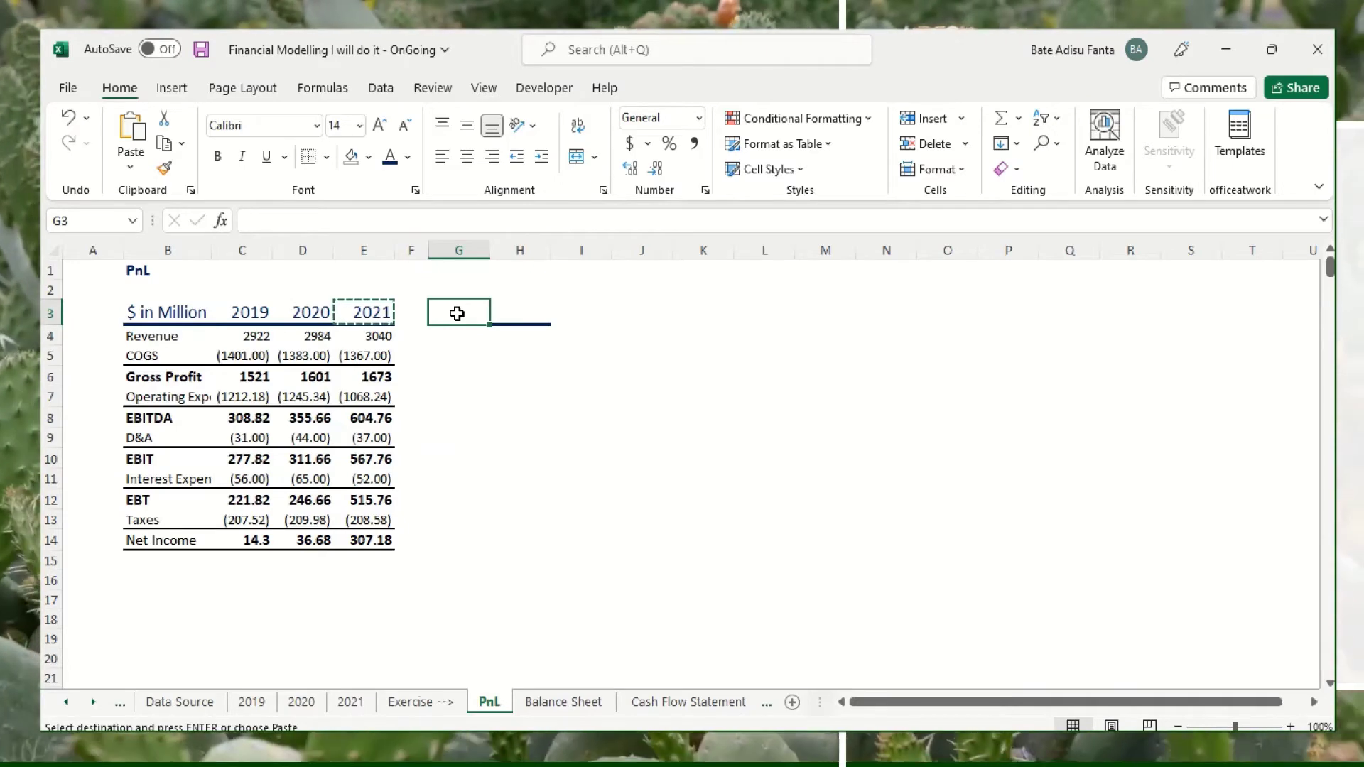
text(%var)
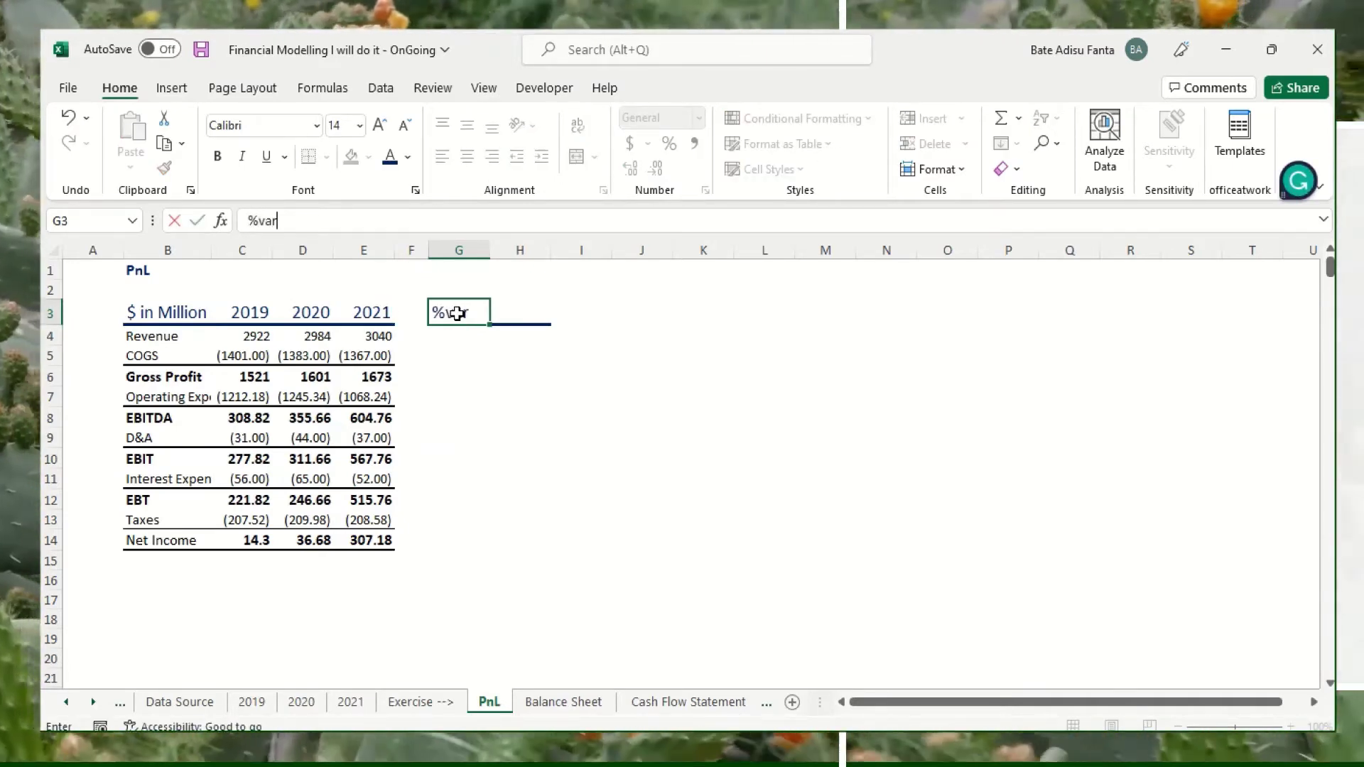
text(19-20)
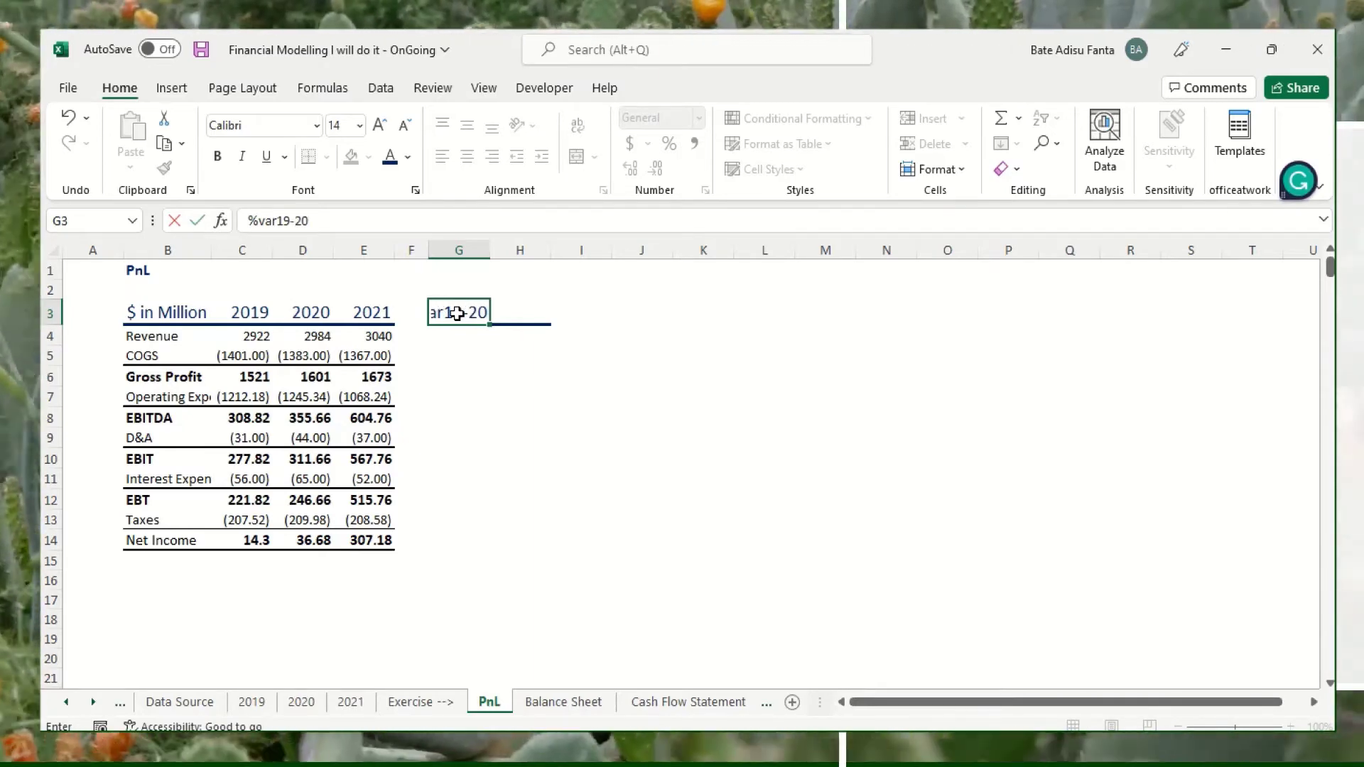
click(530, 313)
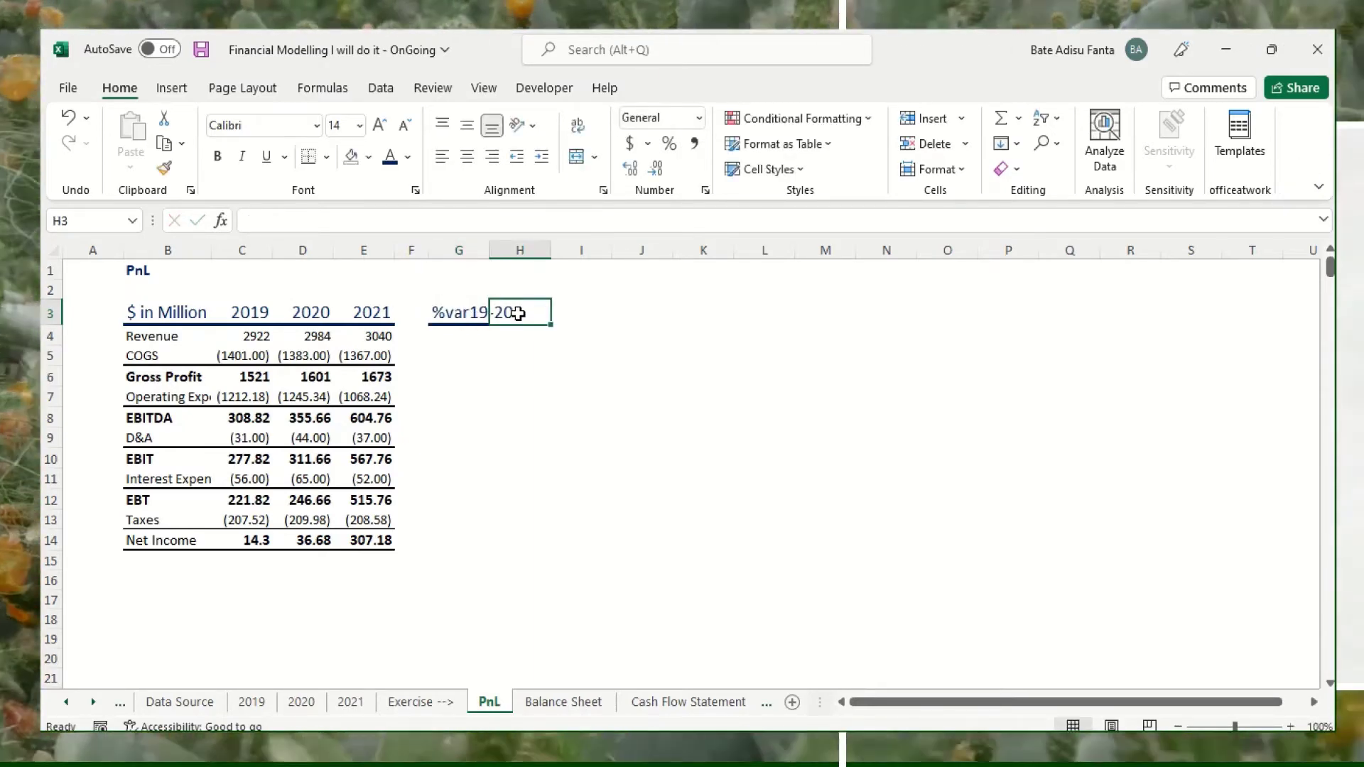
text(%var)
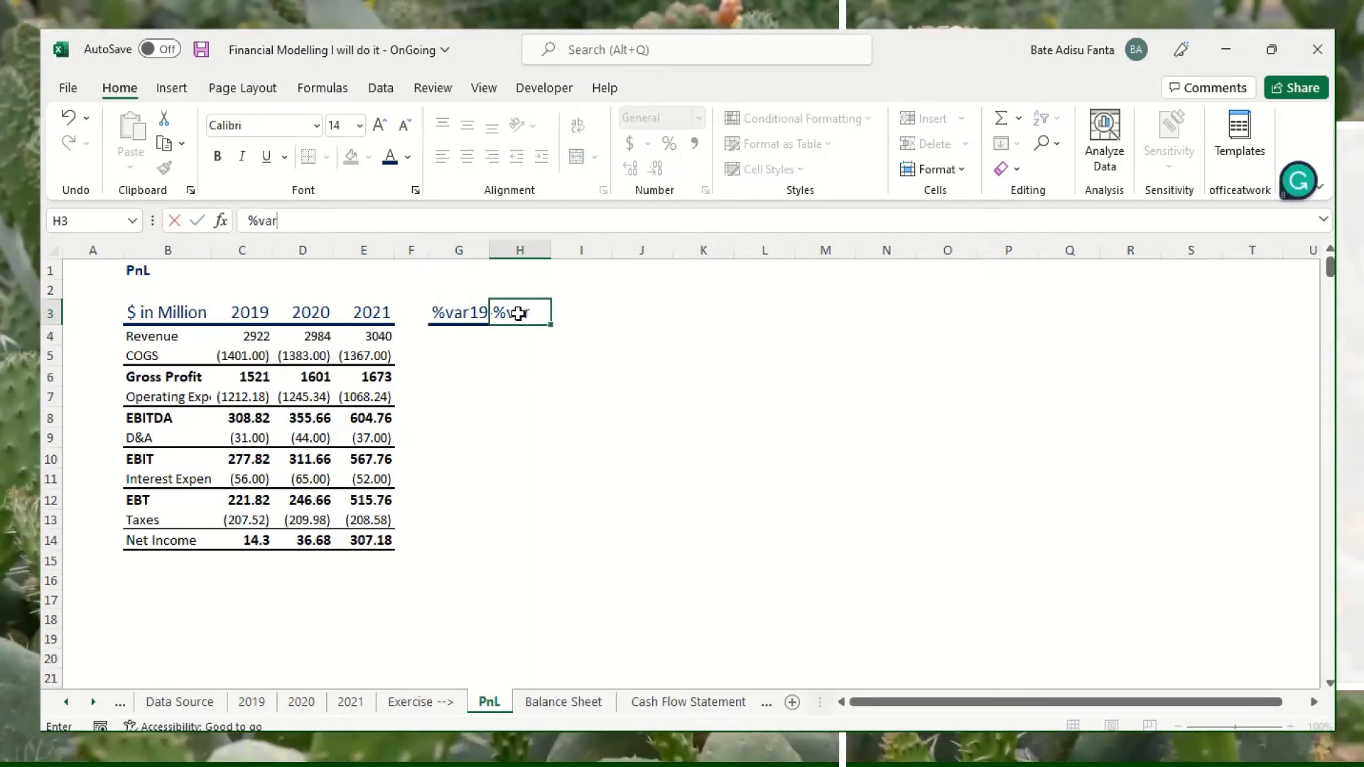
text( 20-21)
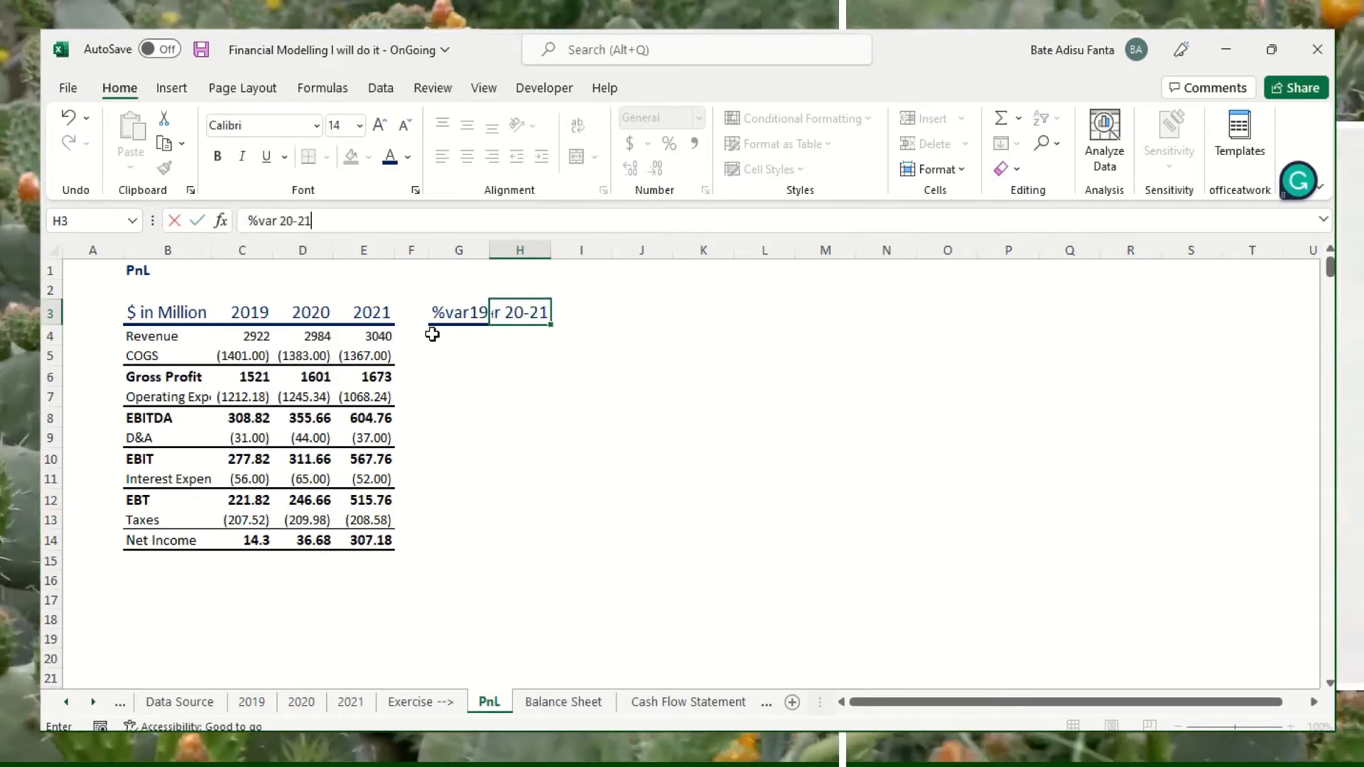
click(533, 377)
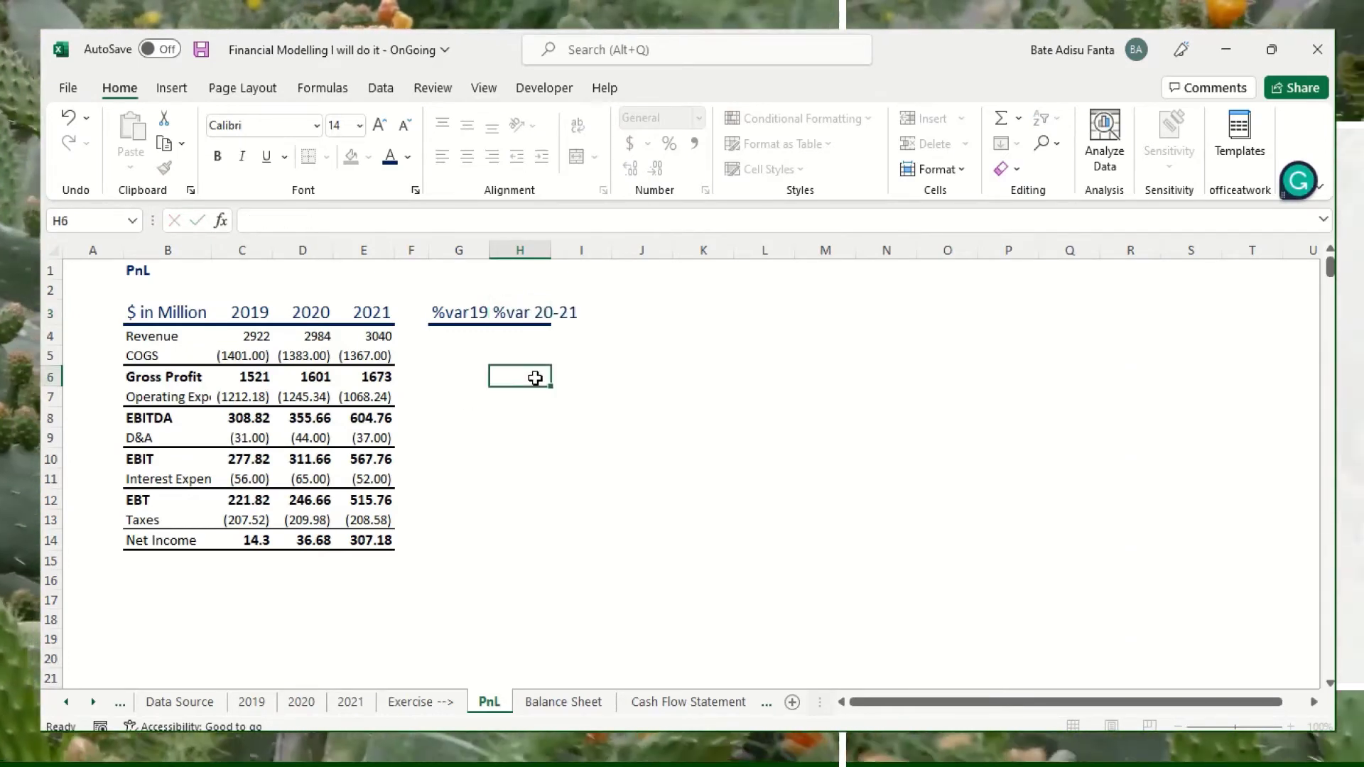
Widen columns G and H to fit the variance headers and narrow the spacer column F further
click(461, 316)
drag(489, 246, 613, 244)
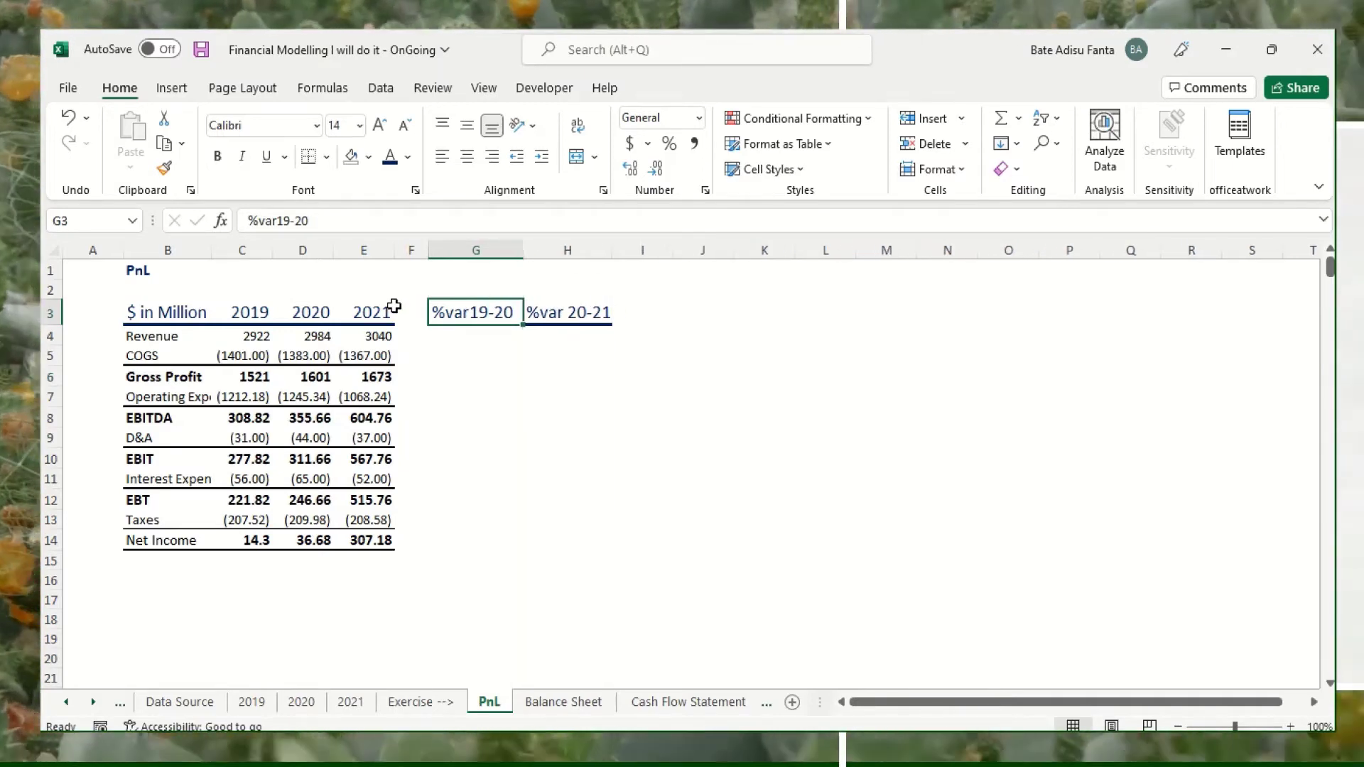
click(408, 316)
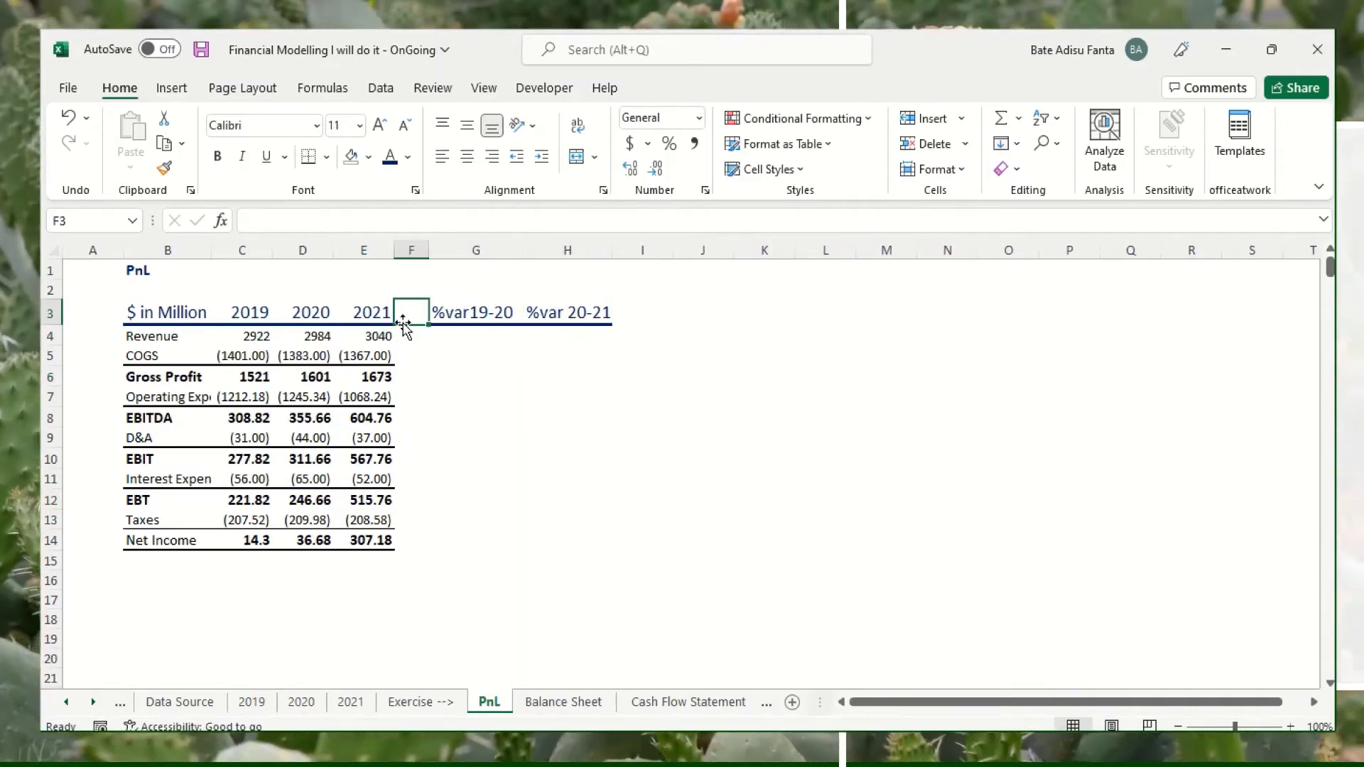
drag(429, 249, 419, 246)
click(442, 337)
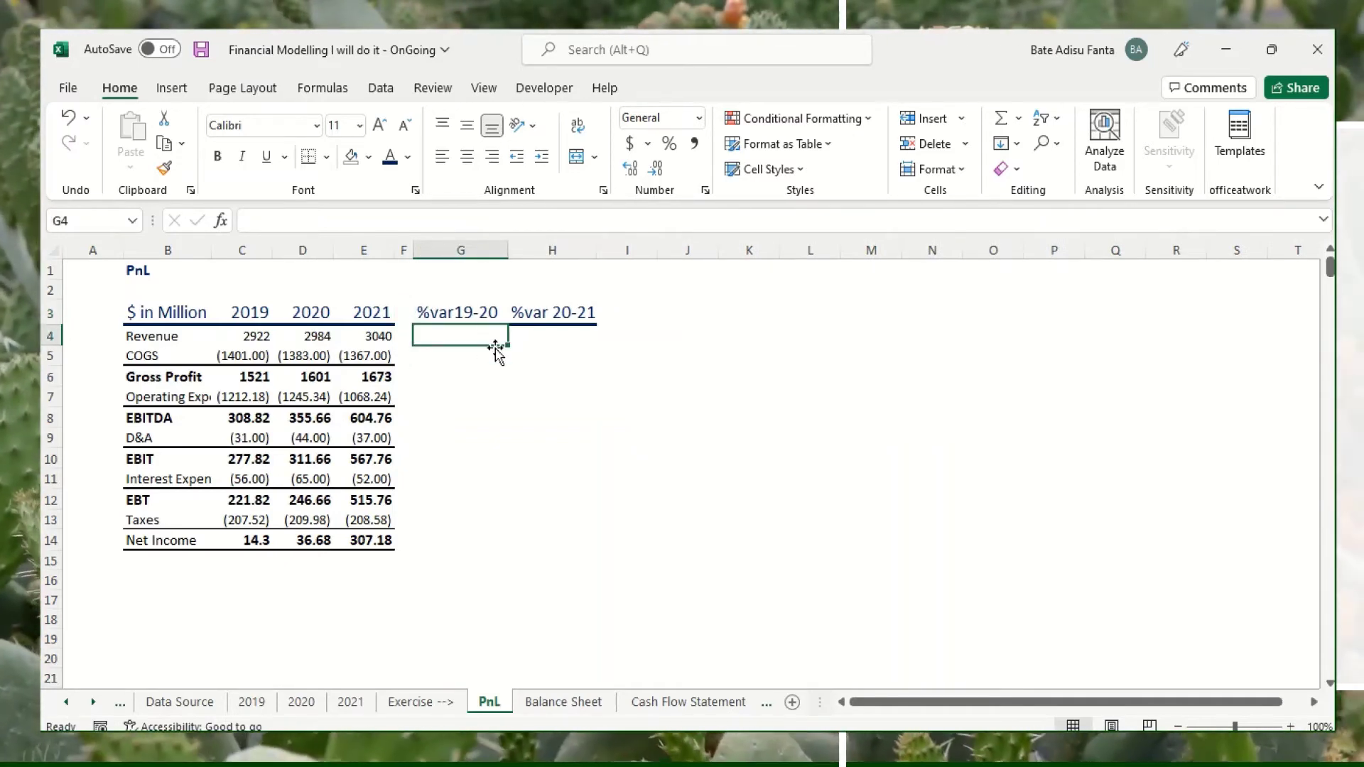
Copy the 2021 values E4:E14 and paste only their formats onto the variance cells G4:H14
drag(496, 350, 377, 541)
right_click(384, 366)
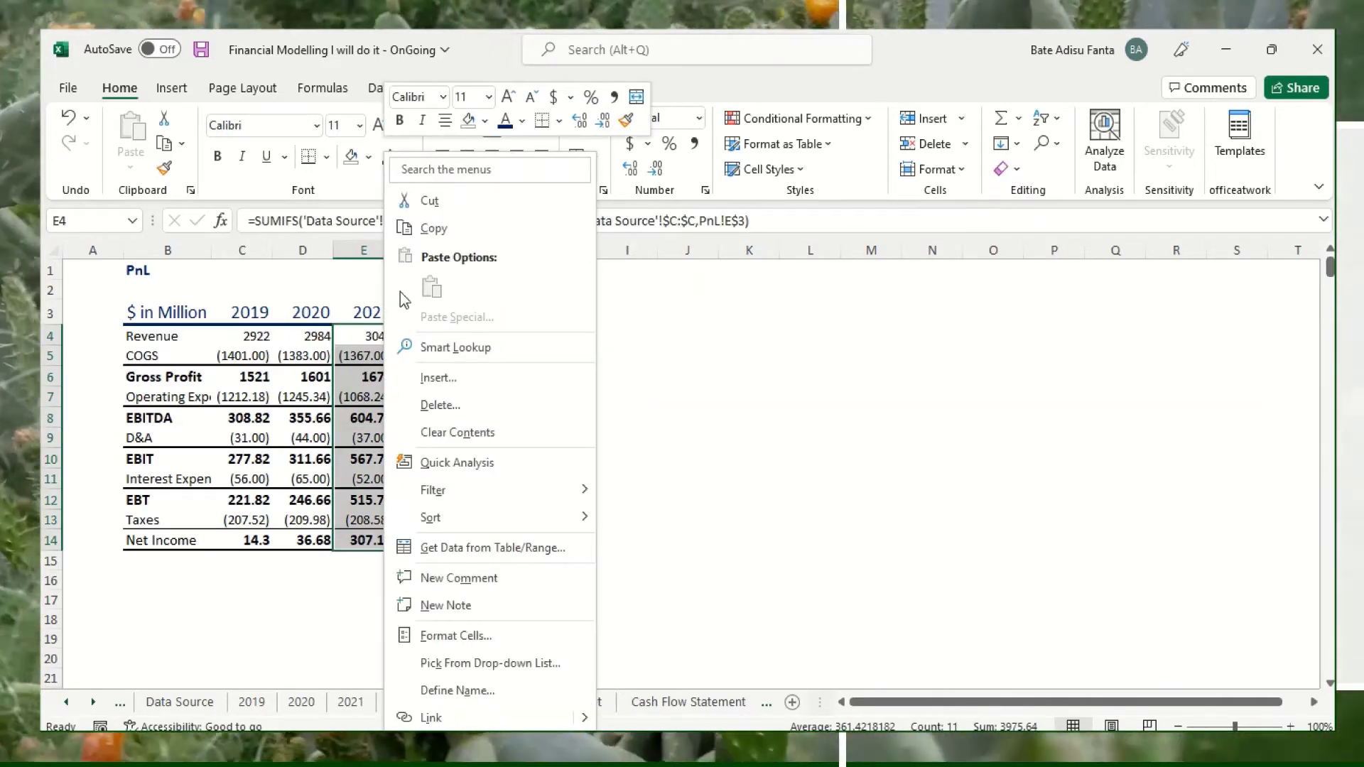
click(440, 228)
drag(493, 335, 585, 542)
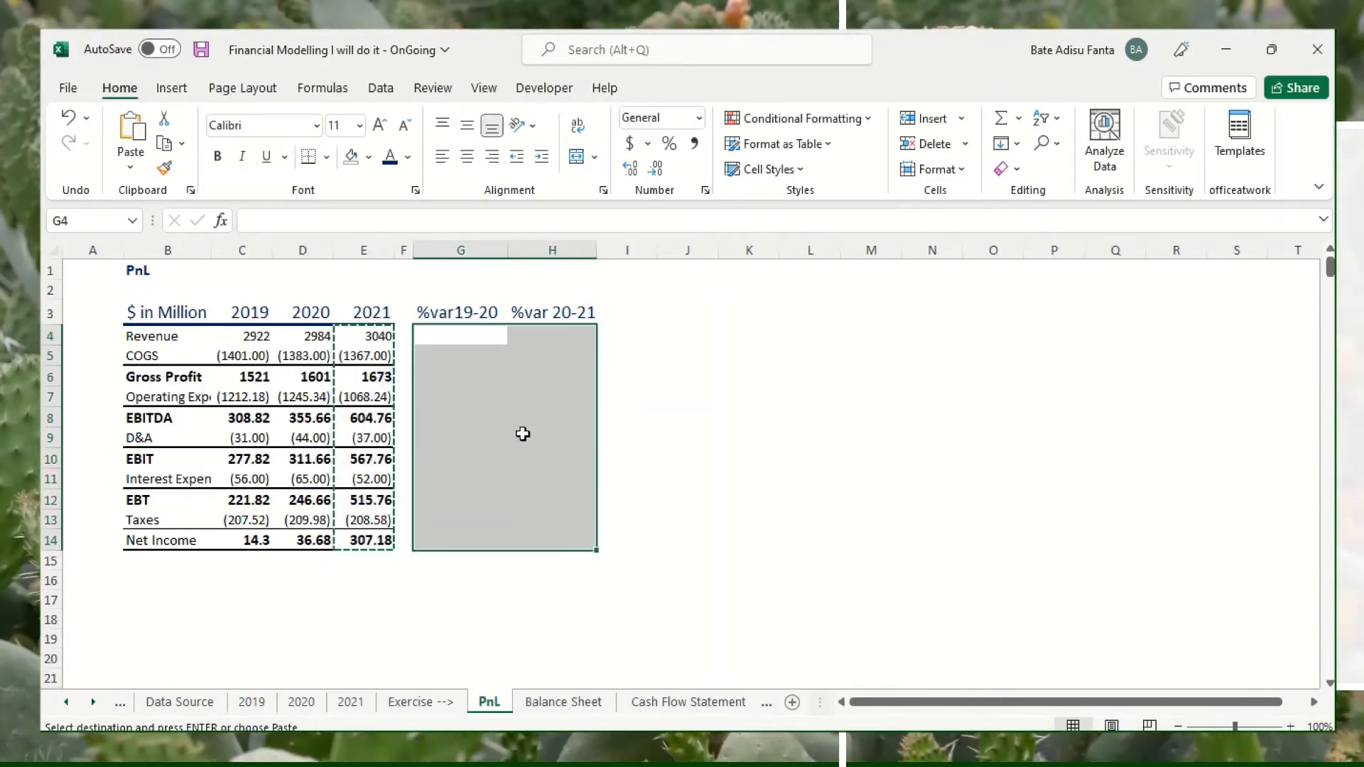
right_click(442, 346)
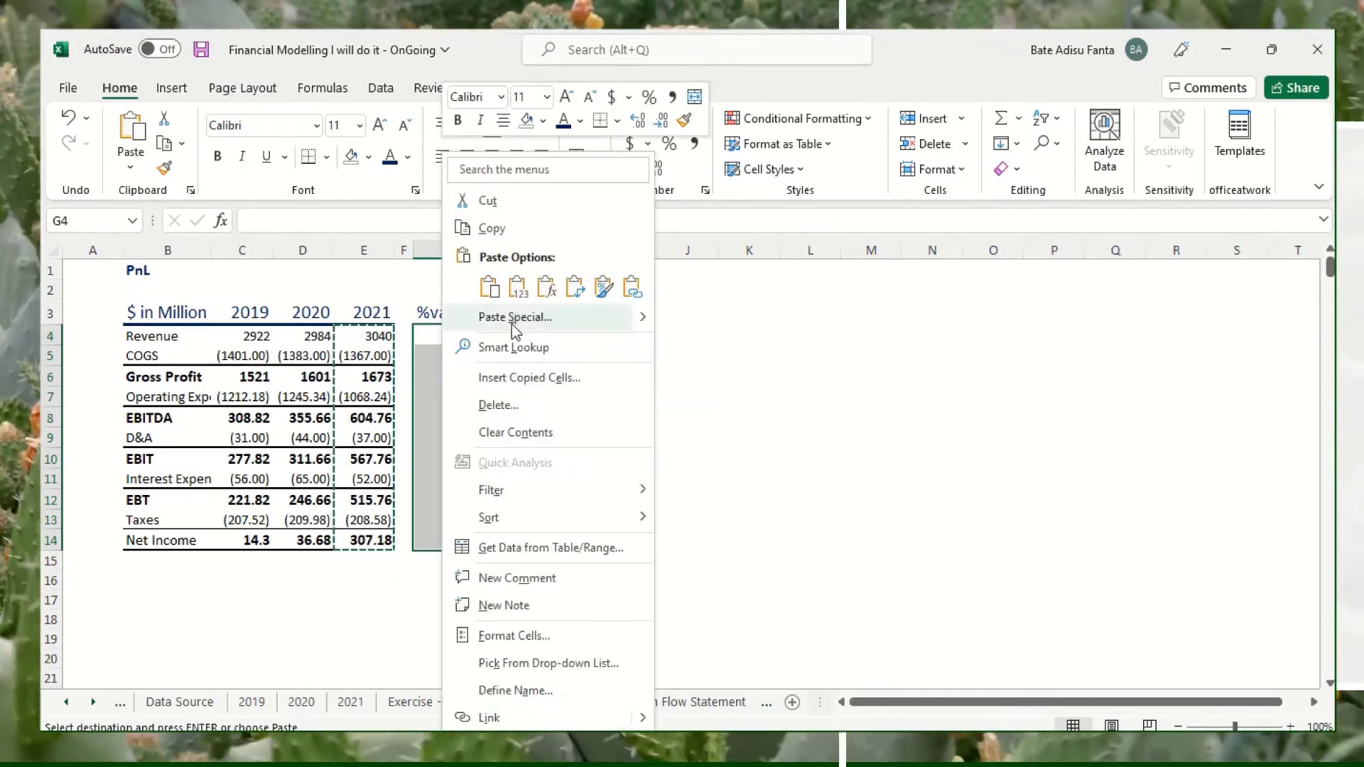
click(515, 318)
click(326, 306)
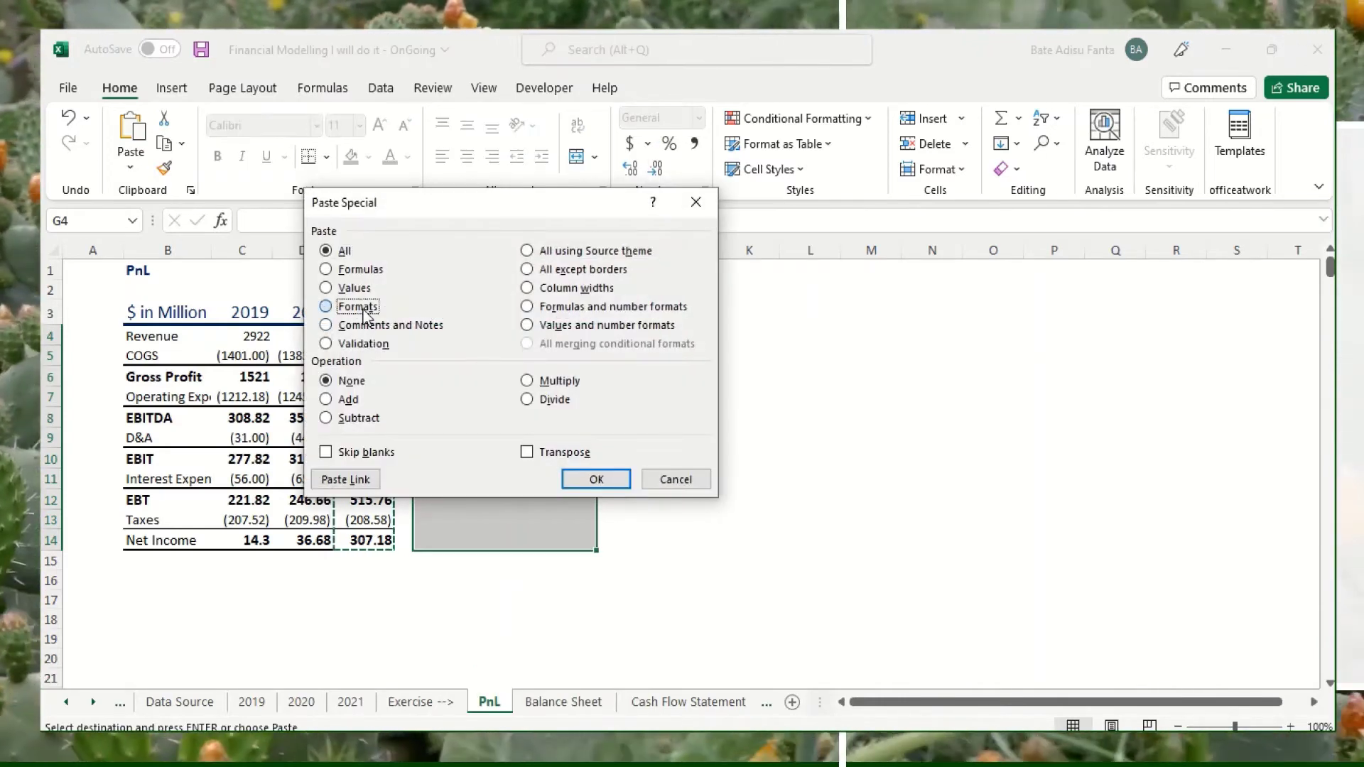
click(566, 478)
click(673, 544)
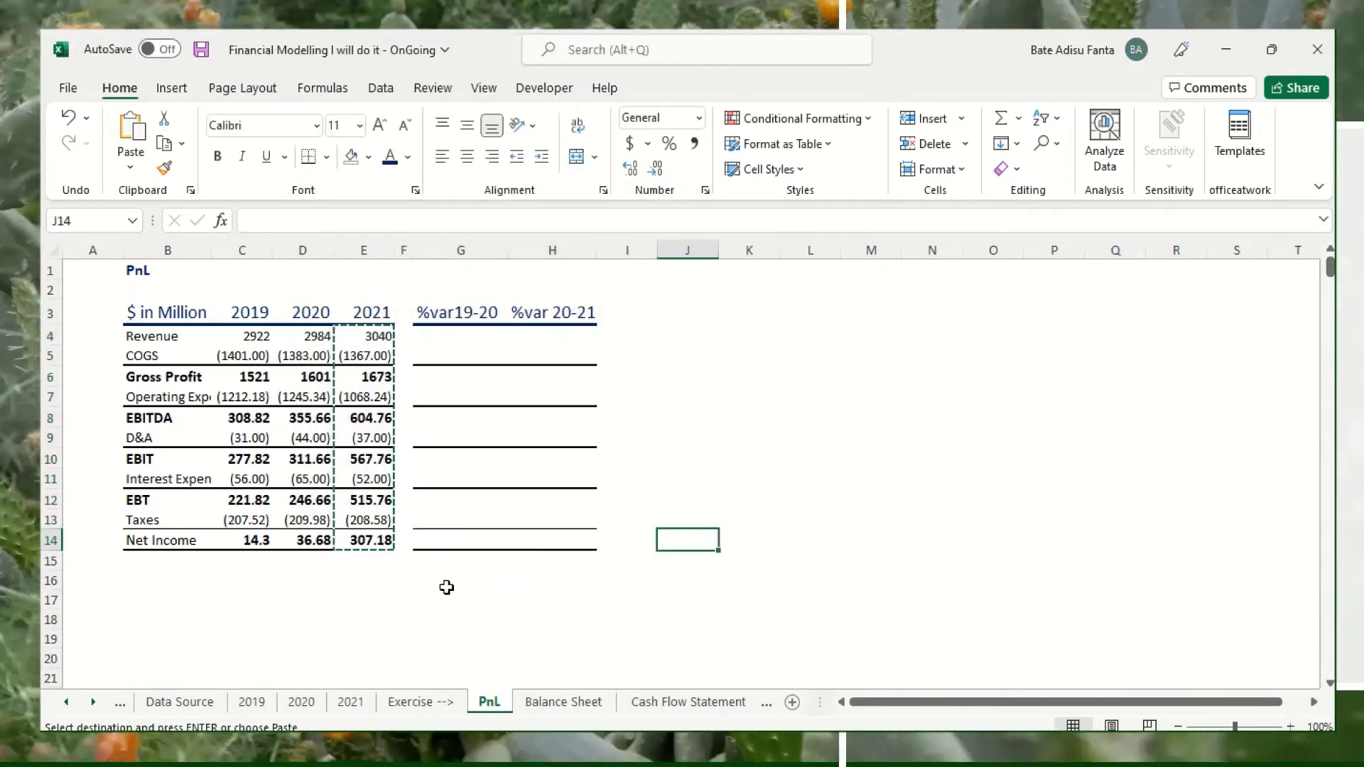
click(526, 437)
click(446, 359)
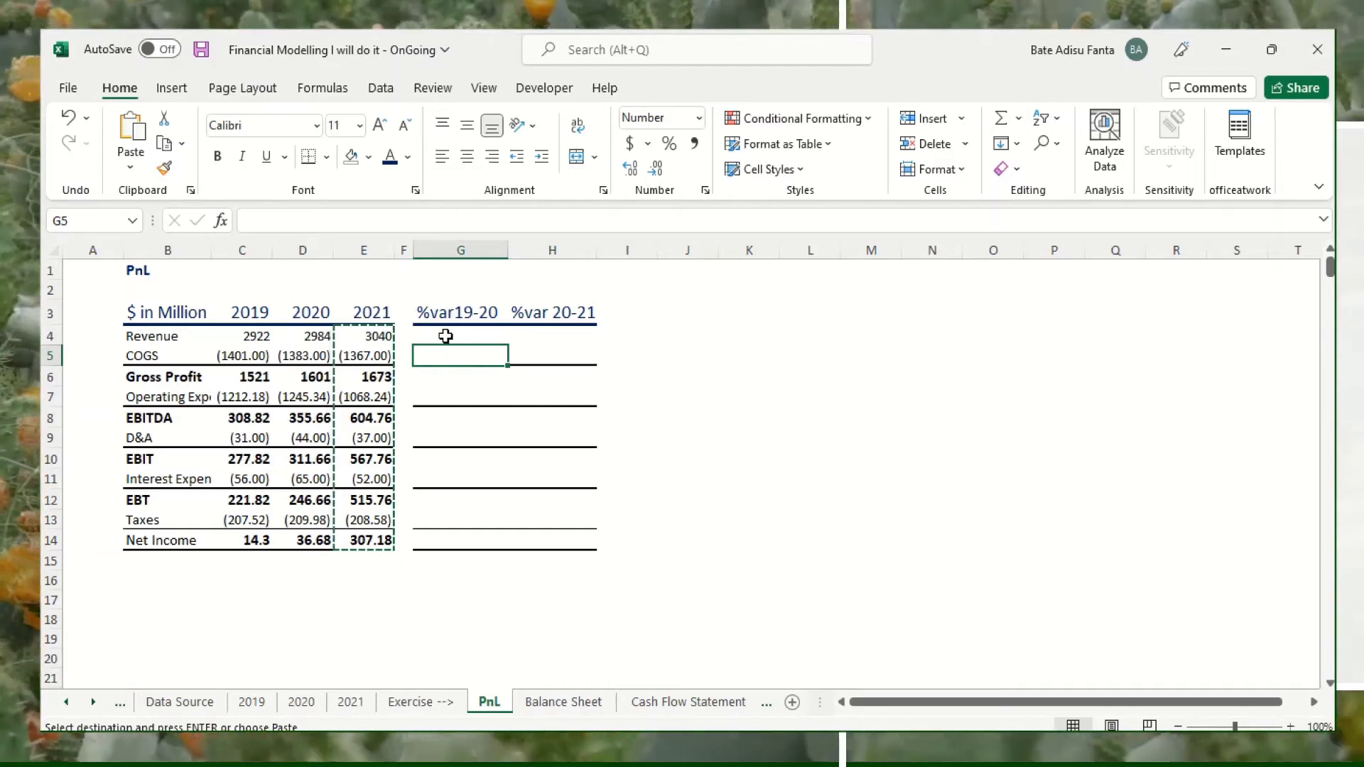
click(444, 333)
key(Escape)
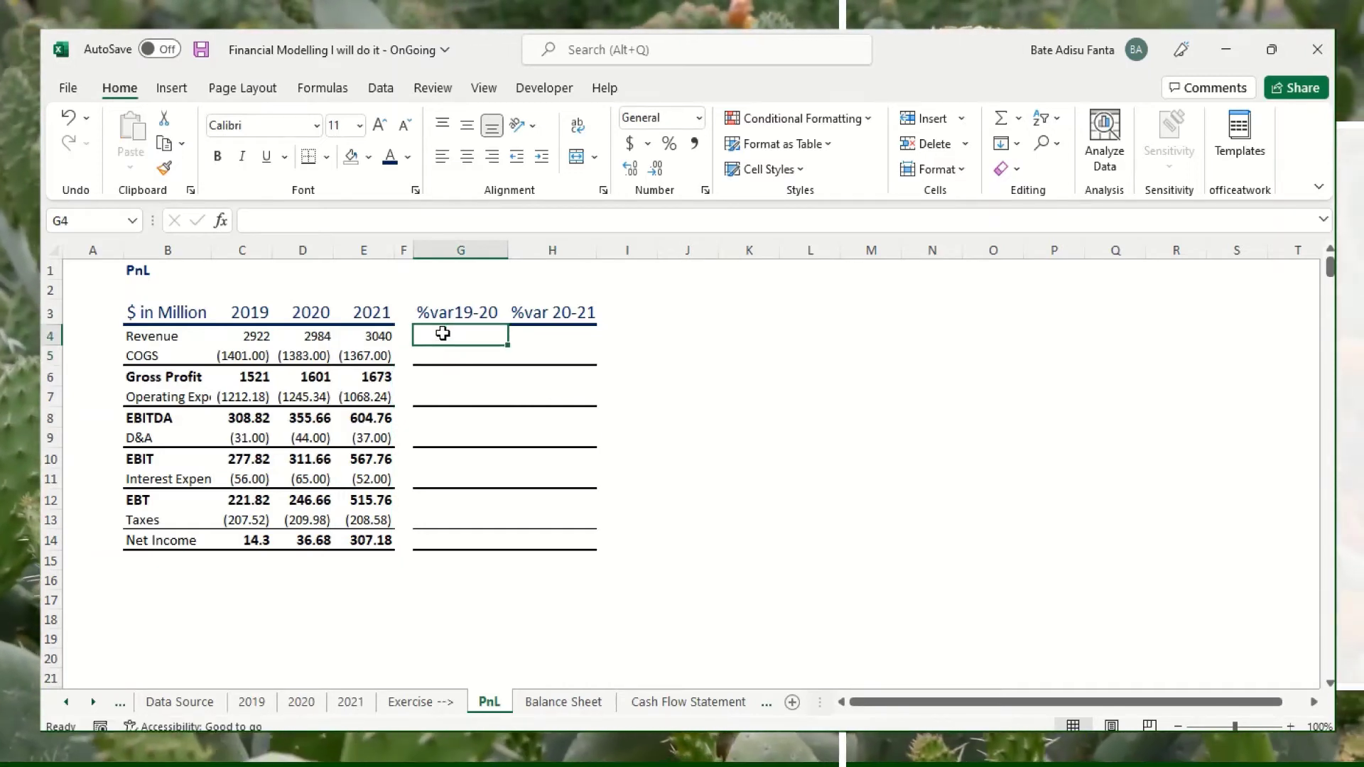
click(468, 313)
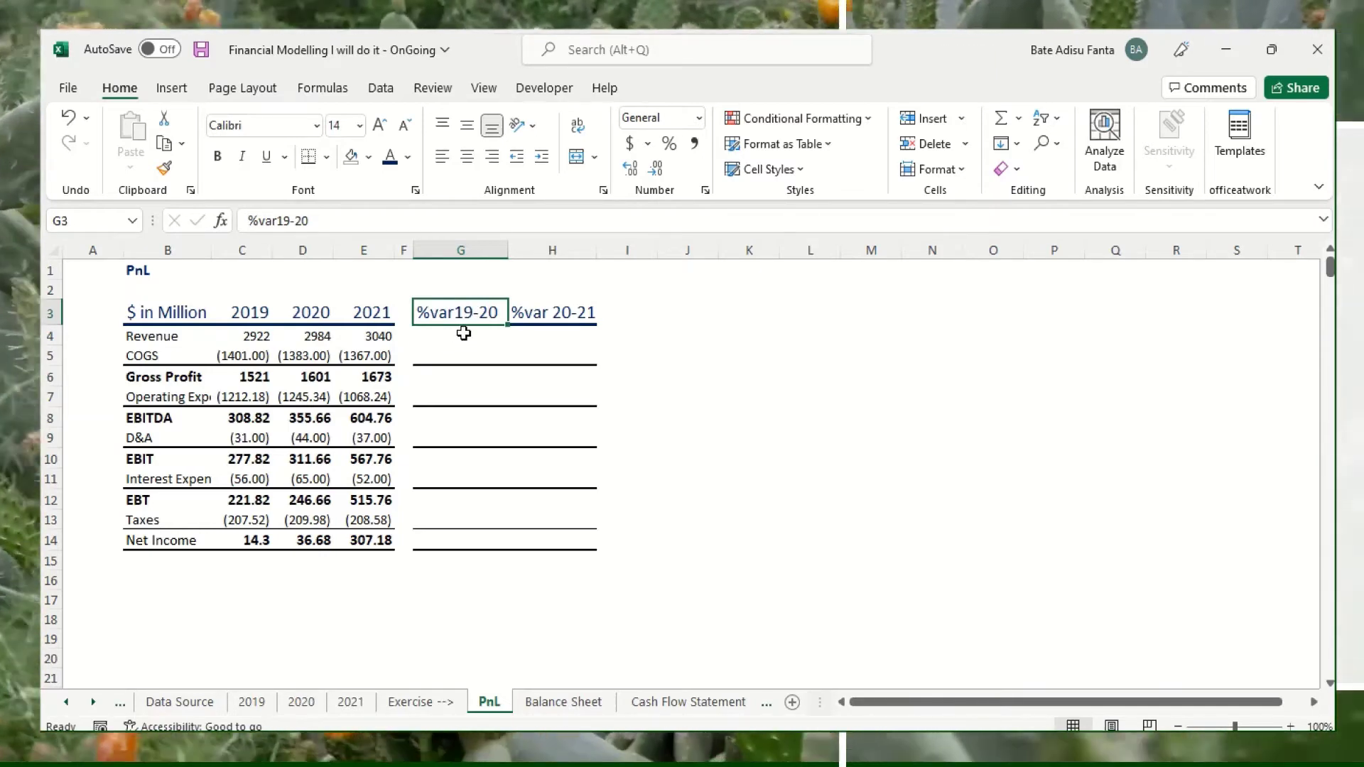
click(445, 337)
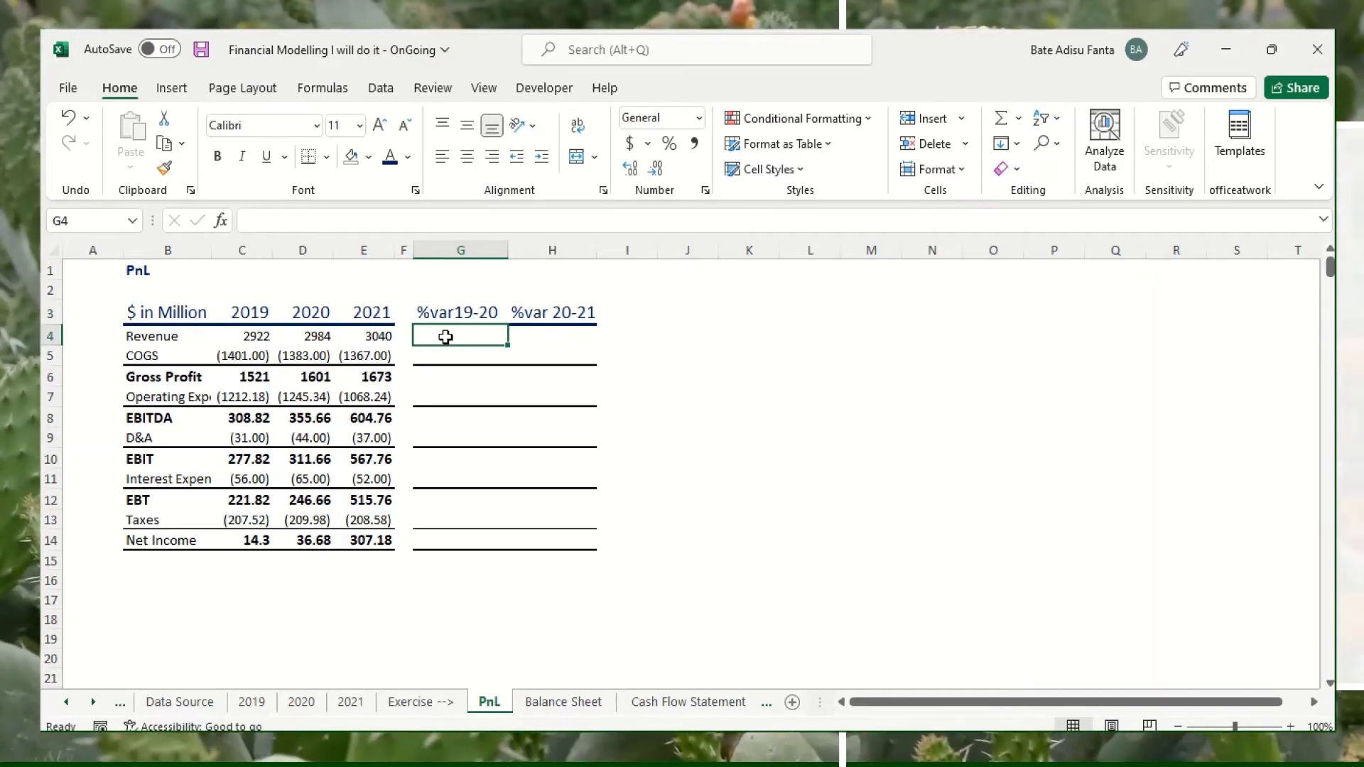
text(=)
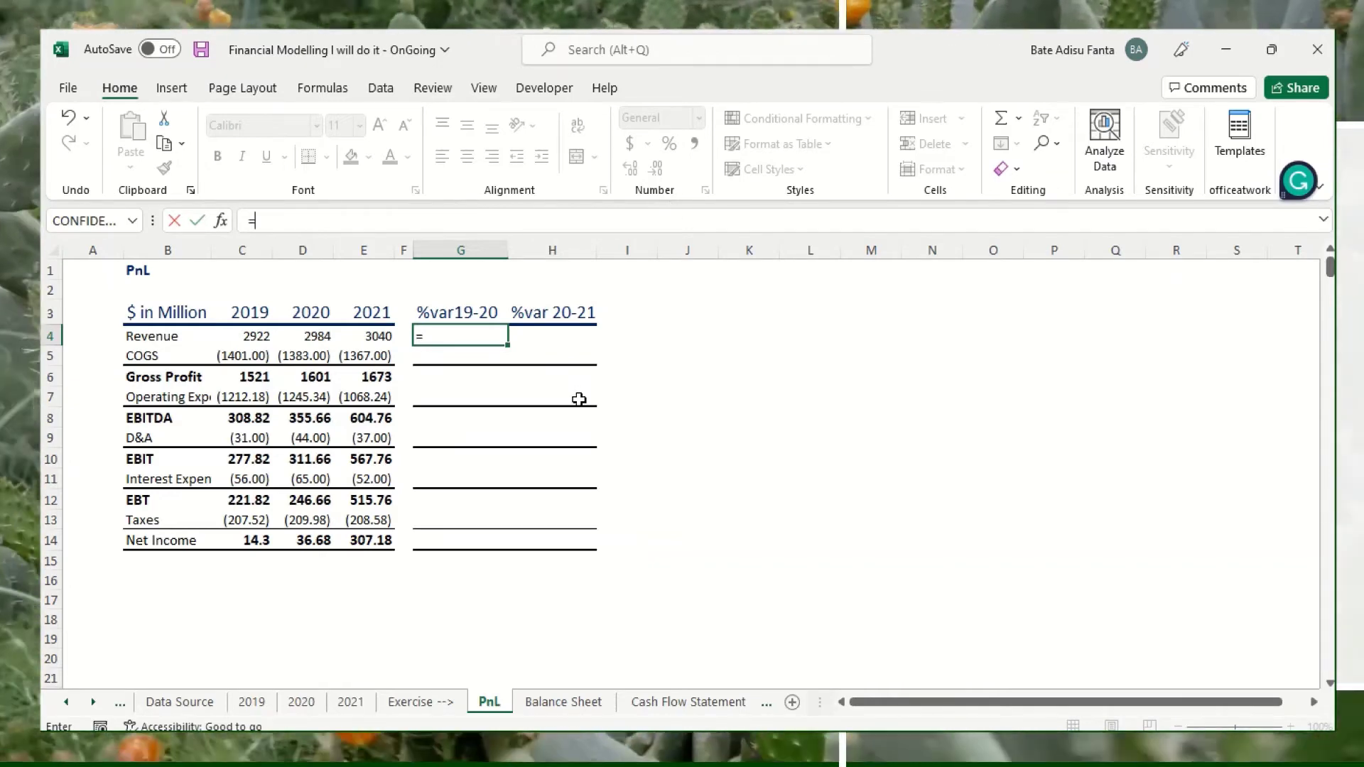
click(663, 354)
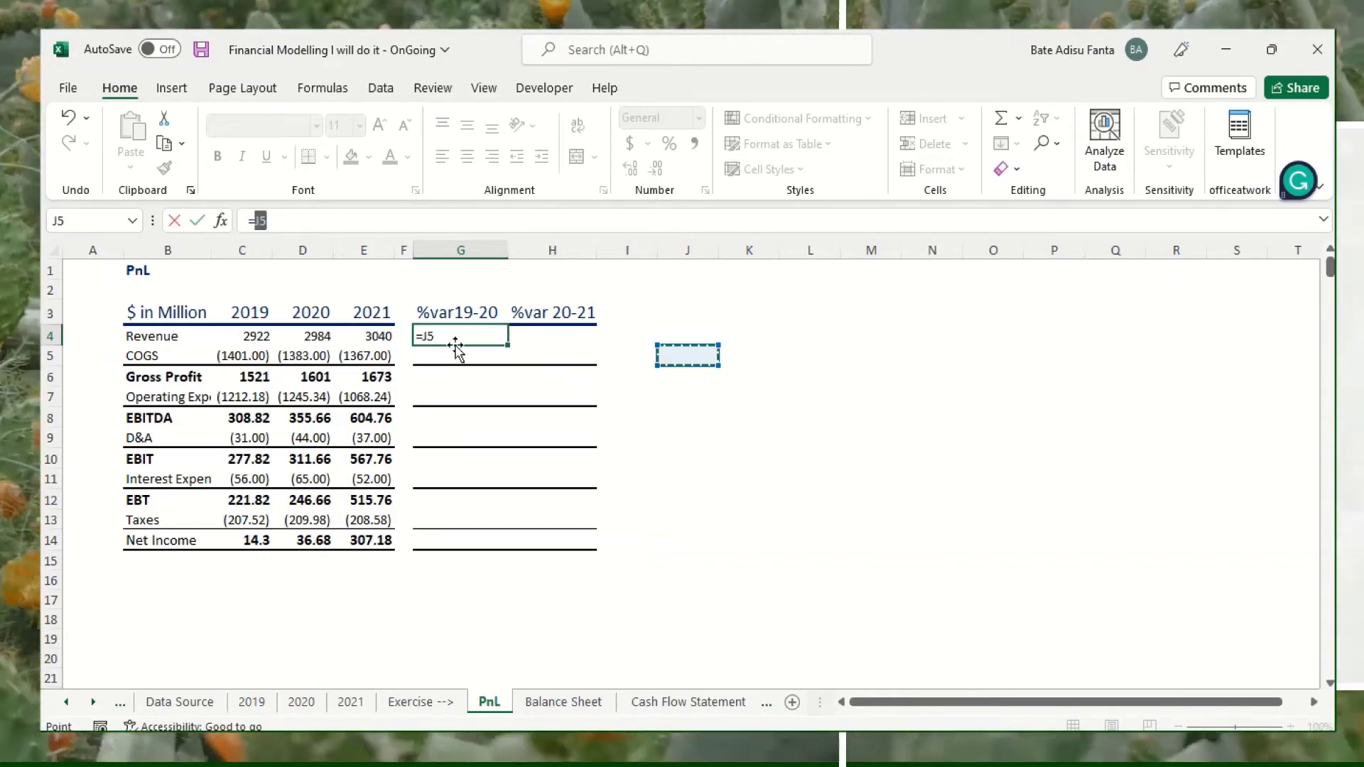
key(Escape)
click(543, 350)
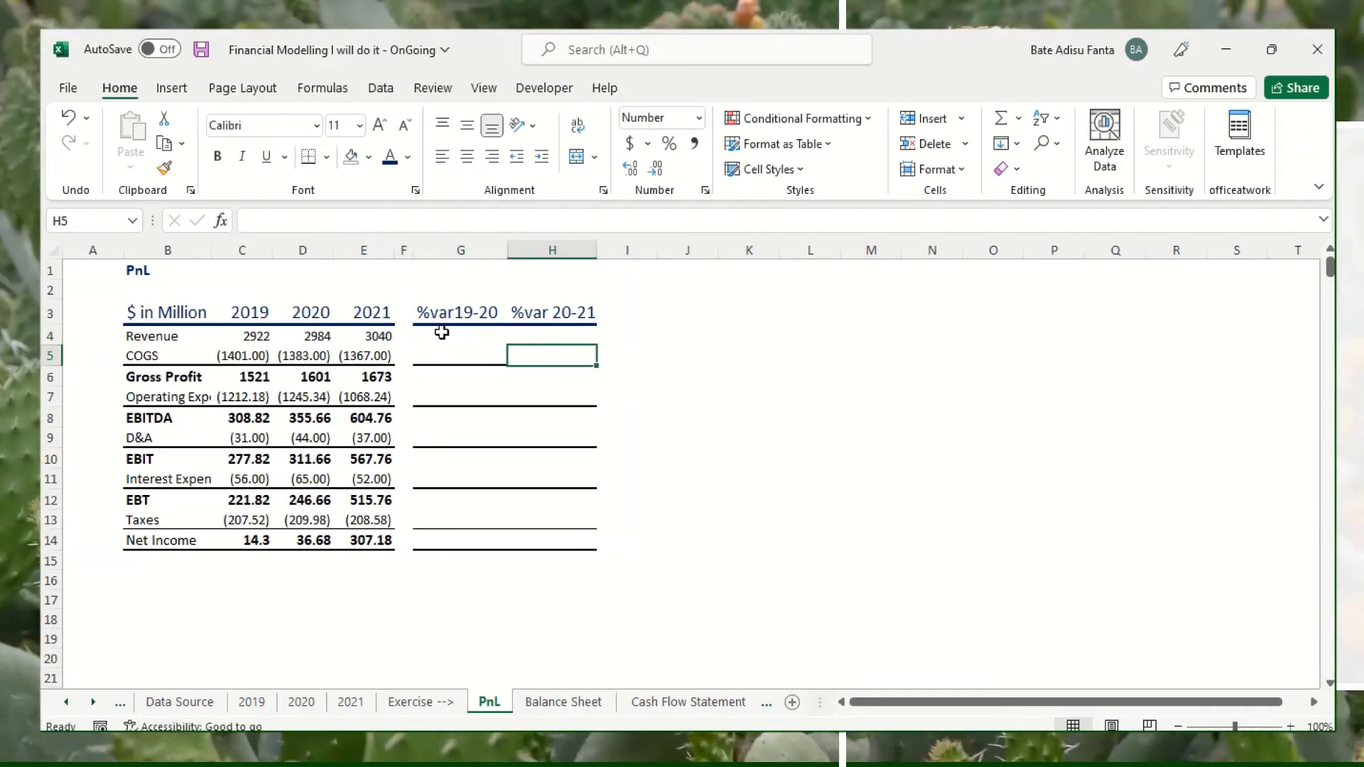
Format G4:H14 as percentages and enter the 2019–2020 revenue variance formula =D4/C4-1 in cell G4
drag(442, 333, 579, 533)
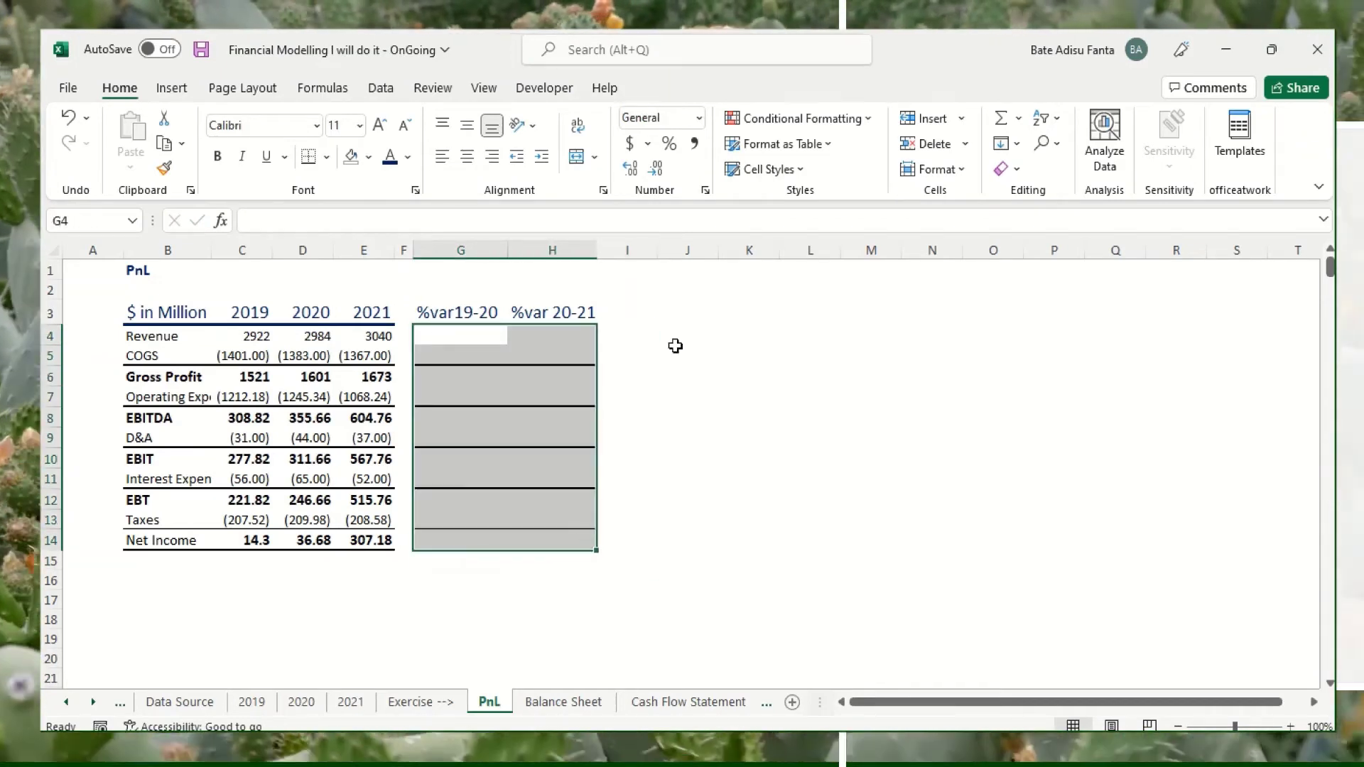
click(670, 143)
click(464, 331)
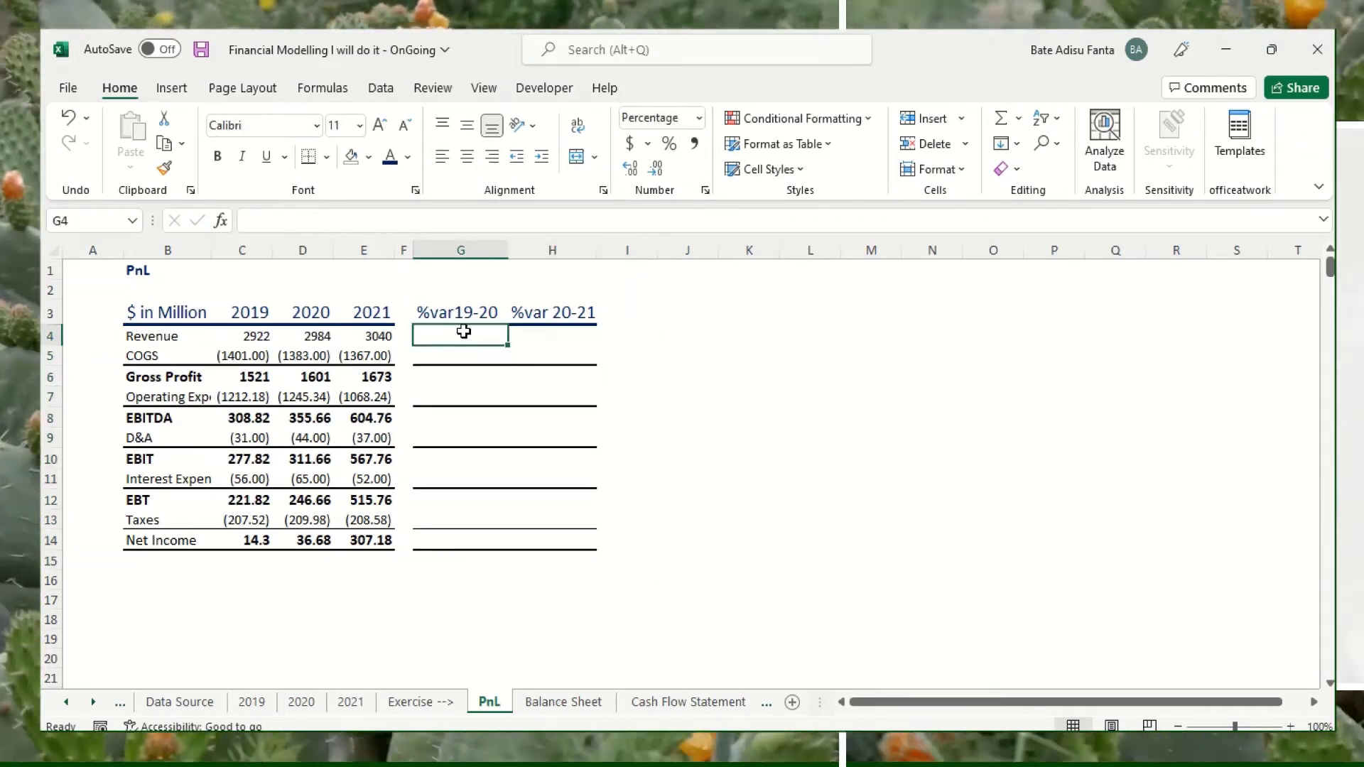
text(=)
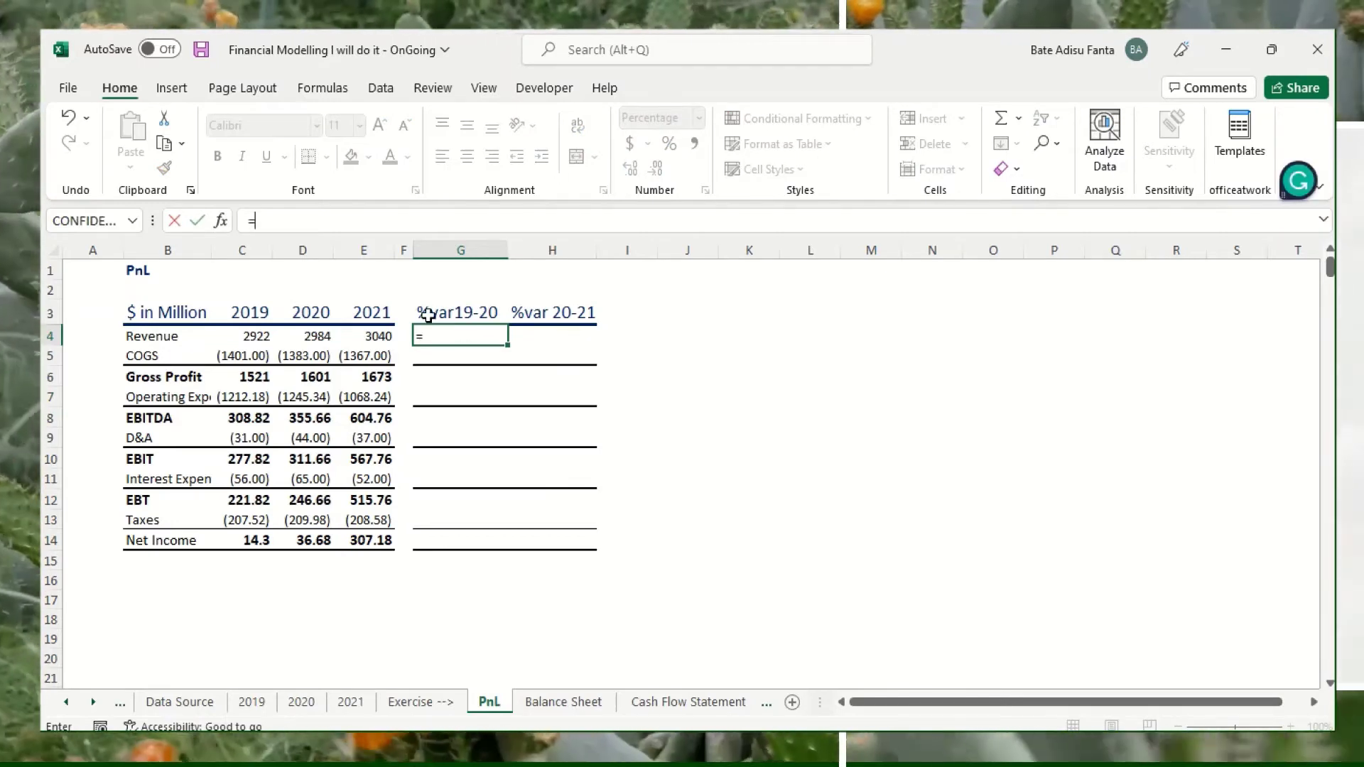
click(324, 332)
text(/)
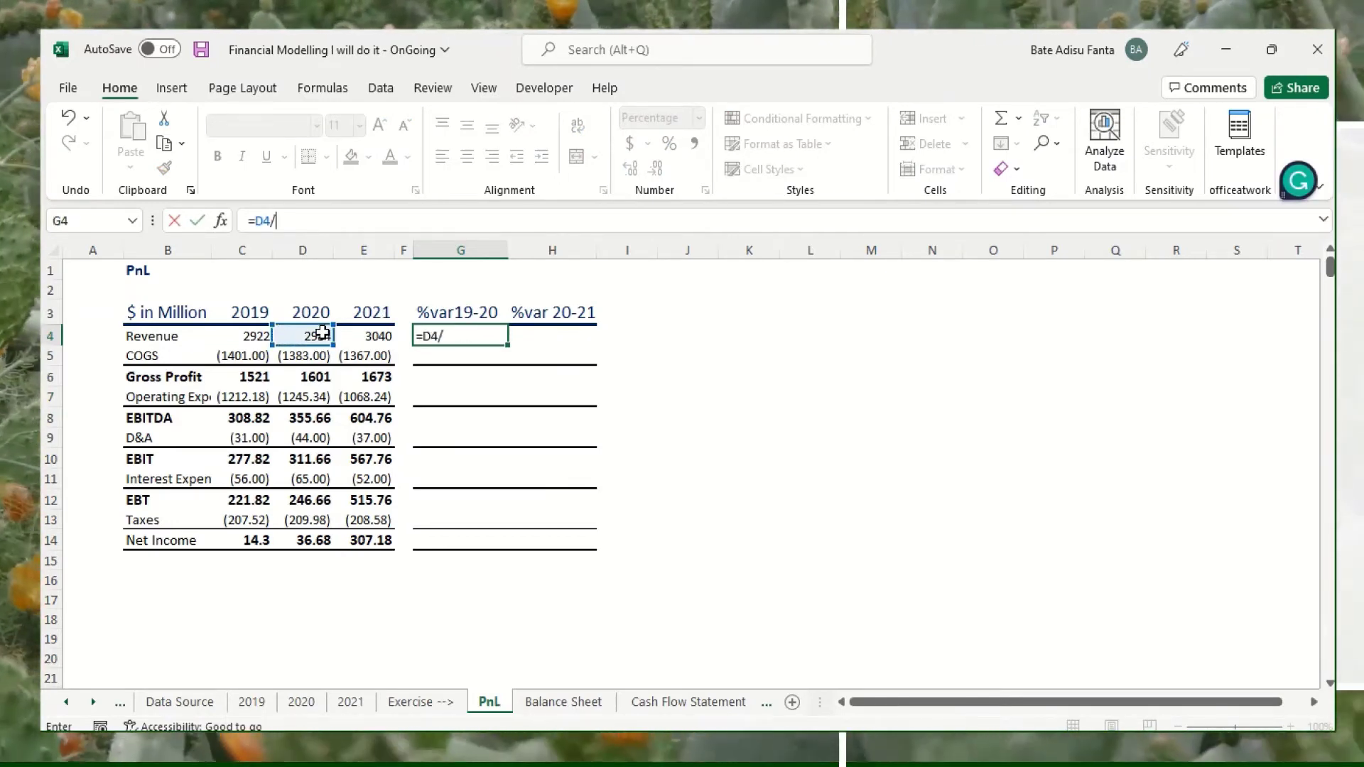
click(246, 337)
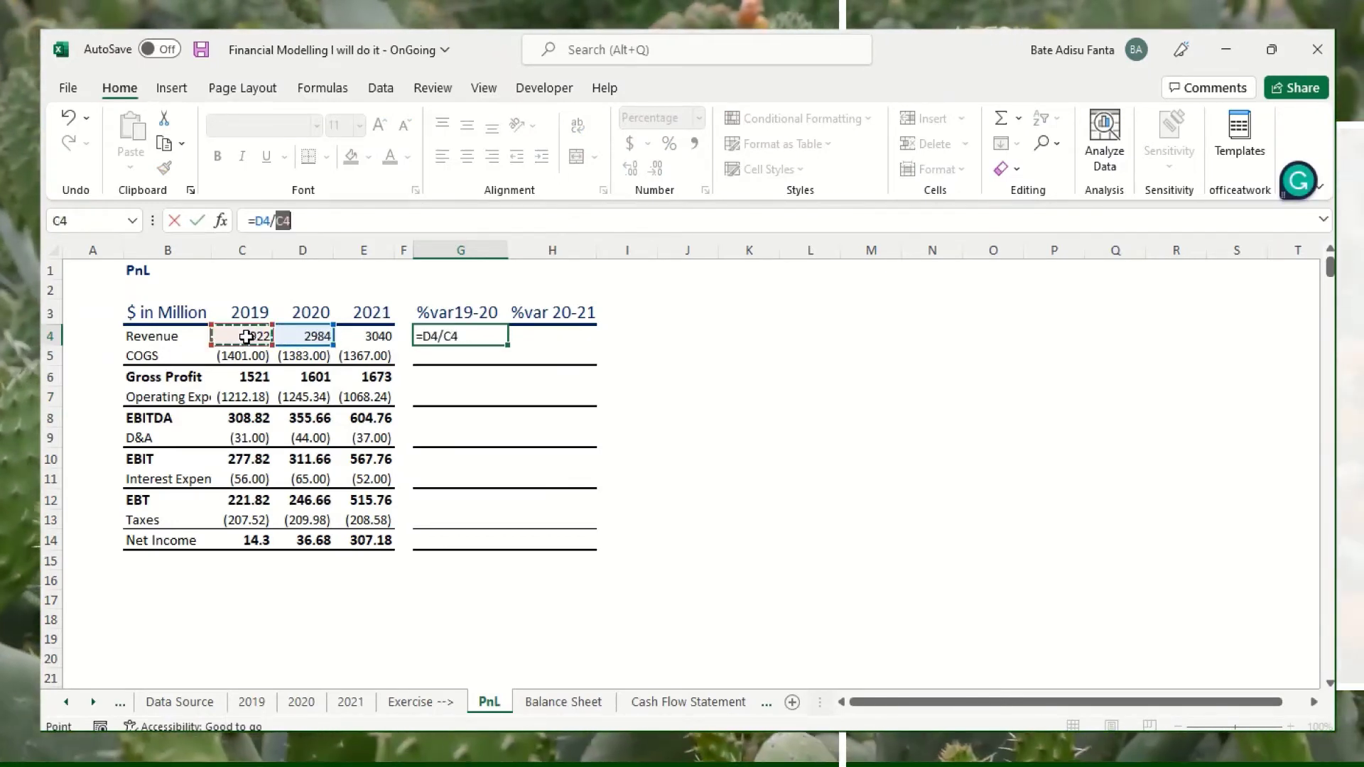
text(-)
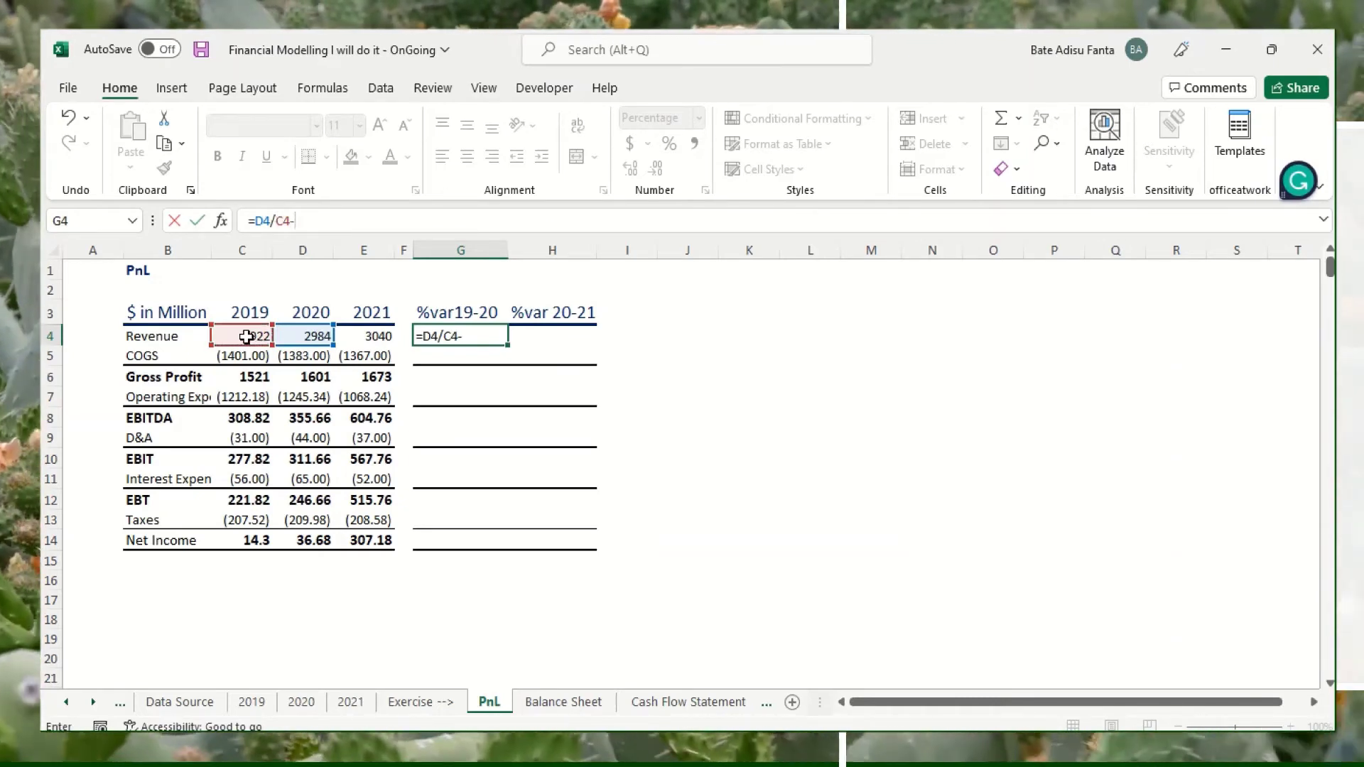
text(1)
key(Return)
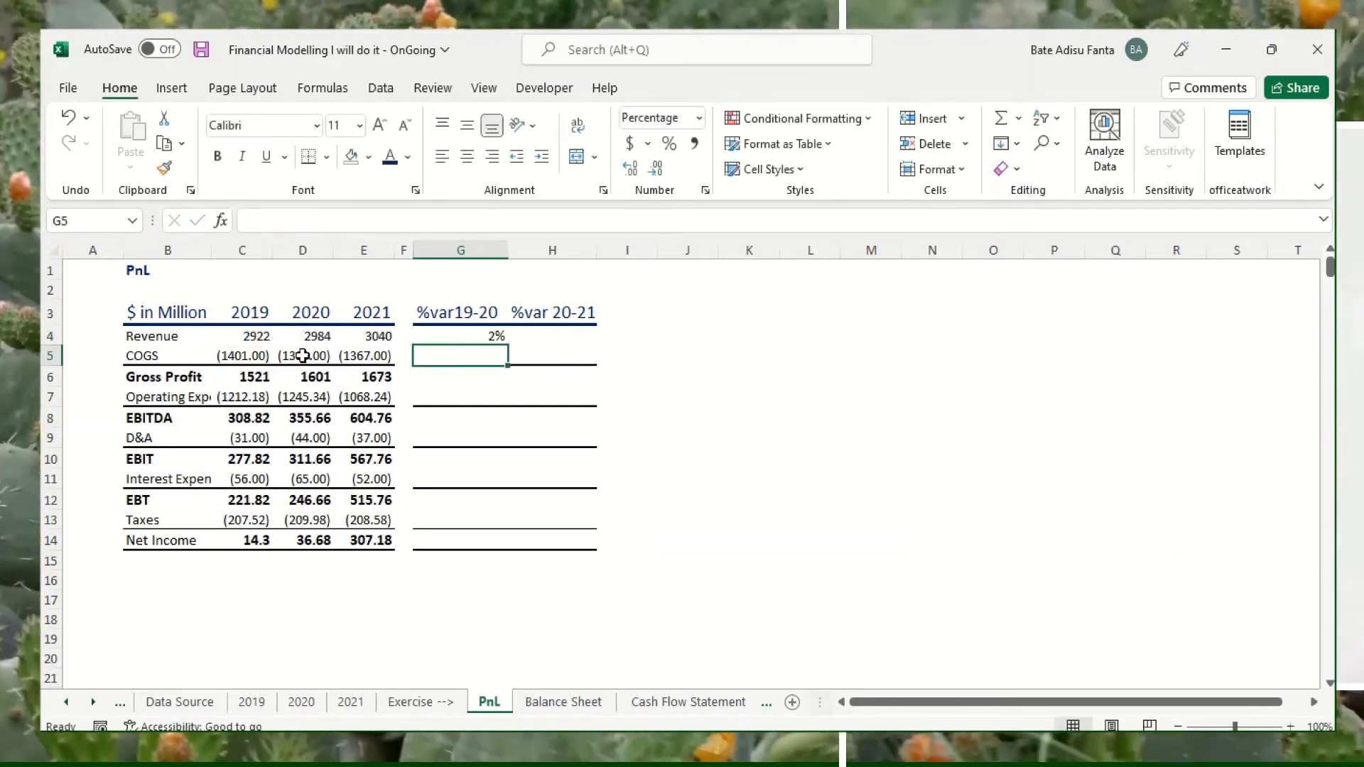
Fill the variance formula from G4 through every line item and both variance columns, G4:H14
click(490, 339)
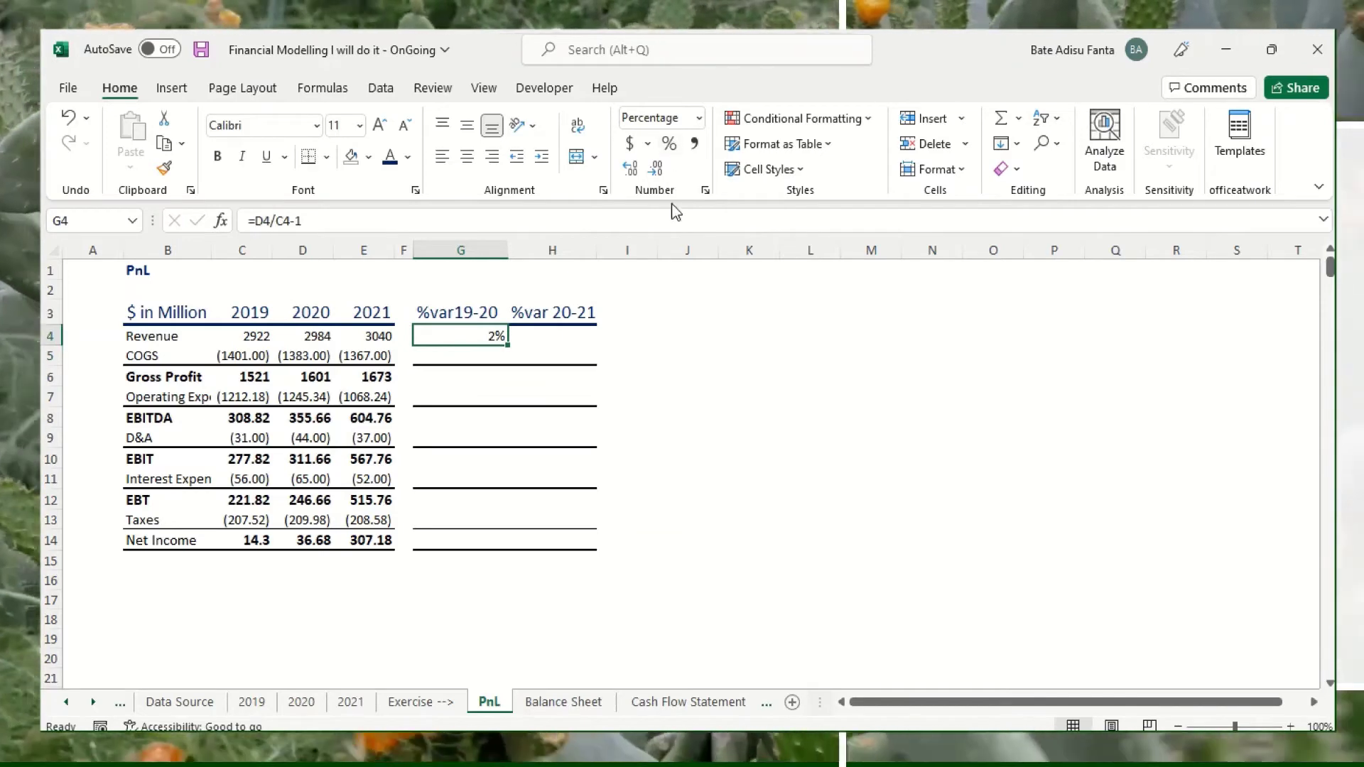
drag(507, 346, 596, 544)
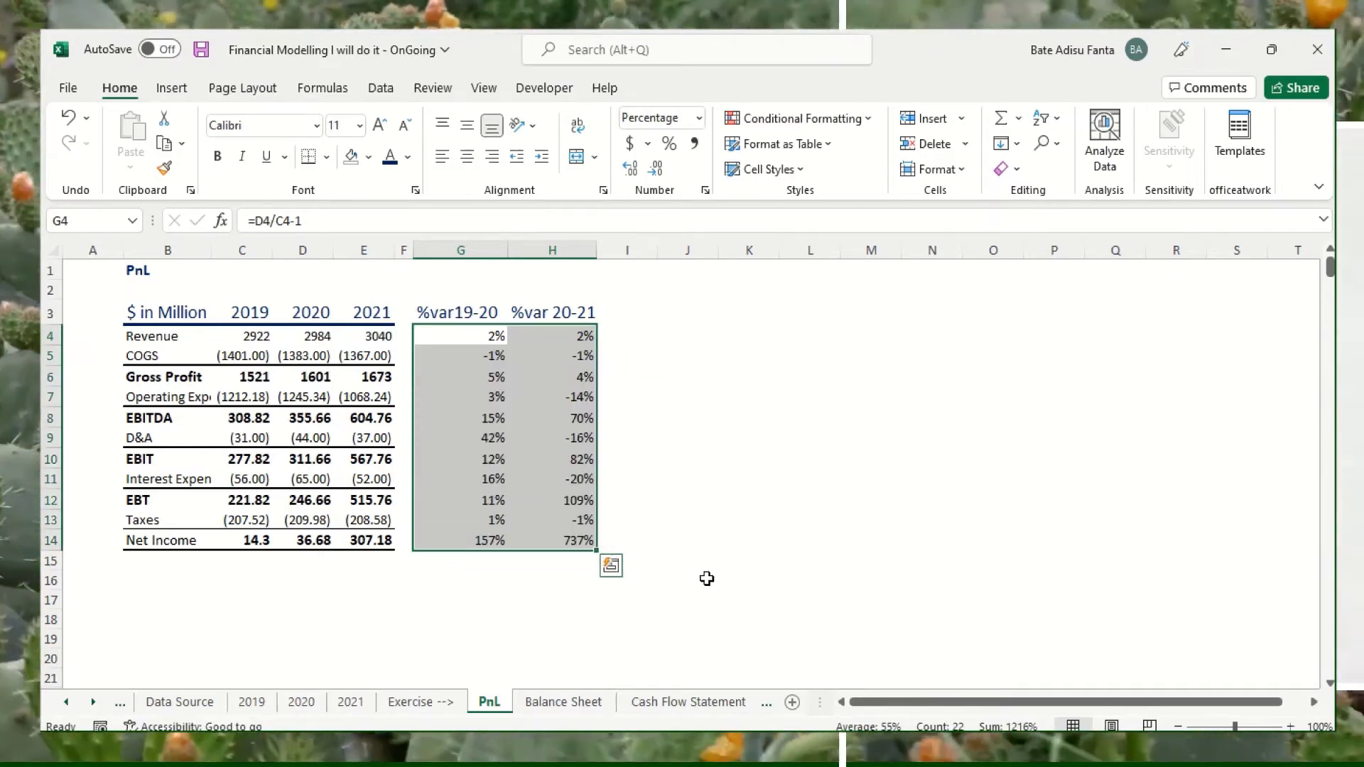
click(687, 520)
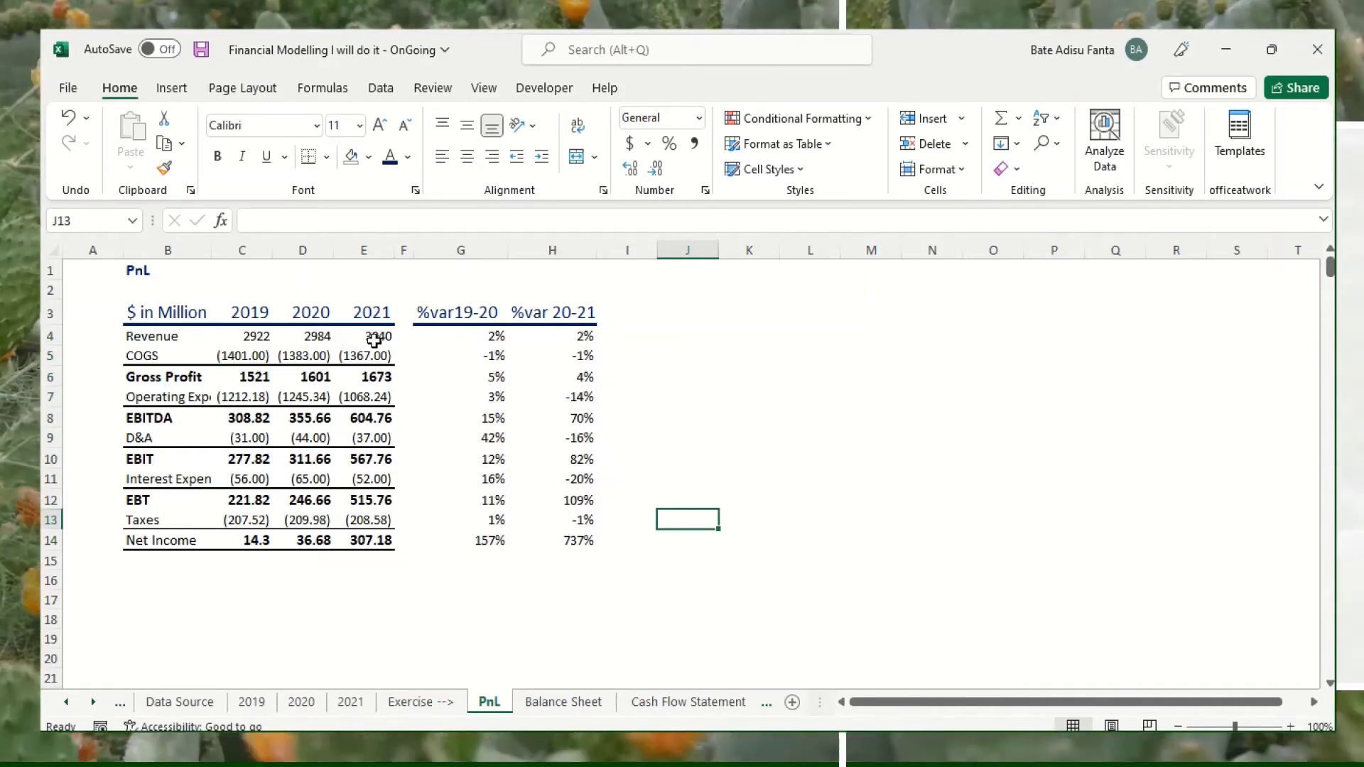
Reapply the 2021 column's formatting to the filled variances by copying E4:E14 and pasting formats only onto G4:H14
drag(364, 336, 366, 541)
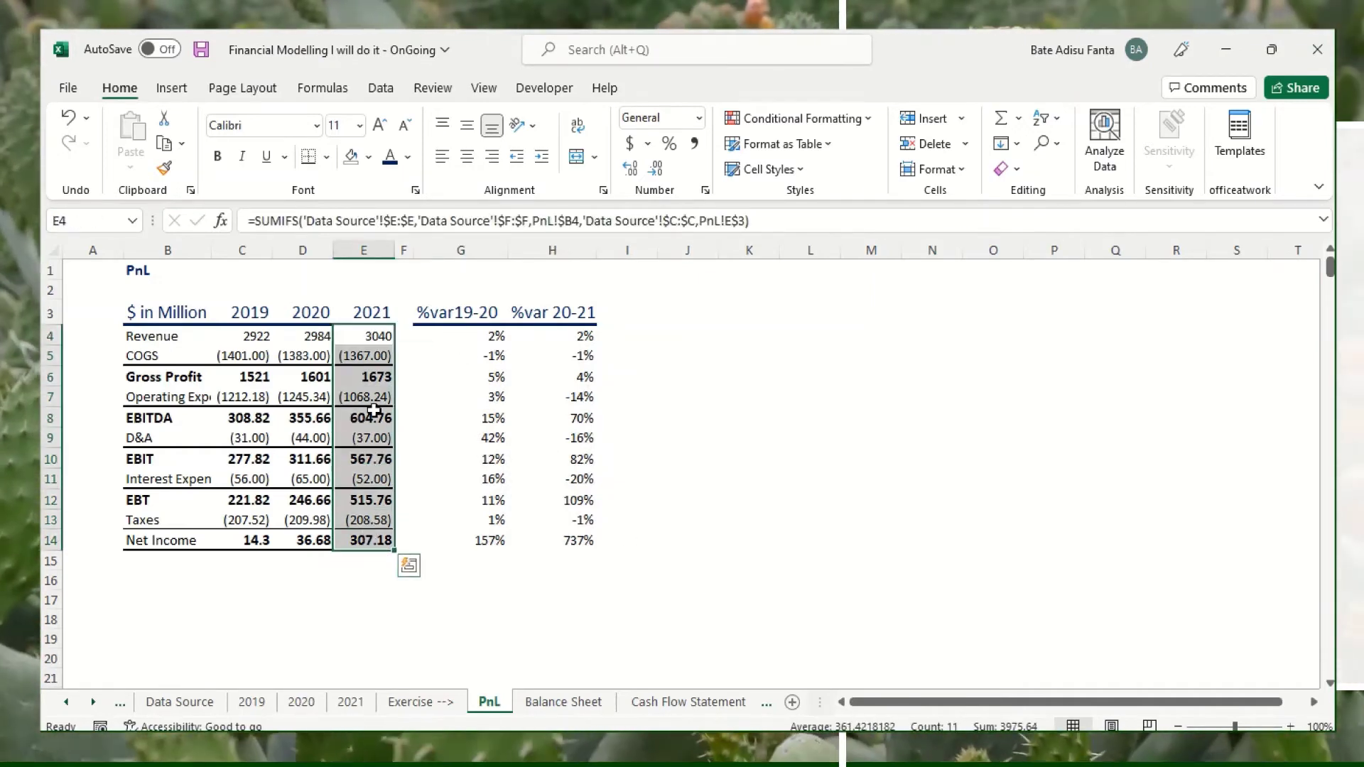
right_click(374, 390)
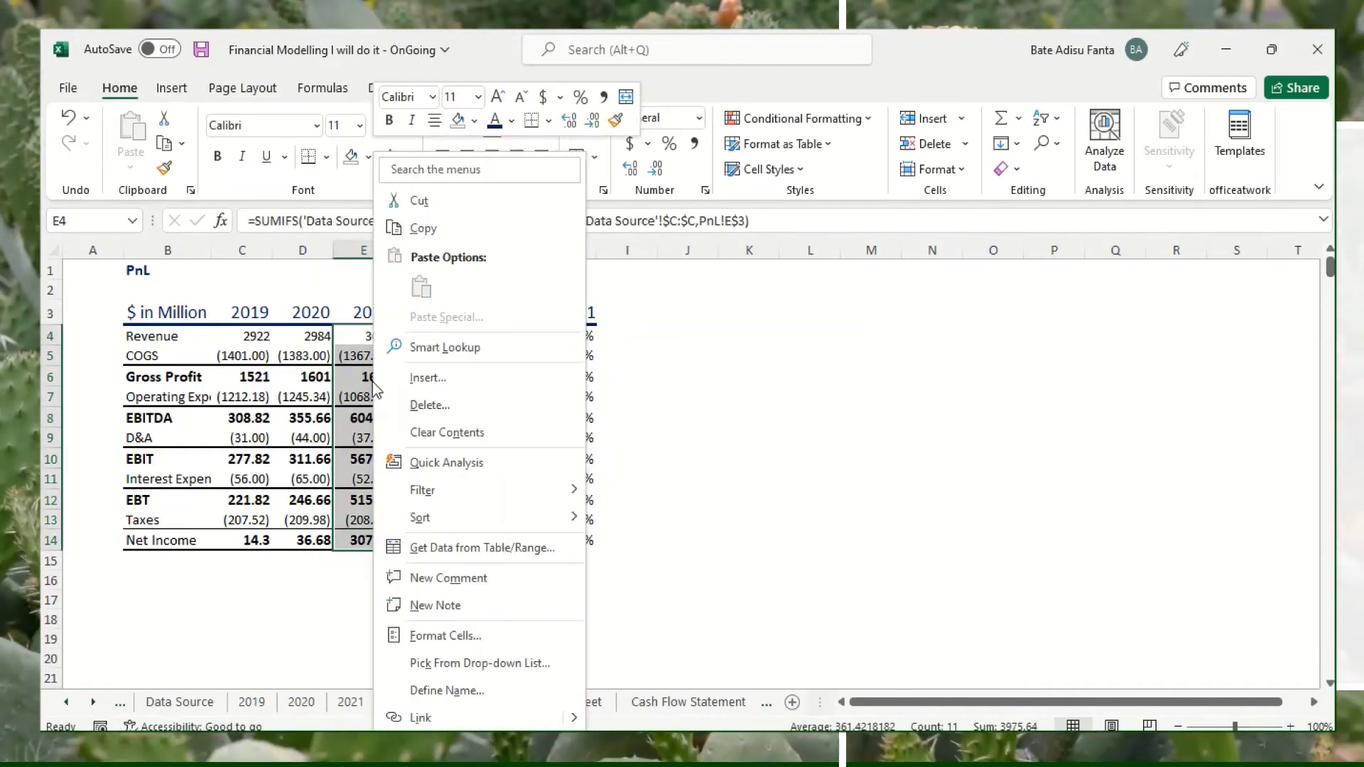
click(423, 229)
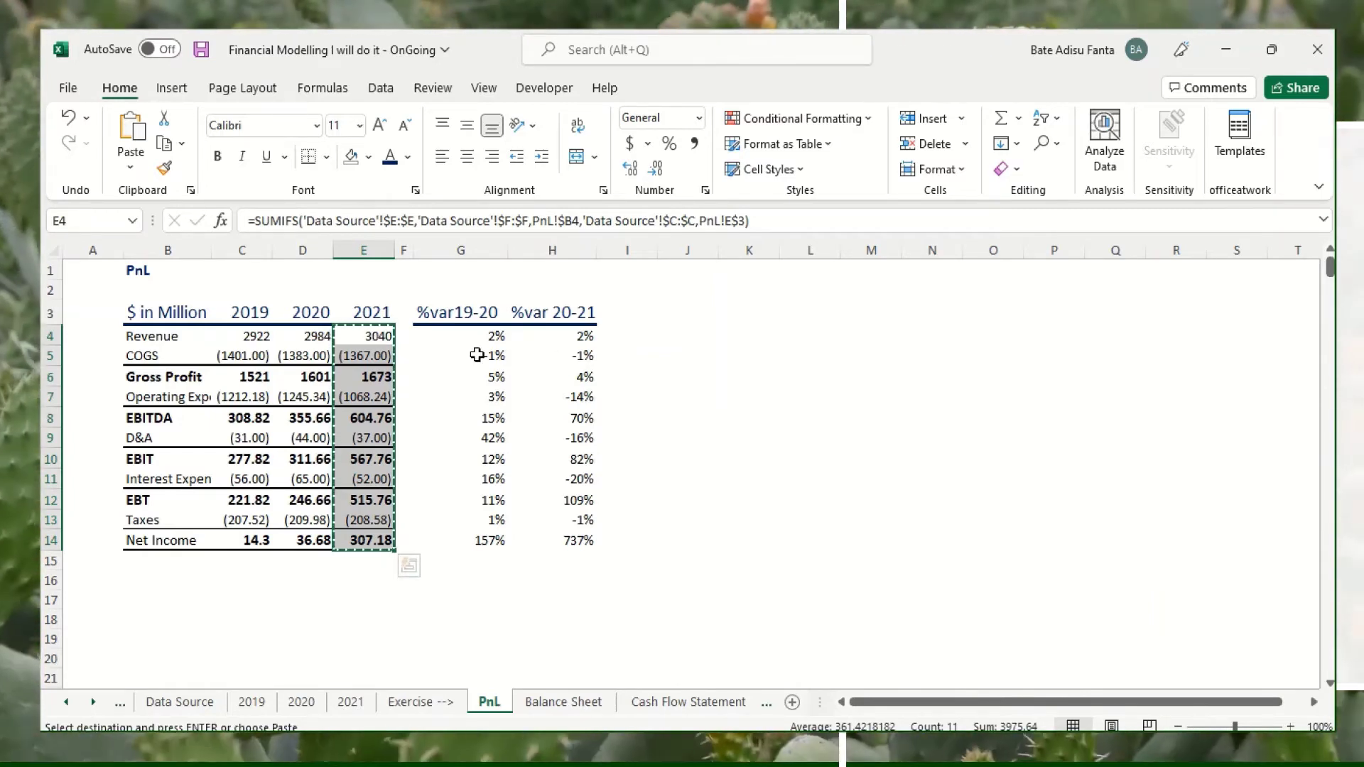
drag(473, 338, 588, 543)
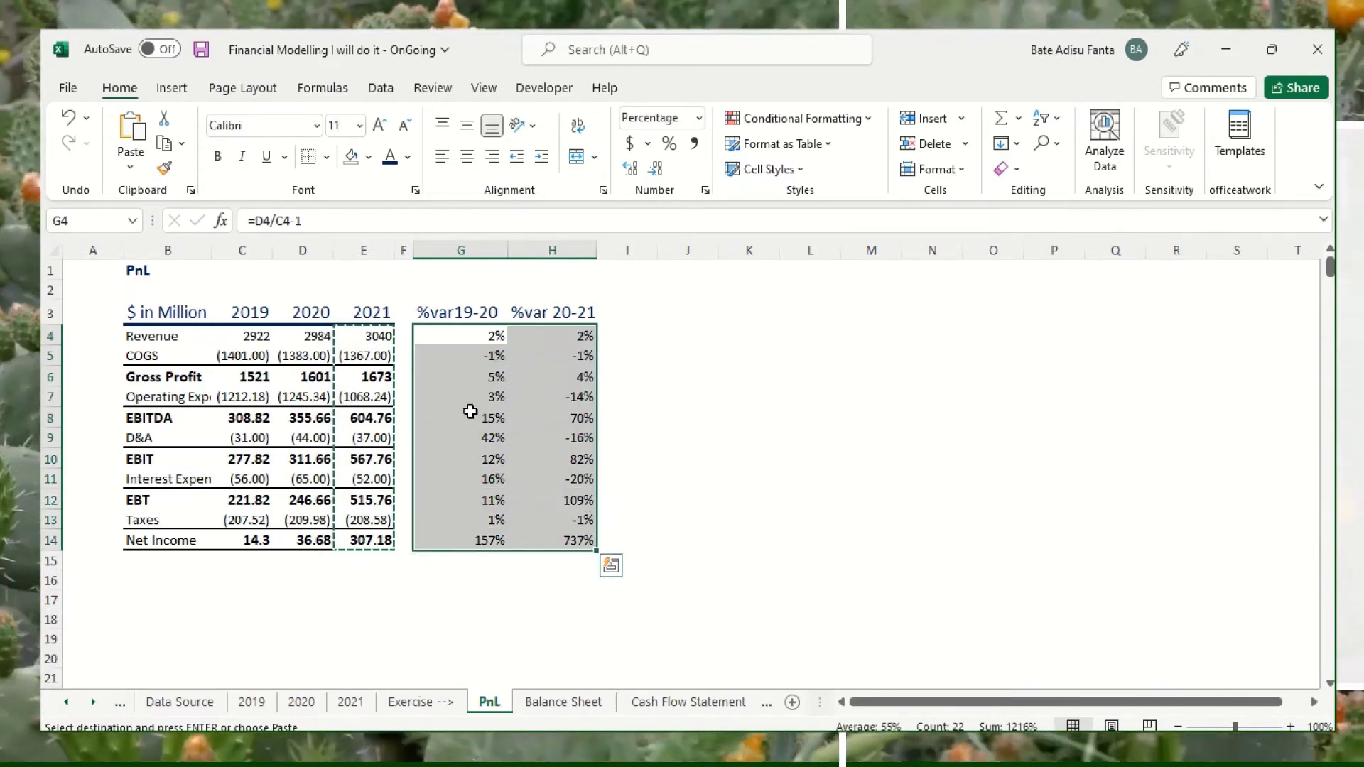
right_click(474, 412)
click(552, 318)
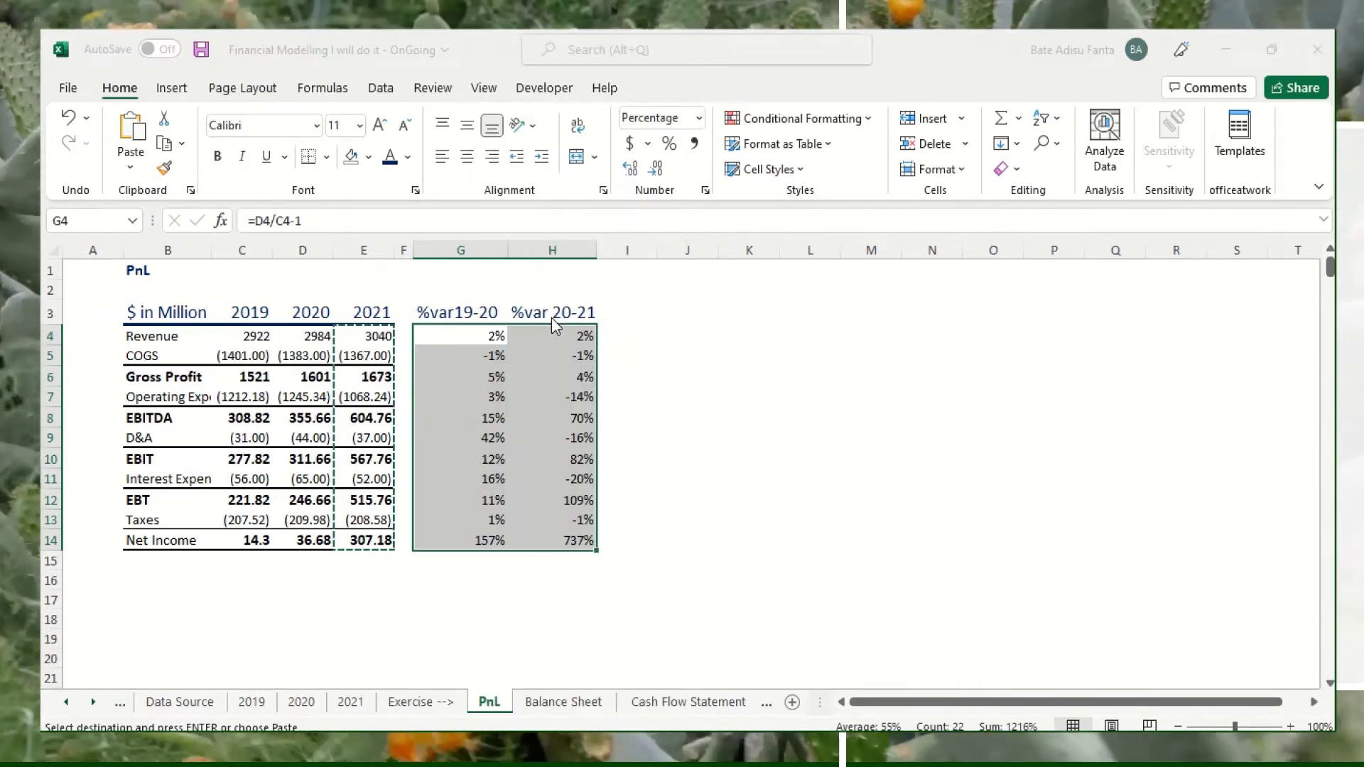
click(399, 302)
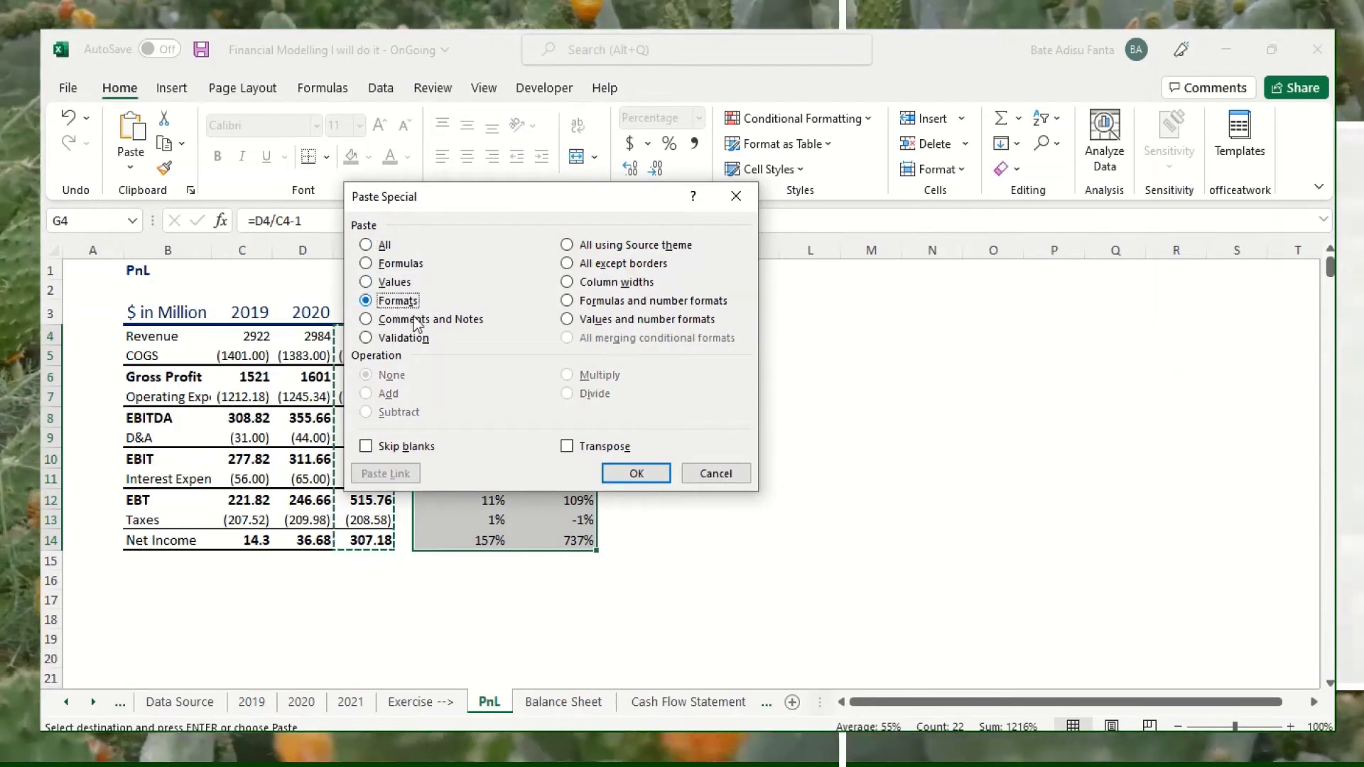
click(636, 473)
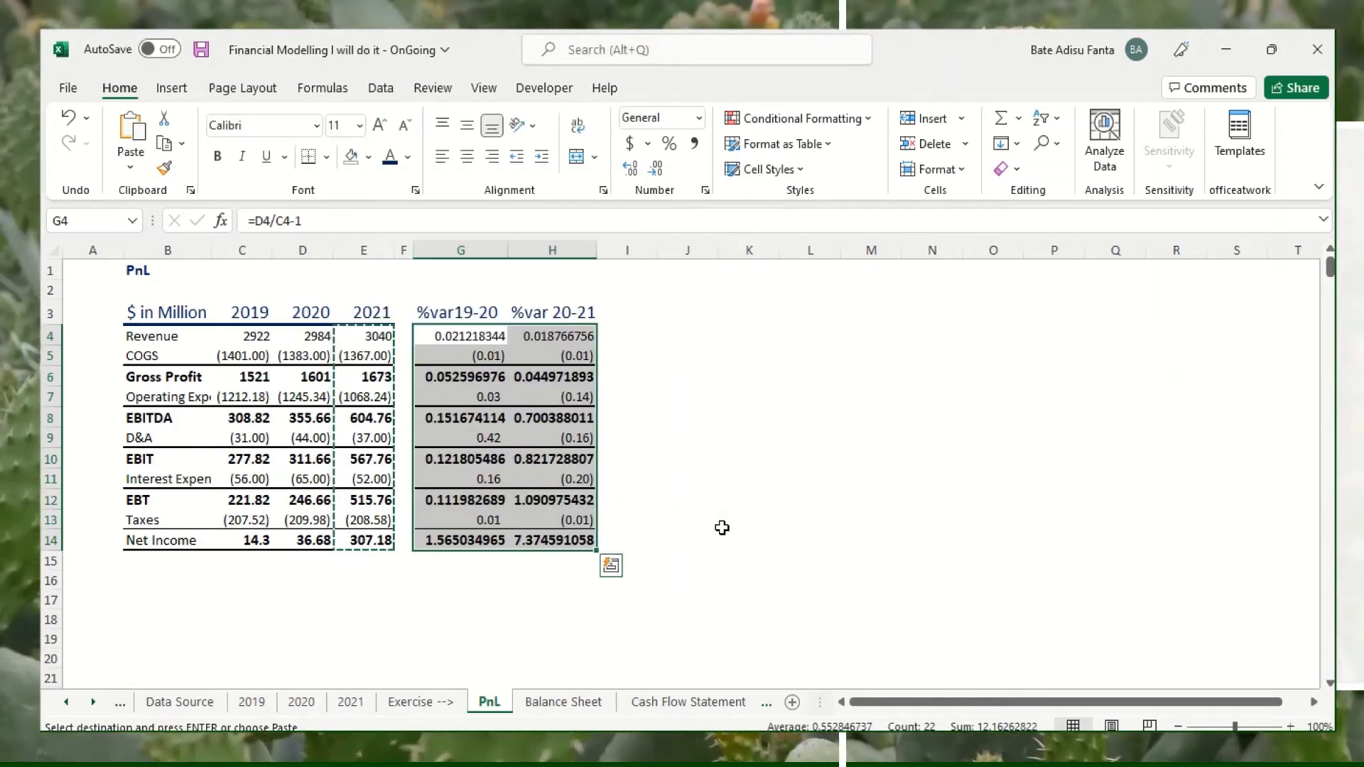
Apply the percentage number format to the variance figures in G4:H14
click(667, 145)
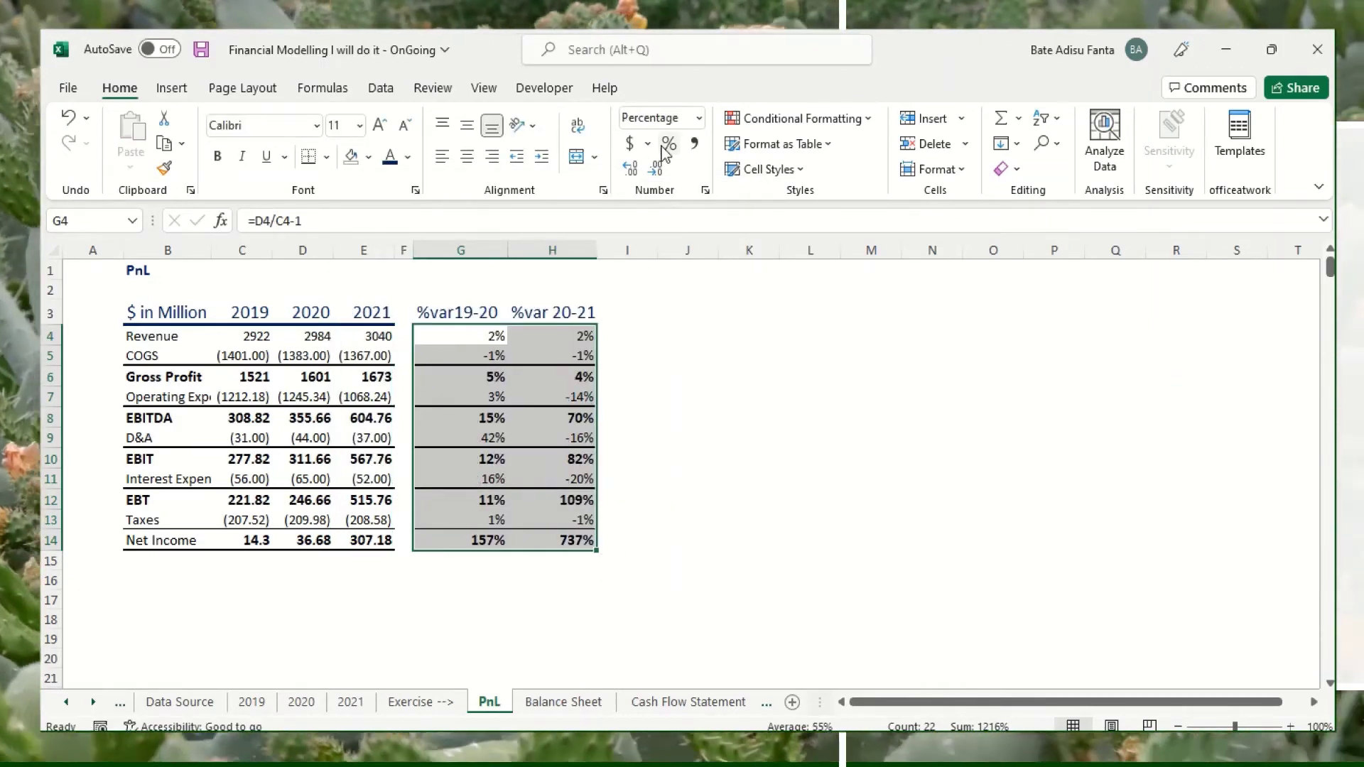
click(645, 459)
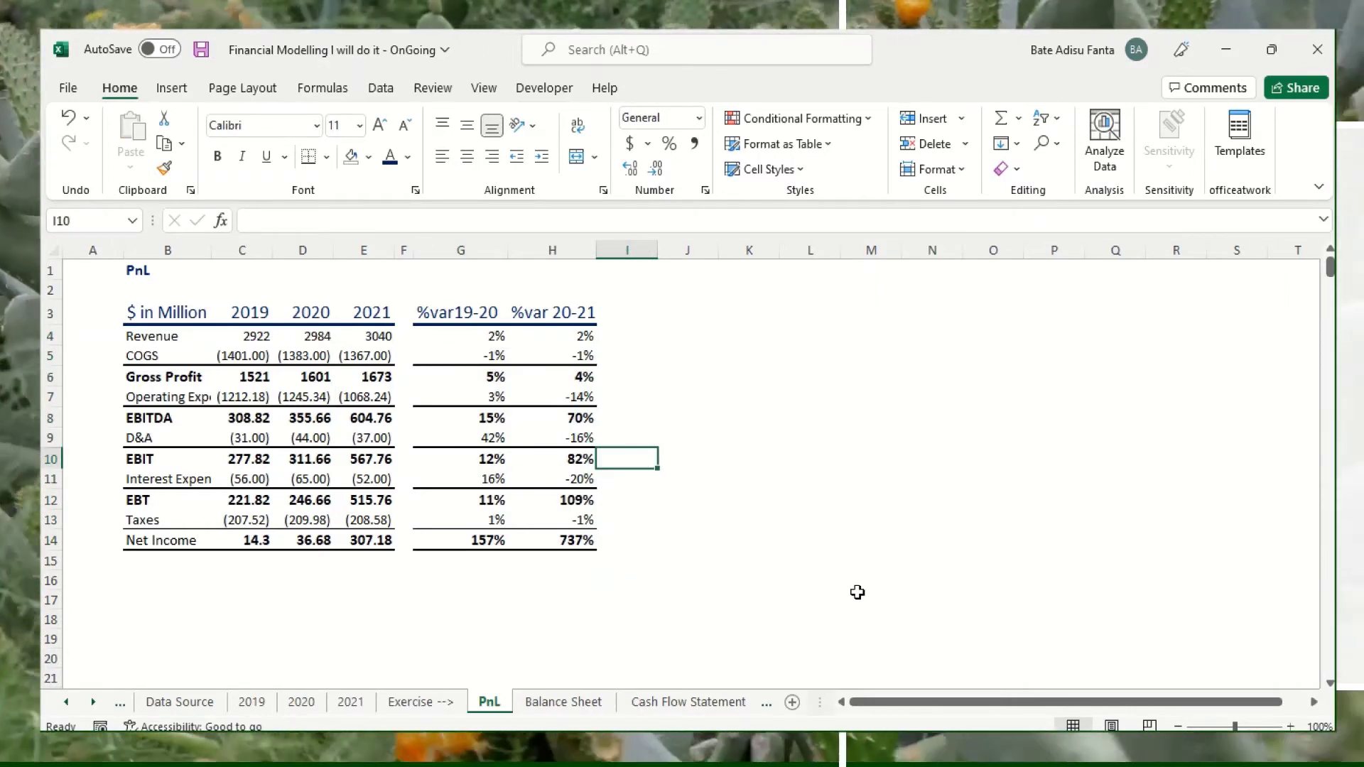
click(735, 597)
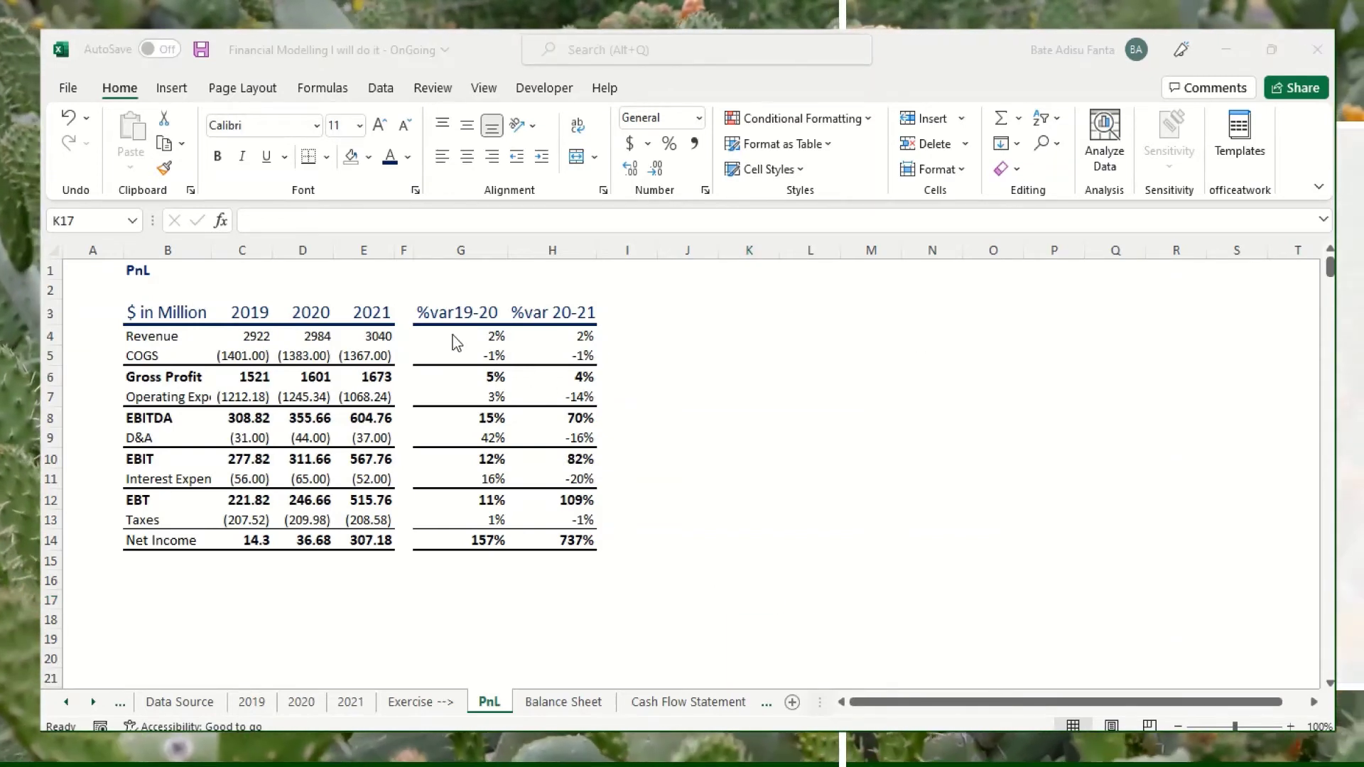
Apply the three-circle traffic-light icon set as conditional formatting to the variance percentages in G4:H14
drag(468, 338, 543, 347)
drag(592, 538, 592, 545)
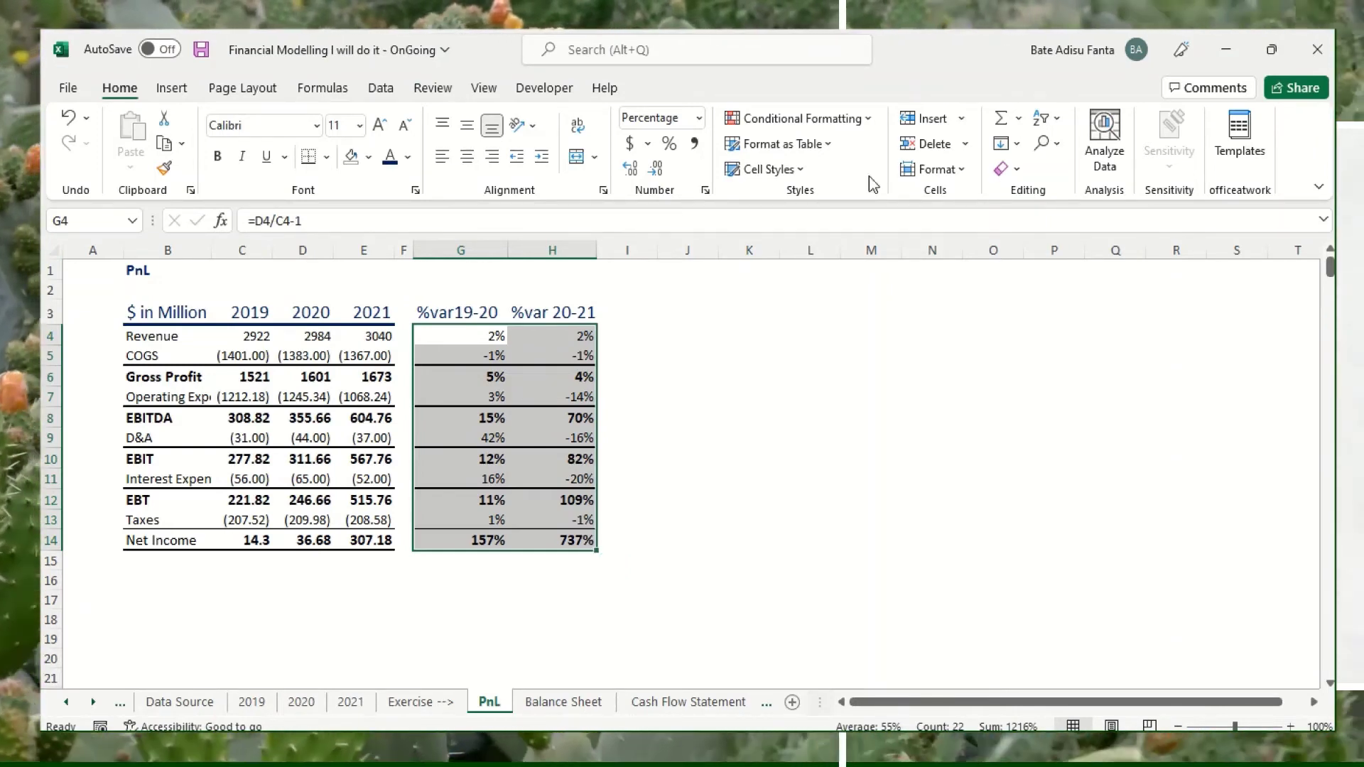
click(863, 122)
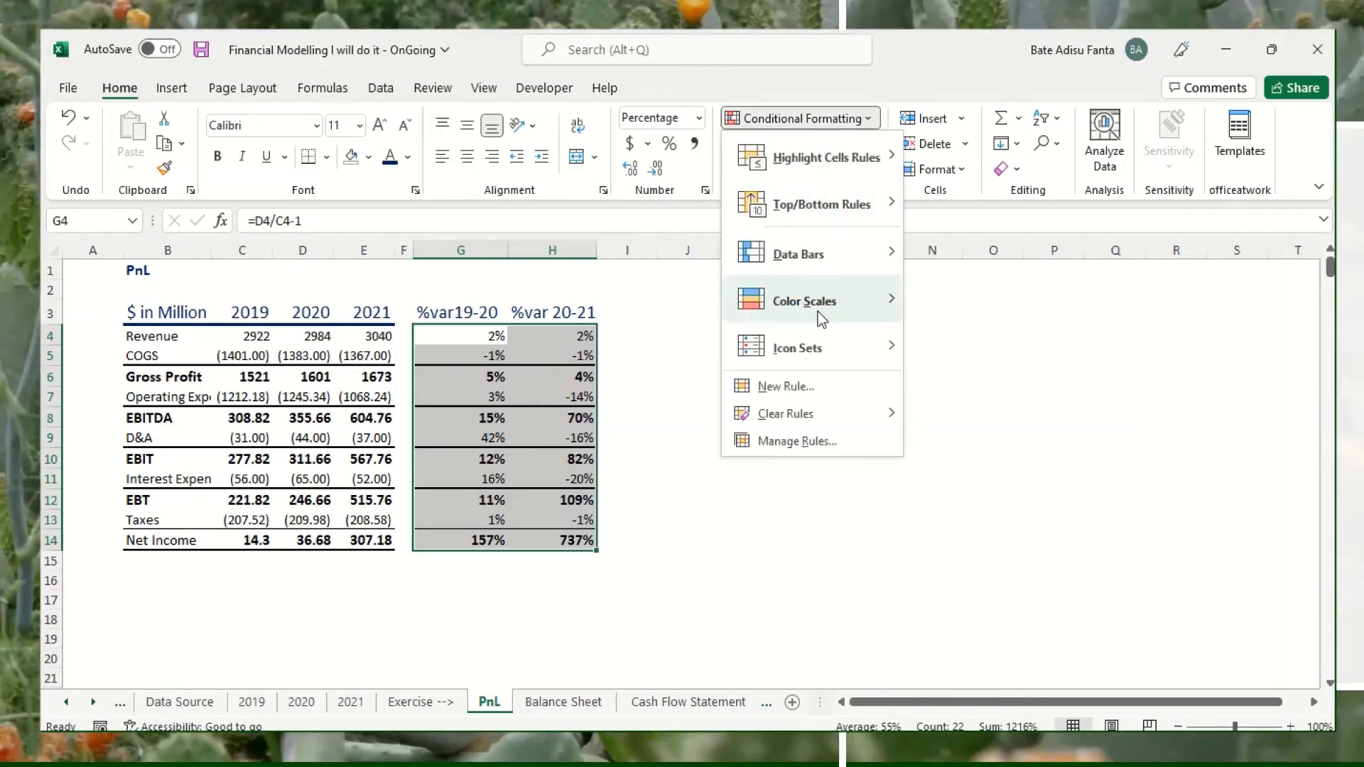
mouse_move(816, 356)
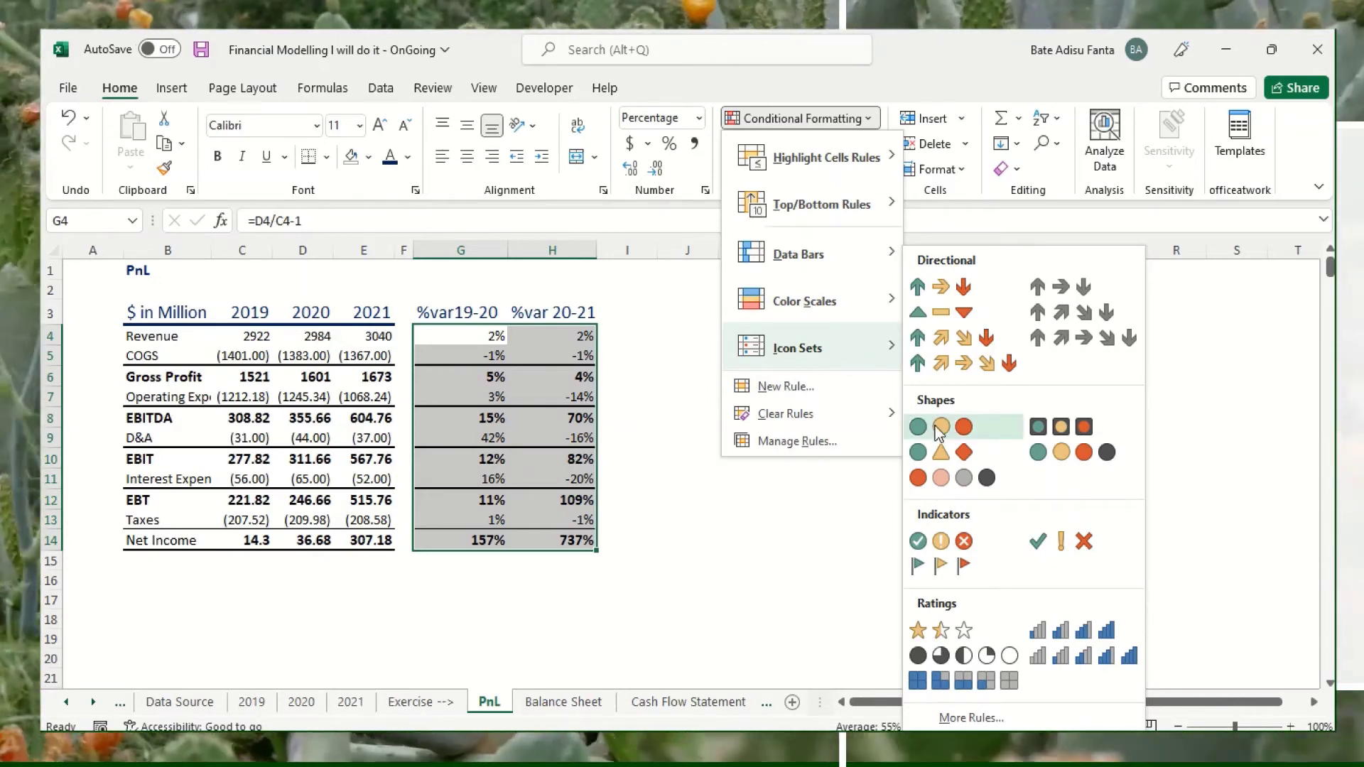
click(940, 431)
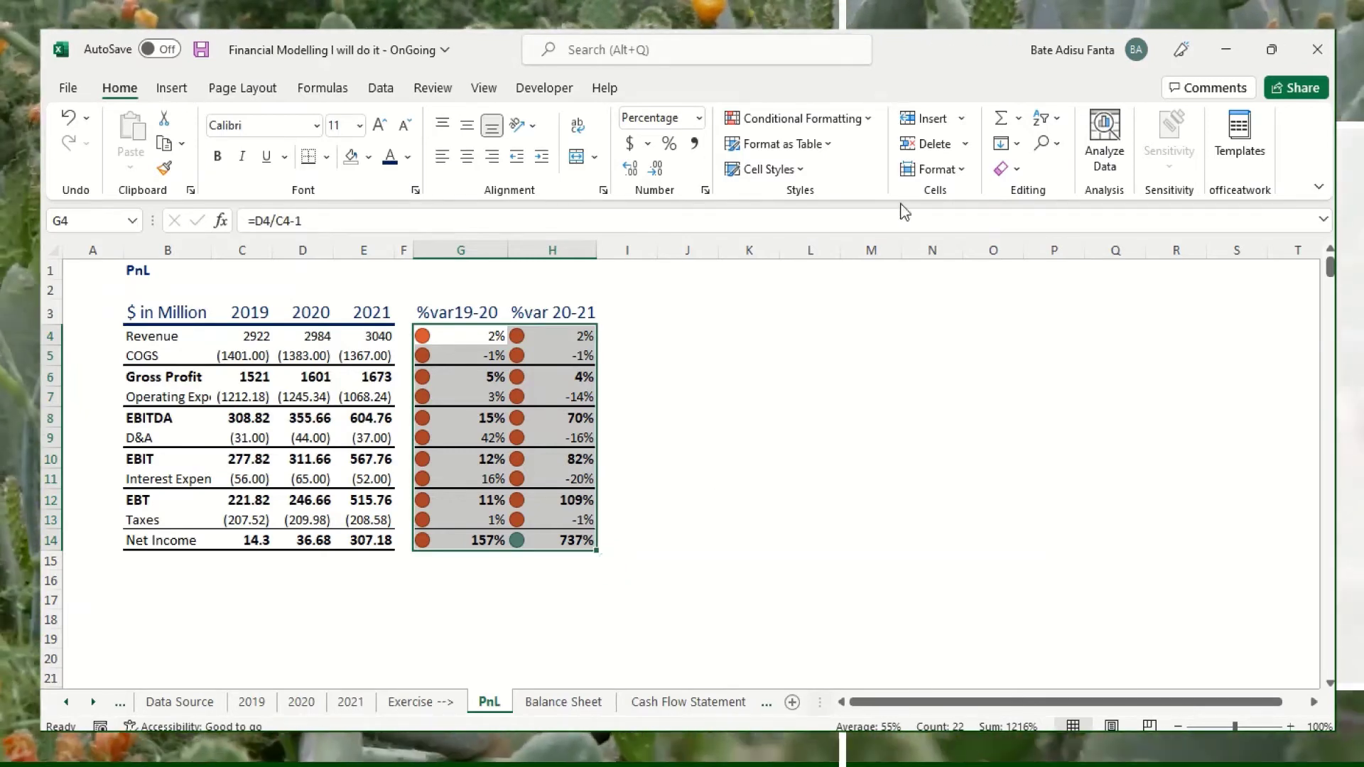
Edit the icon set rule on G4:H14 so the green icon shows for values >= 0.1 of type Number
click(870, 123)
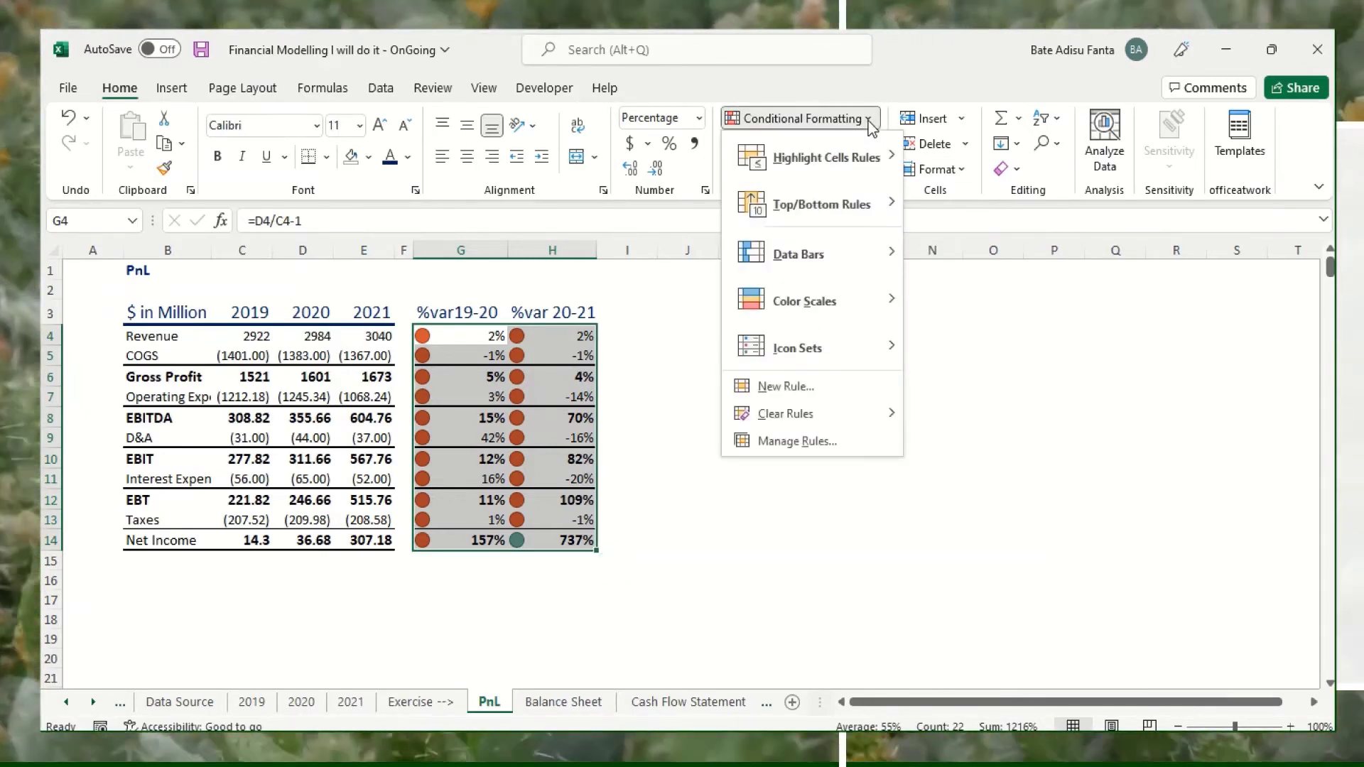
click(797, 443)
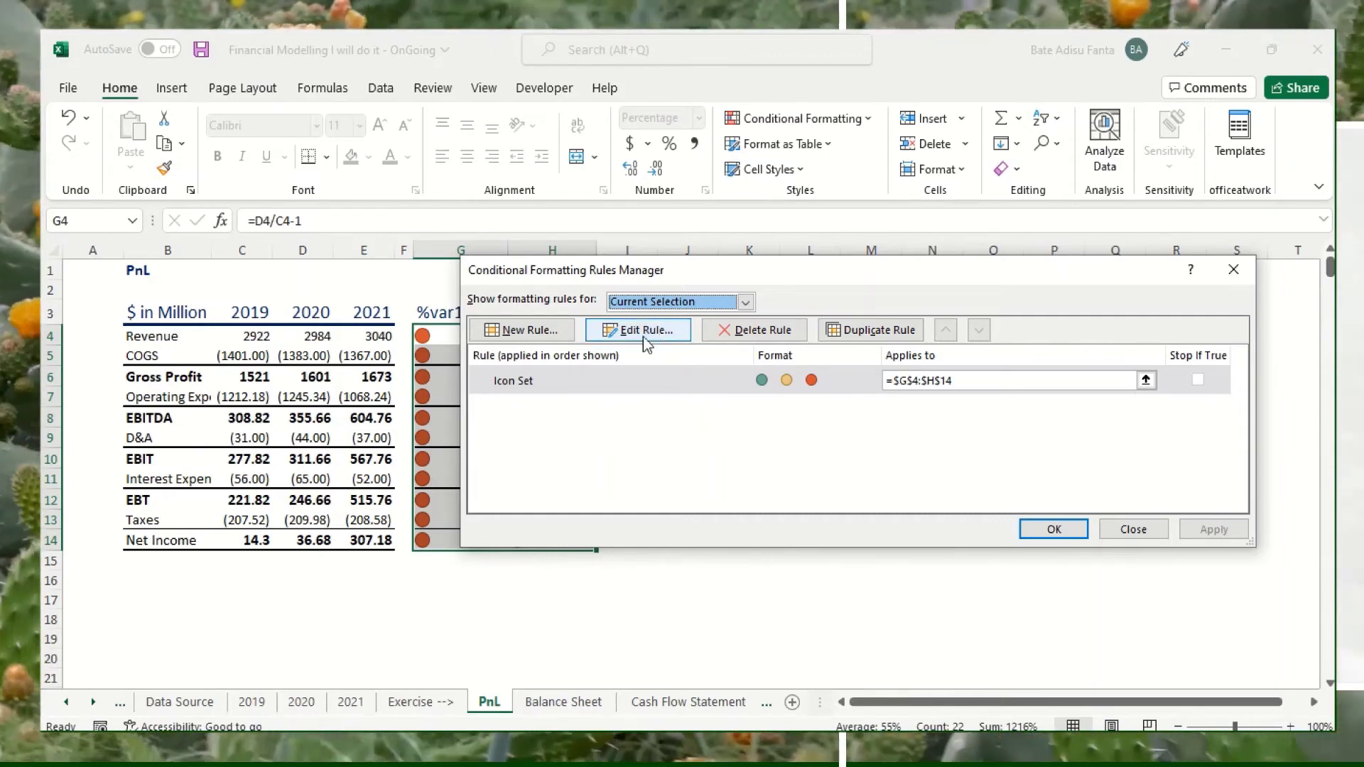
click(542, 331)
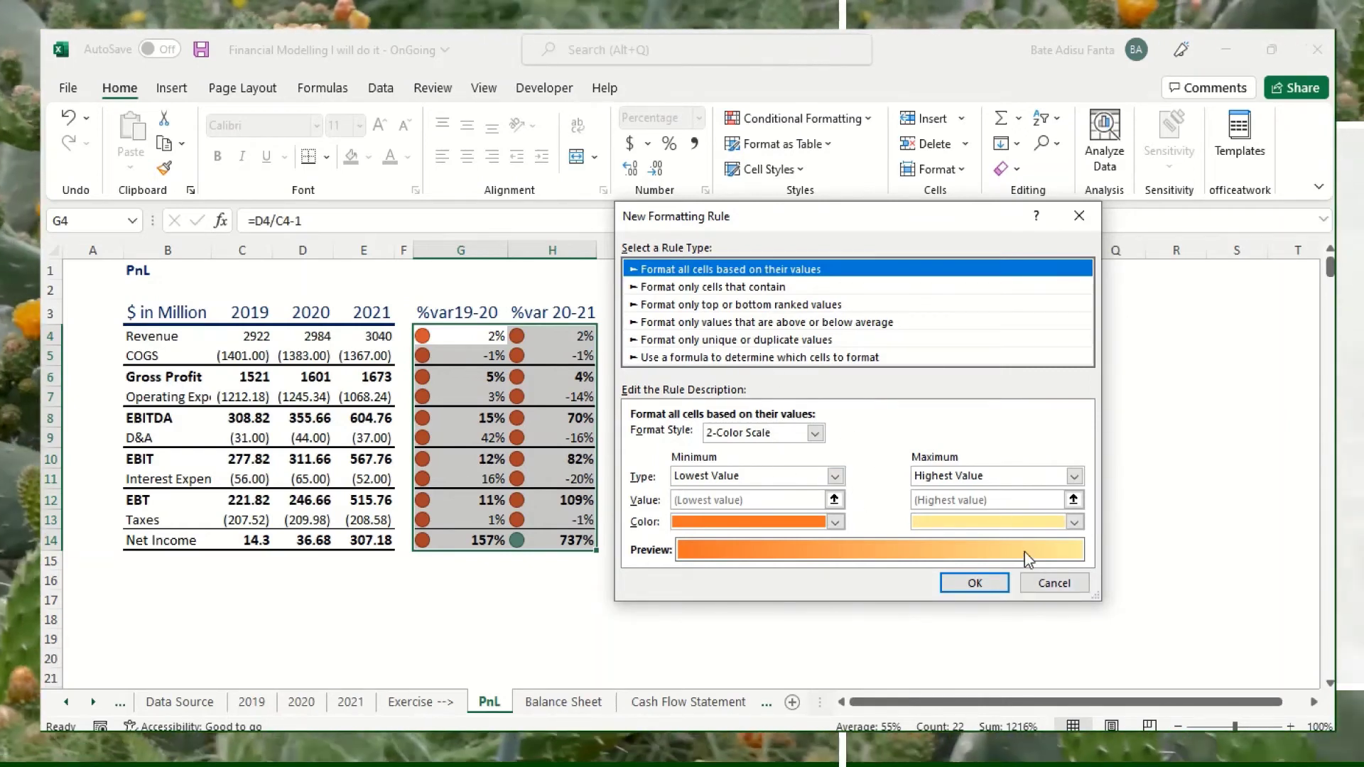
click(1053, 584)
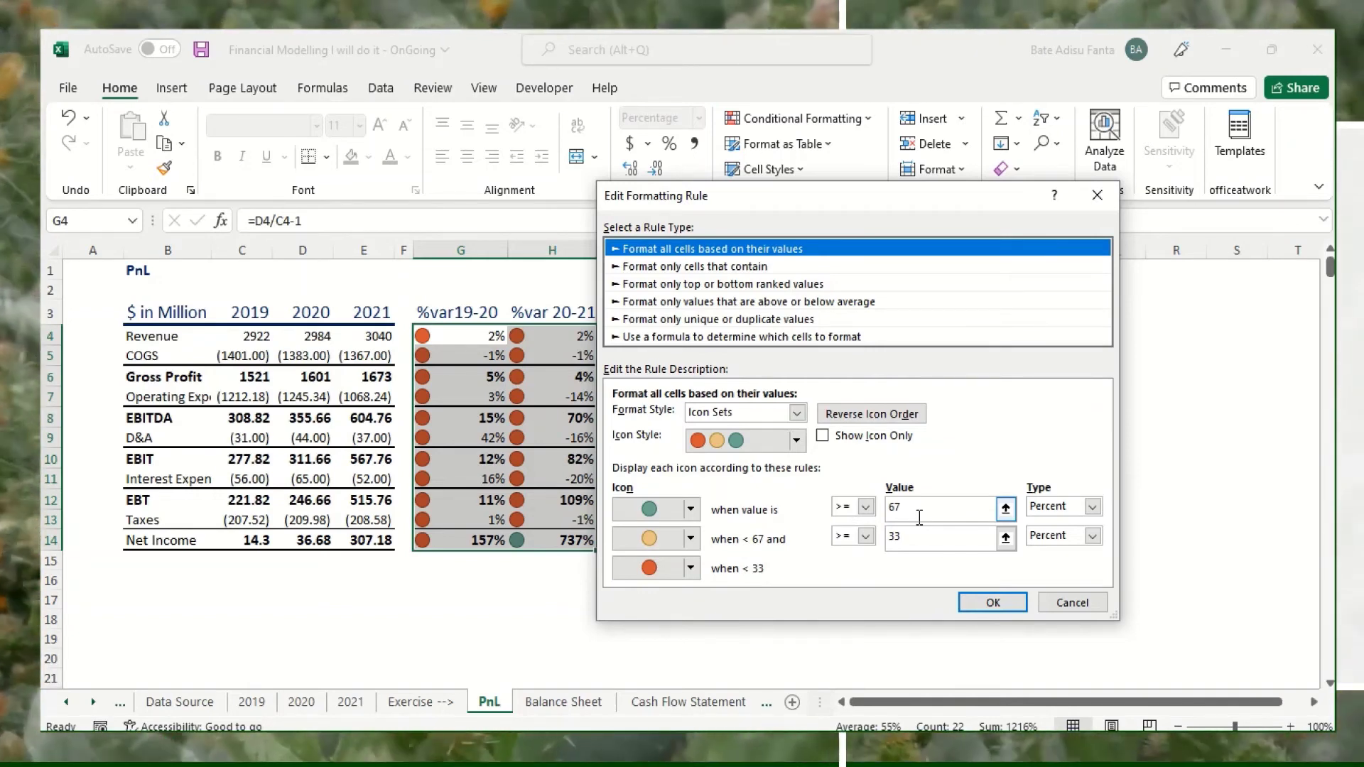
click(1093, 506)
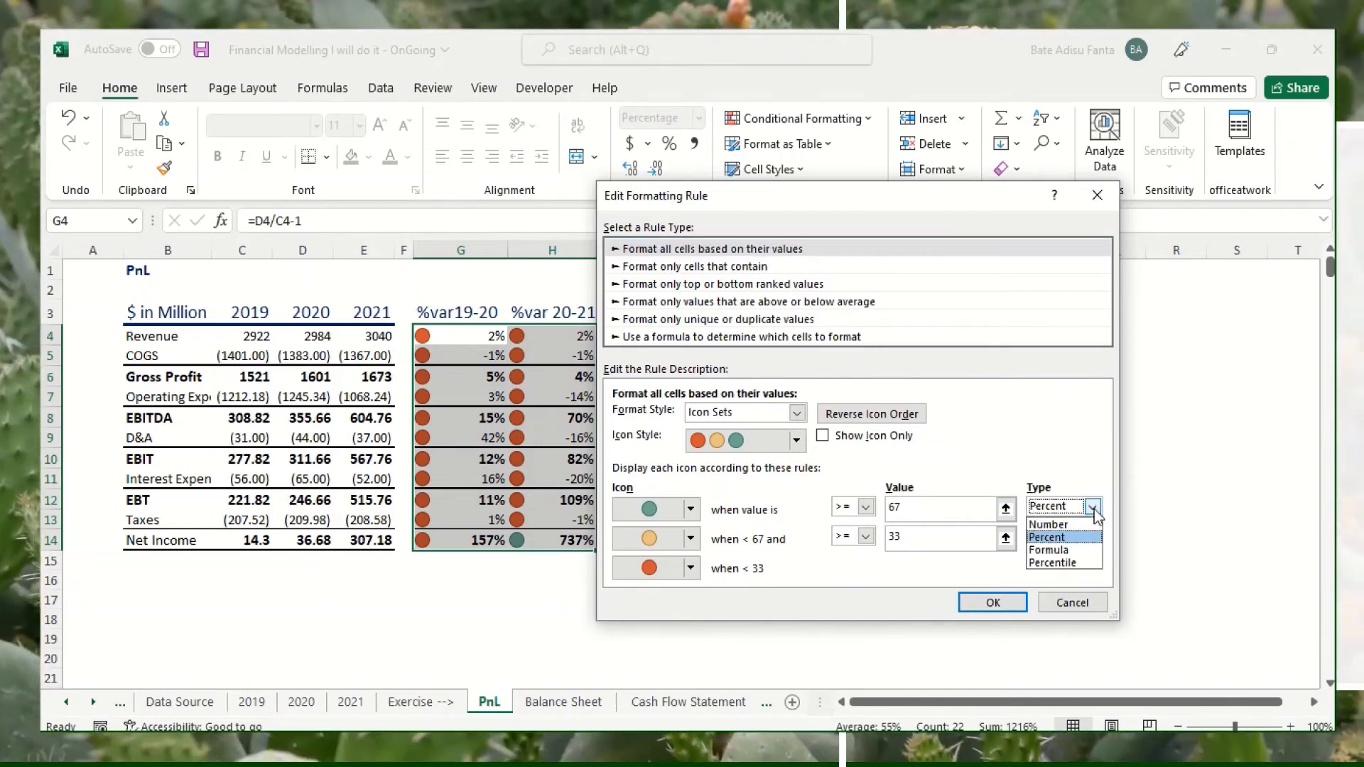
click(1051, 531)
click(938, 505)
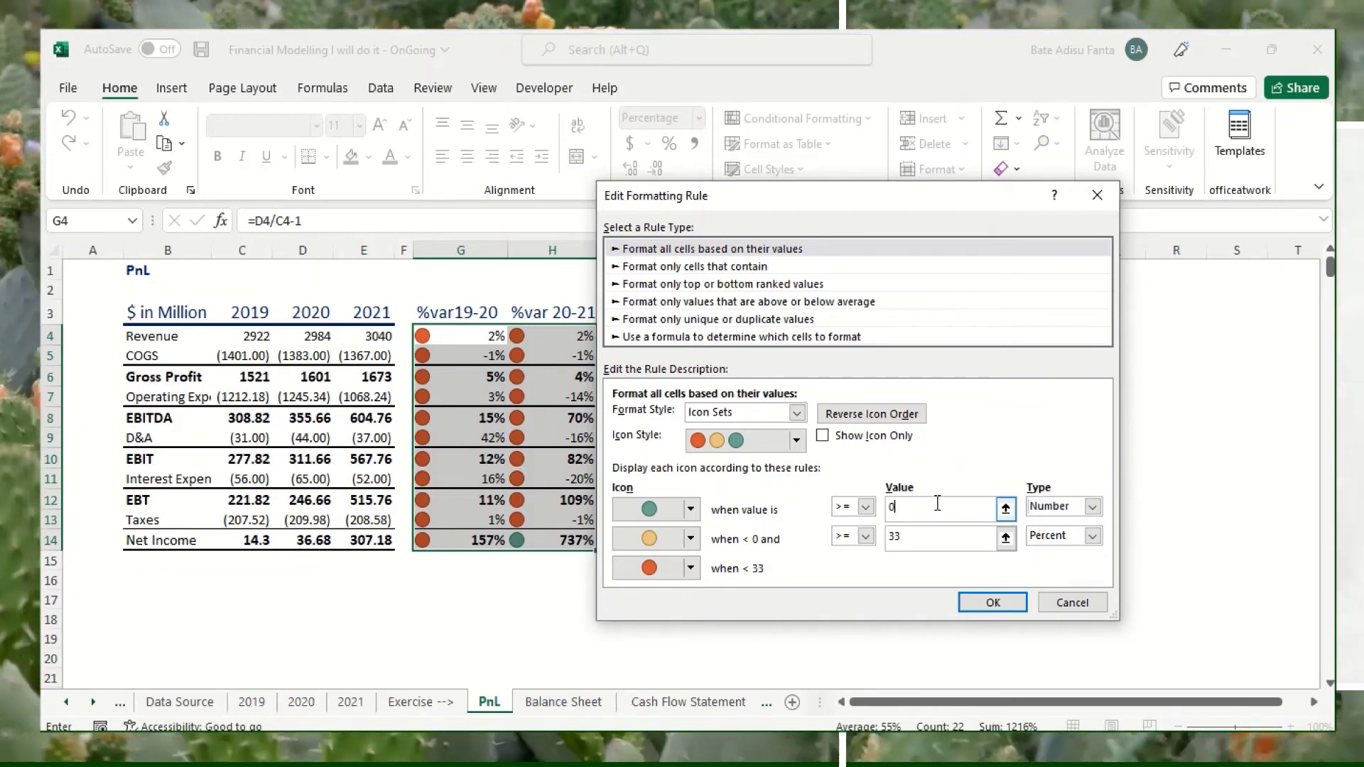
text(.)
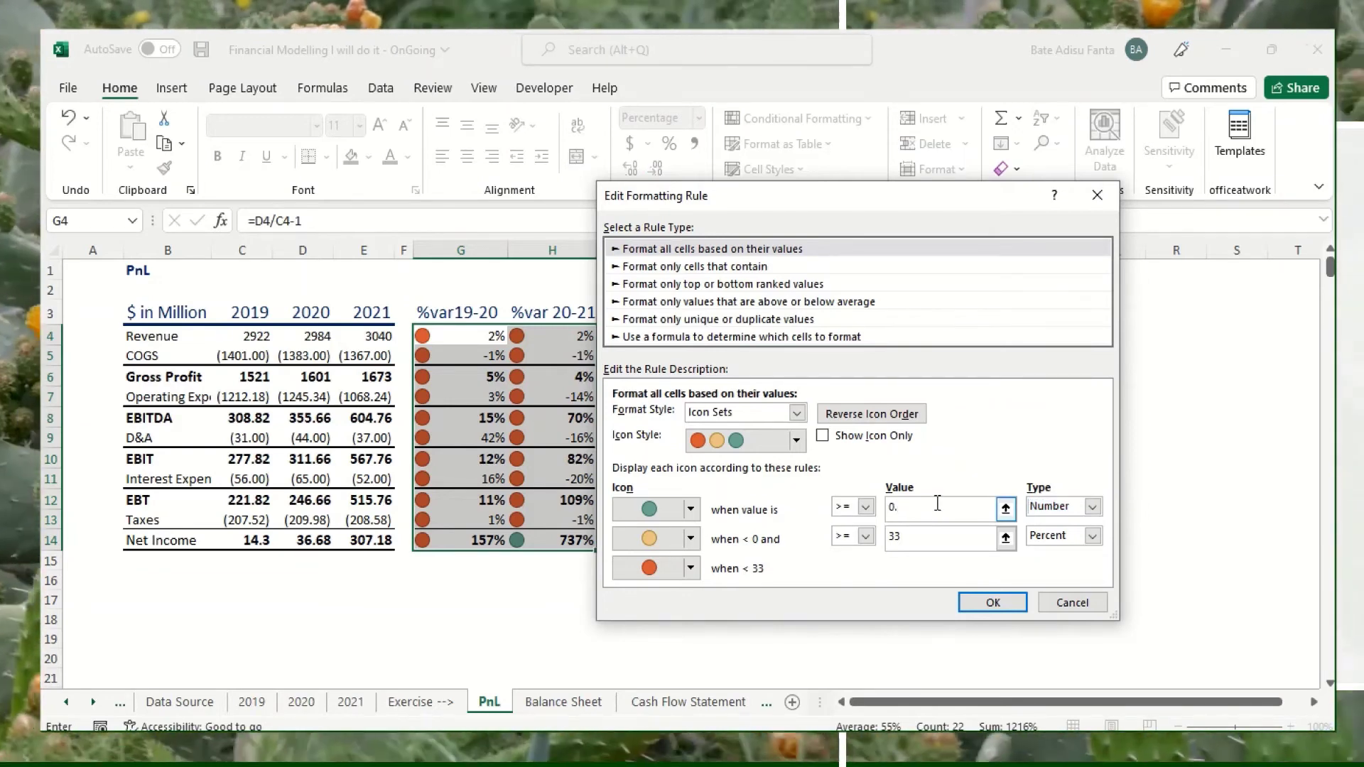
text(1)
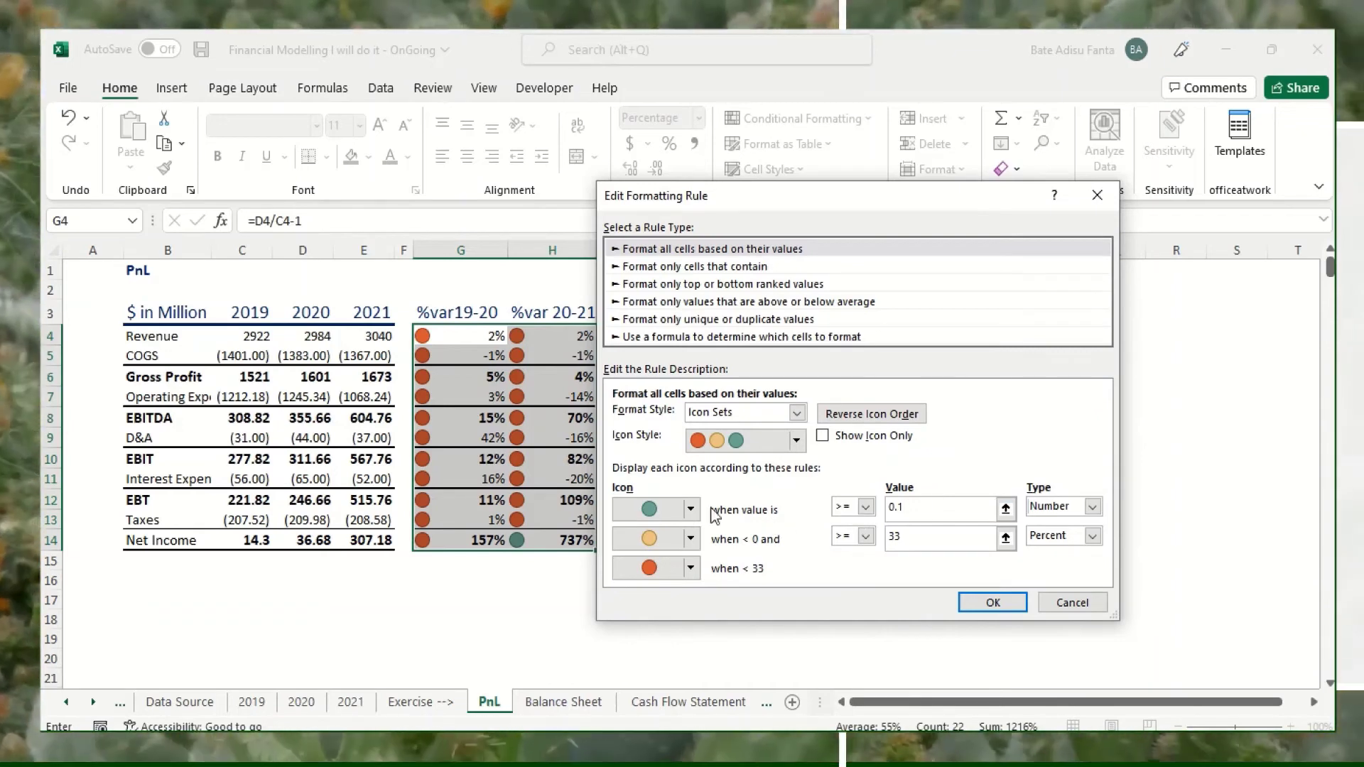
Set the yellow icon's threshold to >= 0 of type Number and apply the edited rule to the variance cells
click(921, 536)
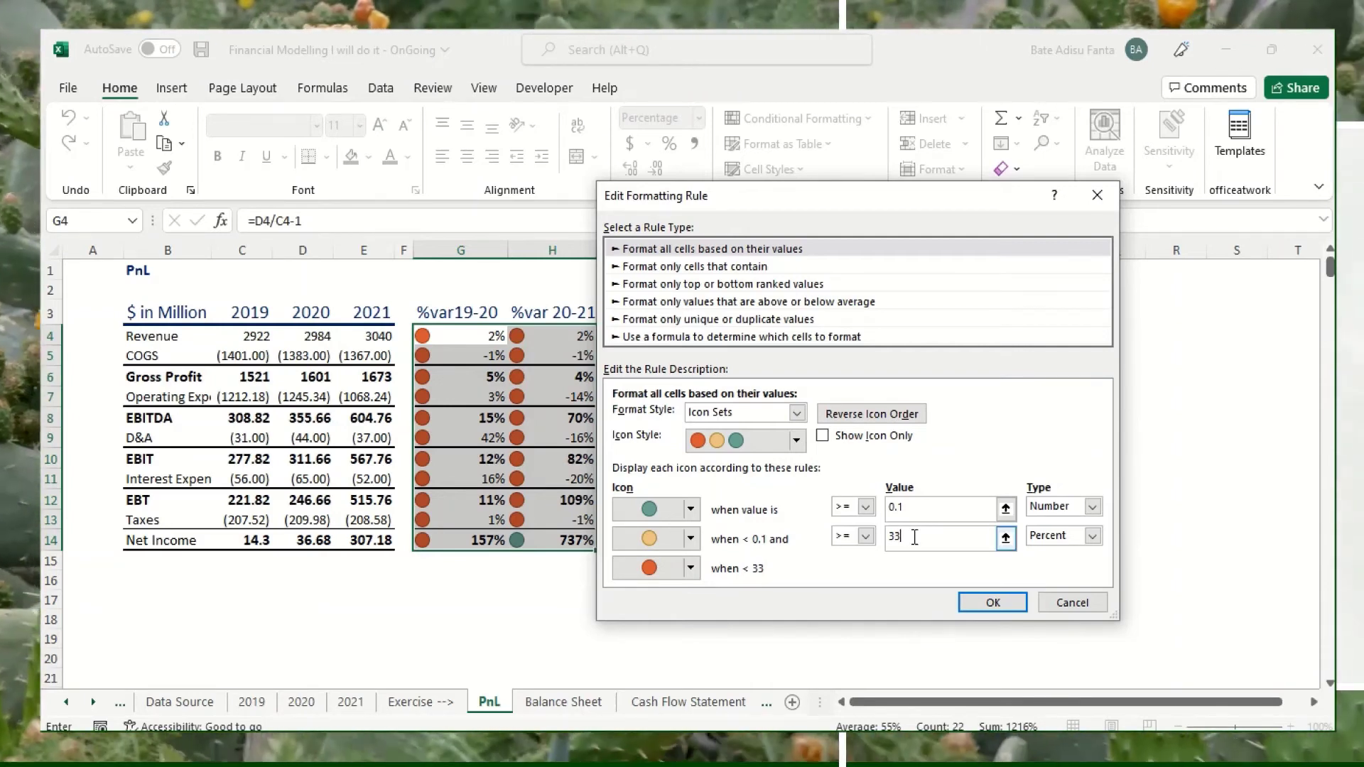
key(BackSpace)
key(BackSpace)
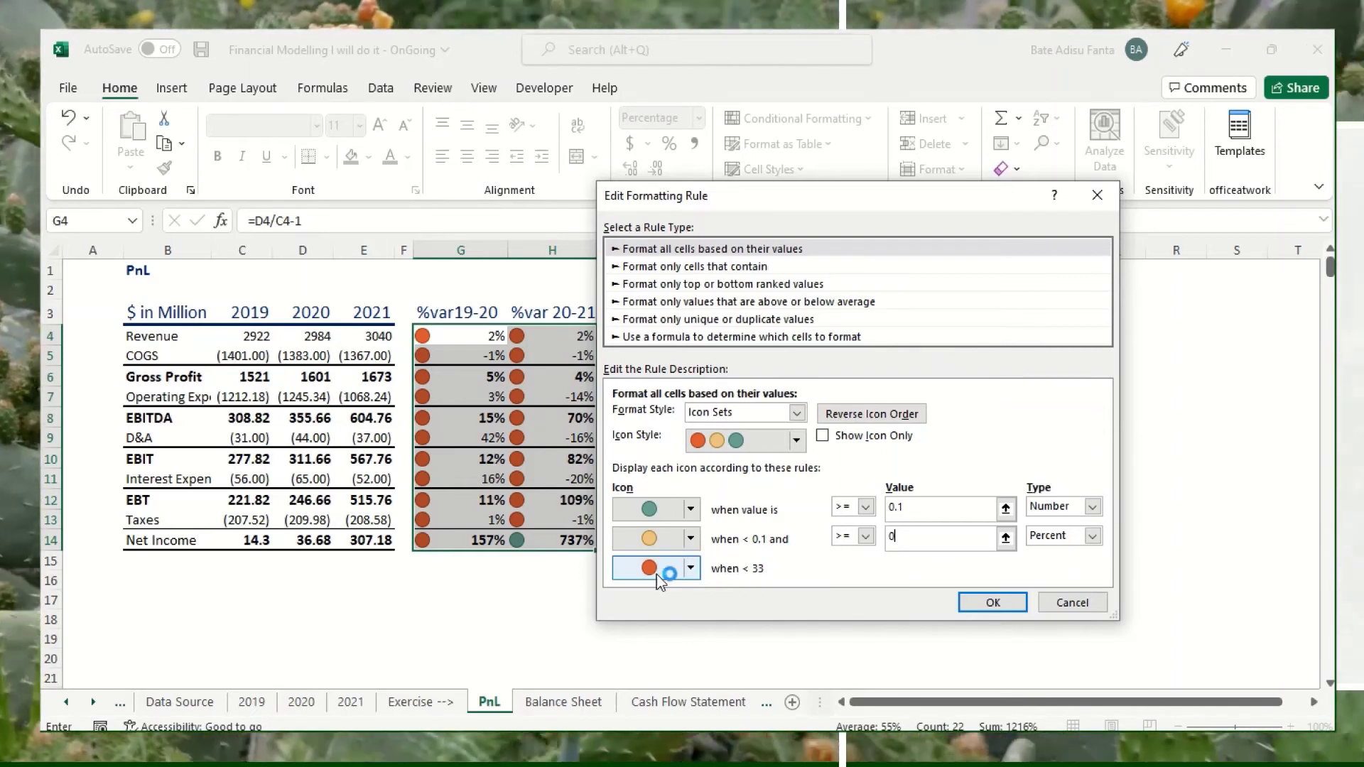
click(1094, 539)
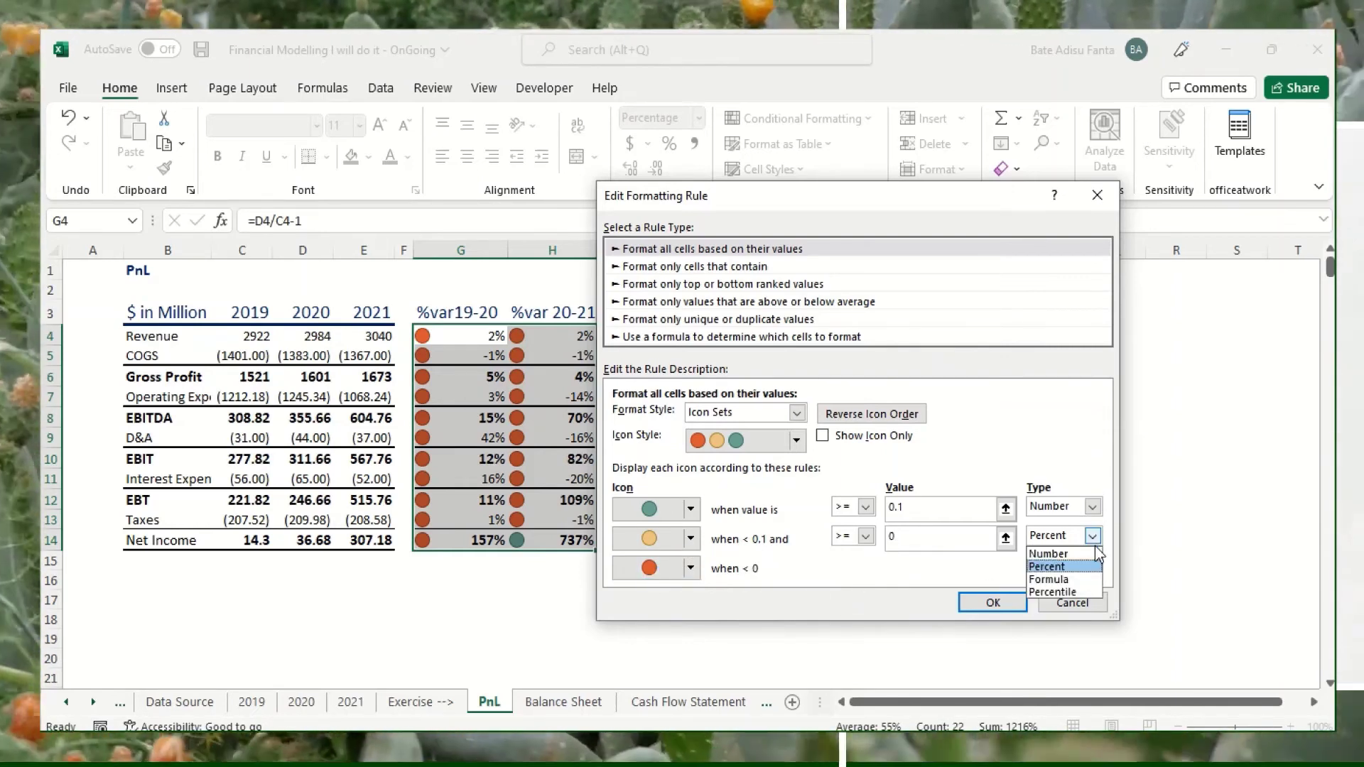
click(1048, 553)
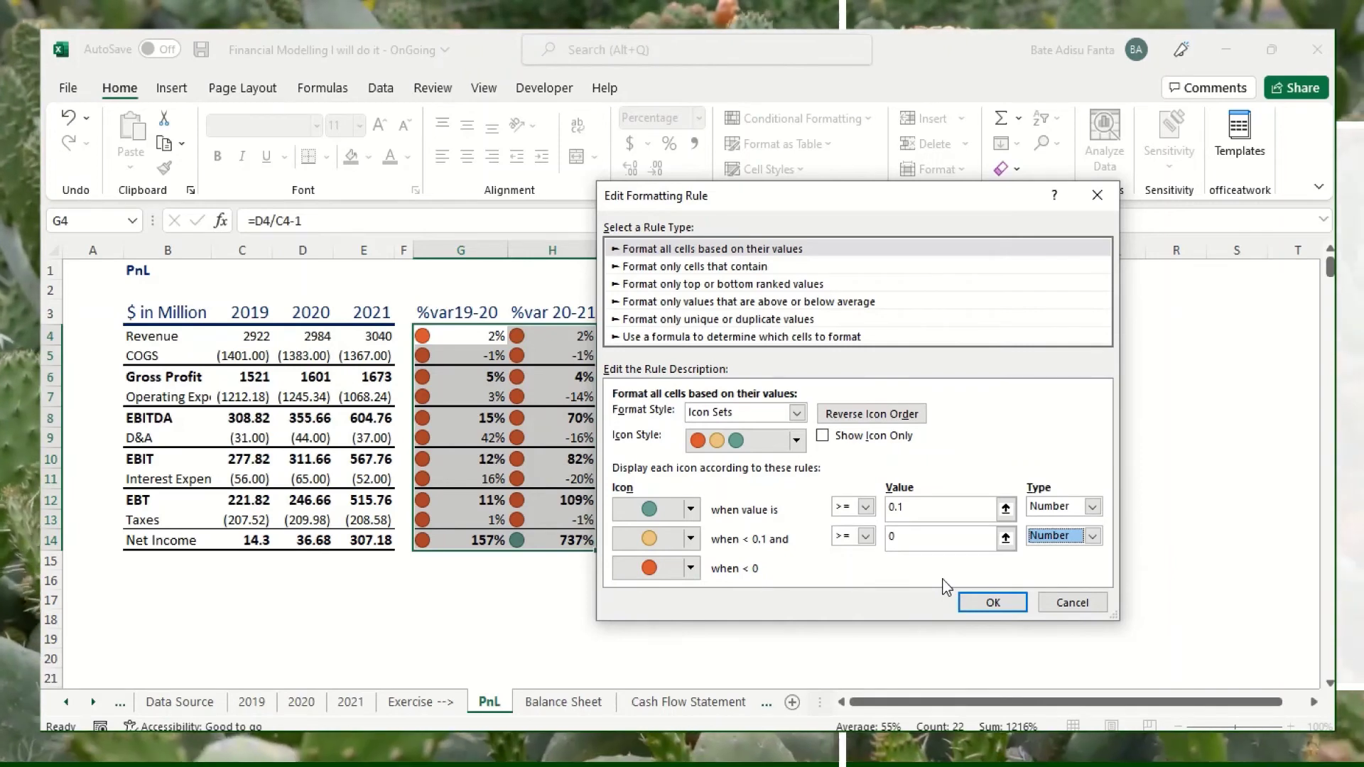
click(994, 603)
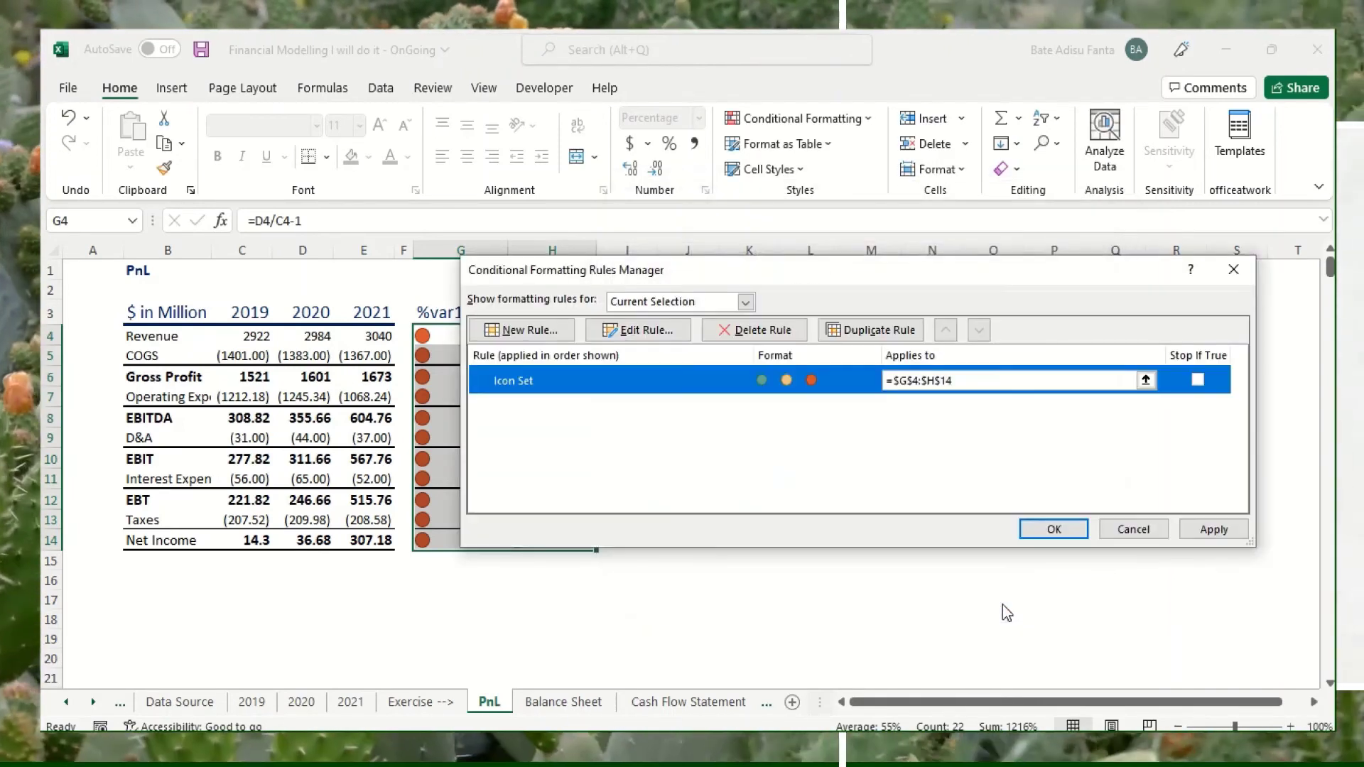
click(1215, 531)
click(1048, 530)
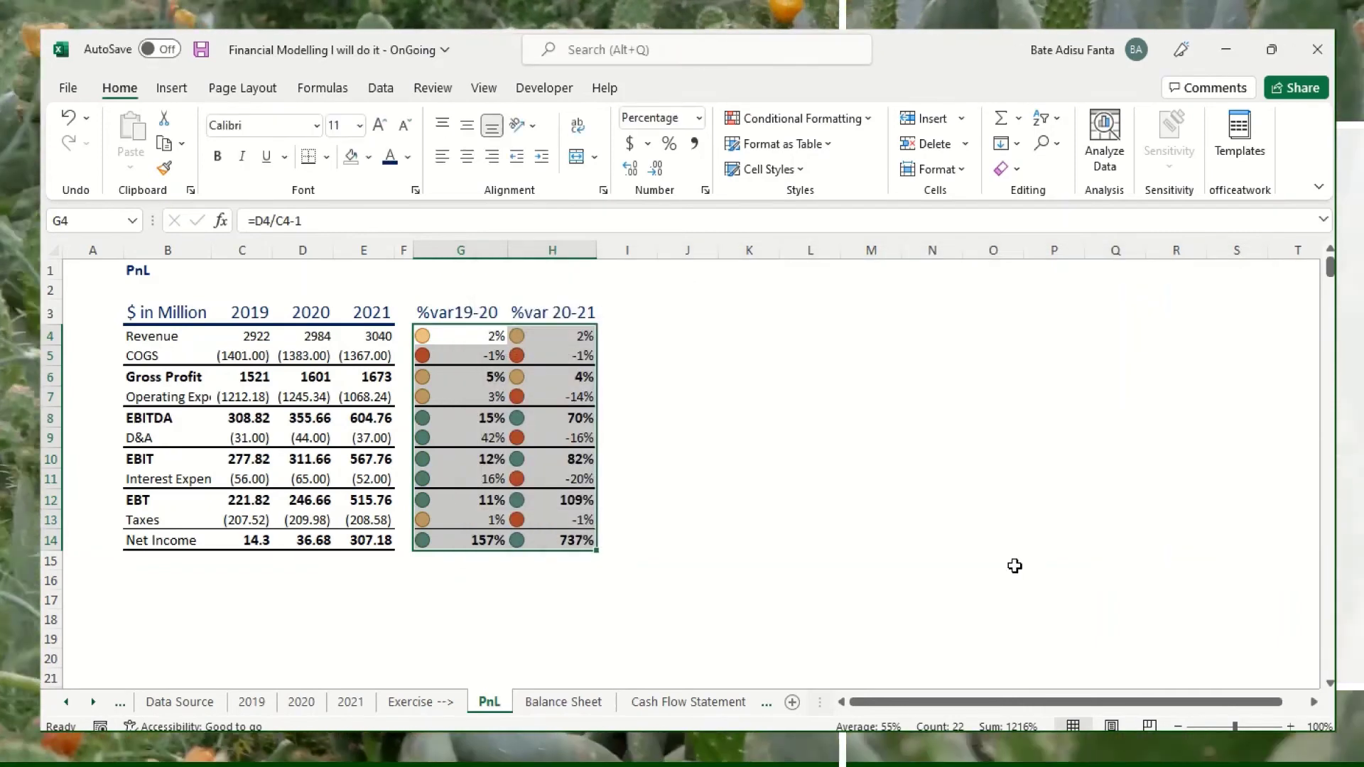
click(693, 540)
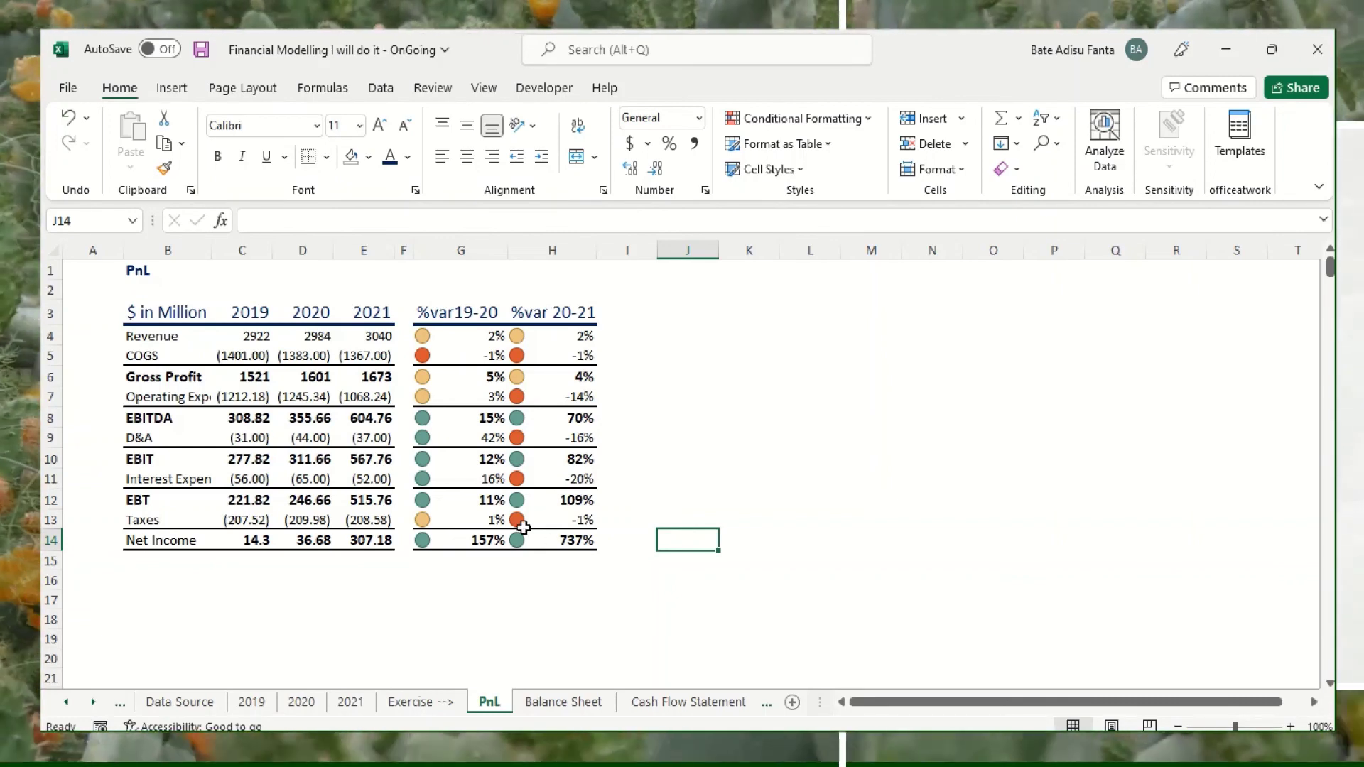
click(531, 584)
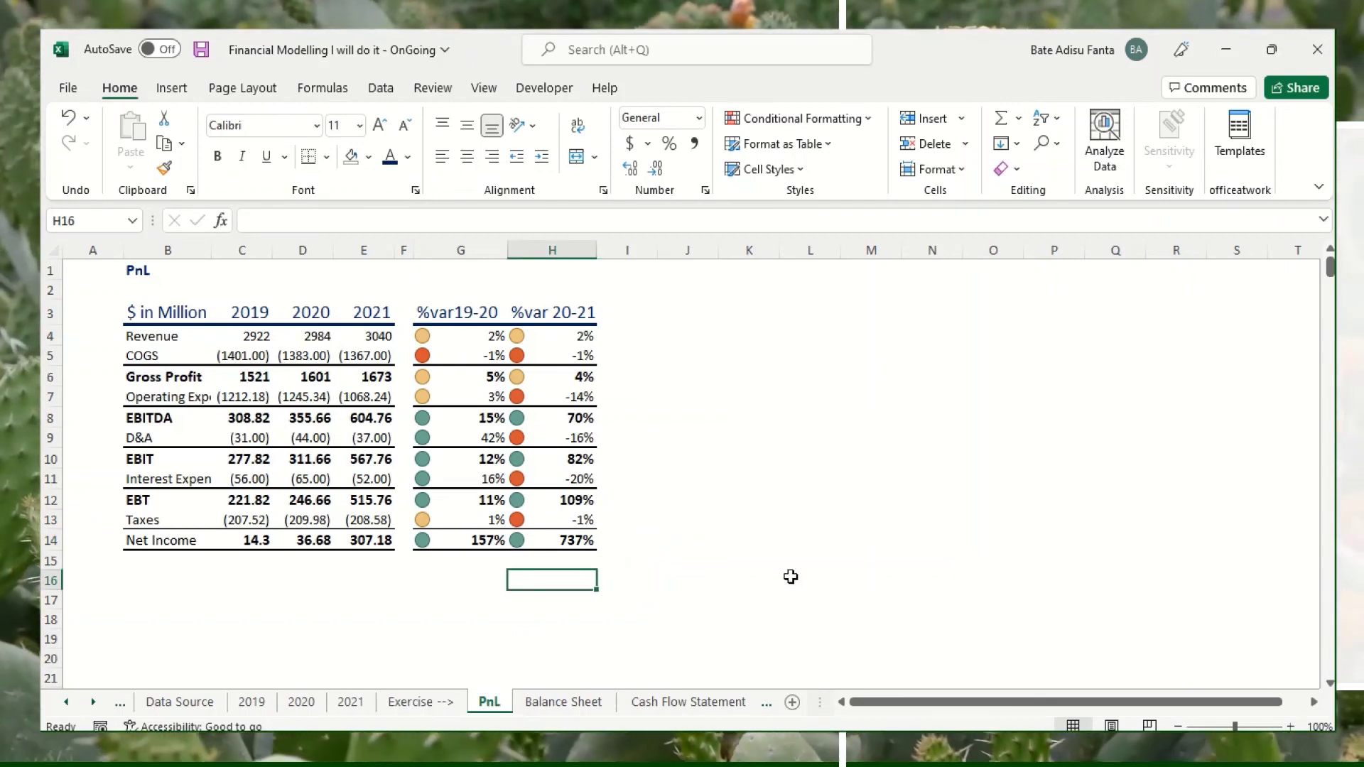